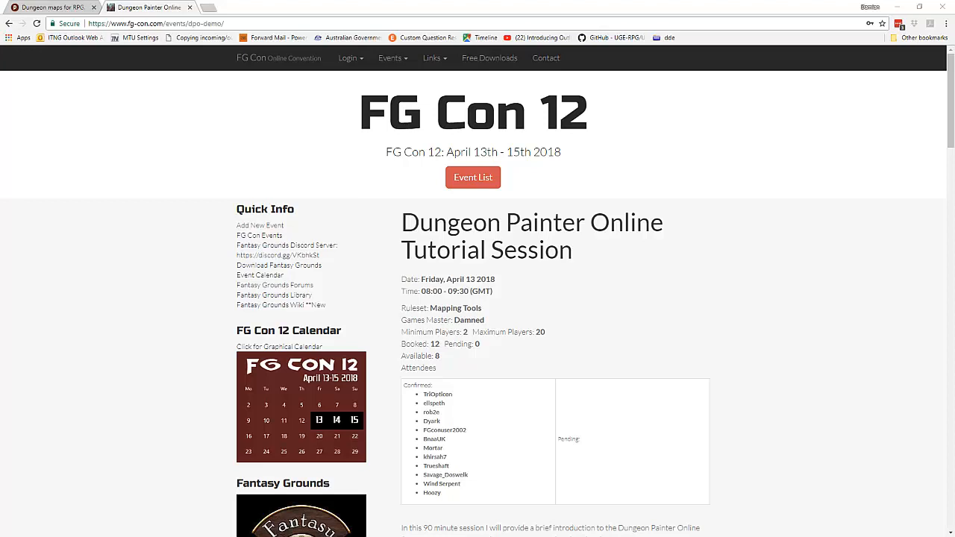
- In Dungeon Painter Online, lay a Grass2 ground rectangle about 30 by 20 squares, overlaid with a lighter grass strip about 6 squares wide along its left edge
{"action": "left_click", "coordinate": [52, 7]}
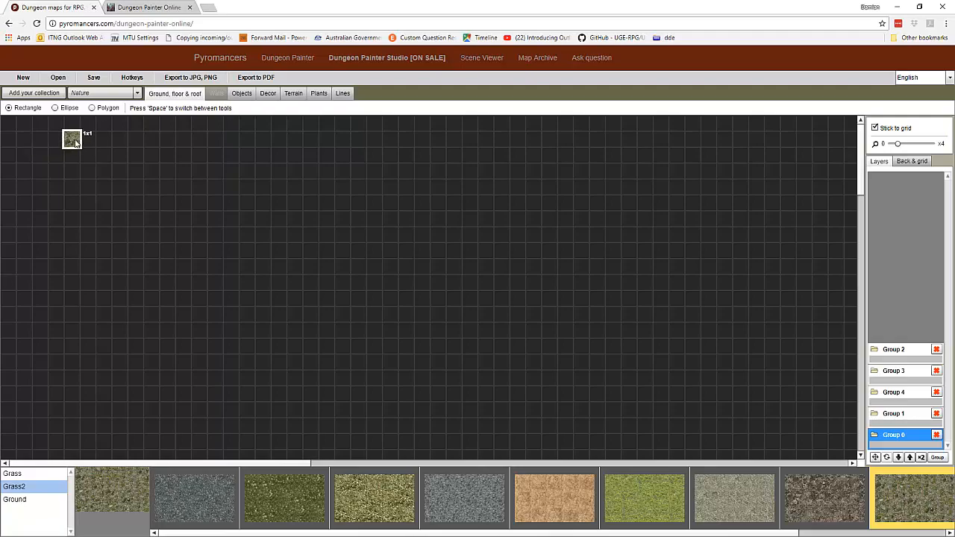
{"action": "mouse_move", "coordinate": [300, 144]}
{"action": "left_mouse_down"}
{"action": "mouse_move", "coordinate": [550, 142]}
{"action": "mouse_move", "coordinate": [534, 143]}
{"action": "mouse_move", "coordinate": [528, 235]}
{"action": "mouse_move", "coordinate": [534, 440]}
{"action": "left_mouse_up"}
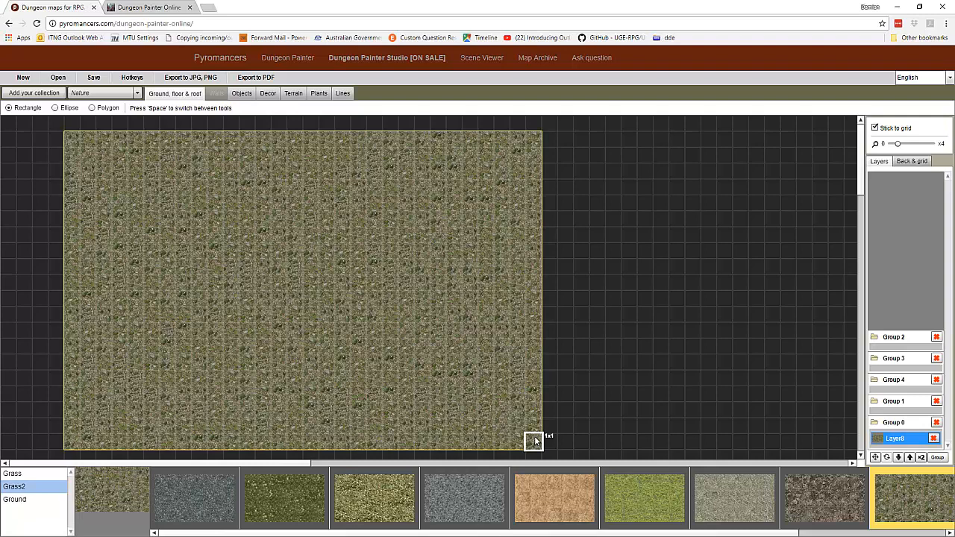
{"action": "left_click", "coordinate": [364, 497]}
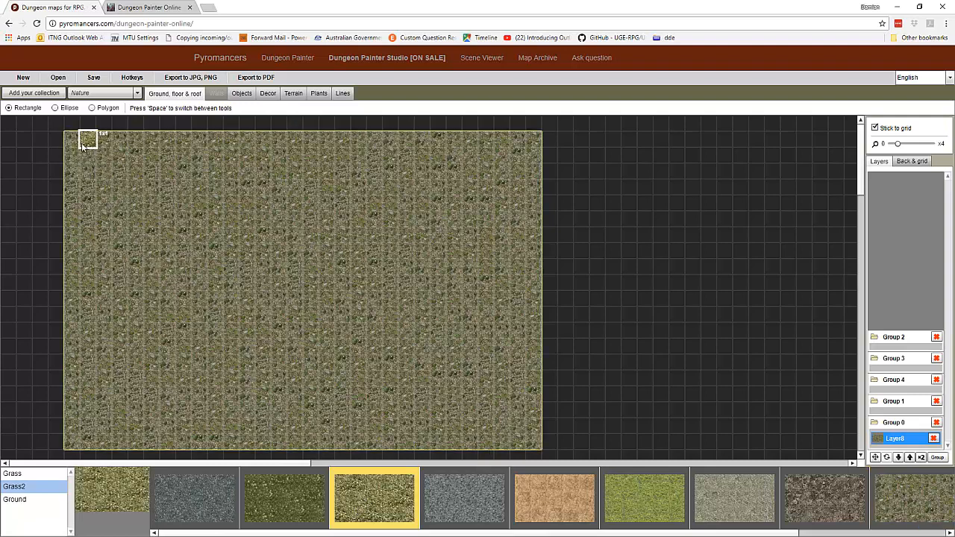
{"action": "left_click_drag", "start_coordinate": [88, 155], "coordinate": [152, 443]}
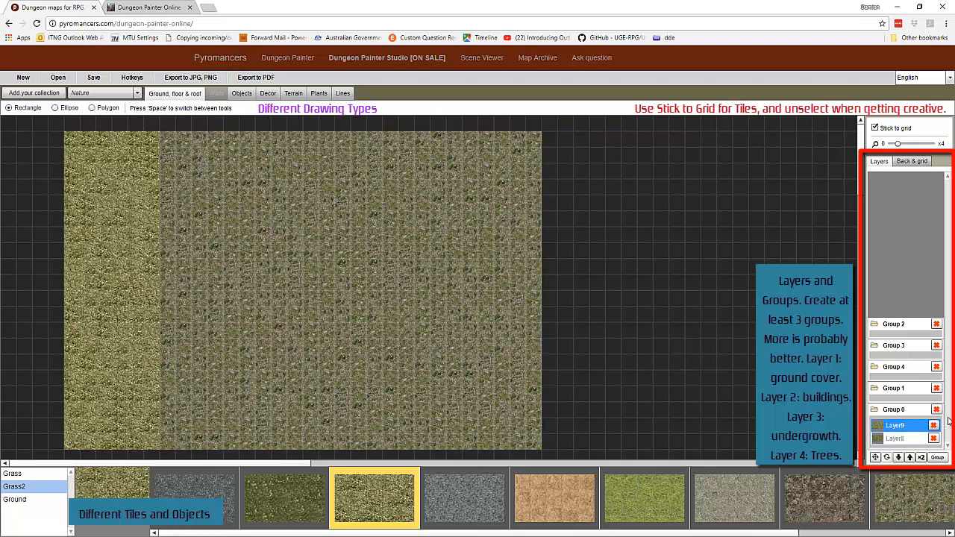
- Make Group 1 the active group and choose the grey cobblestone texture from the Stone floor set of the buildings collection
{"action": "left_click", "coordinate": [921, 400]}
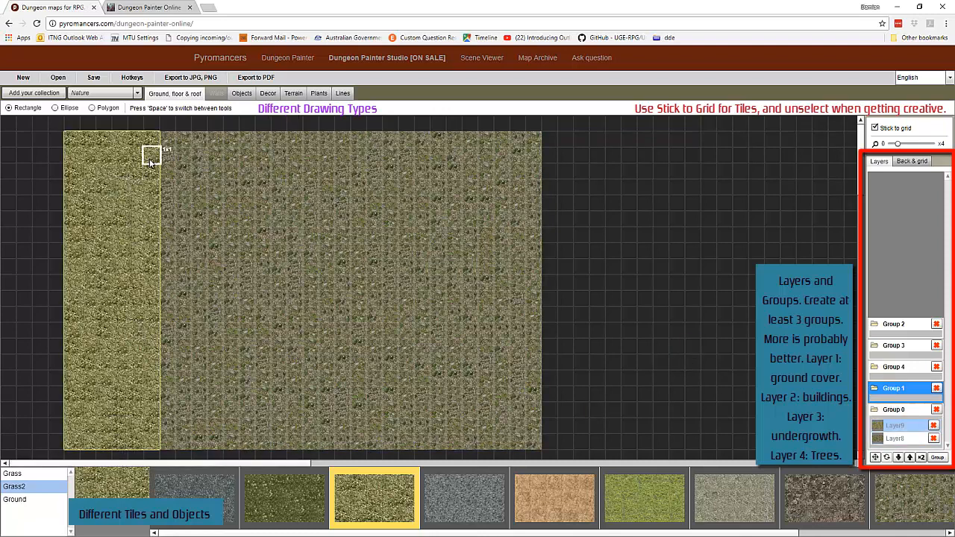
{"action": "left_click", "coordinate": [113, 97]}
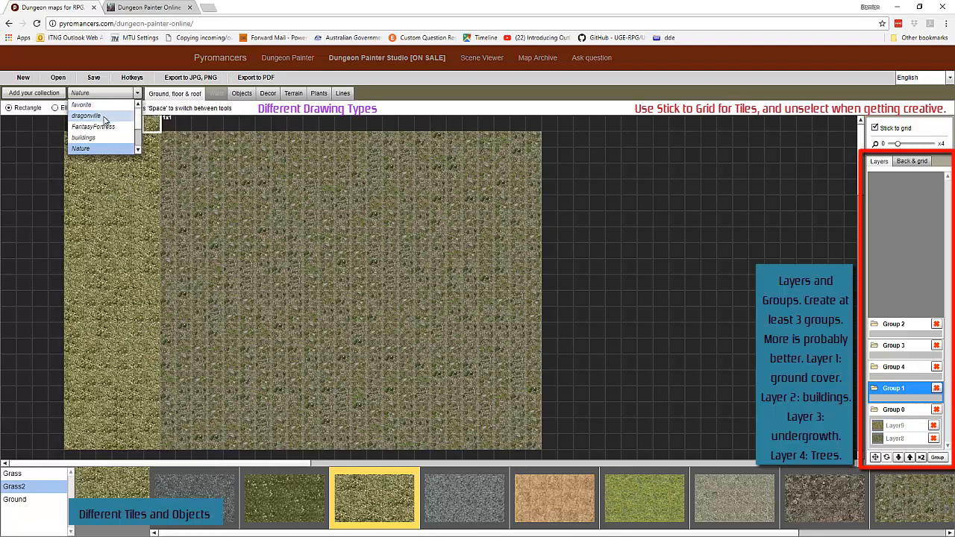
{"action": "left_click", "coordinate": [99, 138]}
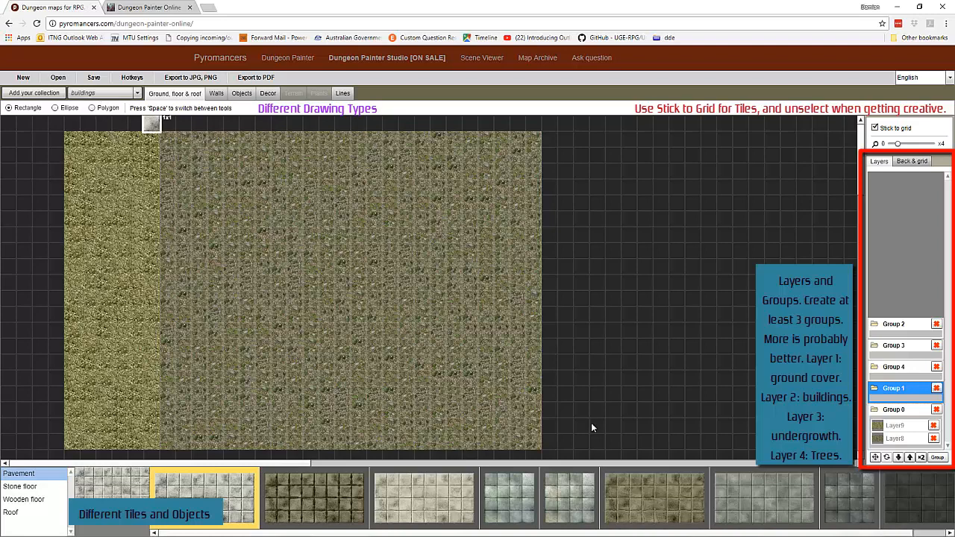
{"action": "left_click", "coordinate": [926, 532]}
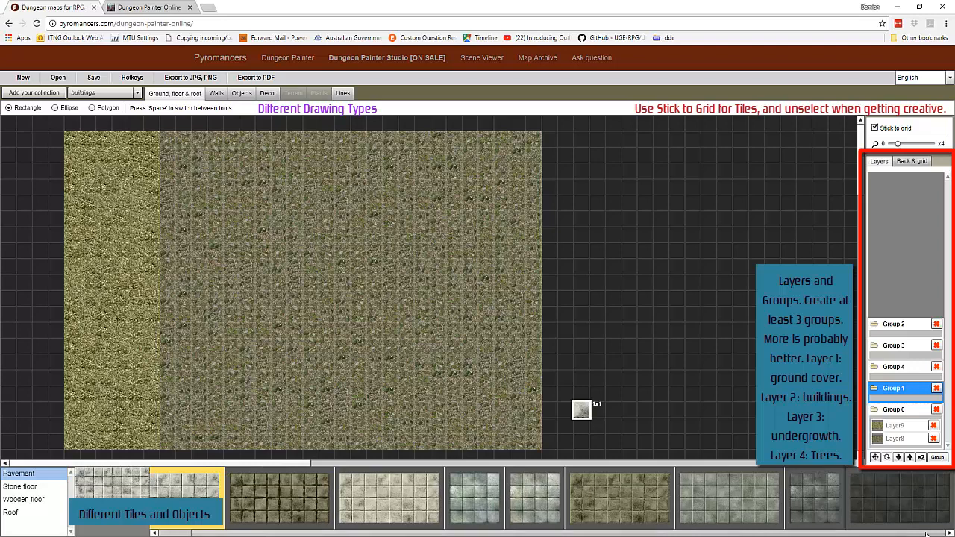
{"action": "left_click", "coordinate": [20, 487]}
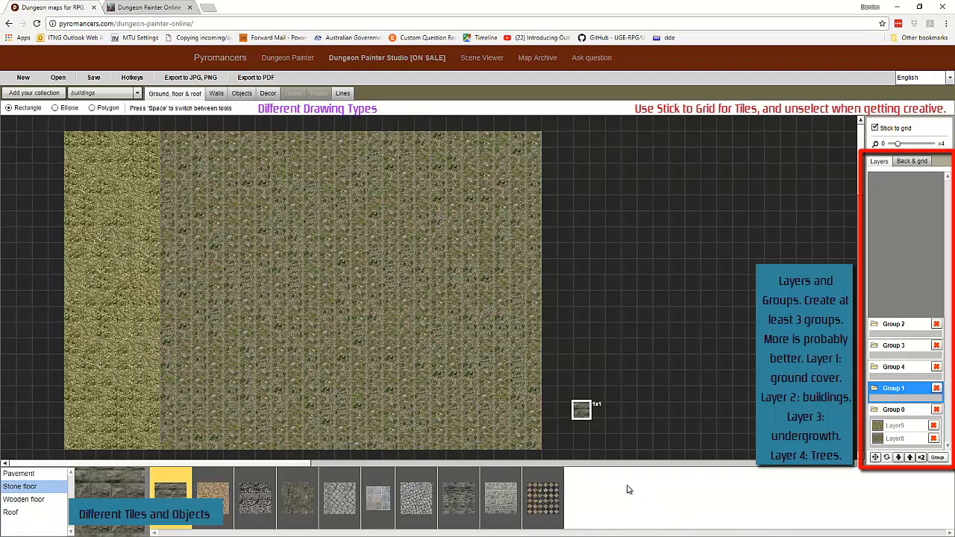
{"action": "left_click", "coordinate": [351, 499]}
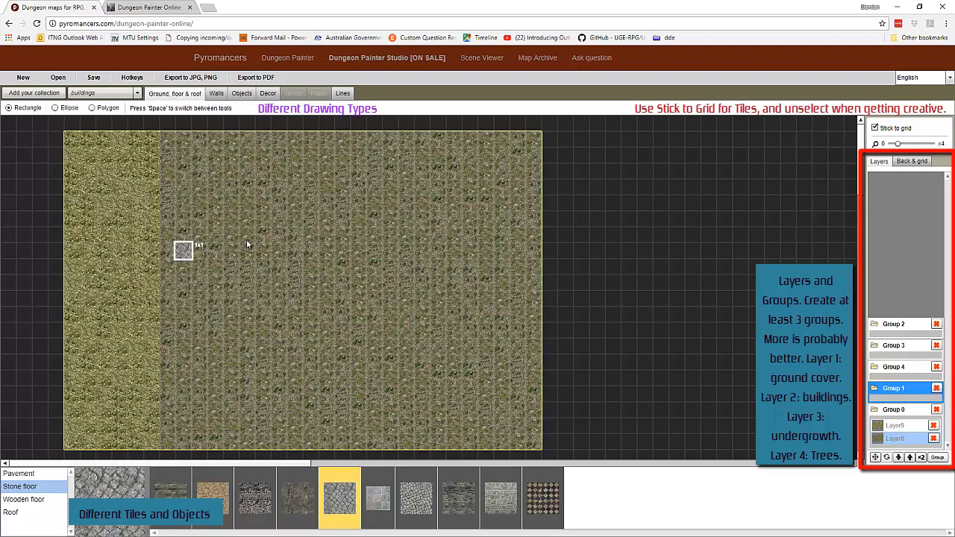
- Turn off Stick to grid and collapse Group 0, leaving Group 1 as the active group
{"action": "left_click", "coordinate": [875, 128]}
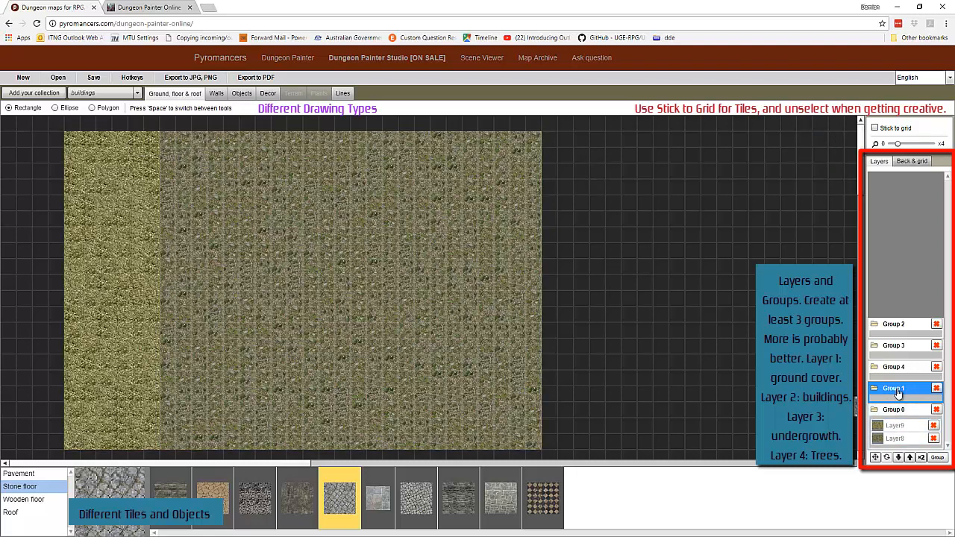
{"action": "left_click", "coordinate": [876, 415]}
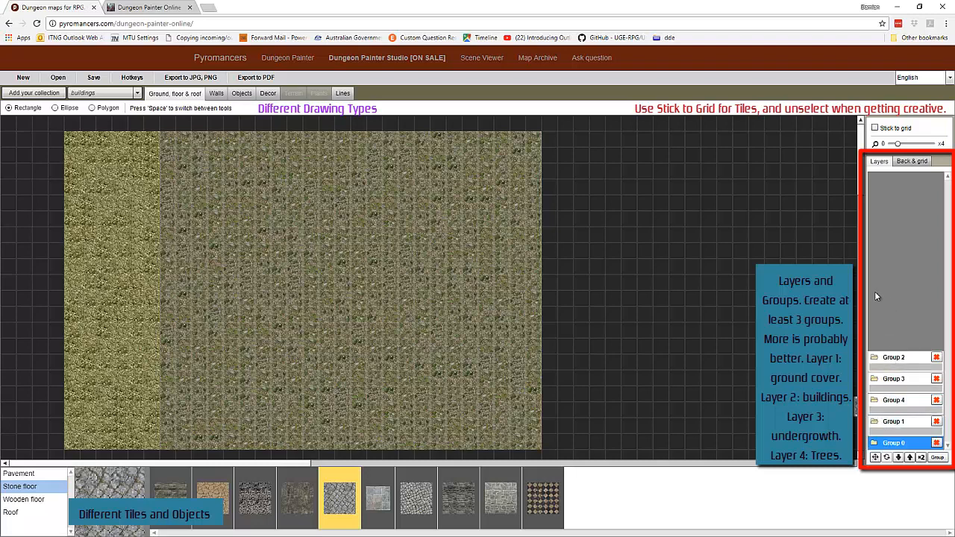
{"action": "left_click", "coordinate": [894, 422]}
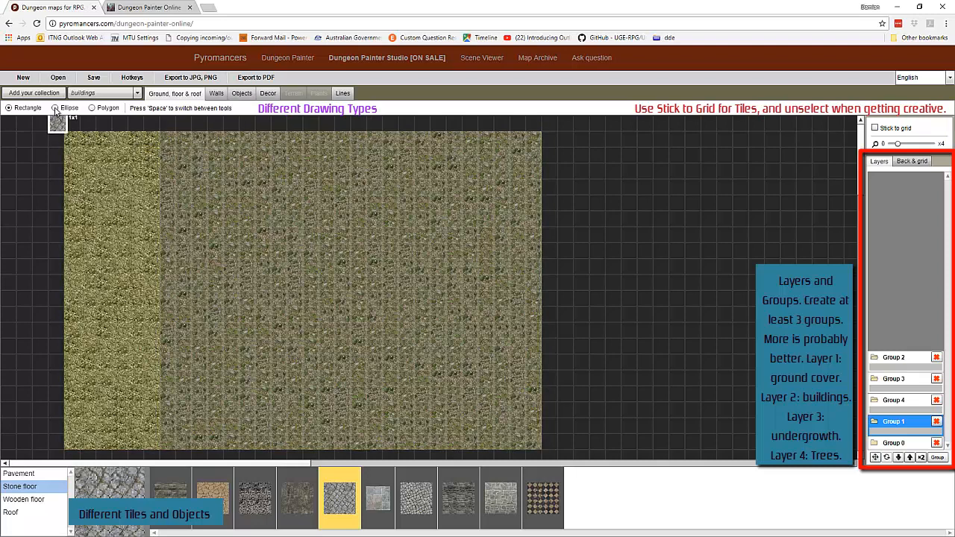
- Draw a winding cobblestone road about 3 squares wide as a polygon, running from the grass area's upper edge to its lower edge near the light strip
{"action": "left_click", "coordinate": [93, 109]}
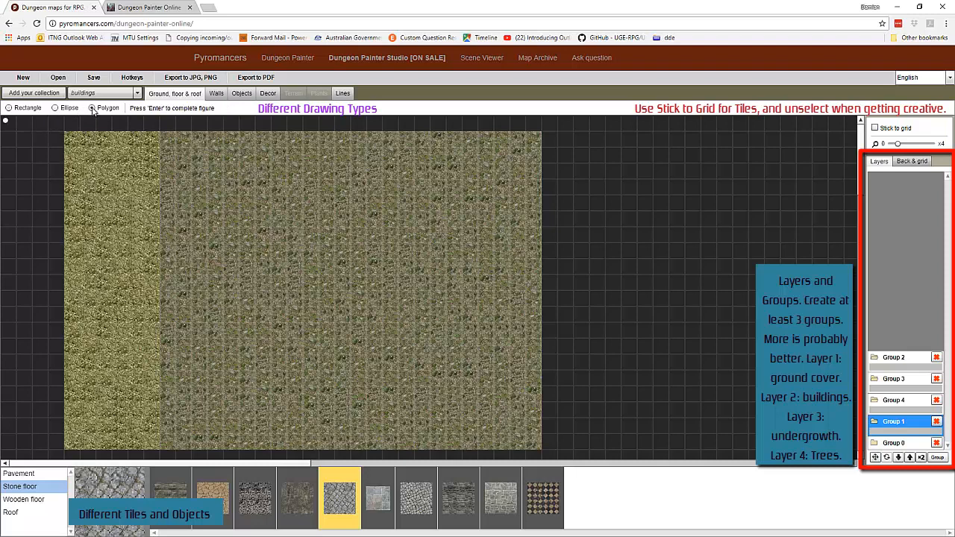
{"action": "left_click", "coordinate": [127, 131]}
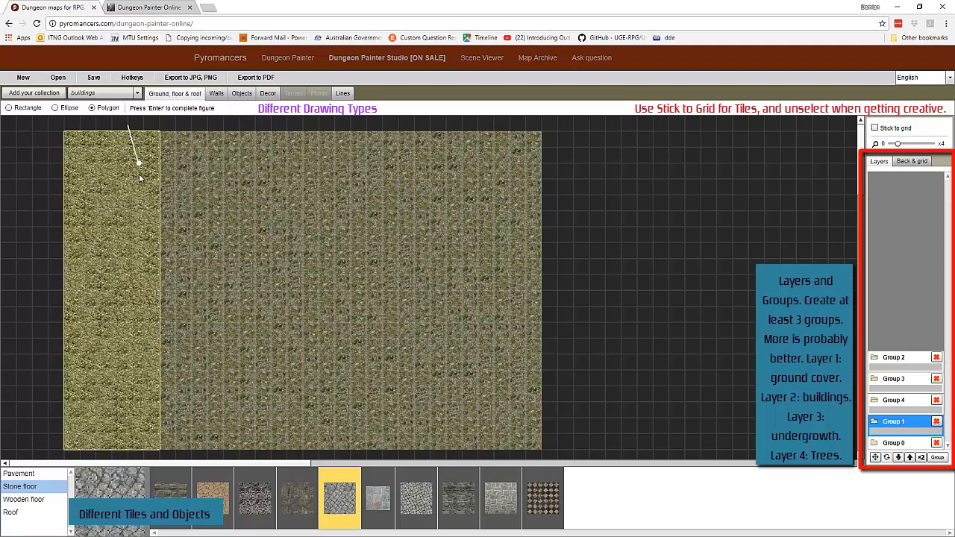
{"action": "left_click", "coordinate": [139, 179]}
{"action": "left_click", "coordinate": [131, 205]}
{"action": "left_click", "coordinate": [130, 221]}
{"action": "left_click", "coordinate": [117, 258]}
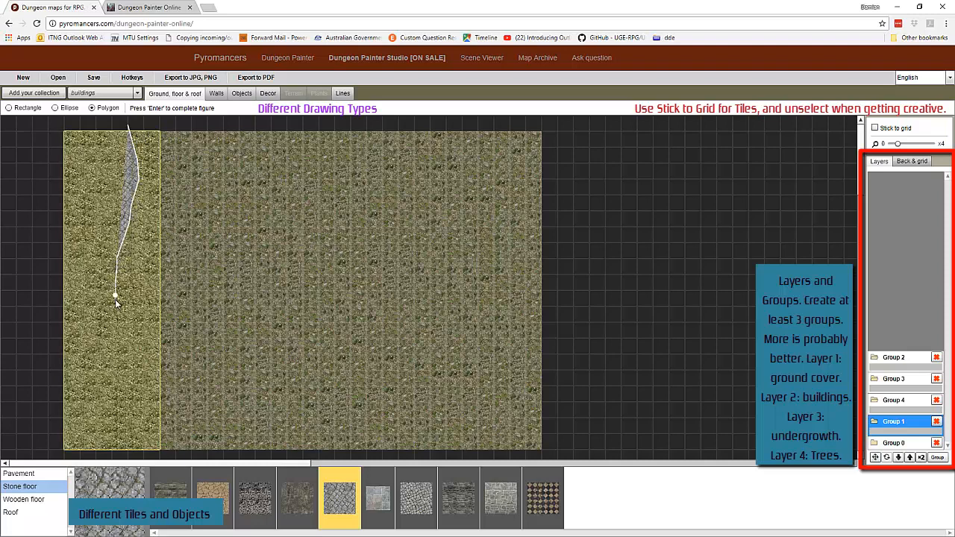
{"action": "left_click", "coordinate": [116, 300]}
{"action": "left_click", "coordinate": [120, 326]}
{"action": "left_click", "coordinate": [131, 370]}
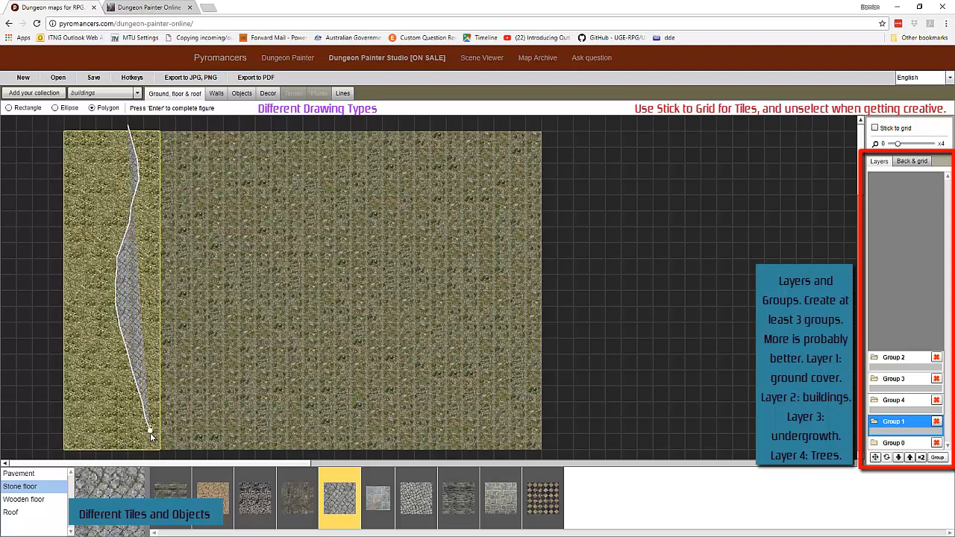
{"action": "left_click", "coordinate": [153, 452]}
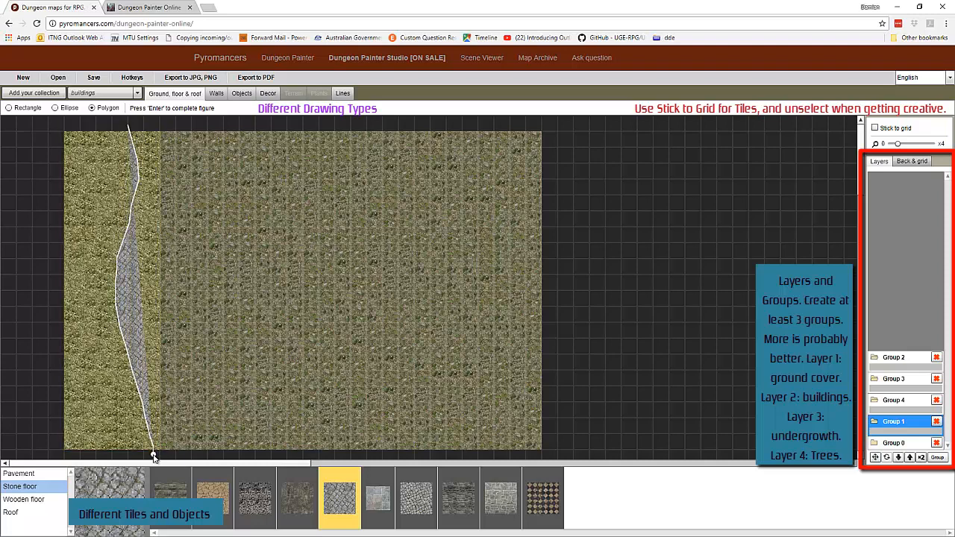
{"action": "left_click", "coordinate": [200, 454]}
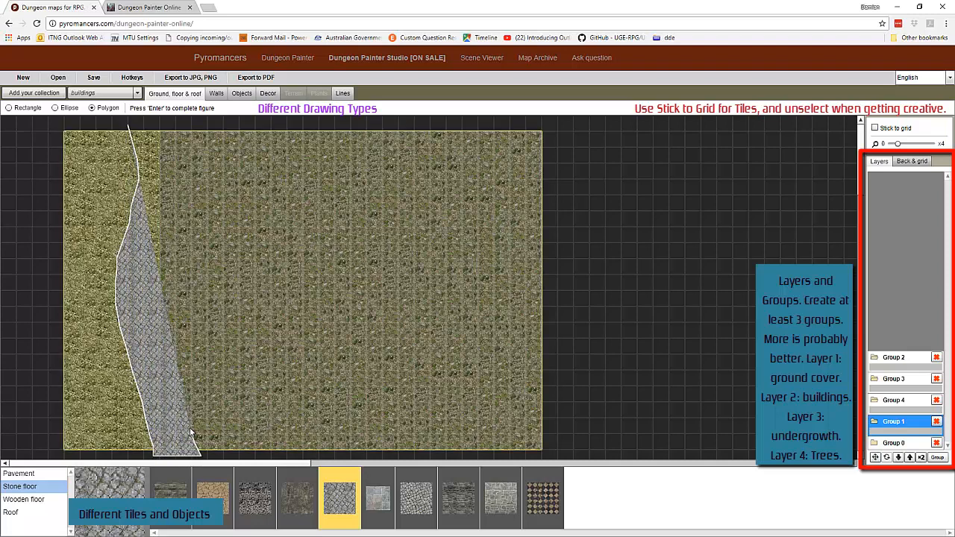
{"action": "left_click", "coordinate": [177, 360]}
{"action": "left_click", "coordinate": [173, 259]}
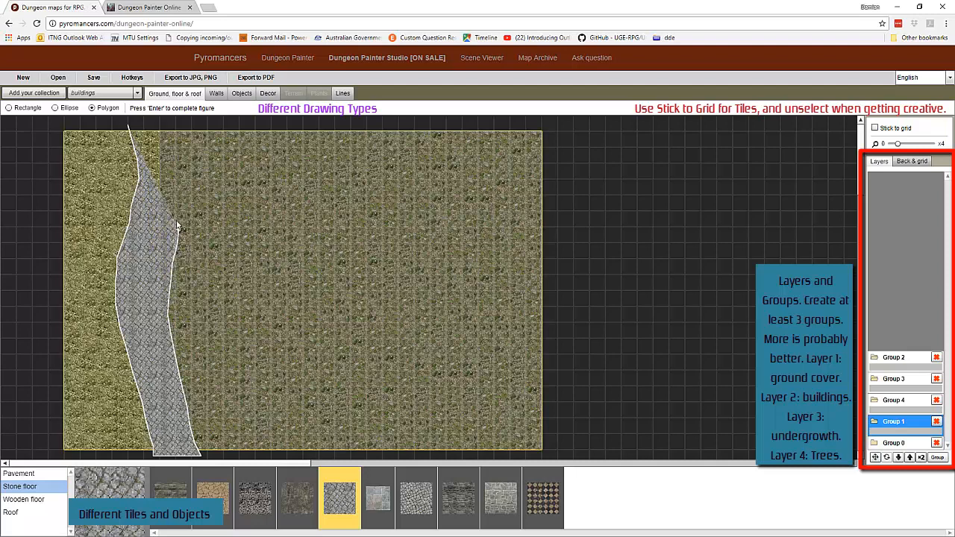
{"action": "left_click", "coordinate": [179, 228]}
{"action": "left_click", "coordinate": [182, 153]}
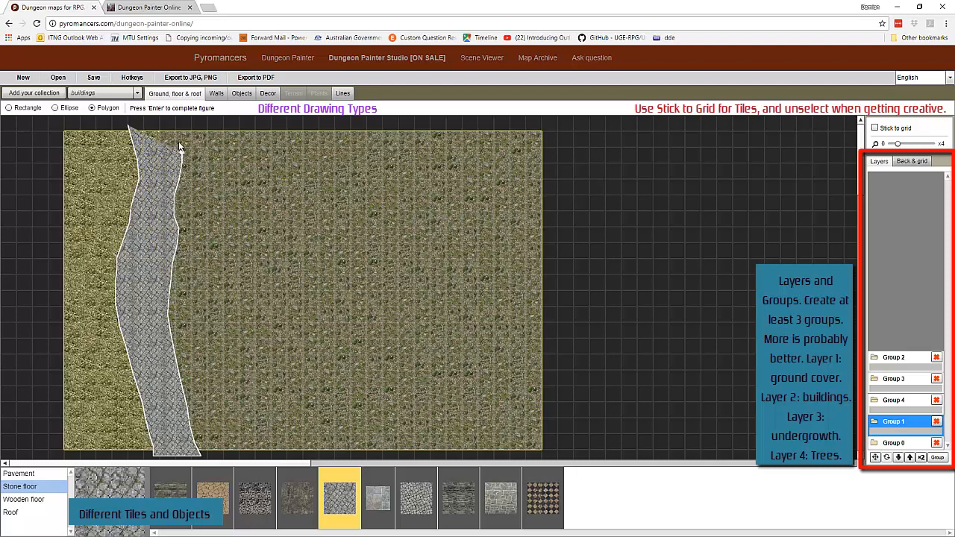
{"action": "left_click", "coordinate": [170, 123]}
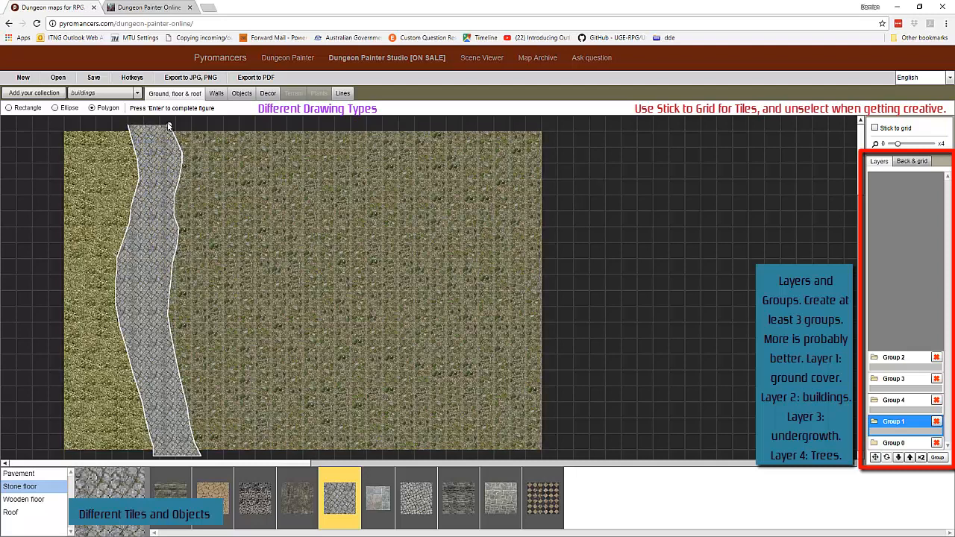
{"action": "left_click", "coordinate": [129, 125]}
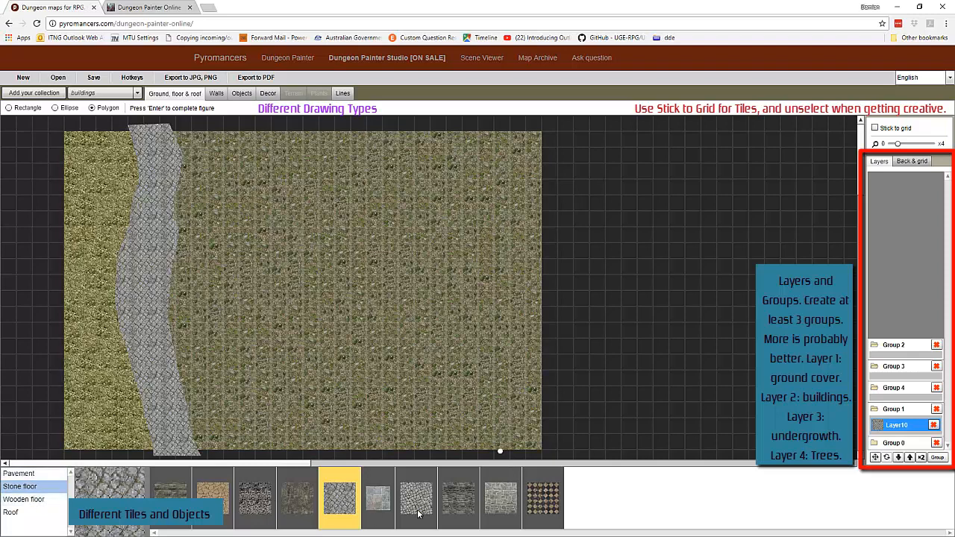
- Choose the grey cracked-rock texture from the grounds set of the favorite collection
{"action": "left_click", "coordinate": [464, 499]}
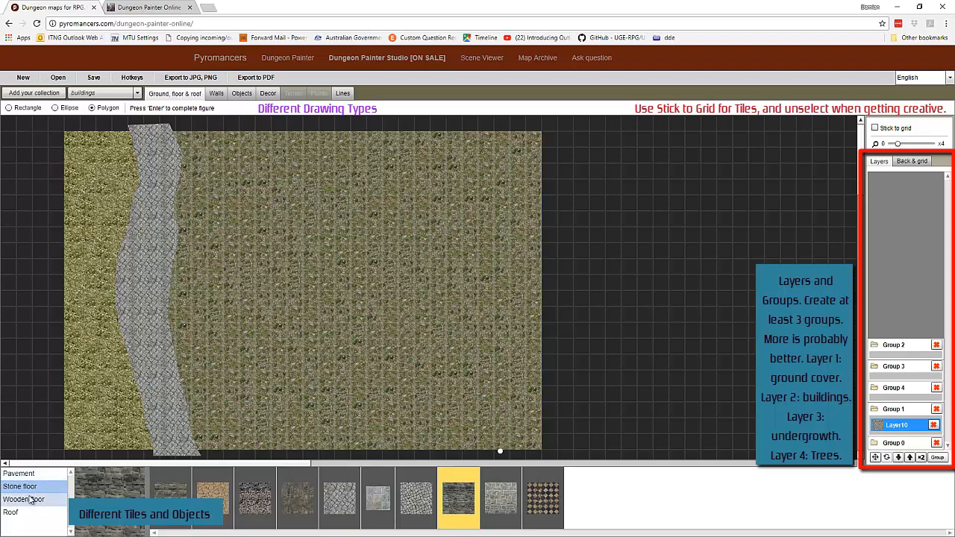
{"action": "left_click", "coordinate": [87, 94]}
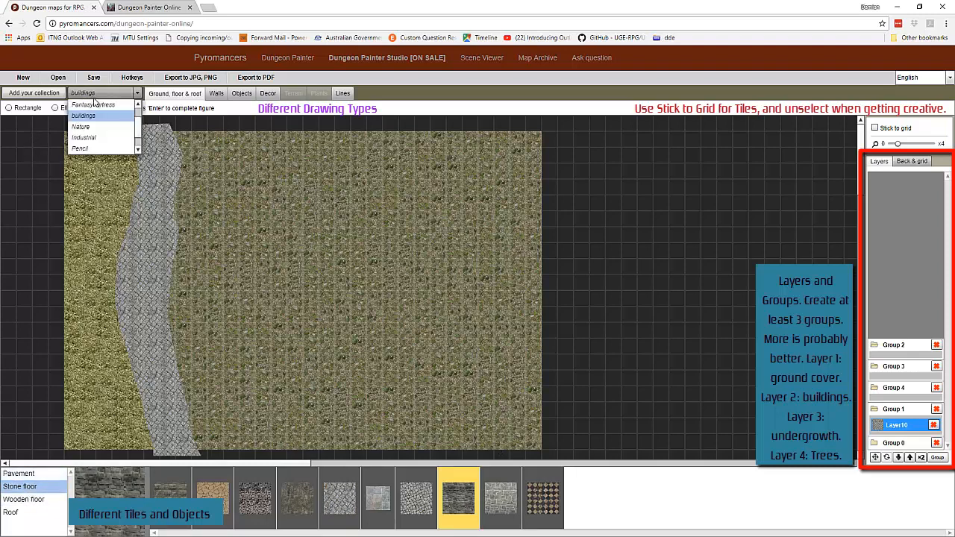
{"action": "scroll", "coordinate": [95, 102], "scroll_direction": "up", "scroll_amount": 1}
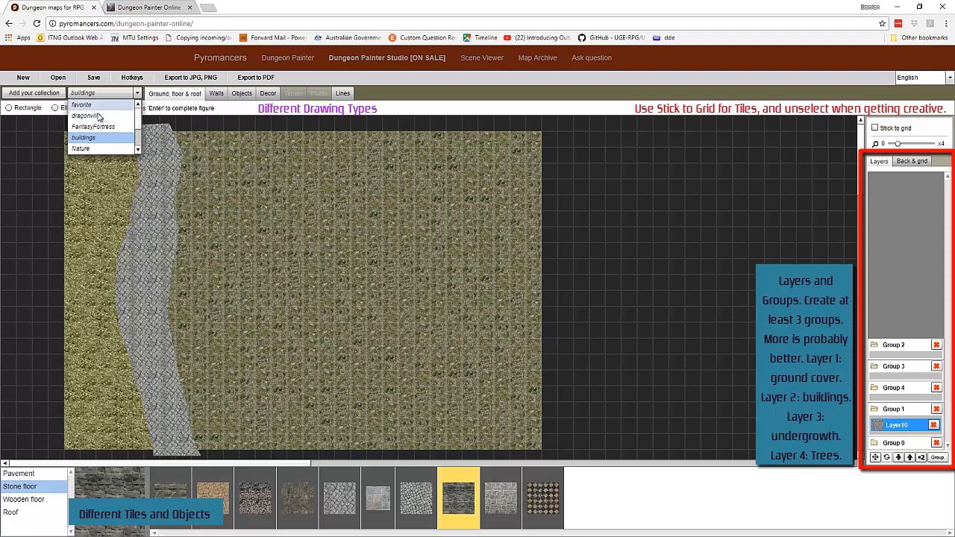
{"action": "left_click", "coordinate": [89, 105]}
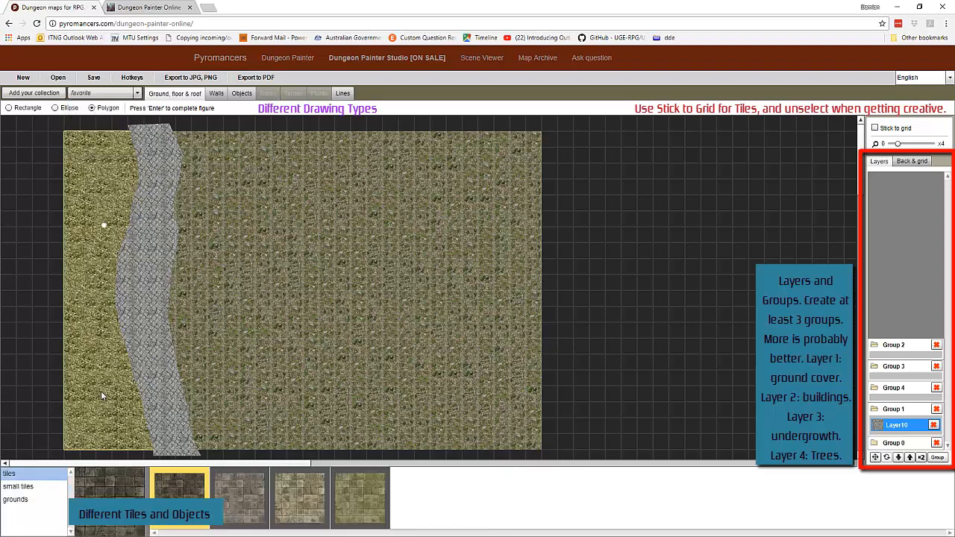
{"action": "left_click", "coordinate": [35, 500]}
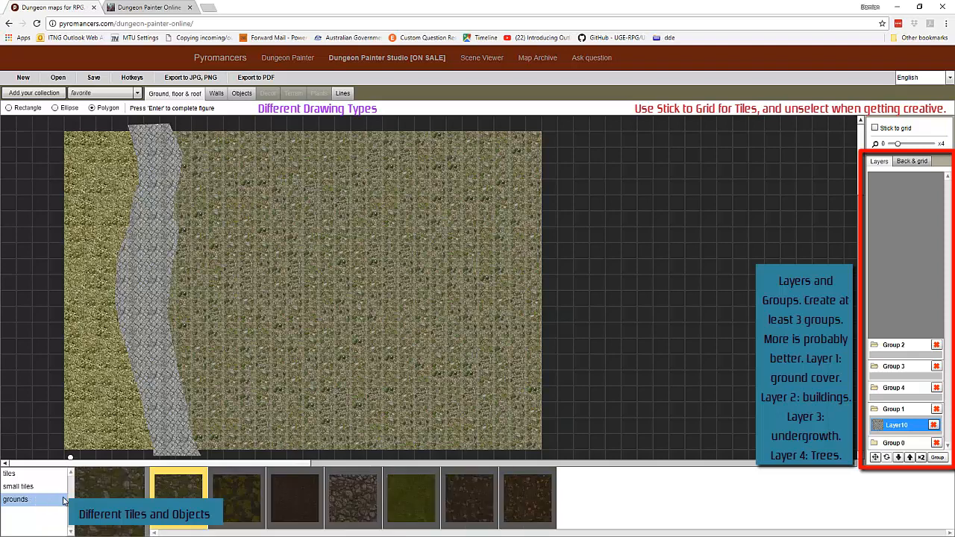
{"action": "left_click", "coordinate": [348, 498]}
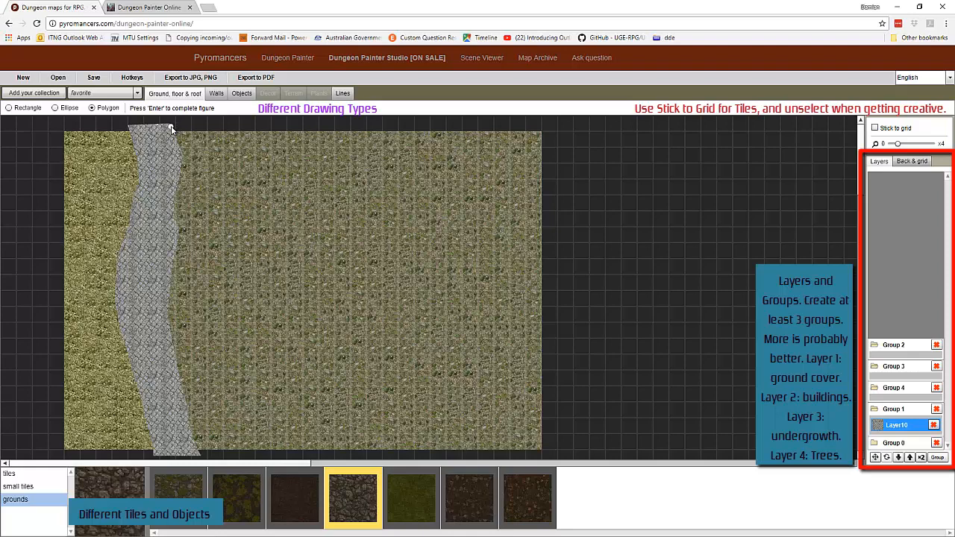
- Draw a rock edging polygon along the road's right side, about 12 squares long from the grass area's upper edge, tapering to a point
{"action": "scroll", "coordinate": [173, 121], "scroll_direction": "down", "scroll_amount": 1}
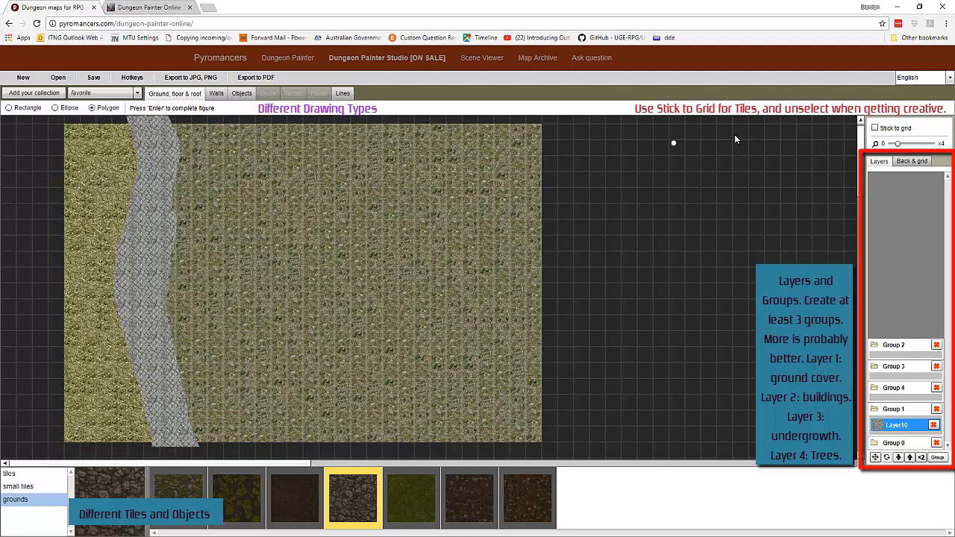
{"action": "left_click", "coordinate": [860, 121]}
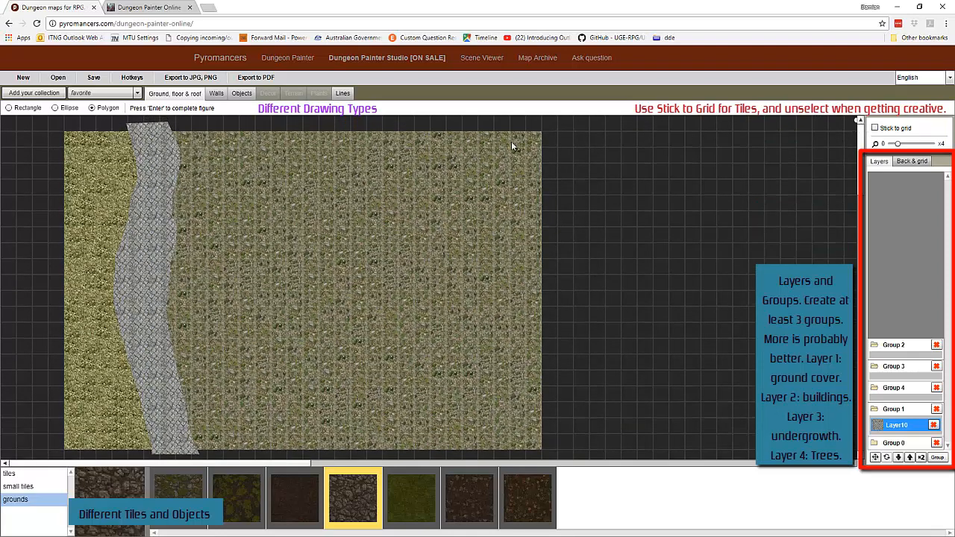
{"action": "left_click", "coordinate": [171, 121]}
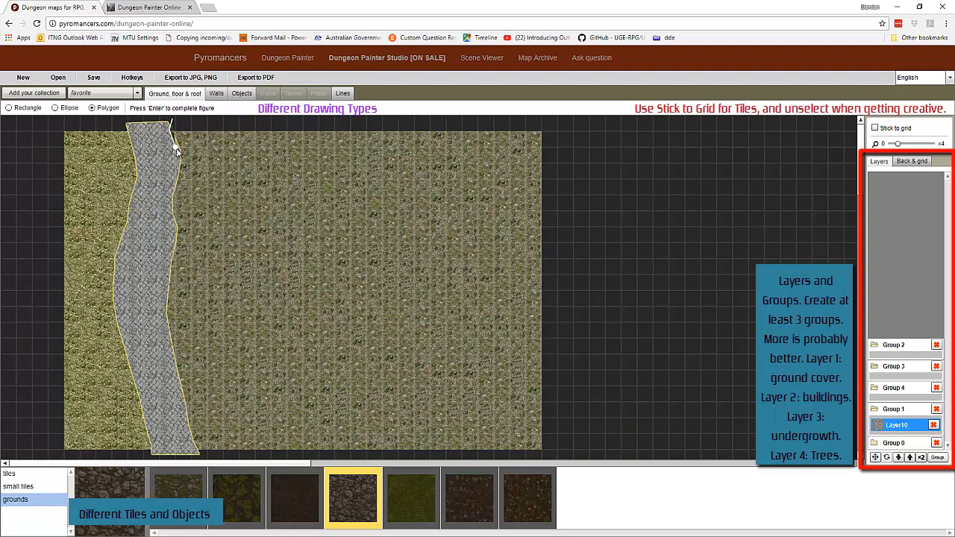
{"action": "left_click", "coordinate": [176, 183]}
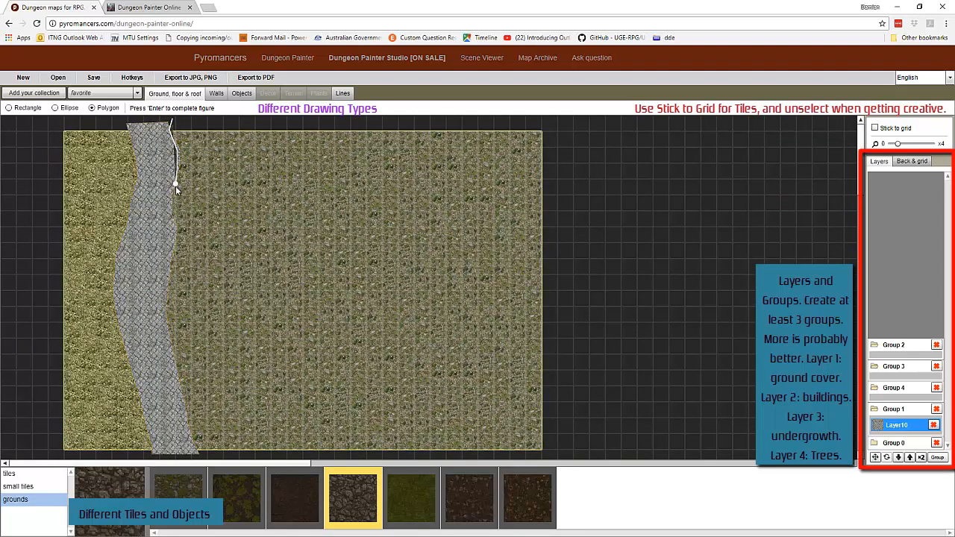
{"action": "left_click", "coordinate": [172, 207]}
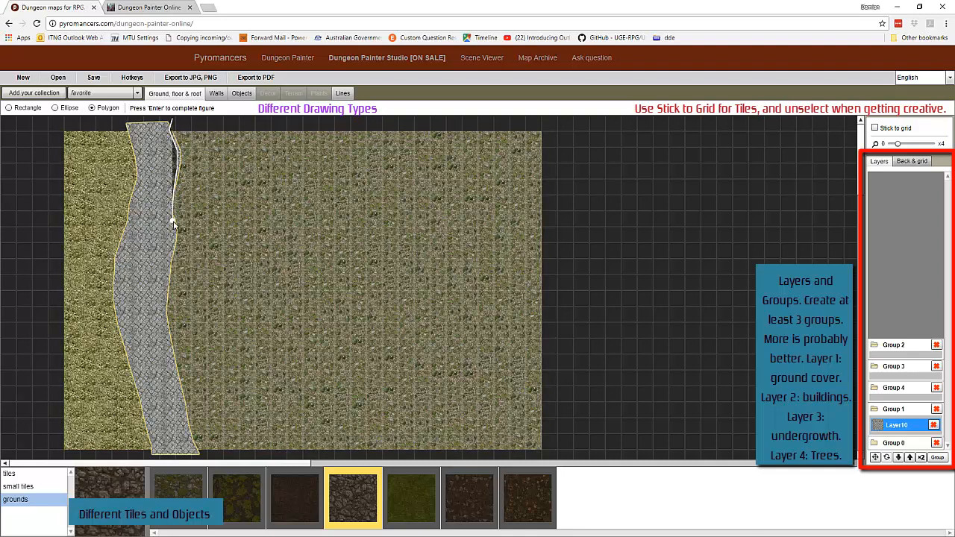
{"action": "left_click", "coordinate": [176, 233]}
{"action": "left_click", "coordinate": [171, 256]}
{"action": "left_click", "coordinate": [166, 315]}
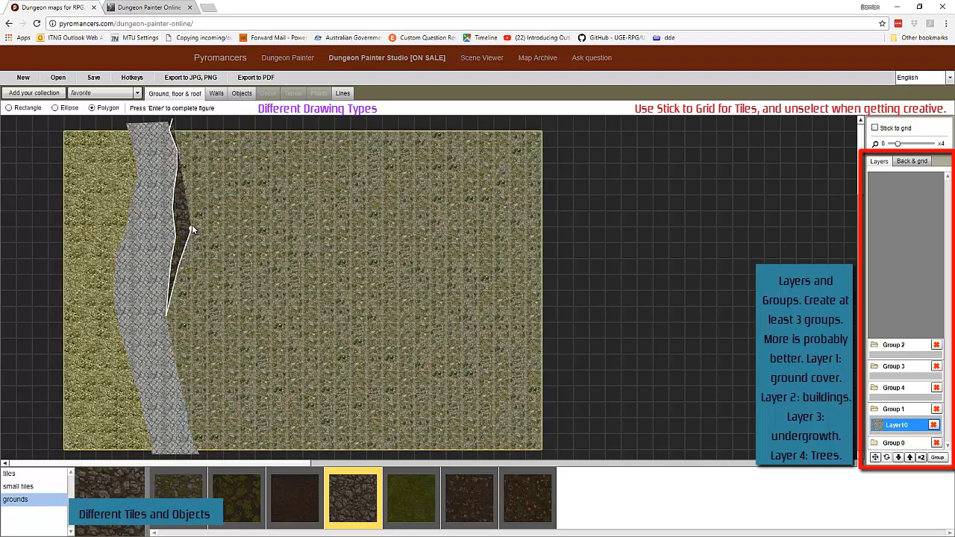
{"action": "left_click", "coordinate": [209, 187]}
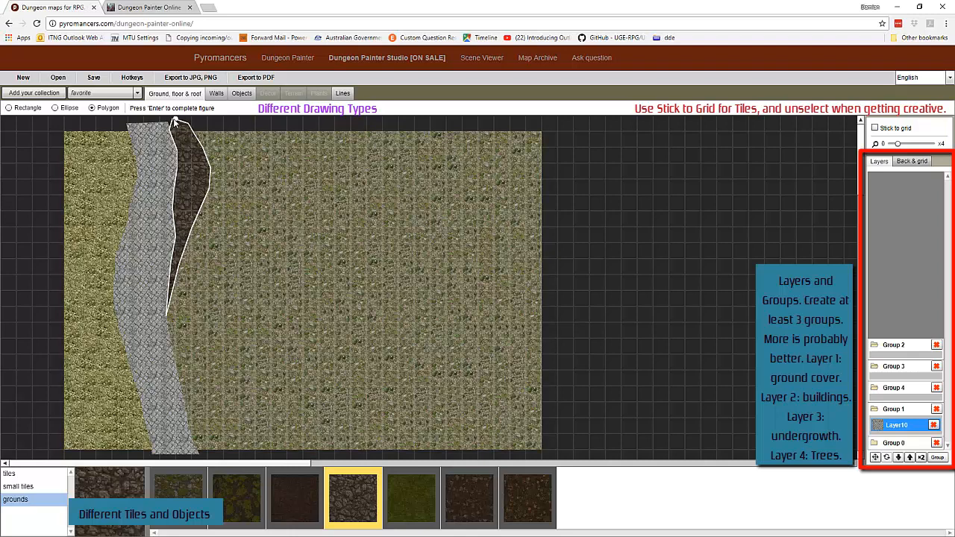
{"action": "key", "text": "Return"}
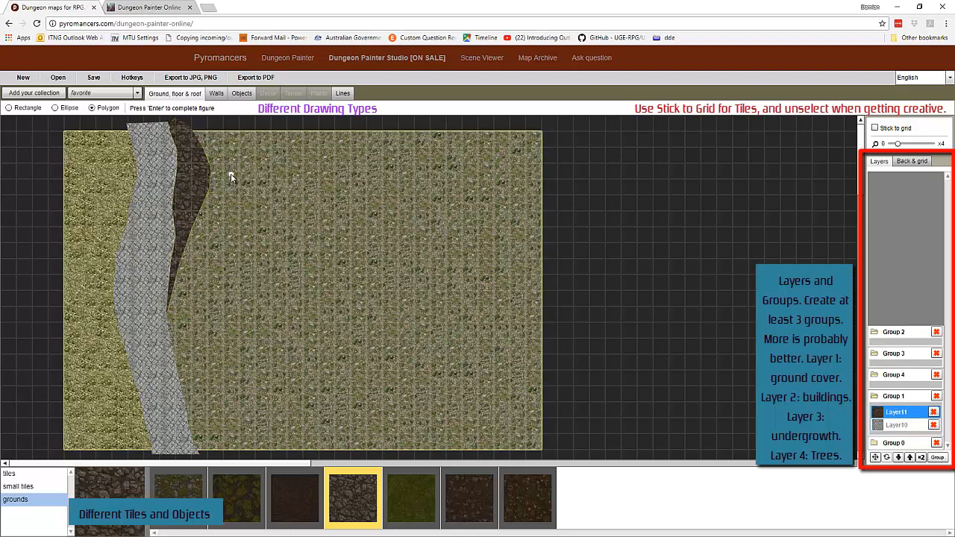
- Draw a matching rock edging polygon along the road's left side, about 11 squares long from the grass area's upper edge
{"action": "left_click", "coordinate": [128, 129]}
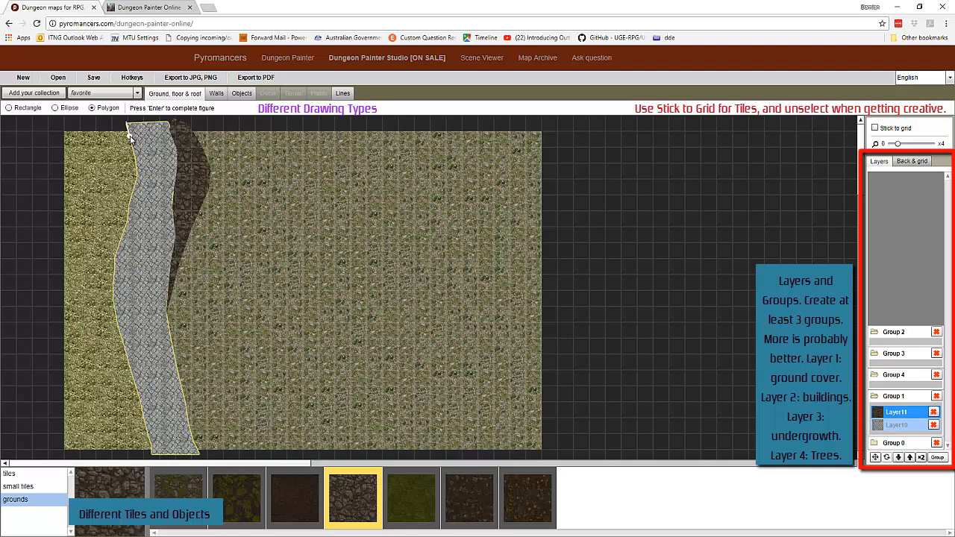
{"action": "left_click", "coordinate": [138, 177]}
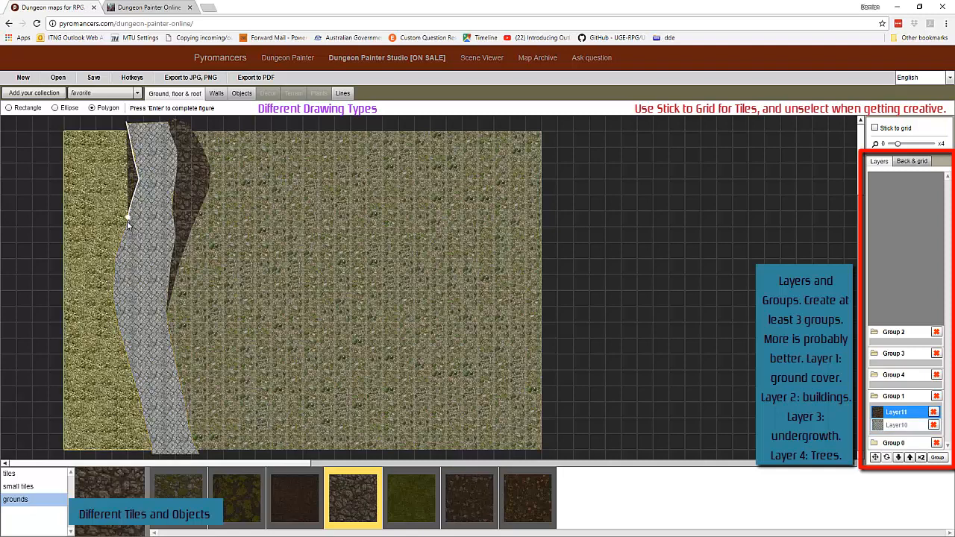
{"action": "left_click", "coordinate": [115, 257]}
{"action": "left_click", "coordinate": [114, 291]}
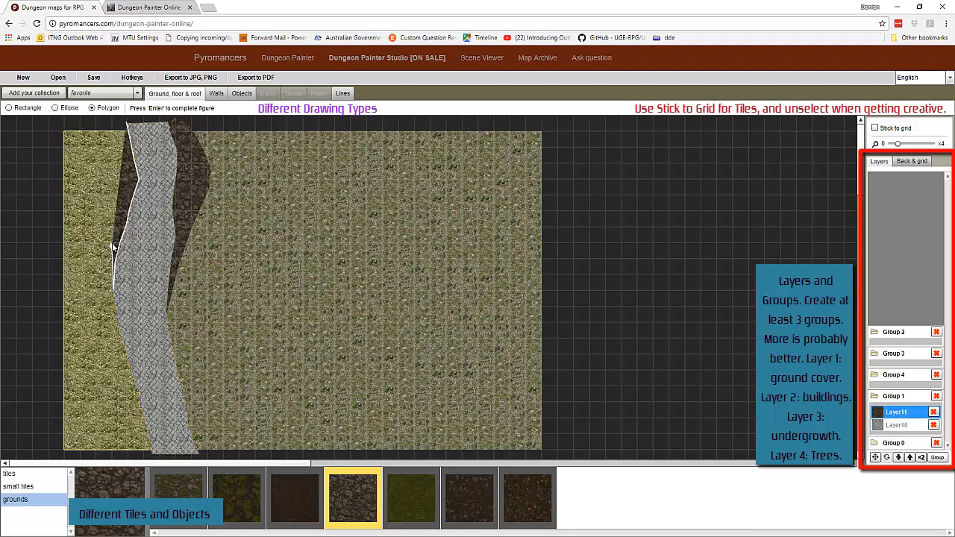
{"action": "left_click", "coordinate": [115, 197]}
{"action": "left_click", "coordinate": [117, 121]}
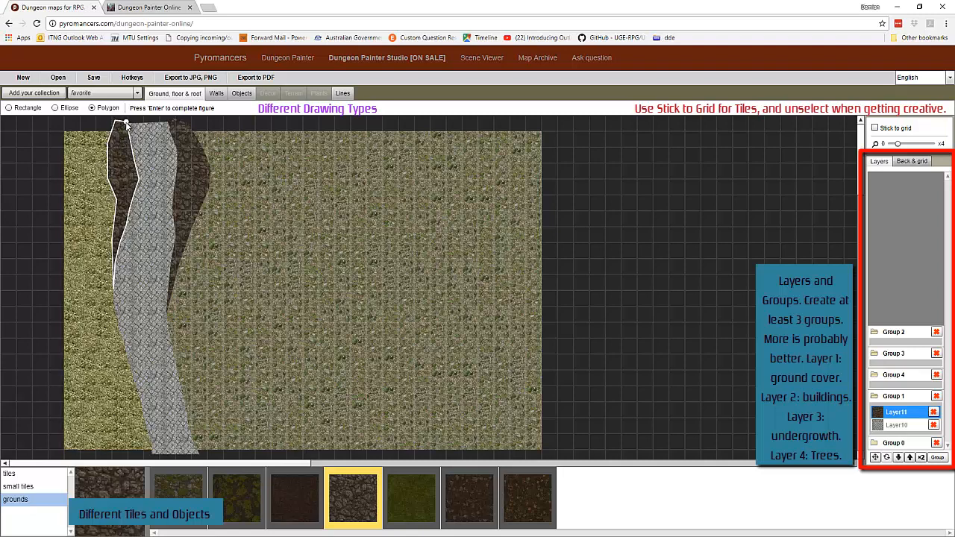
{"action": "key", "text": "Return"}
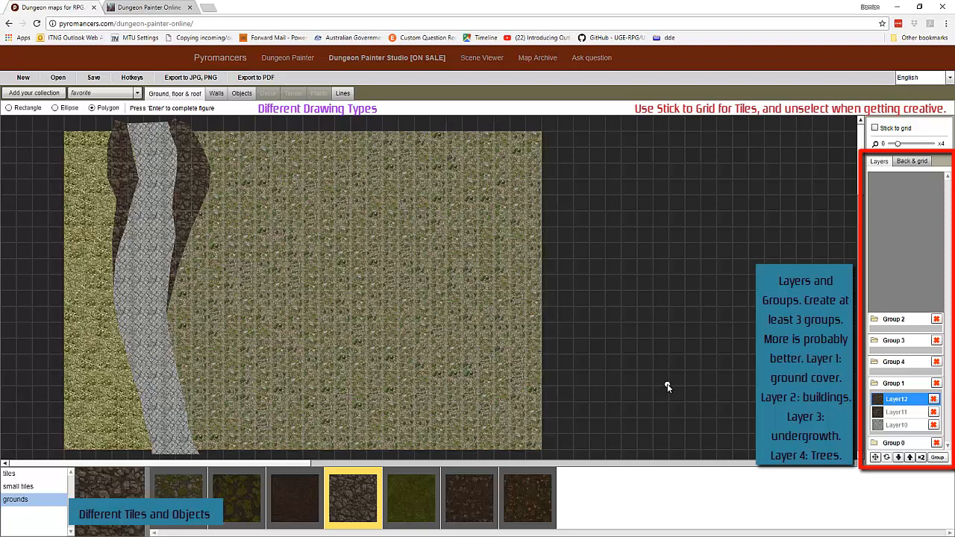
- Make Group 4 the active group and switch to the Bricks walls of the buildings collection
{"action": "left_click", "coordinate": [899, 373]}
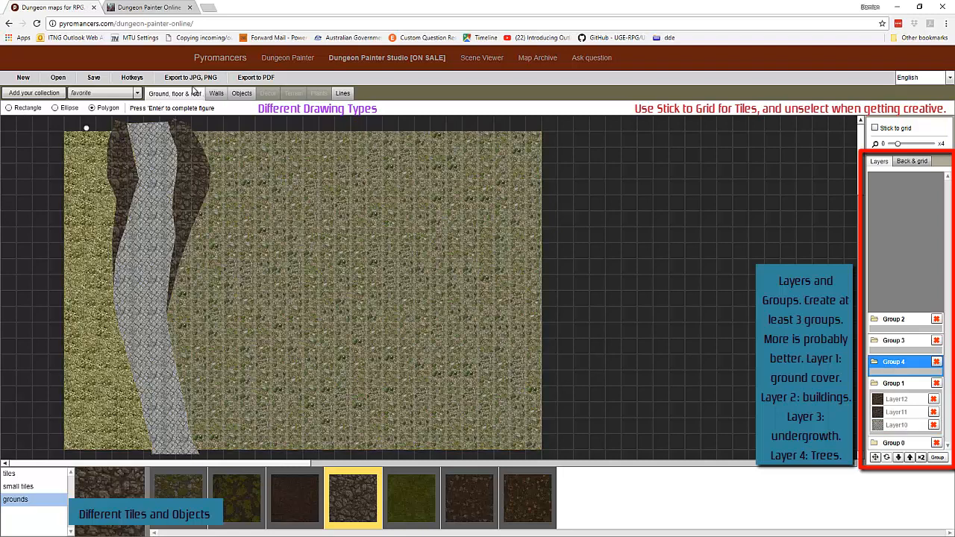
{"action": "left_click", "coordinate": [216, 95]}
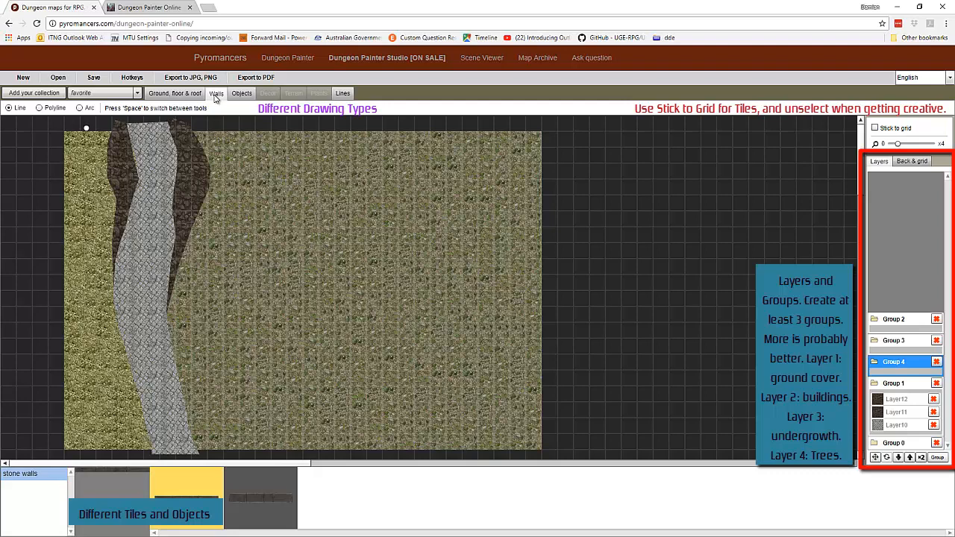
{"action": "left_click", "coordinate": [216, 93]}
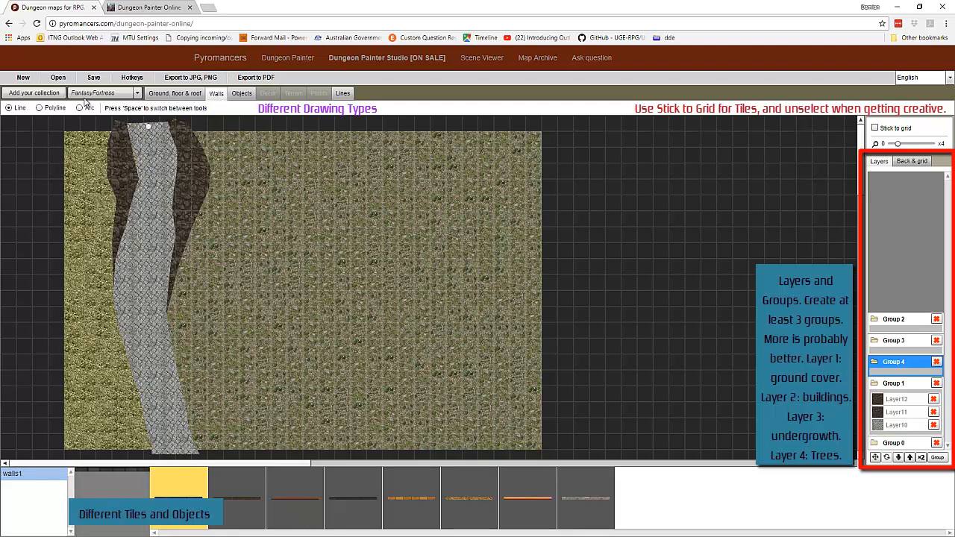
{"action": "left_click", "coordinate": [105, 92]}
{"action": "left_click", "coordinate": [97, 127]}
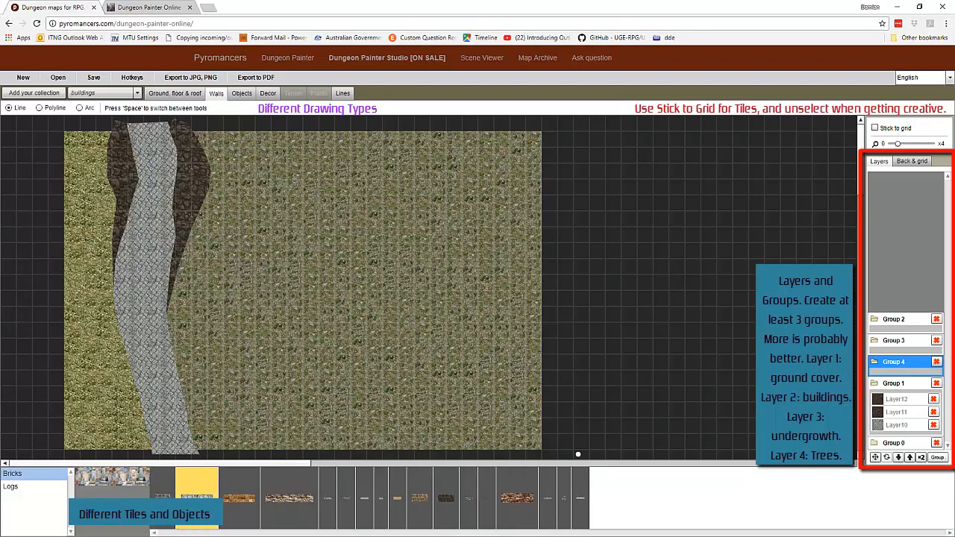
- Turn on Stick to grid and set the wall drawing mode to Arc
{"action": "left_click", "coordinate": [876, 128]}
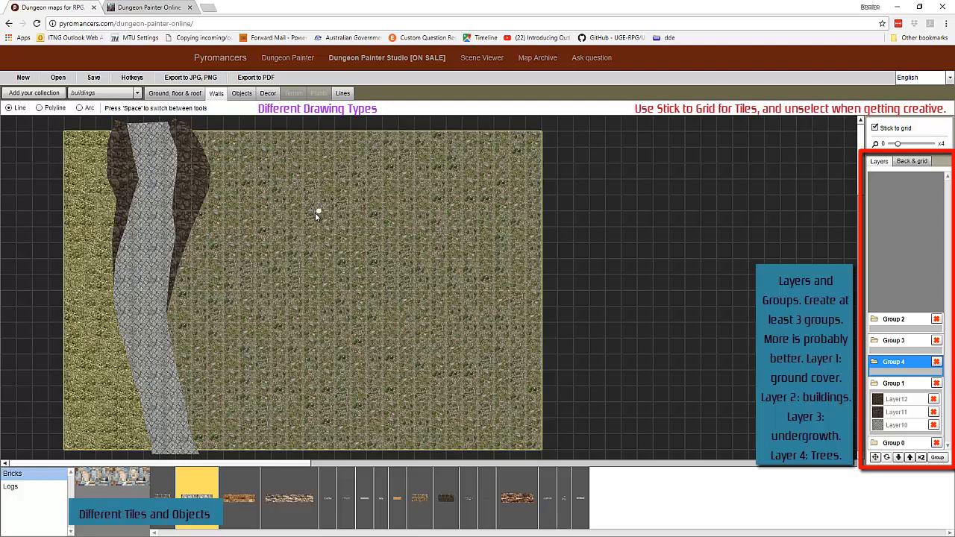
{"action": "left_click", "coordinate": [80, 109]}
{"action": "left_click", "coordinate": [414, 211]}
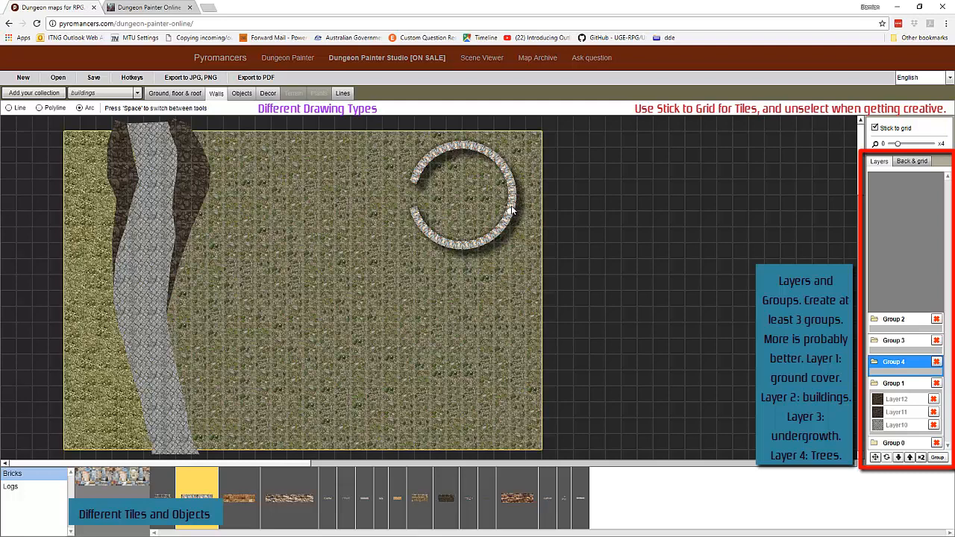
{"action": "left_click", "coordinate": [511, 206]}
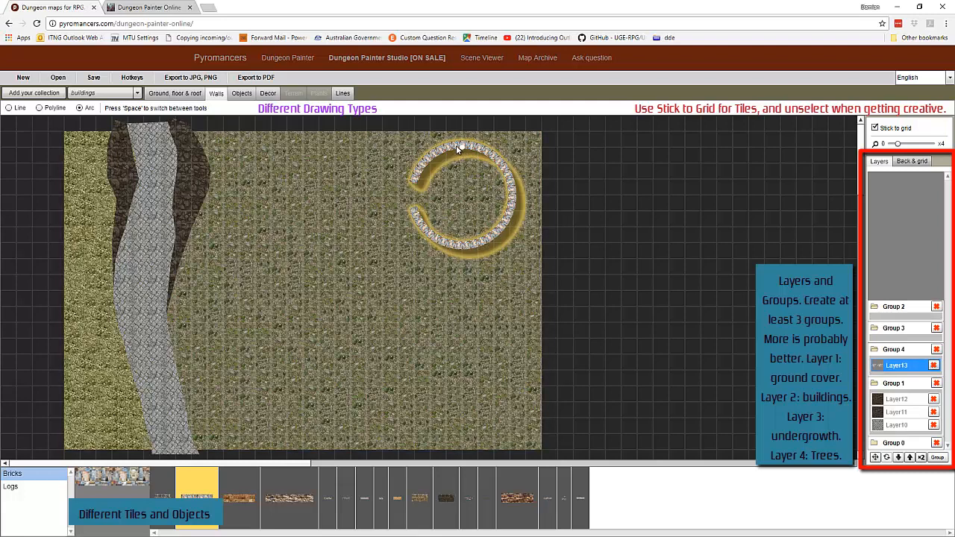
{"action": "left_click", "coordinate": [934, 365]}
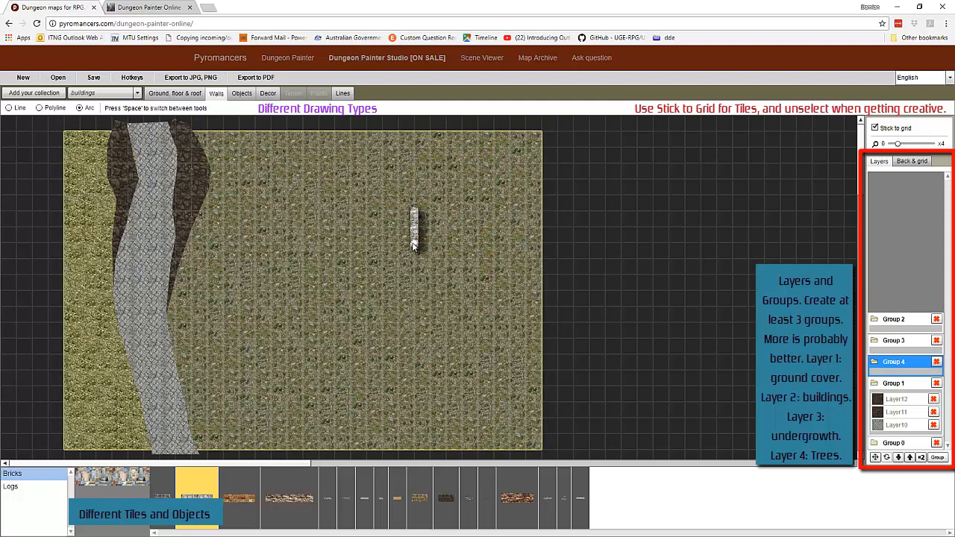
- Draw an open circular brick wall about 6 squares across with its gap facing the road, keeping only the one nearer the road
{"action": "mouse_move", "coordinate": [414, 246]}
{"action": "left_mouse_down"}
{"action": "mouse_move", "coordinate": [415, 237]}
{"action": "mouse_move", "coordinate": [455, 226]}
{"action": "mouse_move", "coordinate": [507, 230]}
{"action": "left_mouse_up"}
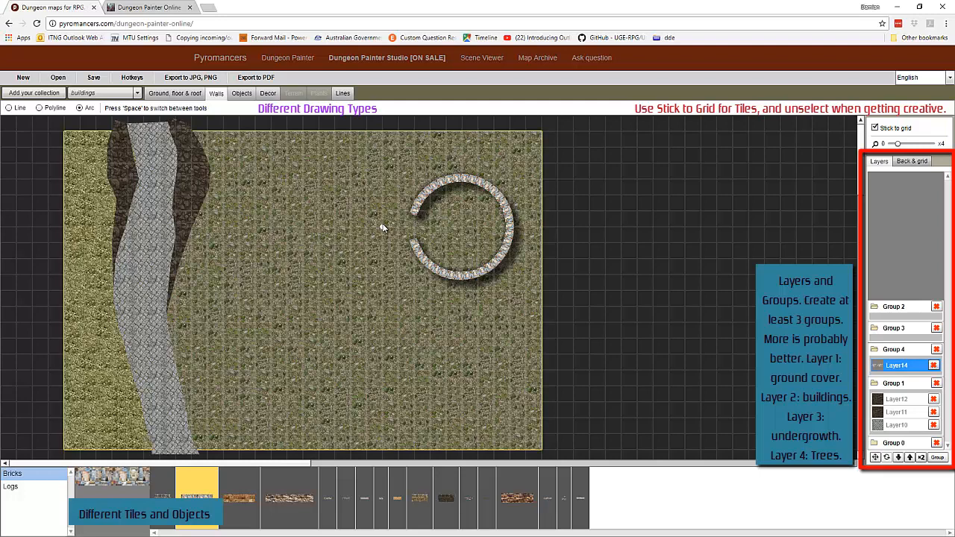
{"action": "left_click_drag", "start_coordinate": [382, 226], "coordinate": [382, 260]}
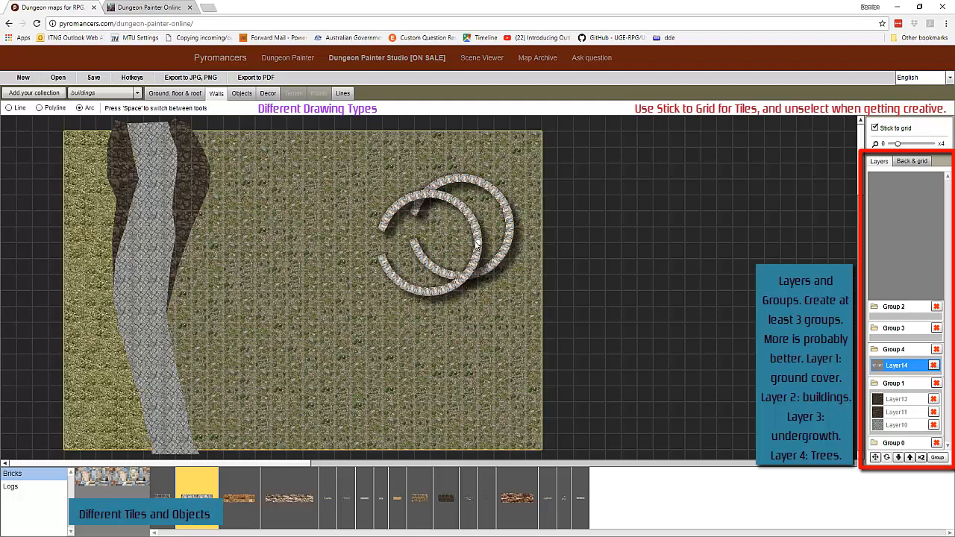
{"action": "left_click", "coordinate": [476, 245]}
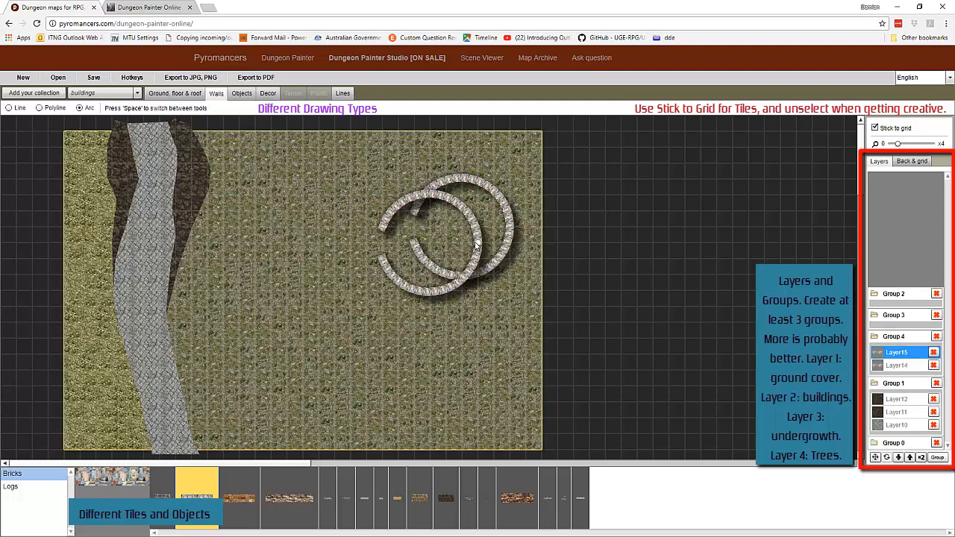
{"action": "left_click", "coordinate": [936, 365]}
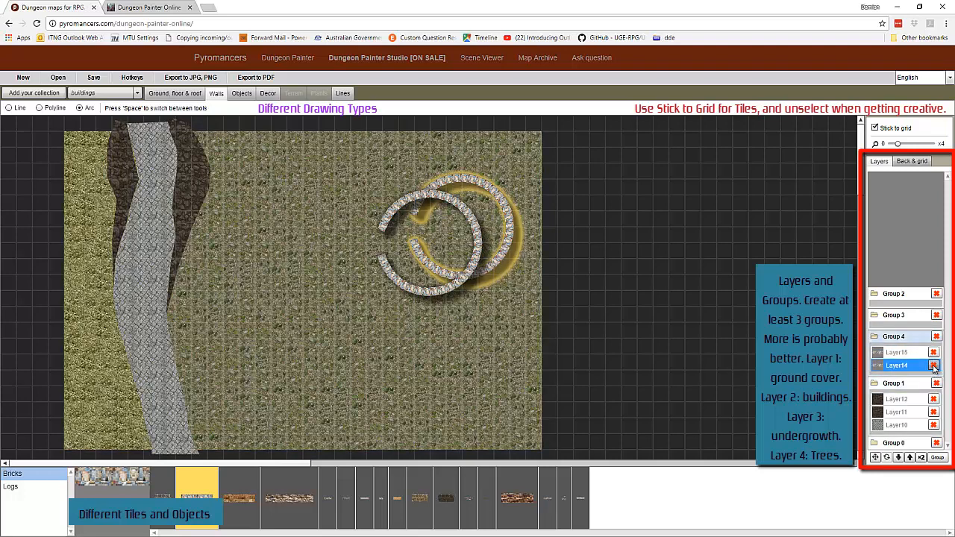
{"action": "left_click", "coordinate": [933, 365]}
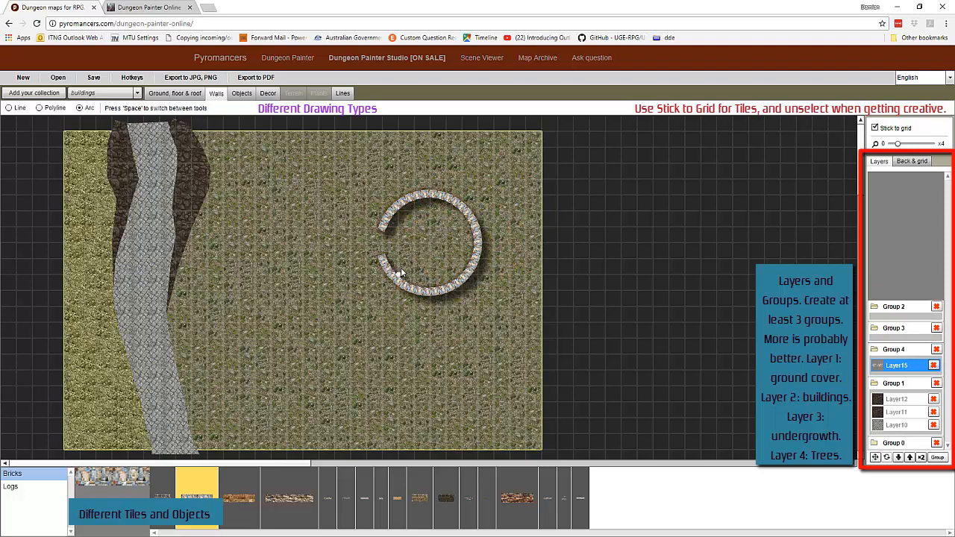
- Try moving the circular brick wall to several spots on the grass, then return it to its original place
{"action": "left_click", "coordinate": [876, 458]}
{"action": "left_click", "coordinate": [400, 208]}
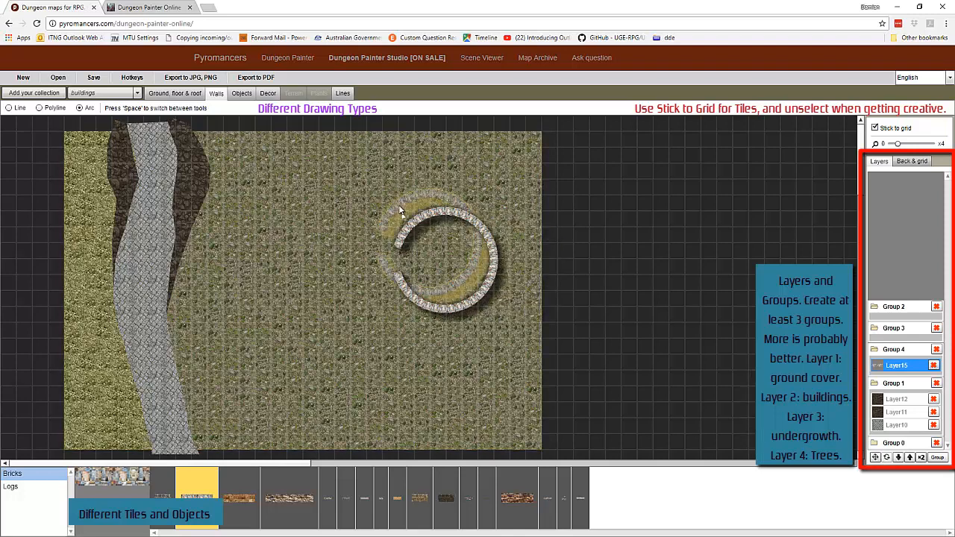
{"action": "left_click_drag", "start_coordinate": [431, 224], "coordinate": [359, 191]}
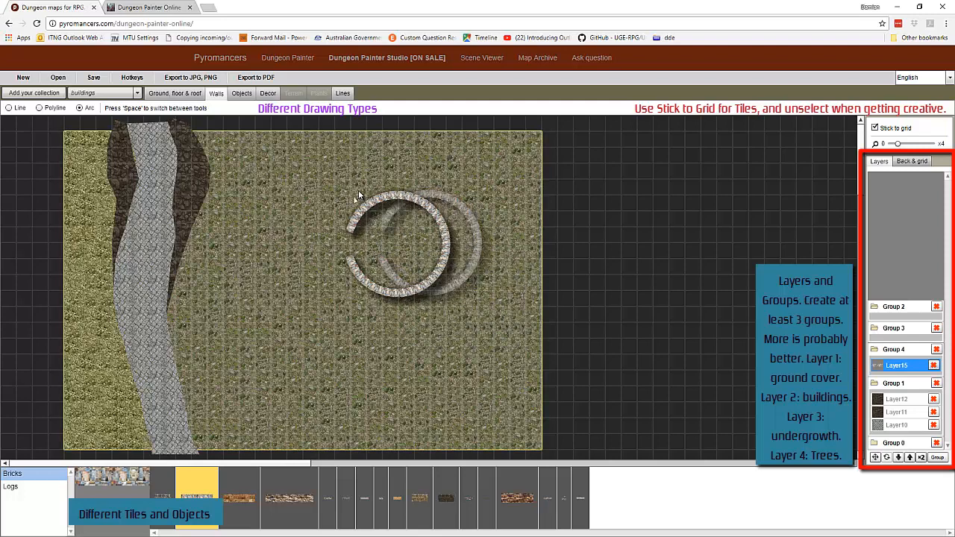
{"action": "left_click_drag", "start_coordinate": [358, 191], "coordinate": [414, 163]}
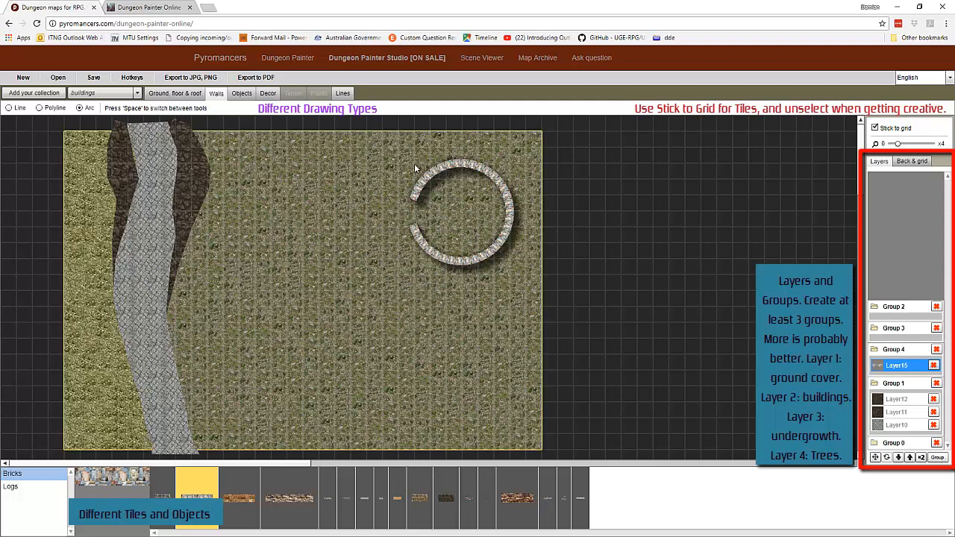
{"action": "left_click", "coordinate": [876, 458]}
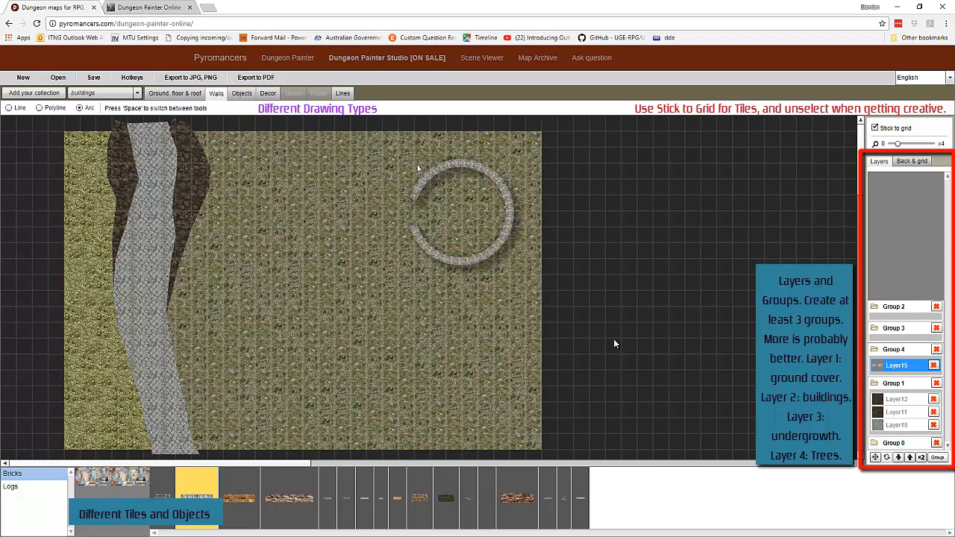
{"action": "left_click", "coordinate": [372, 197]}
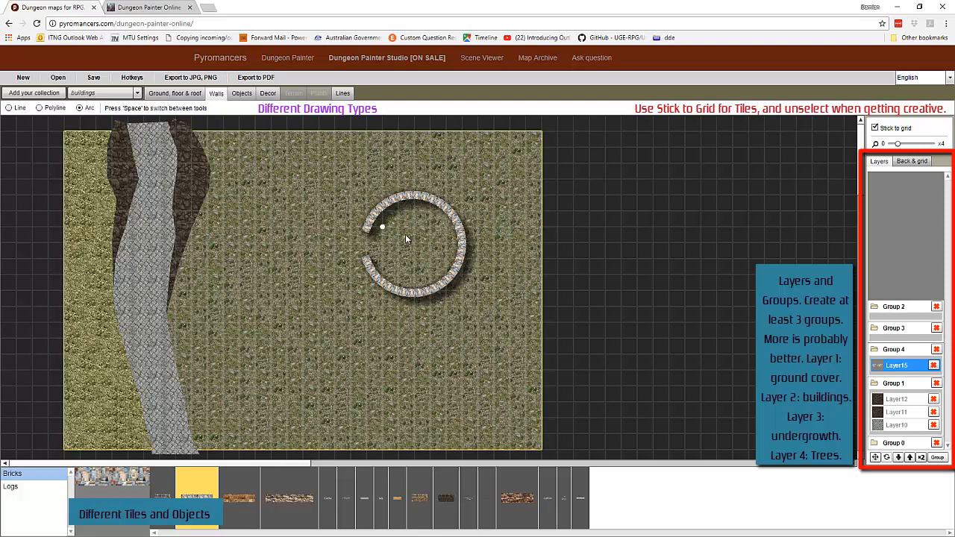
{"action": "left_click", "coordinate": [899, 365]}
{"action": "left_click_drag", "start_coordinate": [876, 458], "coordinate": [386, 193]}
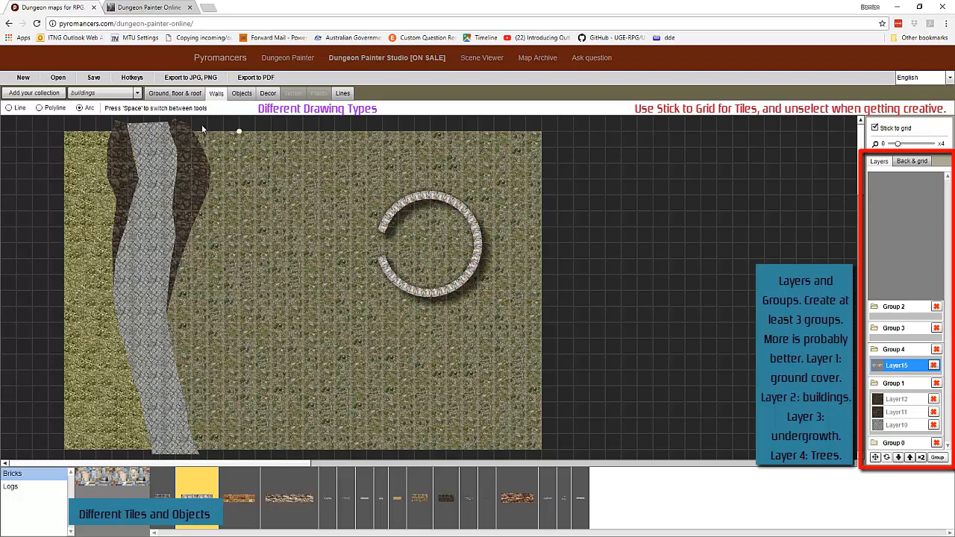
- Draw two straight brick walls meeting in an L between the road and the circular wall, about 5 squares upright and 6 squares across
{"action": "left_click", "coordinate": [9, 109]}
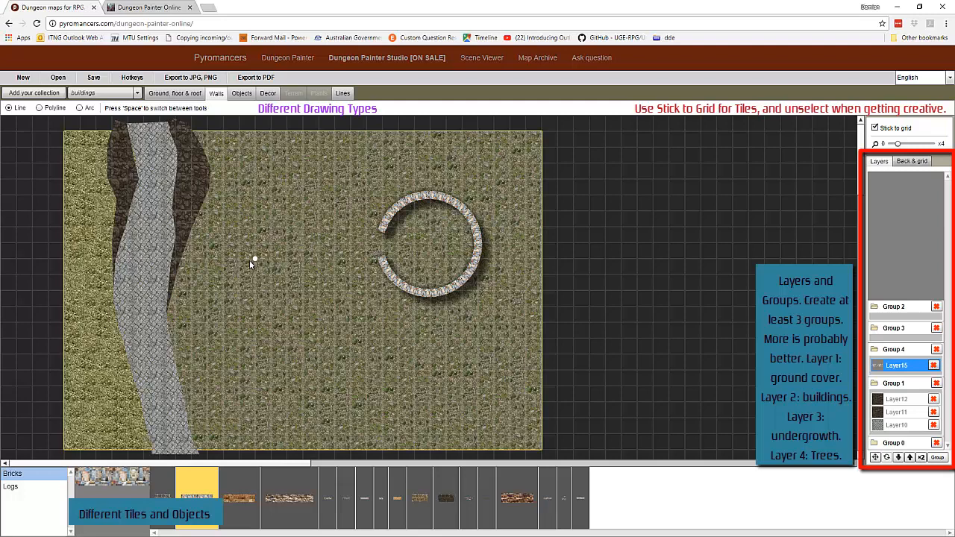
{"action": "mouse_move", "coordinate": [251, 260]}
{"action": "left_mouse_down"}
{"action": "mouse_move", "coordinate": [255, 337]}
{"action": "mouse_move", "coordinate": [354, 339]}
{"action": "left_mouse_up"}
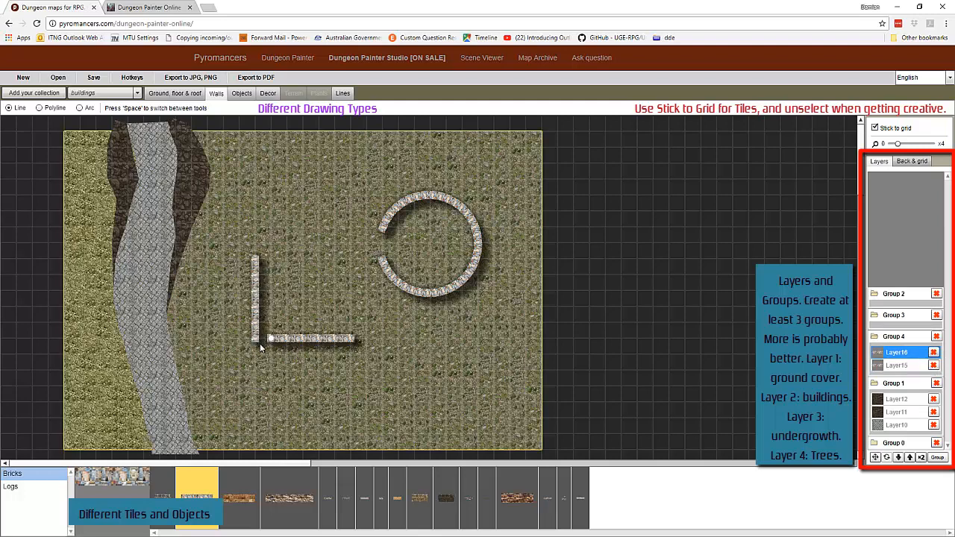
{"action": "left_click_drag", "start_coordinate": [251, 344], "coordinate": [268, 340]}
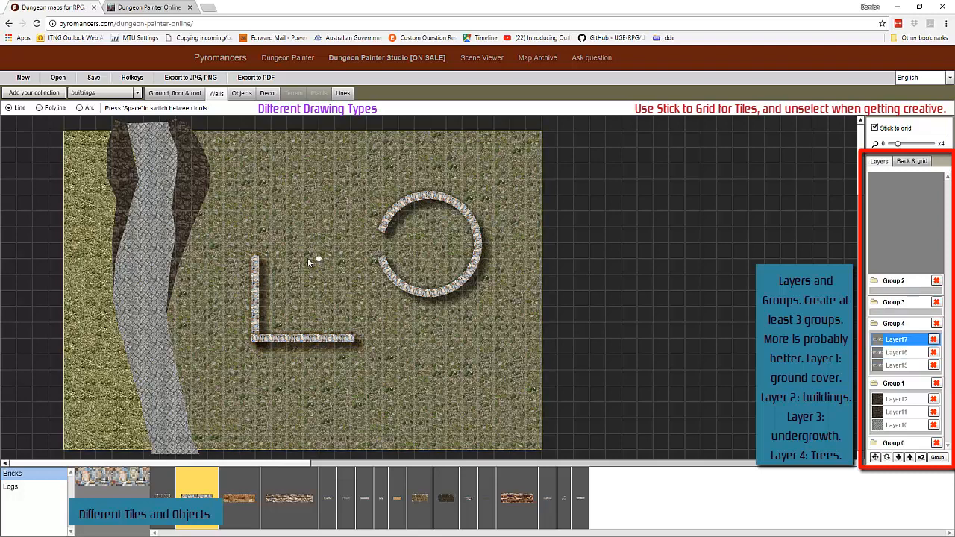
- Try adding two more straight brick walls to the L, then delete every straight wall and keep only the circular one
{"action": "left_click_drag", "start_coordinate": [256, 259], "coordinate": [318, 308]}
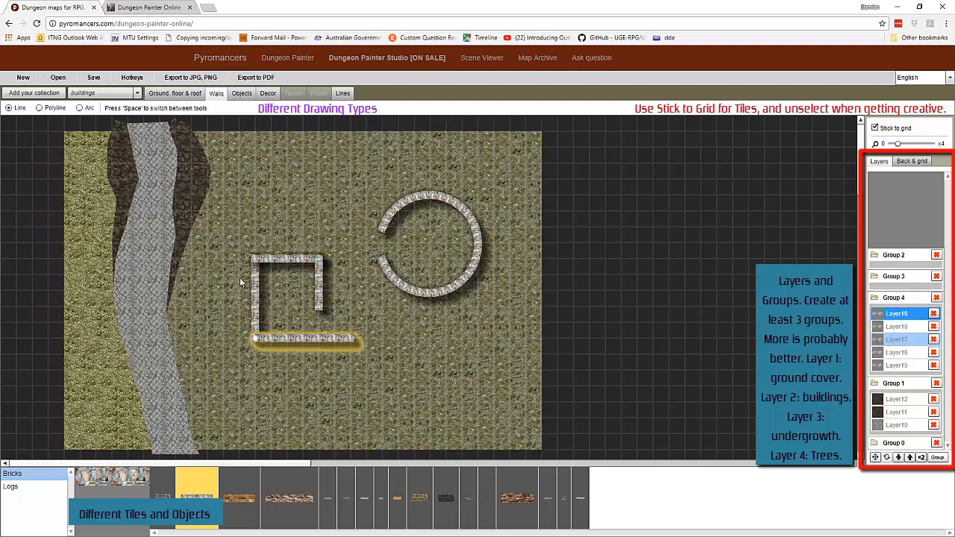
{"action": "left_click", "coordinate": [932, 317]}
{"action": "left_click", "coordinate": [933, 326]}
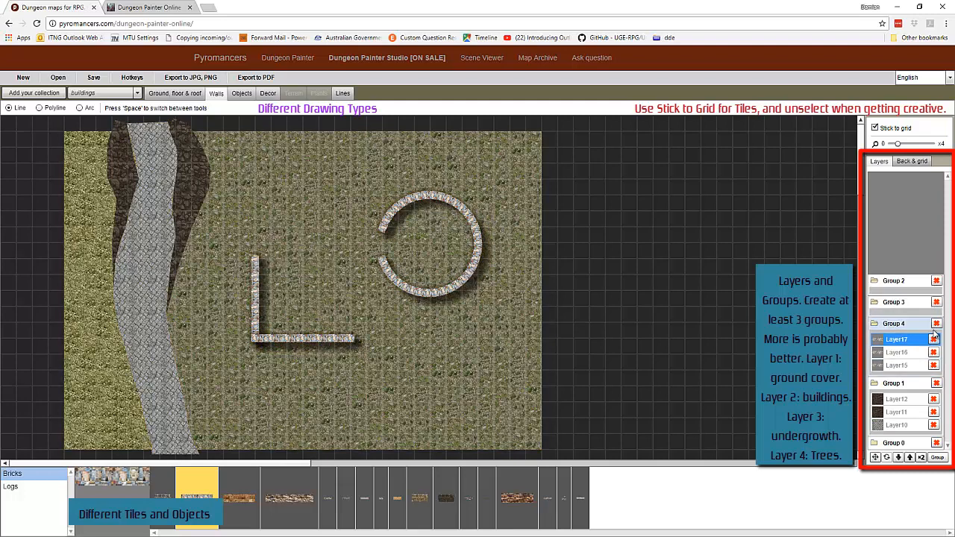
{"action": "left_click", "coordinate": [932, 338]}
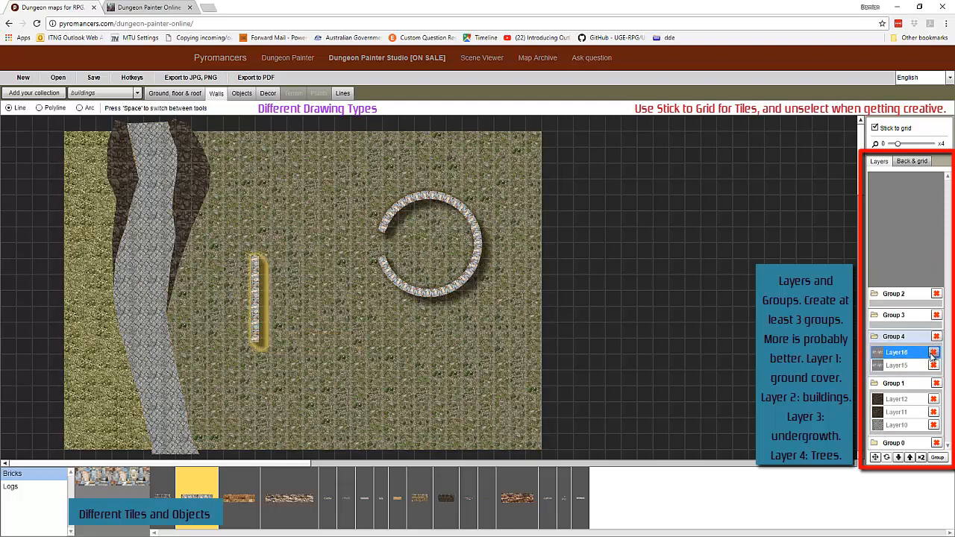
{"action": "left_click", "coordinate": [932, 353]}
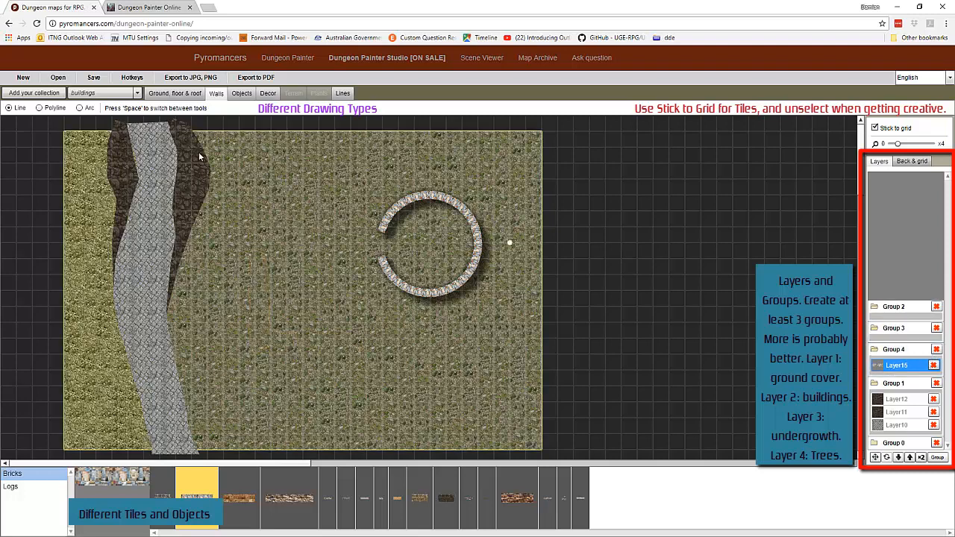
- Draw a polyline brick wall from the circle's upper gap end, about 3 squares toward the road, 7 squares down and 6 squares across
{"action": "left_click", "coordinate": [39, 108]}
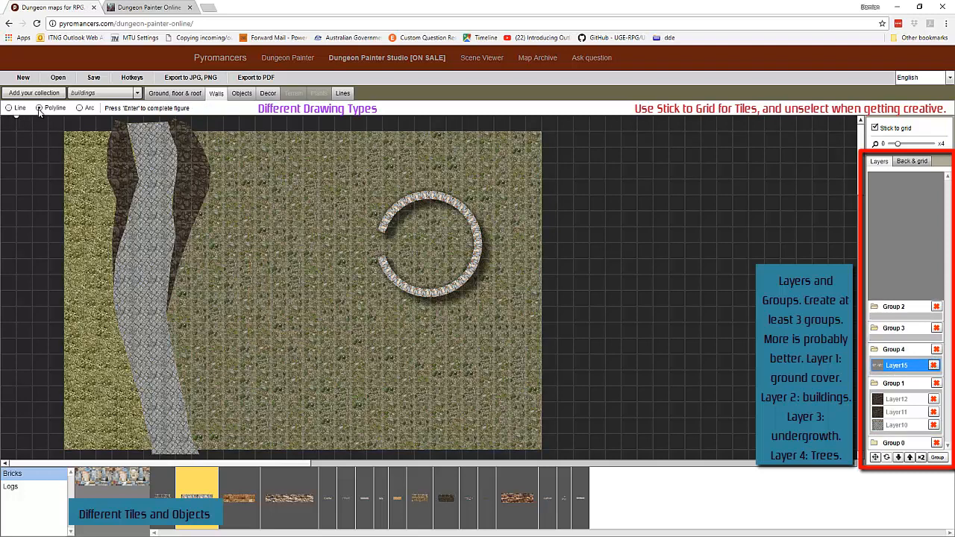
{"action": "left_click", "coordinate": [381, 228]}
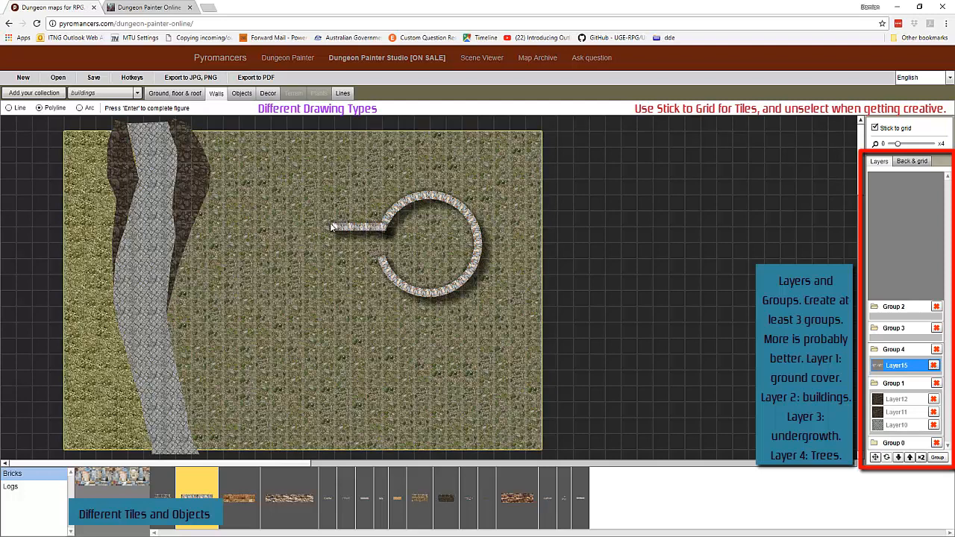
{"action": "left_click", "coordinate": [333, 251]}
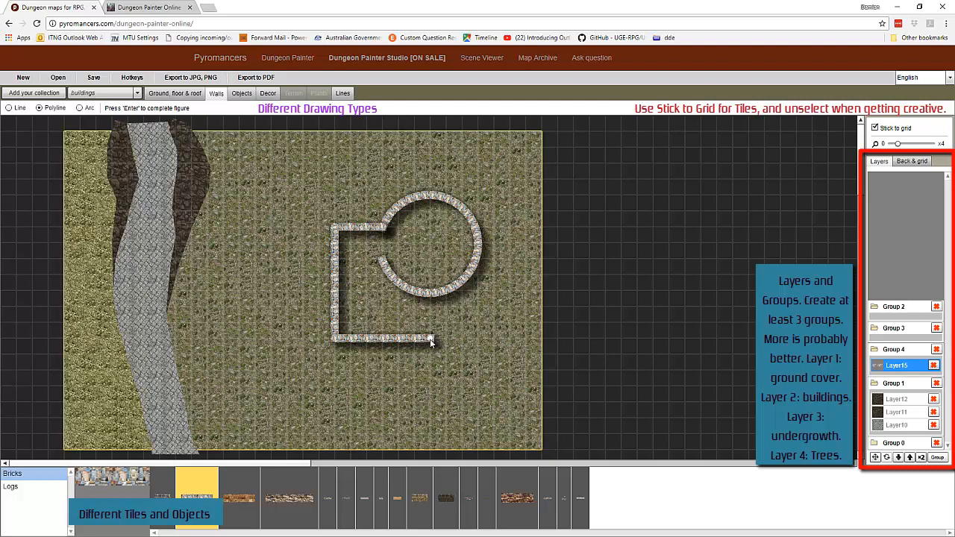
{"action": "key", "text": "Return"}
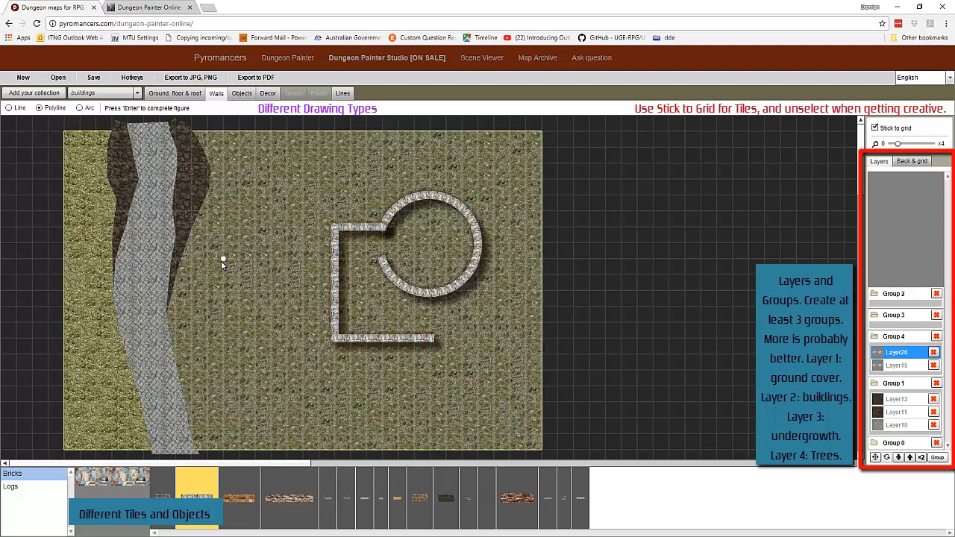
- Try a closed rectangular polyline wall about 4 by 7 squares beside the road, then delete it
{"action": "left_click", "coordinate": [203, 244]}
{"action": "left_click", "coordinate": [209, 353]}
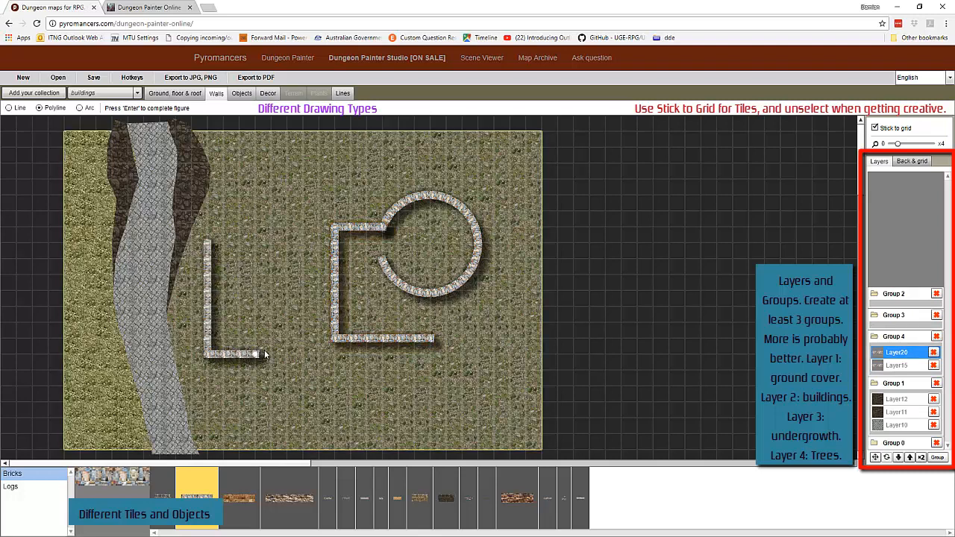
{"action": "left_click", "coordinate": [272, 354]}
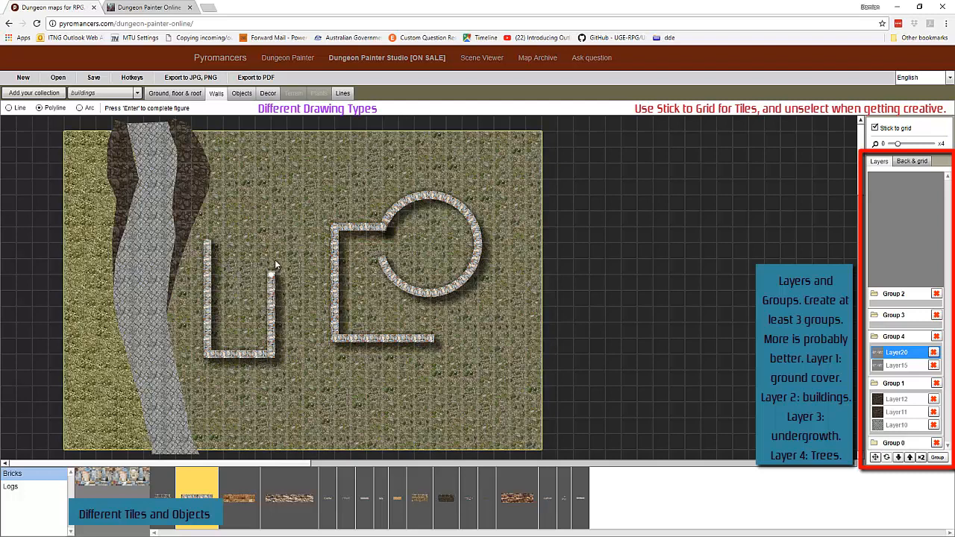
{"action": "left_click", "coordinate": [209, 244]}
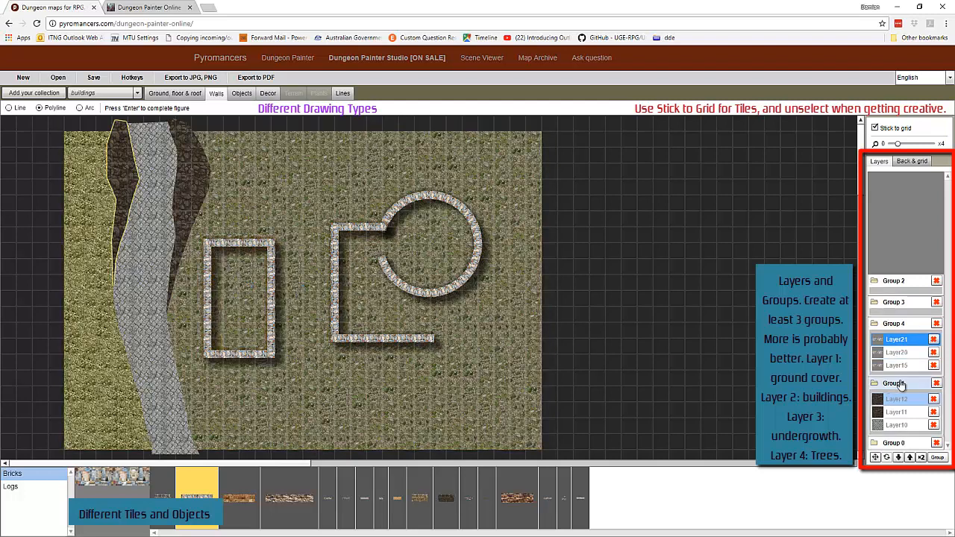
{"action": "left_click", "coordinate": [933, 340]}
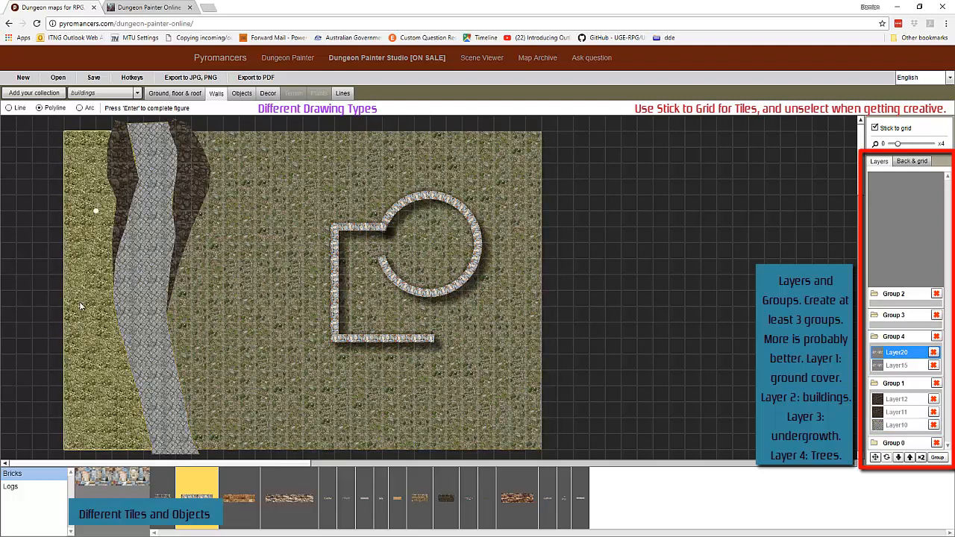
- Choose the grey stone-block texture from the Stone floor tiles and set the floor drawing mode to Ellipse
{"action": "left_click", "coordinate": [163, 95]}
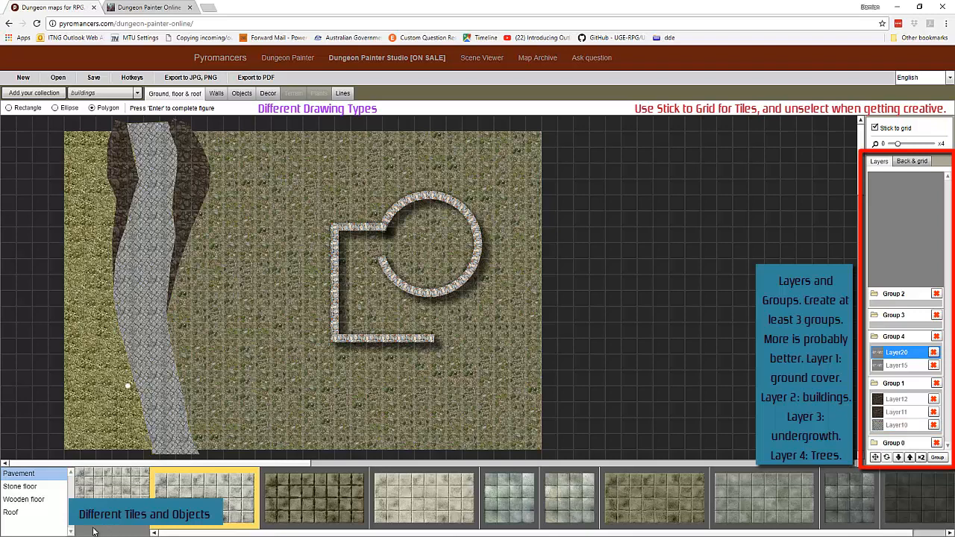
{"action": "left_click", "coordinate": [20, 486]}
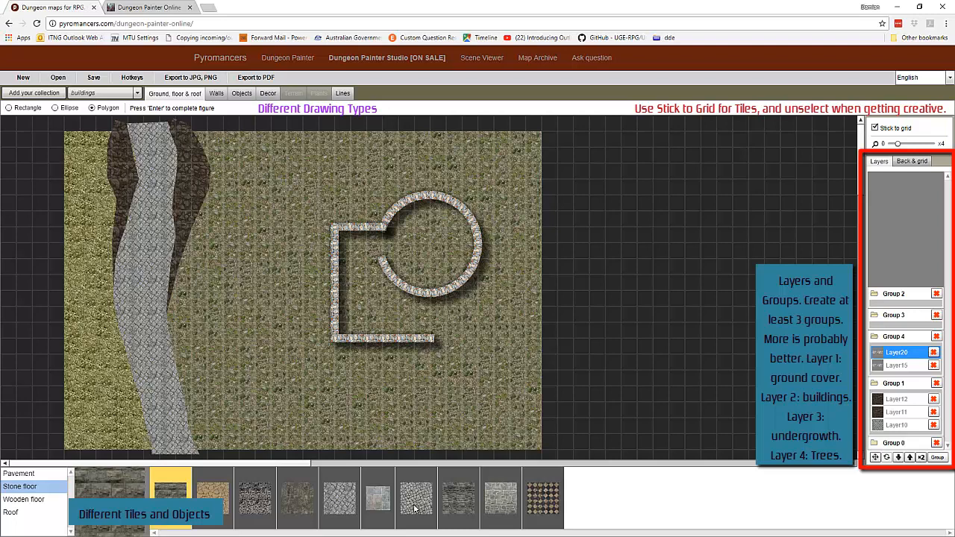
{"action": "left_click", "coordinate": [371, 504]}
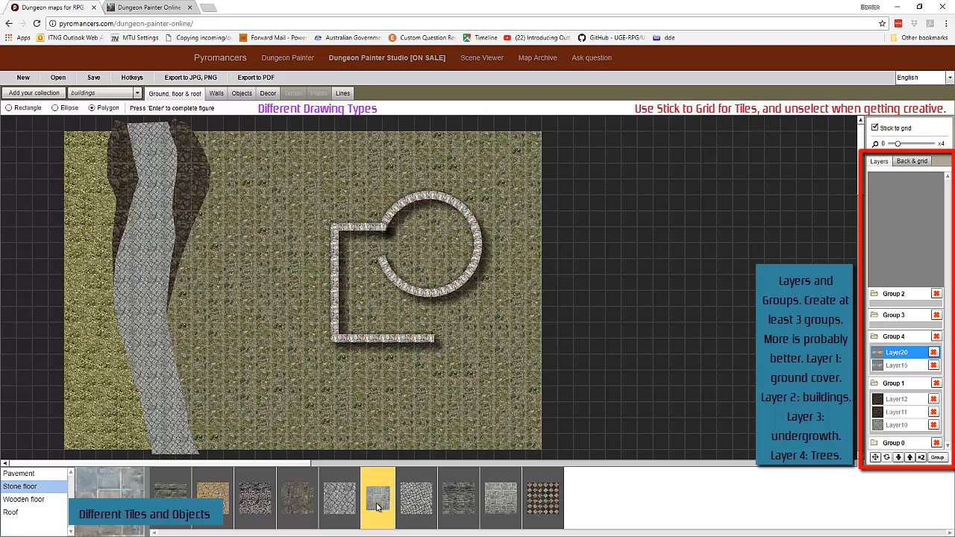
{"action": "left_click", "coordinate": [502, 505]}
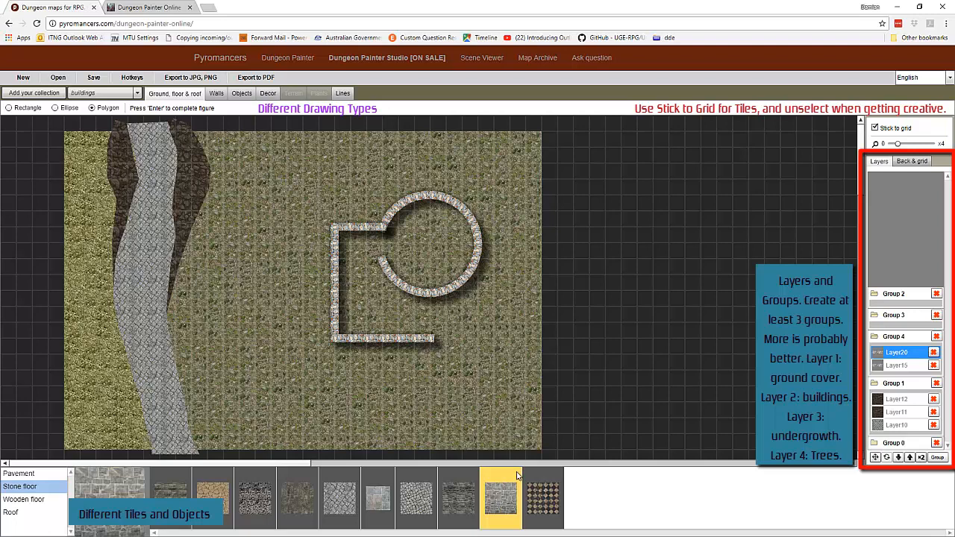
{"action": "left_click", "coordinate": [350, 164]}
{"action": "left_click", "coordinate": [55, 109]}
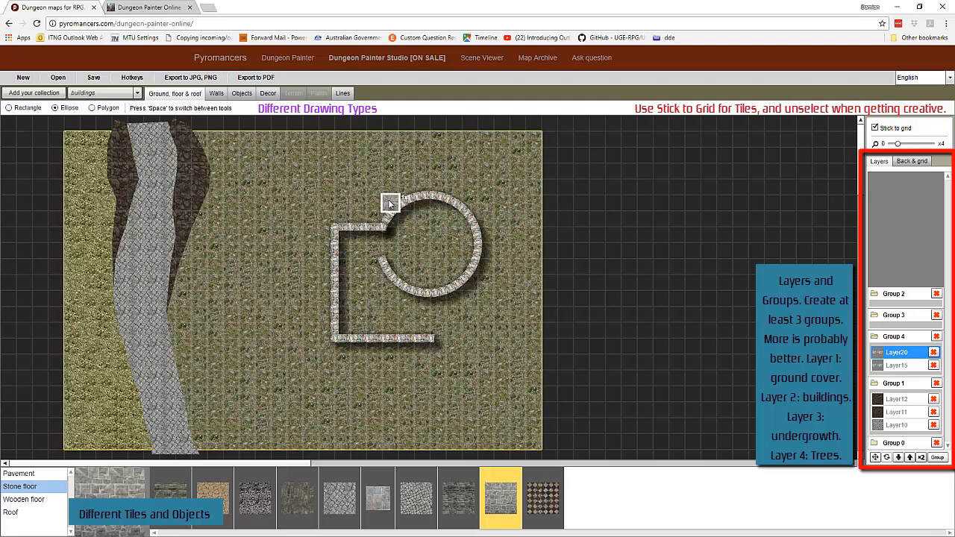
- Draw a round stone floor about 6 squares across inside the circular wall and move its layer below the wall layers in Group 4
{"action": "left_click", "coordinate": [388, 203]}
{"action": "left_click_drag", "start_coordinate": [391, 206], "coordinate": [472, 291]}
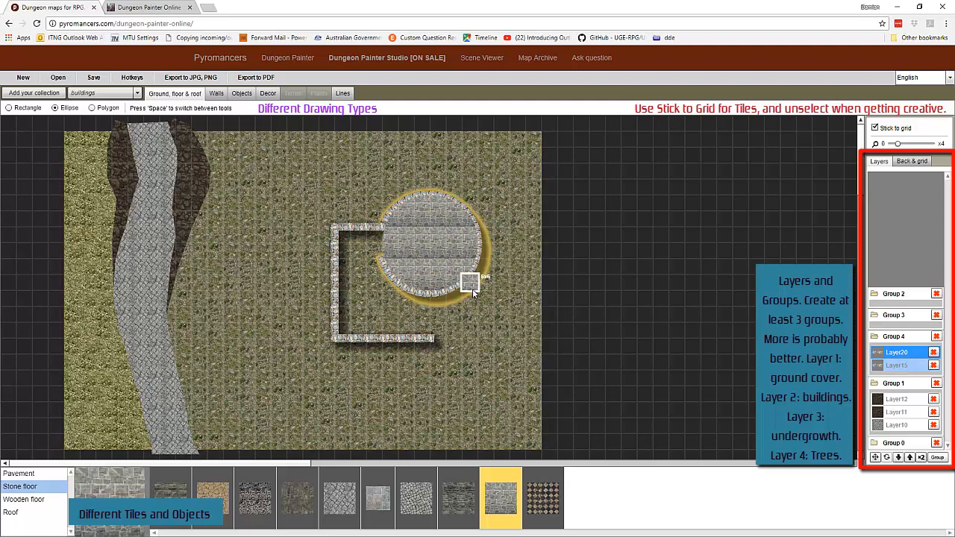
{"action": "left_click_drag", "start_coordinate": [471, 291], "coordinate": [472, 291]}
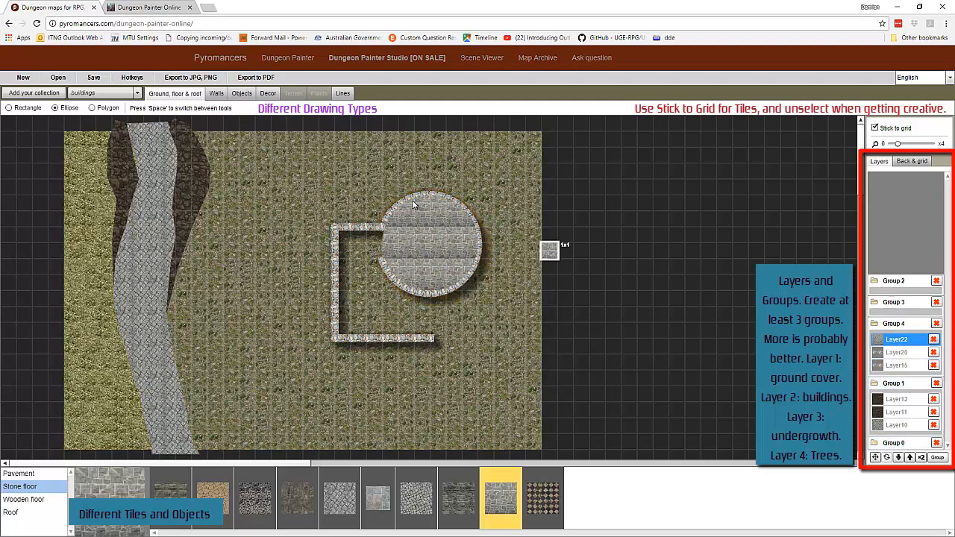
{"action": "left_click", "coordinate": [903, 342]}
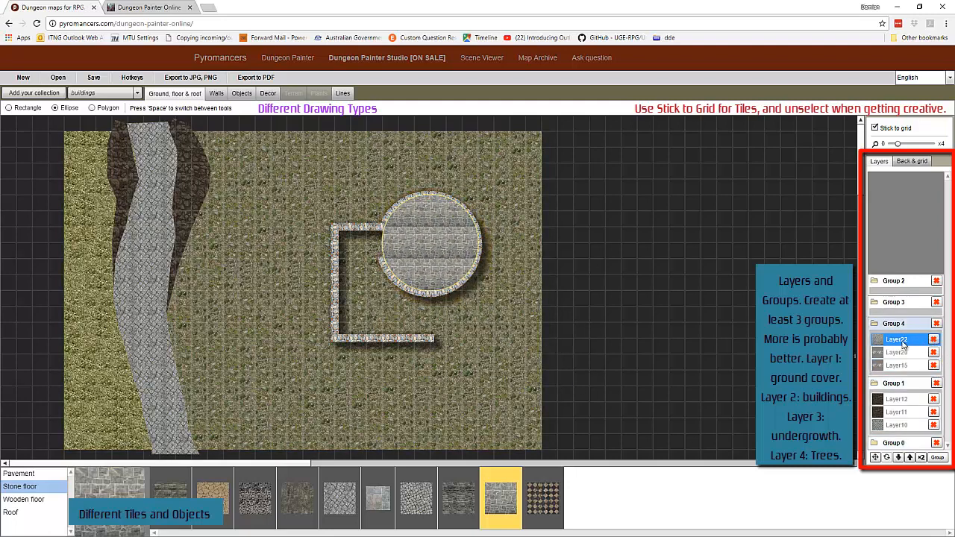
{"action": "left_click_drag", "start_coordinate": [903, 341], "coordinate": [905, 379]}
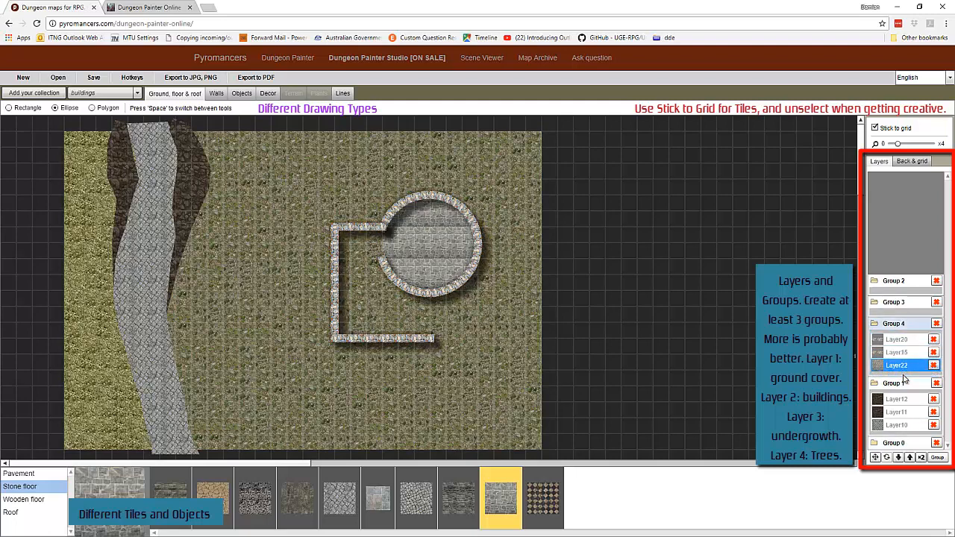
- Draw a rectangular stone floor about 6 by 7 squares inside the polyline wall and move its layer below the round floor's layer
{"action": "left_click", "coordinate": [10, 109]}
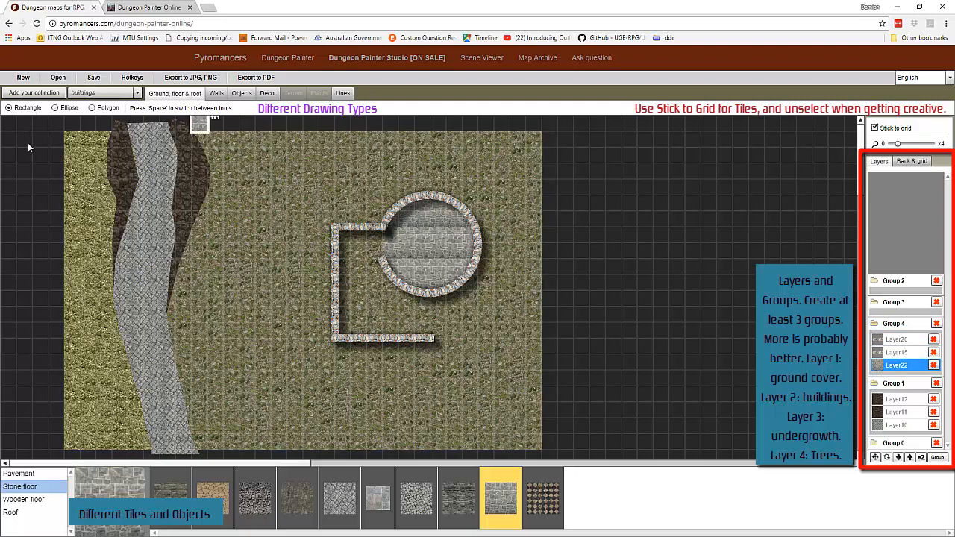
{"action": "left_click_drag", "start_coordinate": [342, 233], "coordinate": [414, 336]}
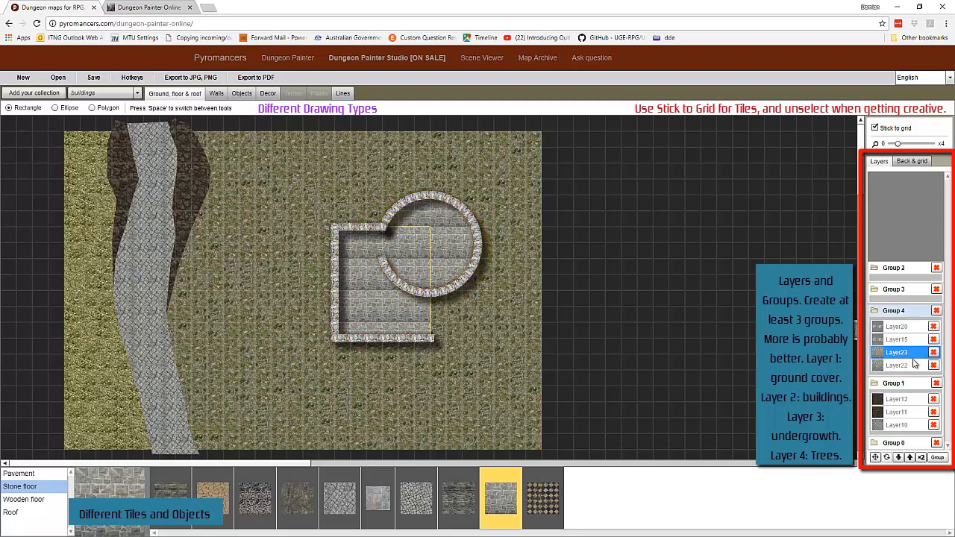
{"action": "left_click_drag", "start_coordinate": [913, 371], "coordinate": [914, 373]}
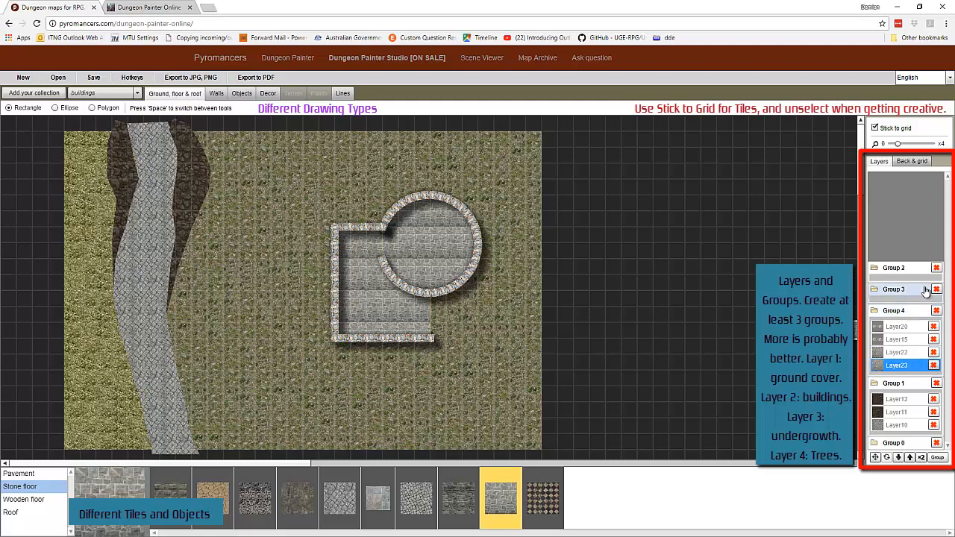
- Collapse Group 4 and Group 1, and make Group 3 the active group
{"action": "left_click", "coordinate": [876, 312]}
{"action": "left_click", "coordinate": [896, 383]}
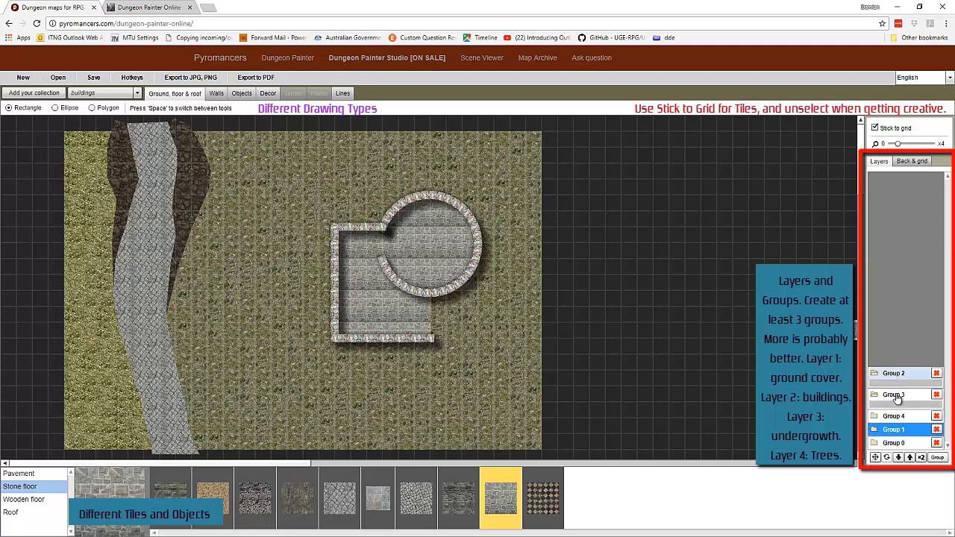
{"action": "left_click", "coordinate": [898, 397]}
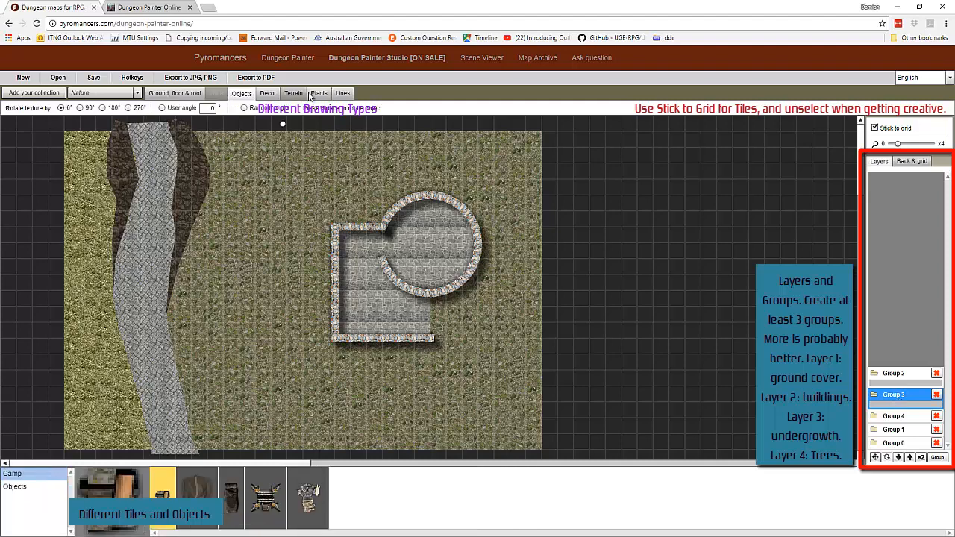
- Show the plant stamps and preview several Forest trees, including dark, leafy green, yellow, bare and orange ones, over the map
{"action": "left_click", "coordinate": [319, 95]}
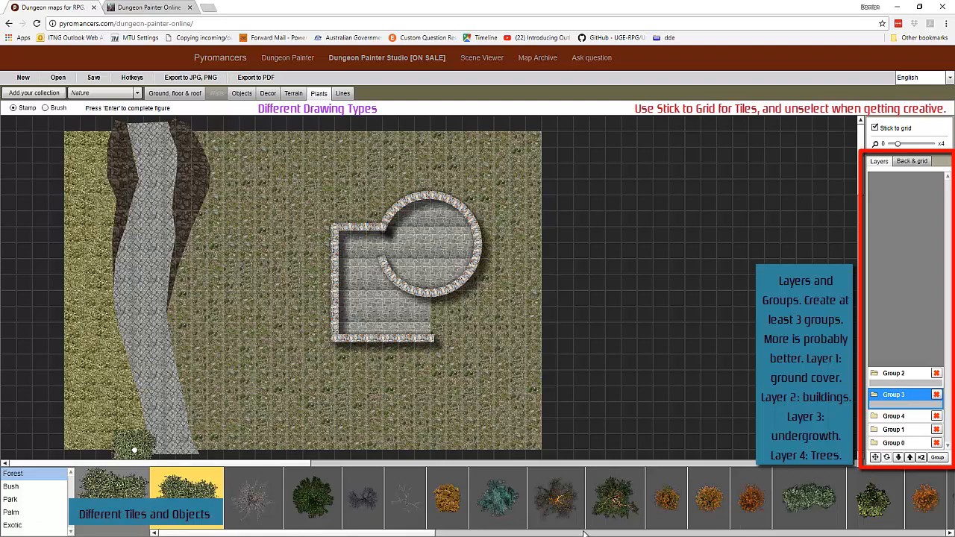
{"action": "left_click", "coordinate": [614, 500]}
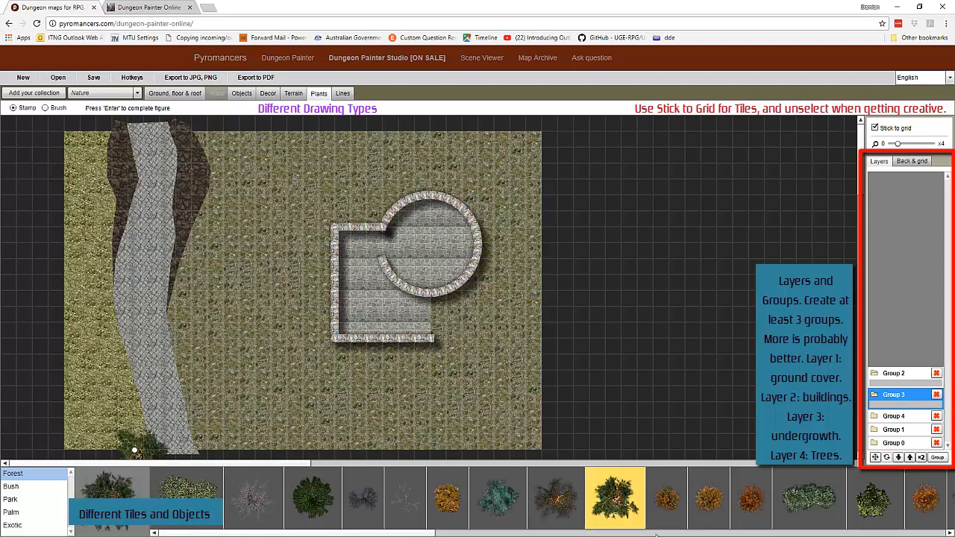
{"action": "left_click", "coordinate": [601, 532]}
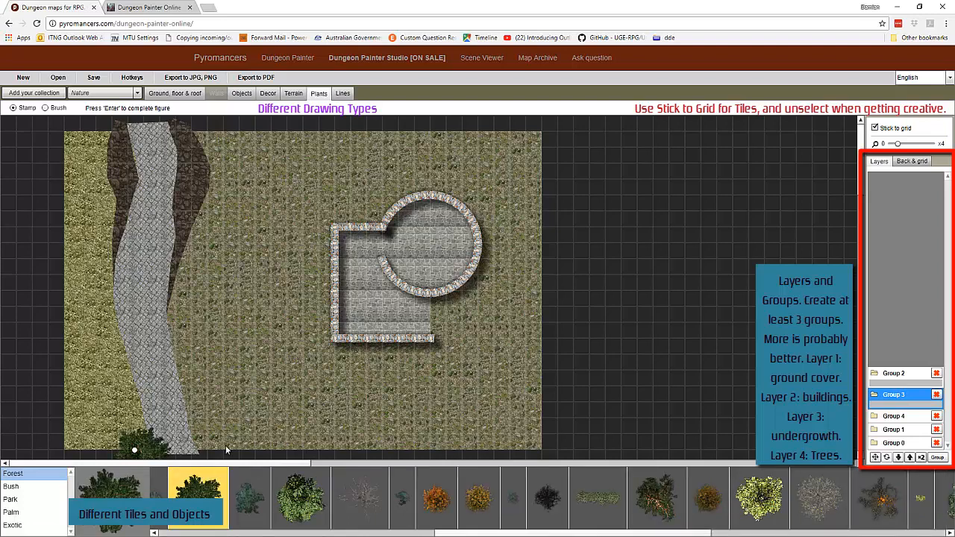
{"action": "left_click", "coordinate": [286, 487]}
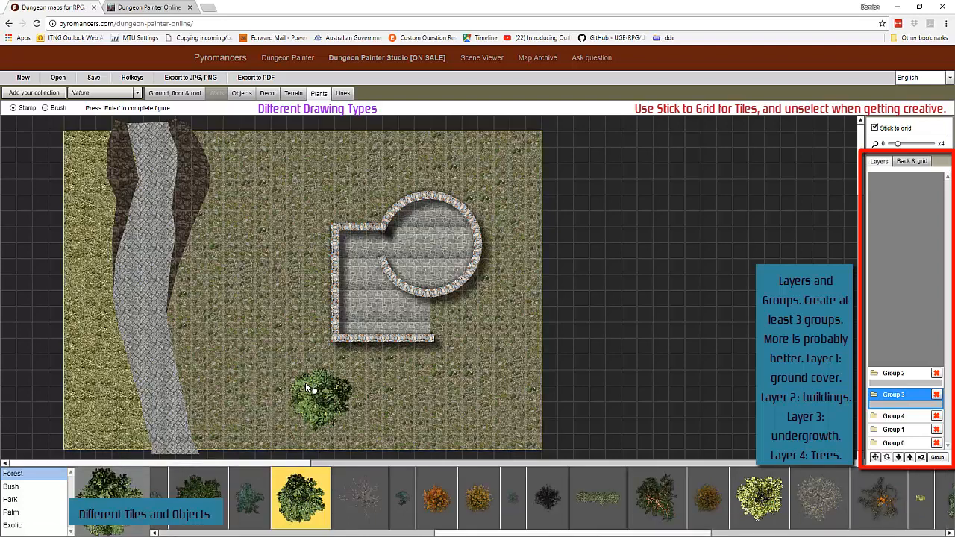
{"action": "left_click", "coordinate": [756, 492]}
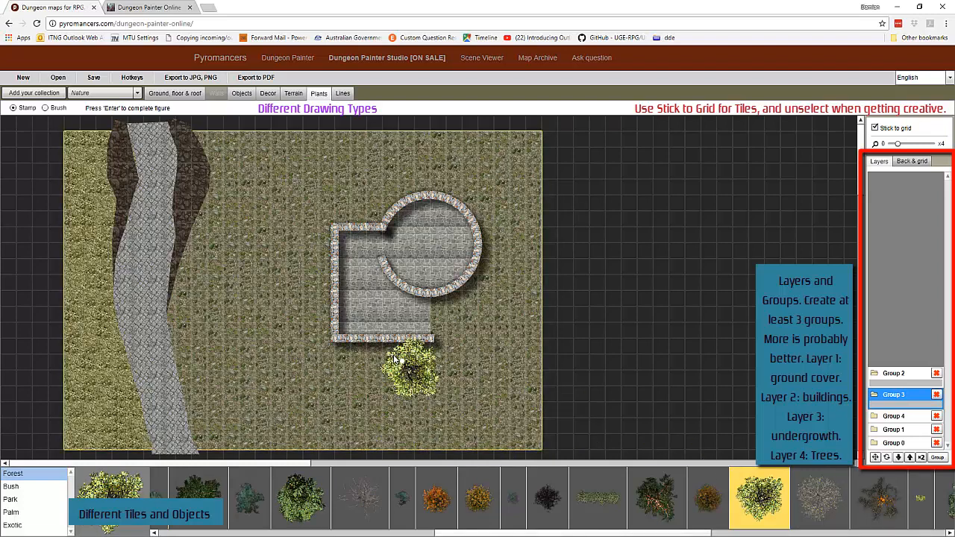
{"action": "left_click", "coordinate": [817, 496]}
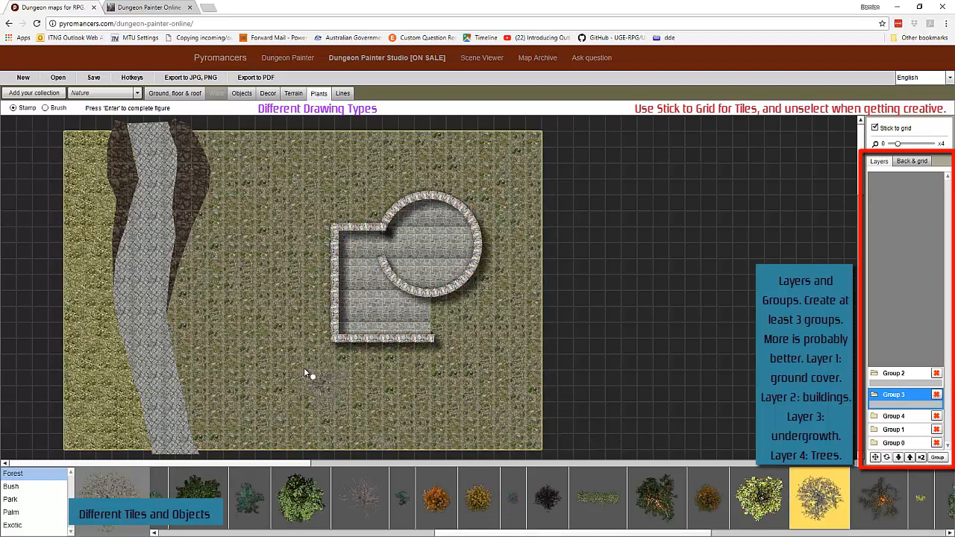
{"action": "left_click", "coordinate": [360, 496]}
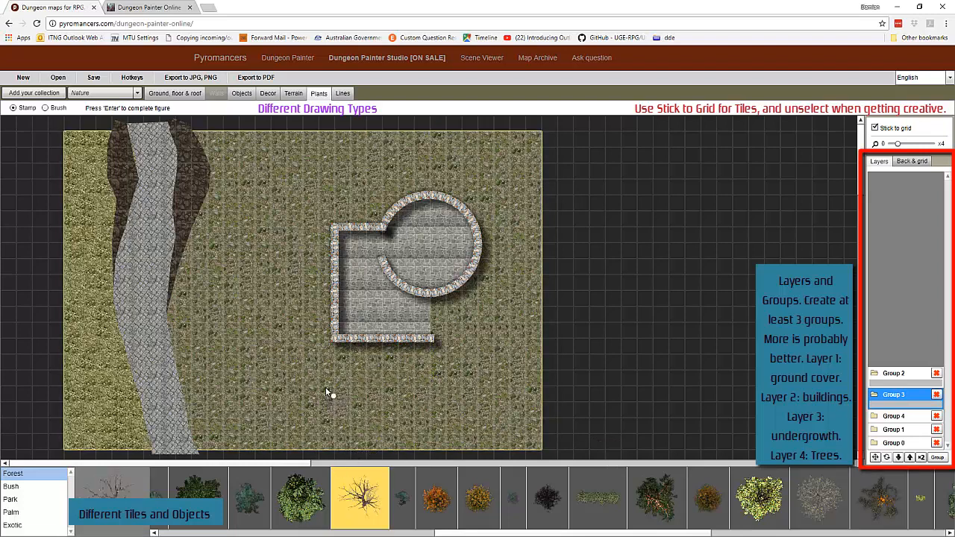
{"action": "left_click", "coordinate": [478, 496]}
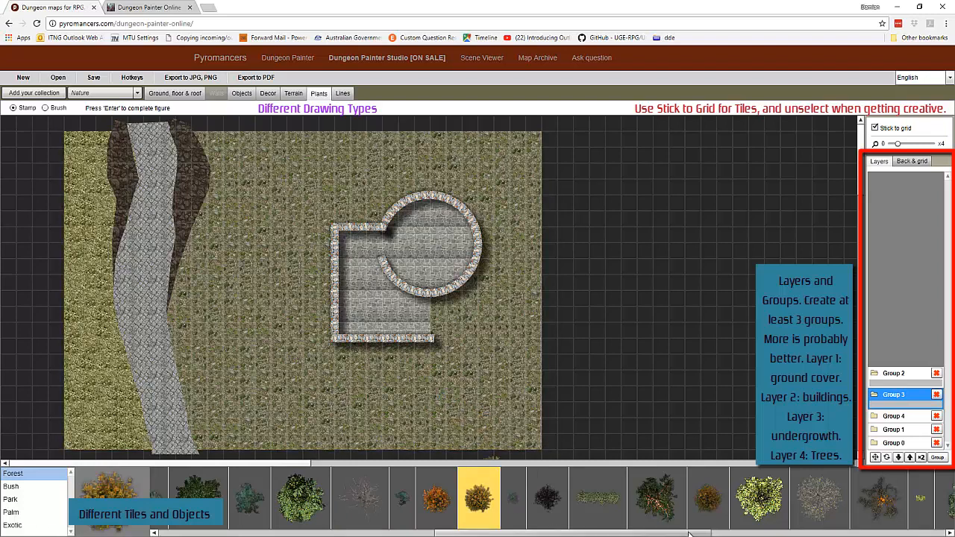
- Stamp four round dark green Forest trees near the map's northern edge, just east of the road
{"action": "left_click_drag", "start_coordinate": [708, 534], "coordinate": [935, 534]}
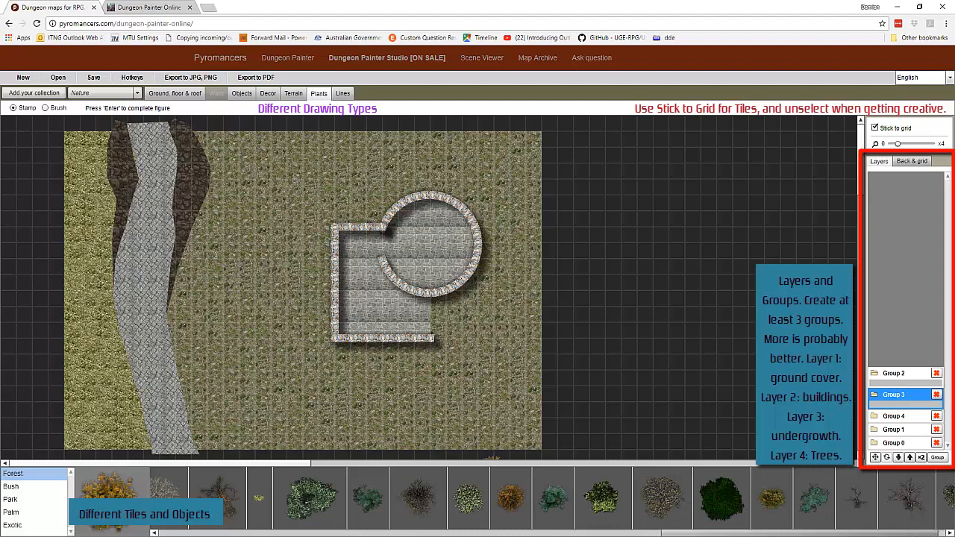
{"action": "left_click", "coordinate": [722, 498]}
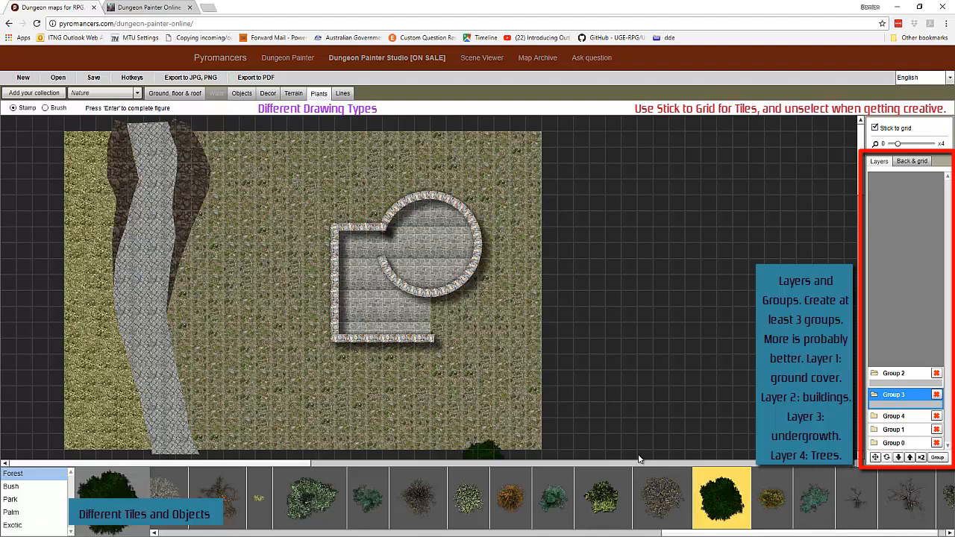
{"action": "left_click", "coordinate": [205, 136]}
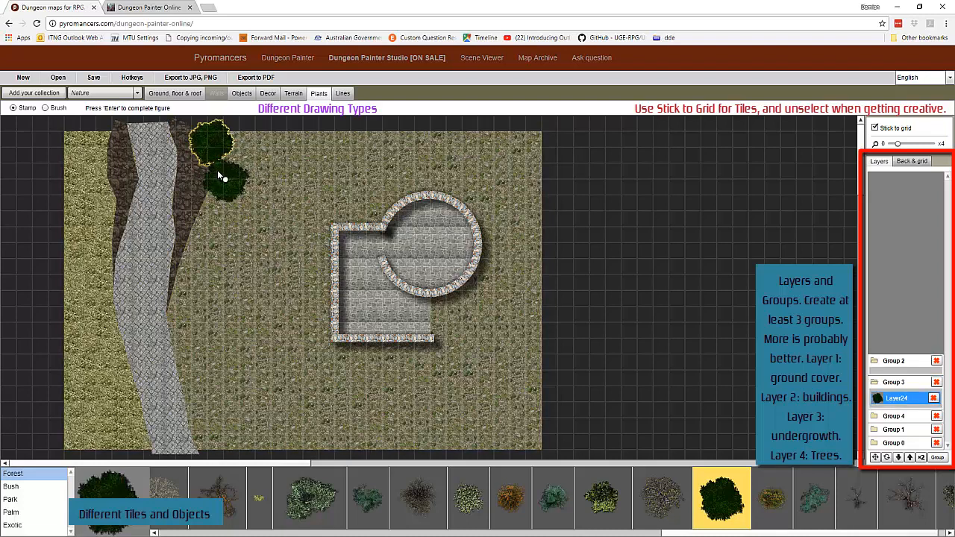
{"action": "left_click", "coordinate": [211, 189]}
{"action": "left_click", "coordinate": [254, 171]}
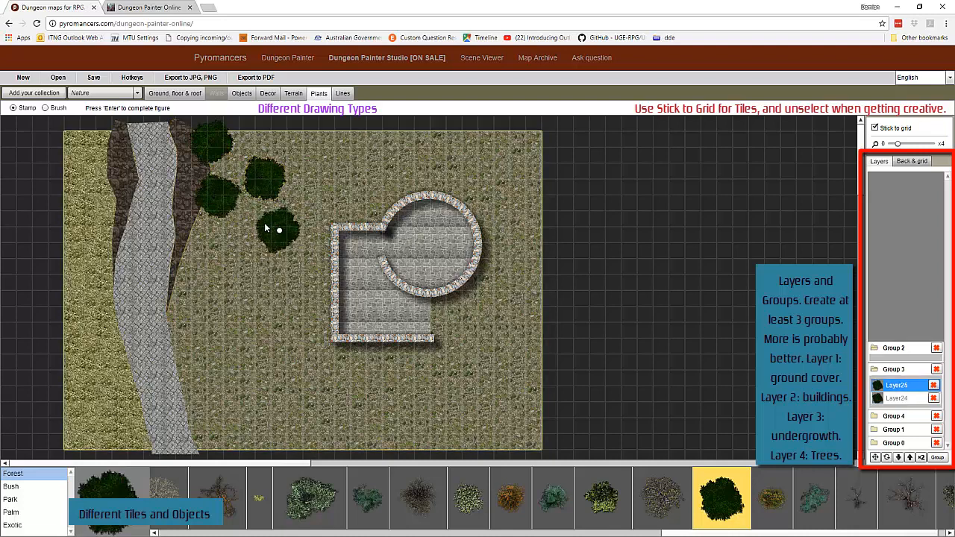
{"action": "left_click", "coordinate": [279, 123]}
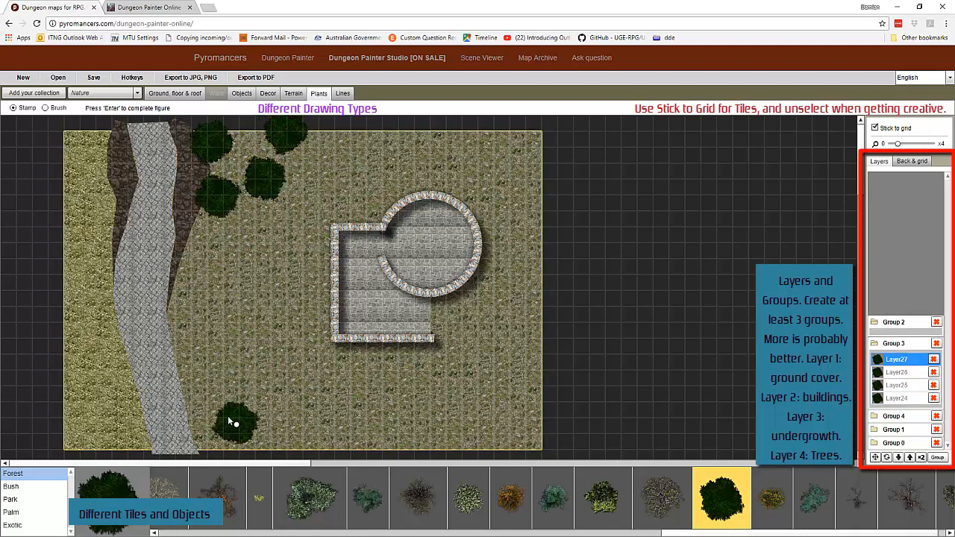
- Stamp more dark green trees: three on the grass west of the road and four around the map's southeast corner
{"action": "left_click", "coordinate": [79, 333]}
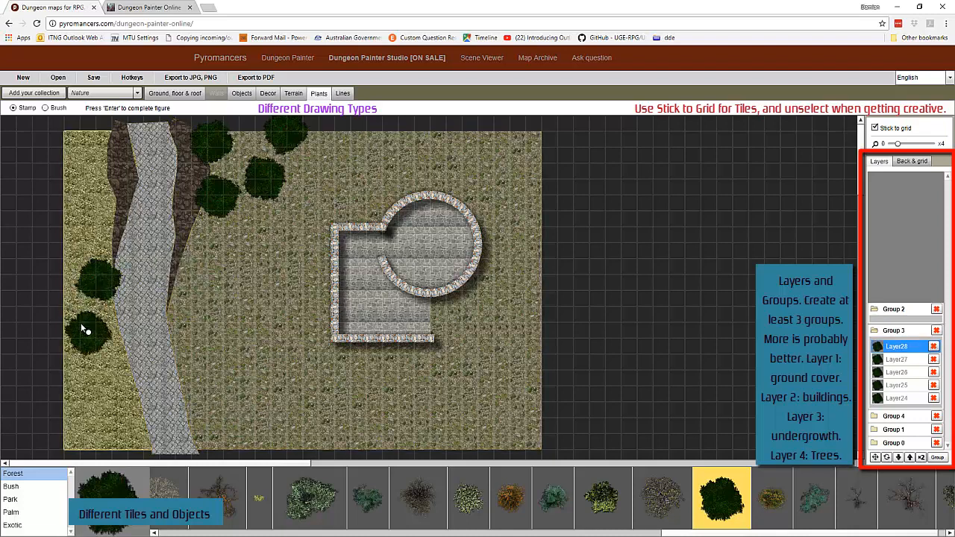
{"action": "left_click", "coordinate": [86, 365]}
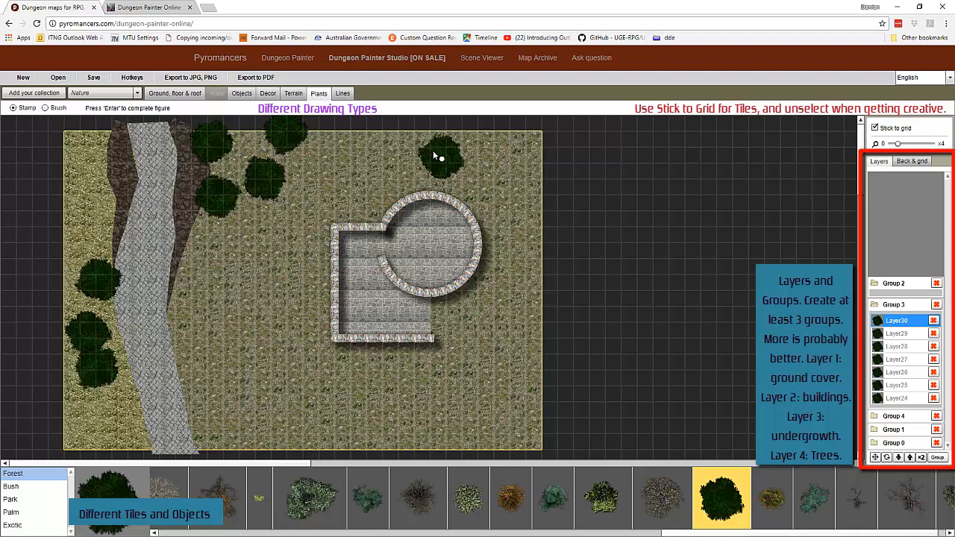
{"action": "left_click", "coordinate": [501, 384]}
{"action": "left_click", "coordinate": [452, 408]}
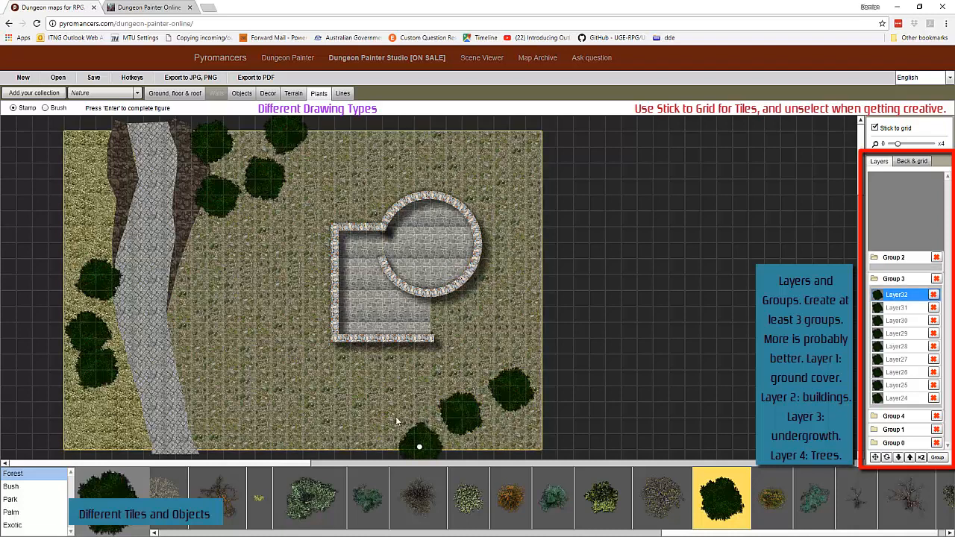
{"action": "left_click", "coordinate": [415, 433]}
{"action": "left_click", "coordinate": [485, 446]}
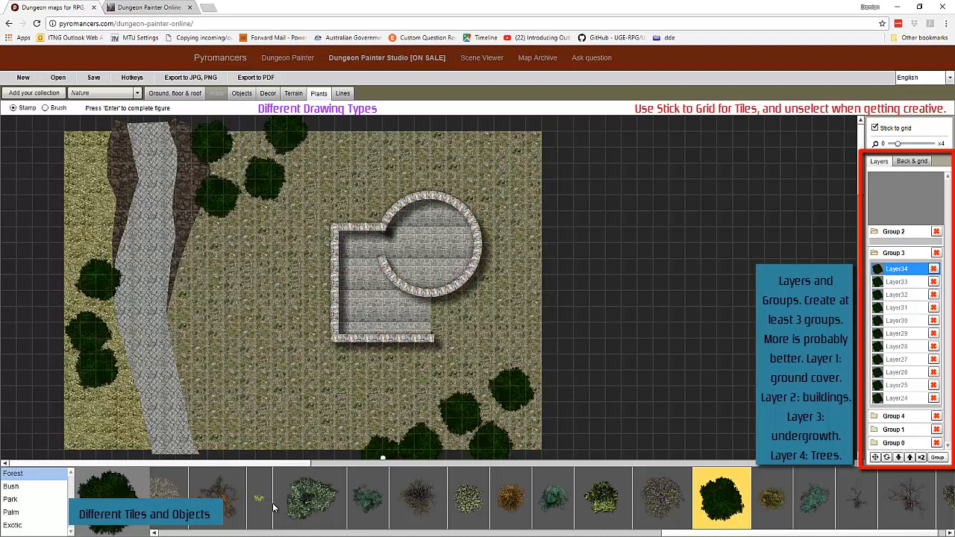
{"action": "left_click", "coordinate": [310, 504]}
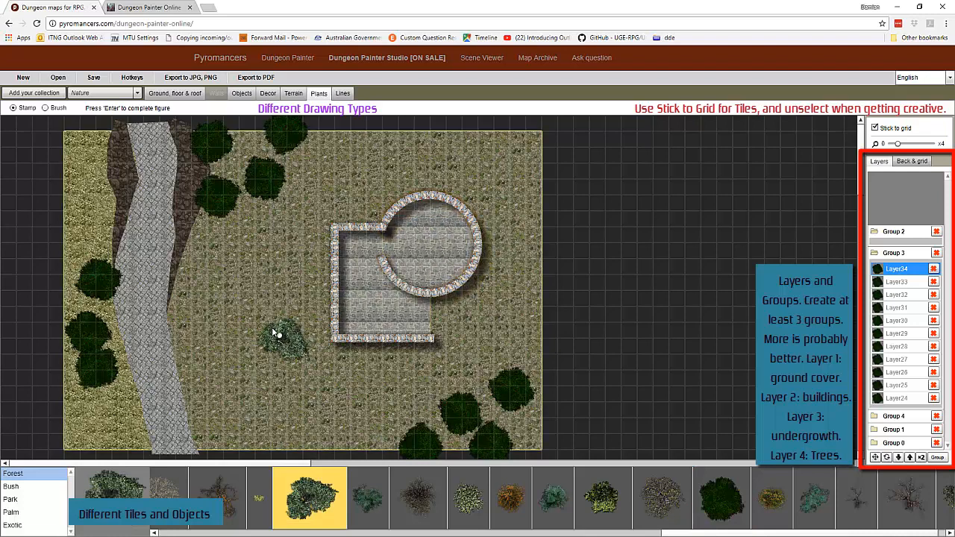
{"action": "left_click", "coordinate": [504, 131]}
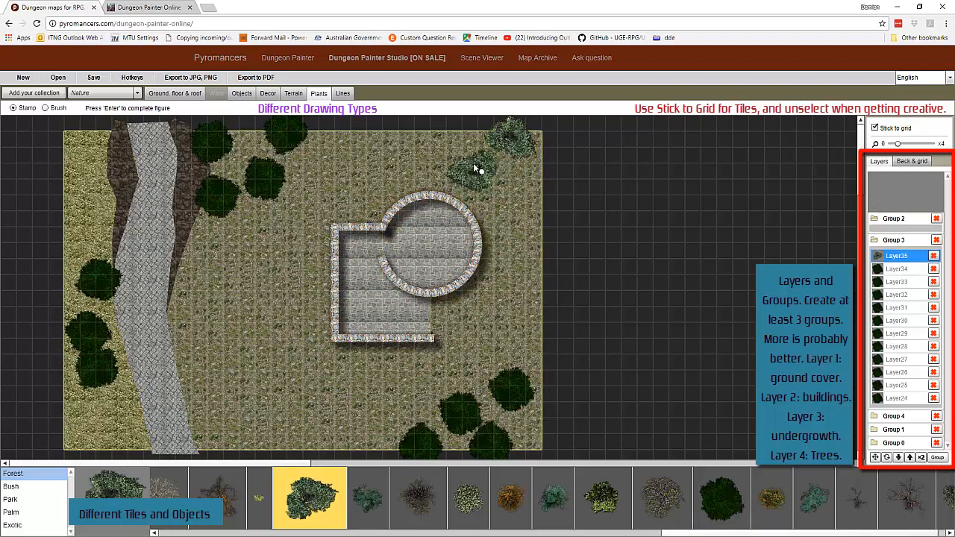
{"action": "left_click", "coordinate": [933, 256]}
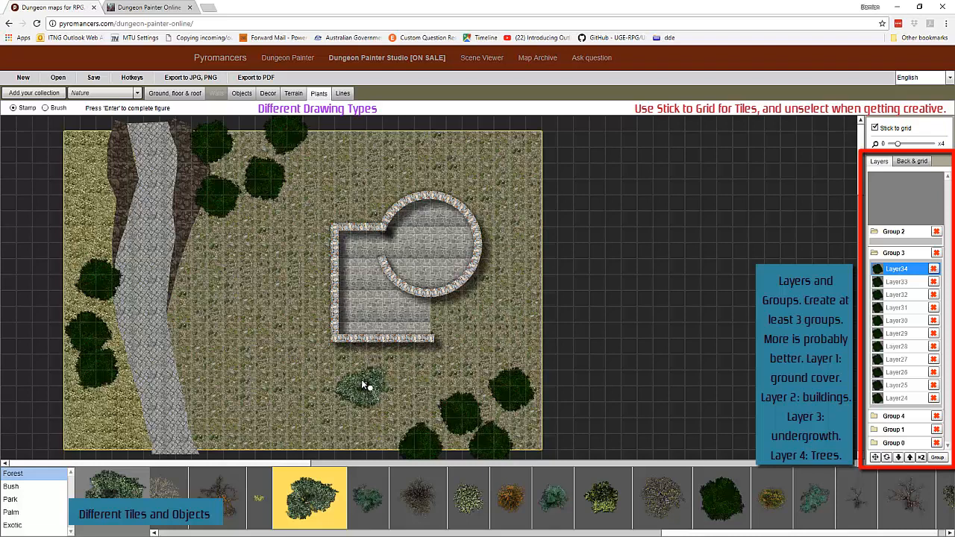
- Stamp six large leafy green Forest trees, three in the map's northeast corner and three north and northwest of the building
{"action": "left_click", "coordinate": [343, 533]}
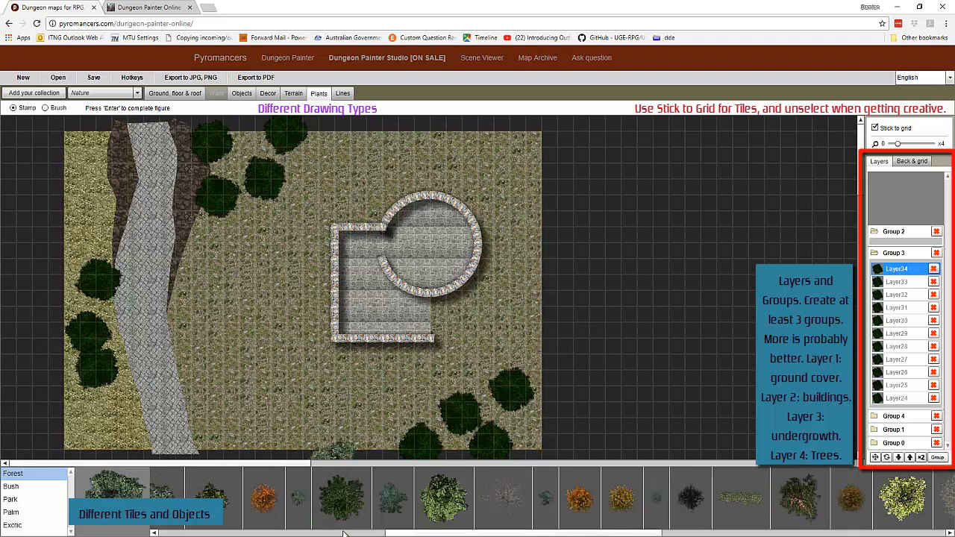
{"action": "left_click", "coordinate": [441, 498]}
{"action": "left_click", "coordinate": [466, 134]}
{"action": "left_click", "coordinate": [482, 186]}
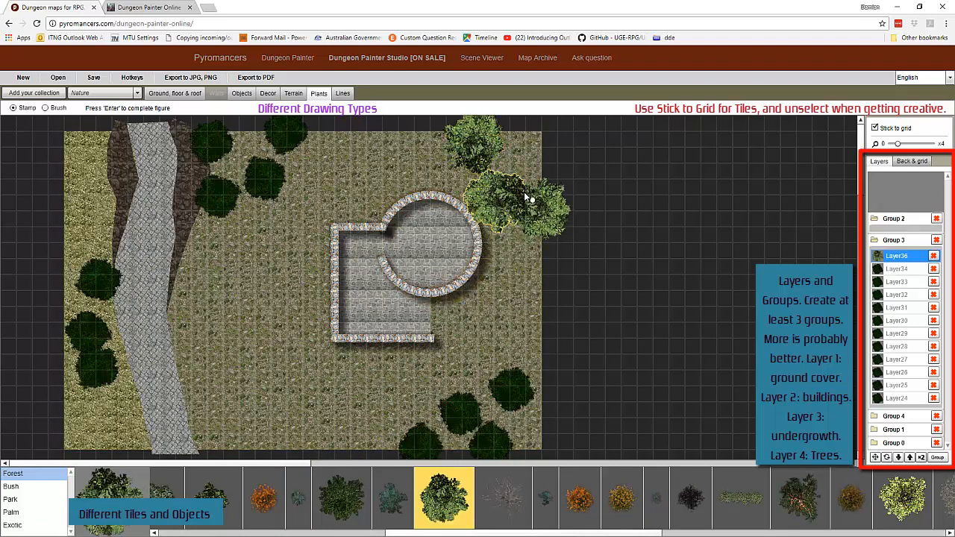
{"action": "left_click", "coordinate": [523, 225]}
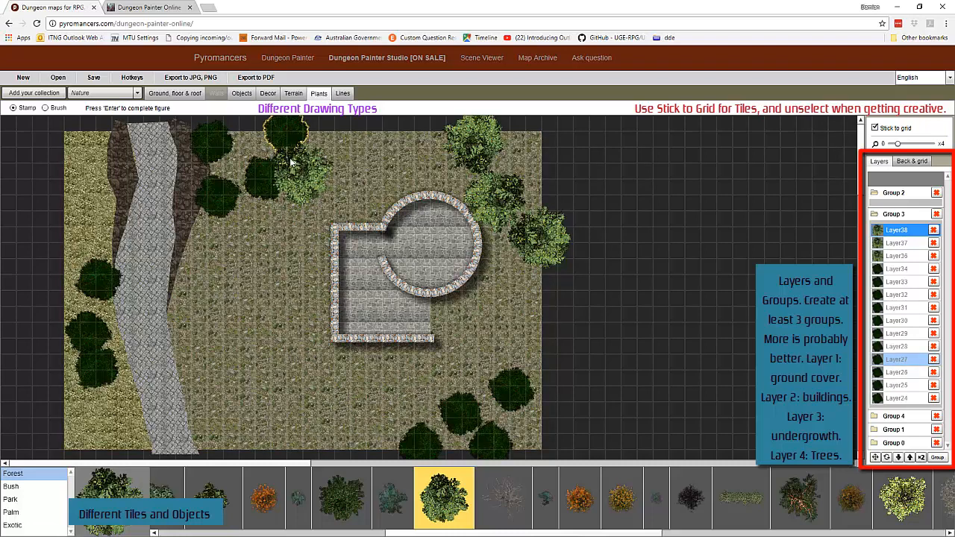
{"action": "left_click", "coordinate": [290, 158]}
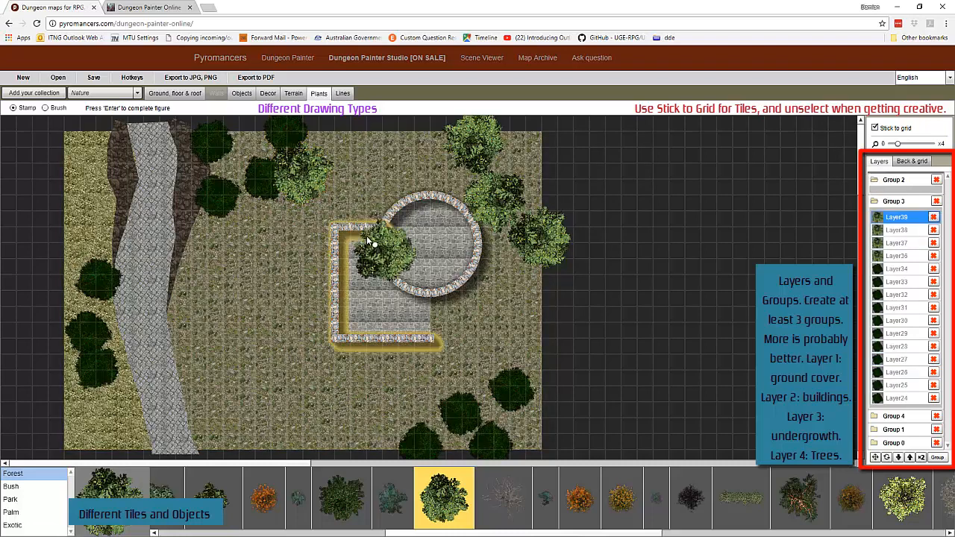
{"action": "left_click", "coordinate": [330, 196]}
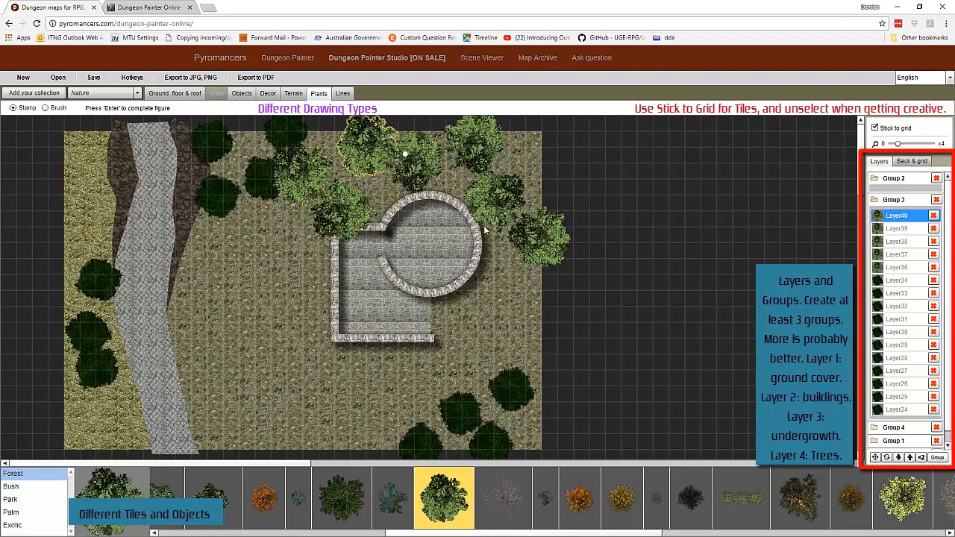
- Stamp three leafy green trees east of the road's lower half, southwest of the building
{"action": "left_click", "coordinate": [174, 326]}
{"action": "left_click", "coordinate": [196, 400]}
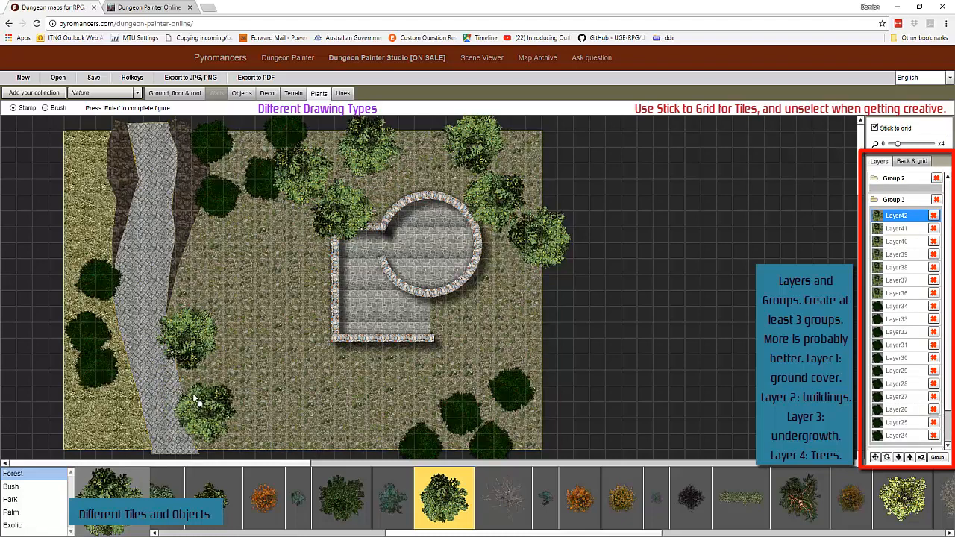
{"action": "left_click", "coordinate": [260, 361]}
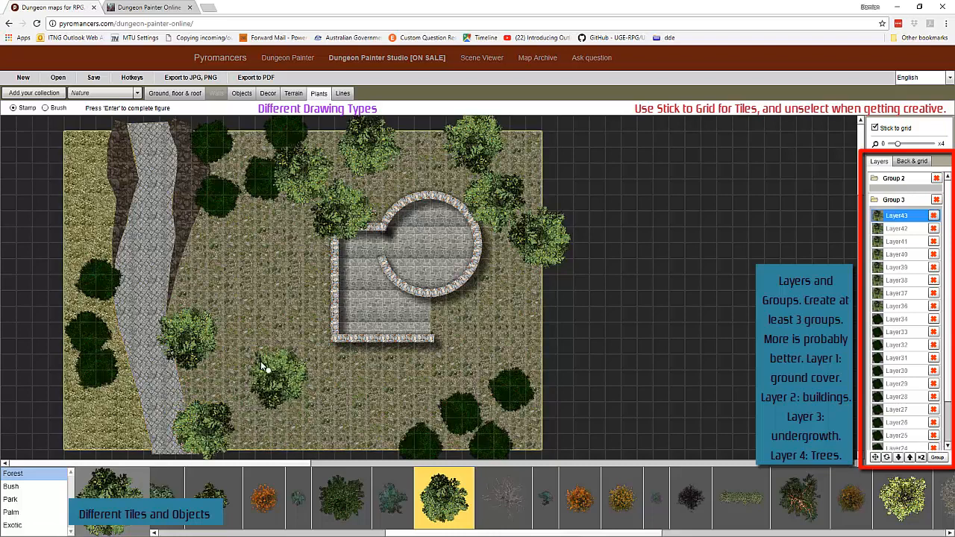
{"action": "left_click", "coordinate": [259, 270]}
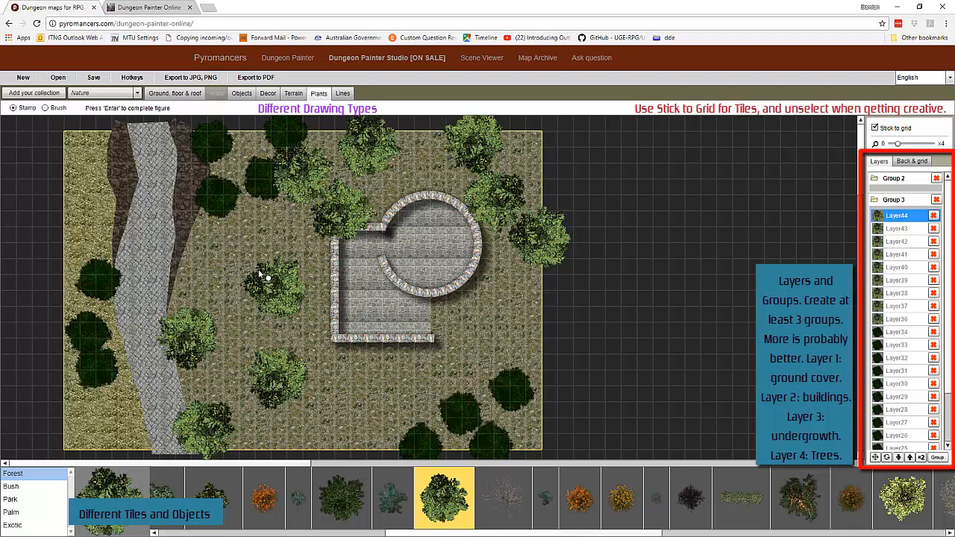
{"action": "left_click_drag", "start_coordinate": [259, 270], "coordinate": [165, 172]}
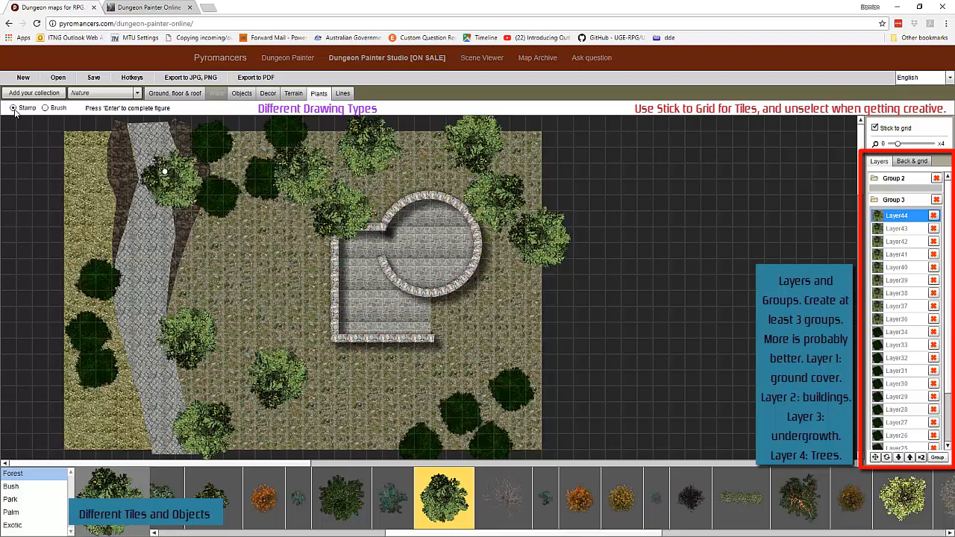
- Try Brush mode by painting a curved band of leafy trees outside the map, undo it and return to Stamp mode
{"action": "left_click", "coordinate": [46, 108]}
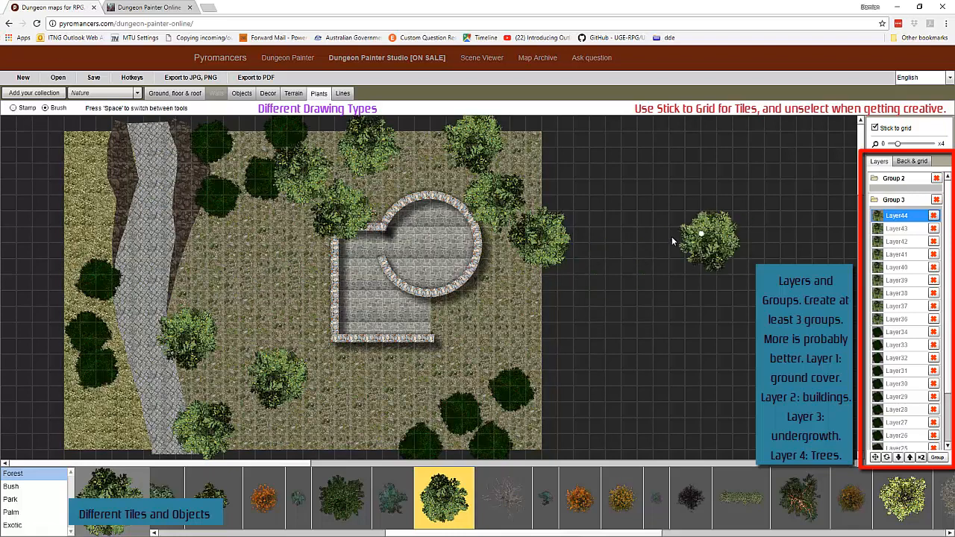
{"action": "mouse_move", "coordinate": [642, 358]}
{"action": "left_mouse_down"}
{"action": "mouse_move", "coordinate": [783, 247]}
{"action": "mouse_move", "coordinate": [641, 410]}
{"action": "left_mouse_up"}
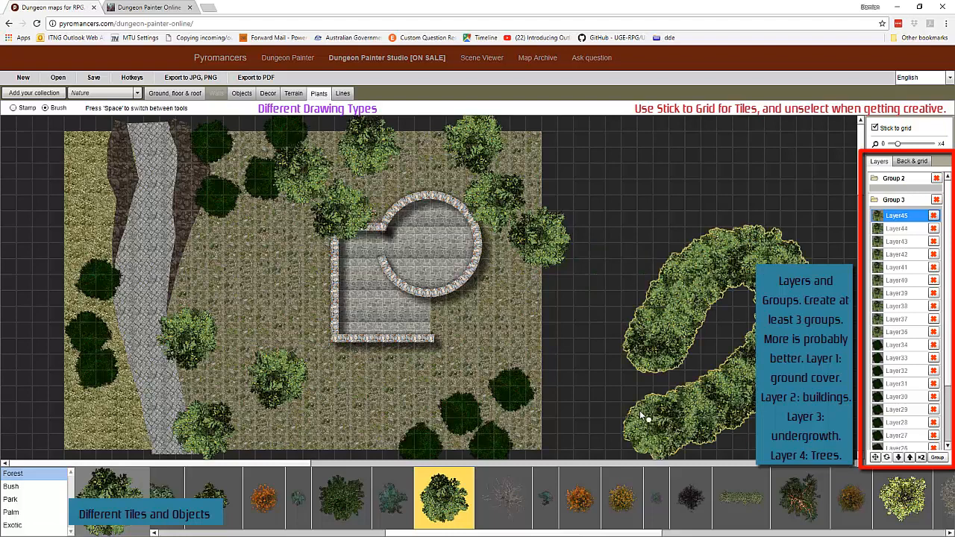
{"action": "key", "text": "ctrl+z"}
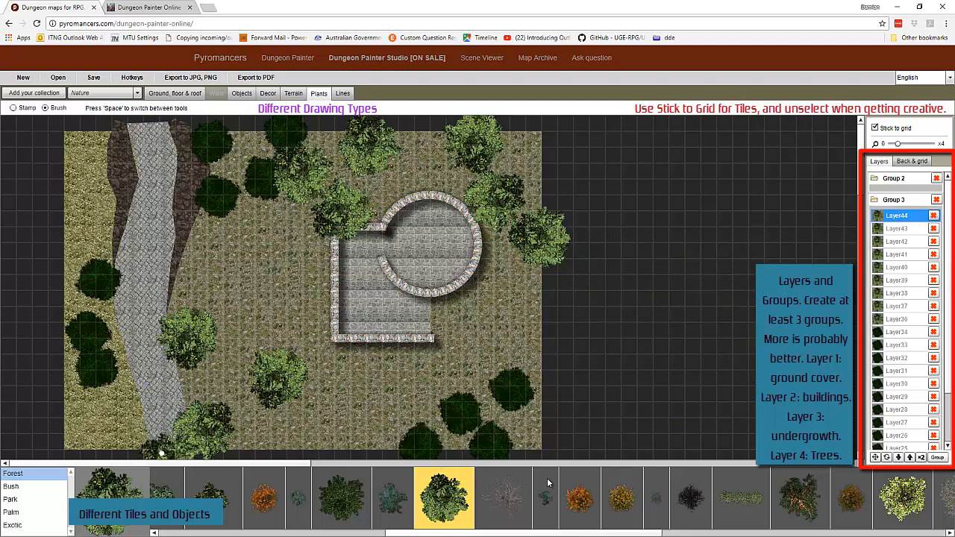
{"action": "left_click", "coordinate": [13, 109]}
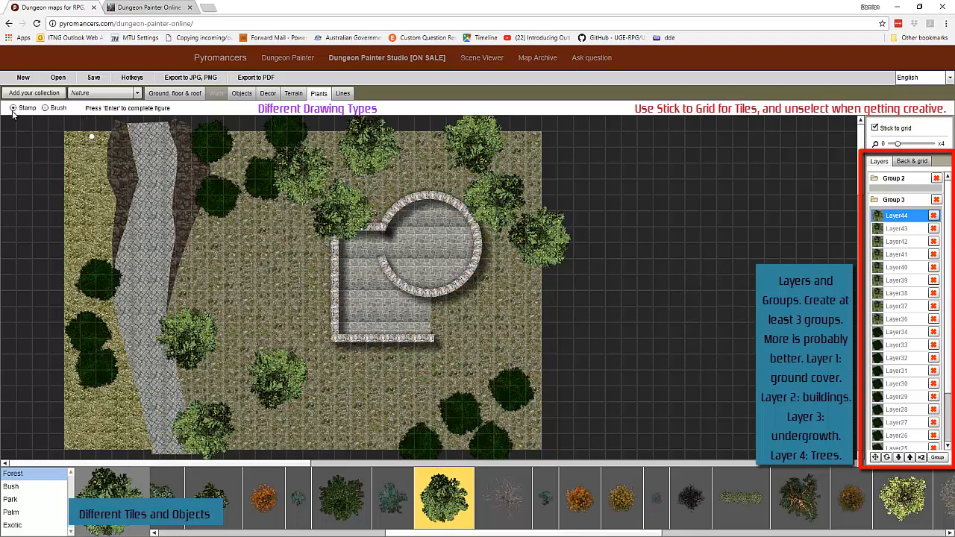
- Stamp three leafy green trees along the map's western edge and one at the southern edge beside the dark trees
{"action": "left_click", "coordinate": [74, 134]}
{"action": "left_click", "coordinate": [75, 205]}
{"action": "left_click", "coordinate": [45, 287]}
{"action": "left_click", "coordinate": [361, 442]}
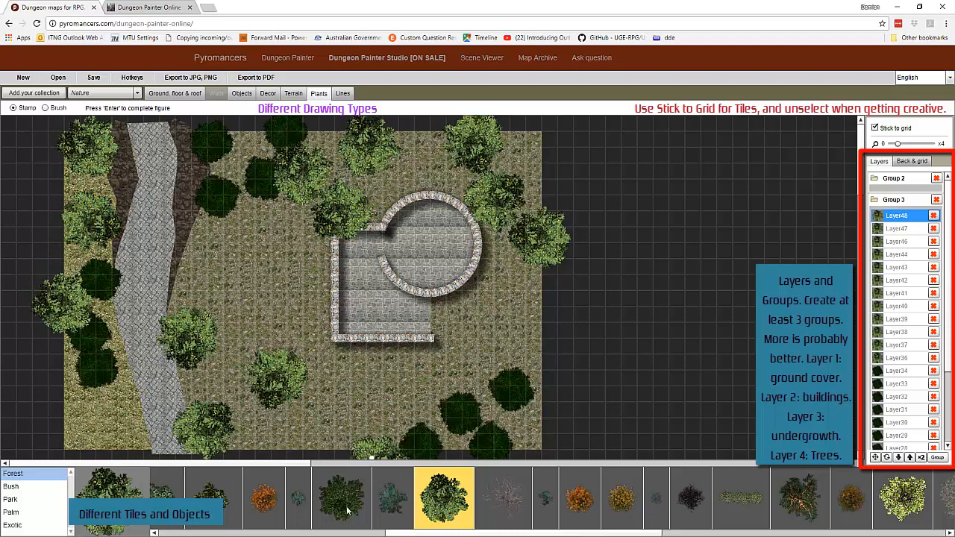
- Stamp six sparse trees with brown branches, three west of the building and three south and southwest of it
{"action": "left_click", "coordinate": [800, 497]}
{"action": "left_click", "coordinate": [246, 321]}
{"action": "left_click", "coordinate": [220, 261]}
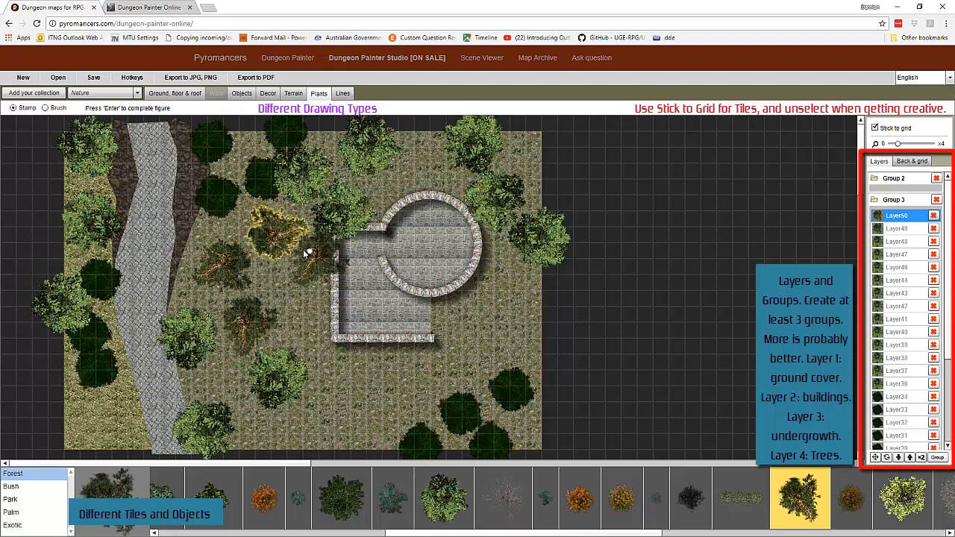
{"action": "left_click", "coordinate": [337, 384]}
{"action": "left_click", "coordinate": [345, 427]}
{"action": "left_click", "coordinate": [263, 423]}
{"action": "left_click", "coordinate": [440, 365]}
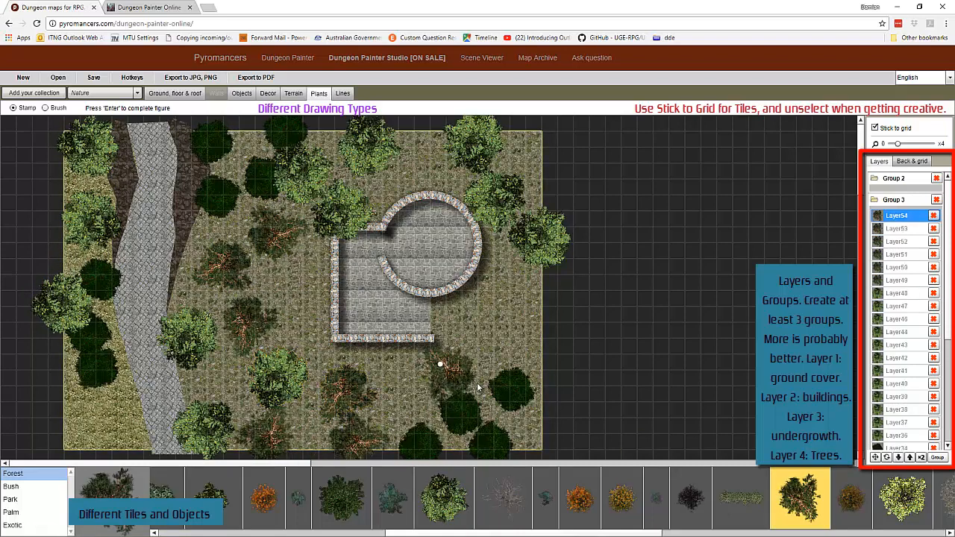
- Stamp six leafy green Forest trees, four around the building's southeast corner and two in the map's southwest corner
{"action": "left_click", "coordinate": [444, 498]}
{"action": "left_click", "coordinate": [406, 339]}
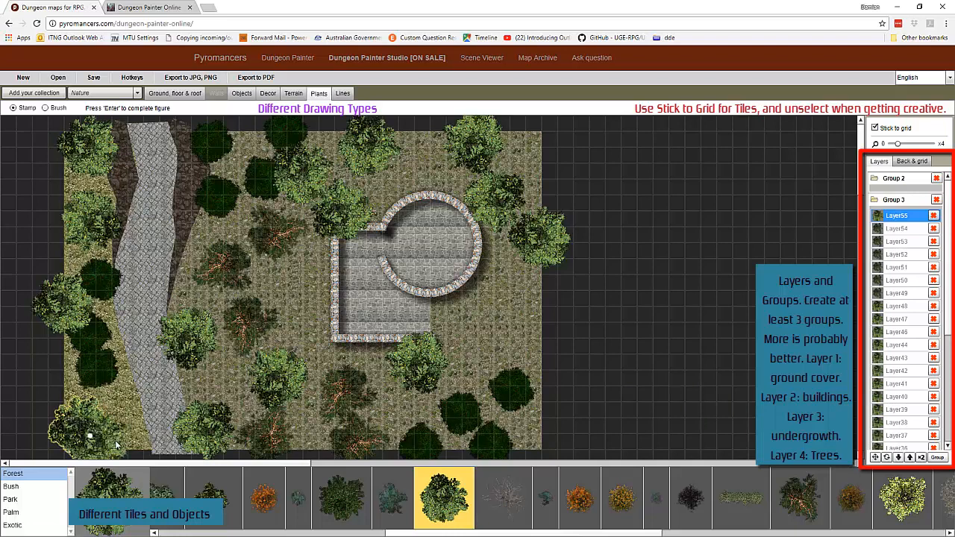
{"action": "left_click", "coordinate": [84, 427]}
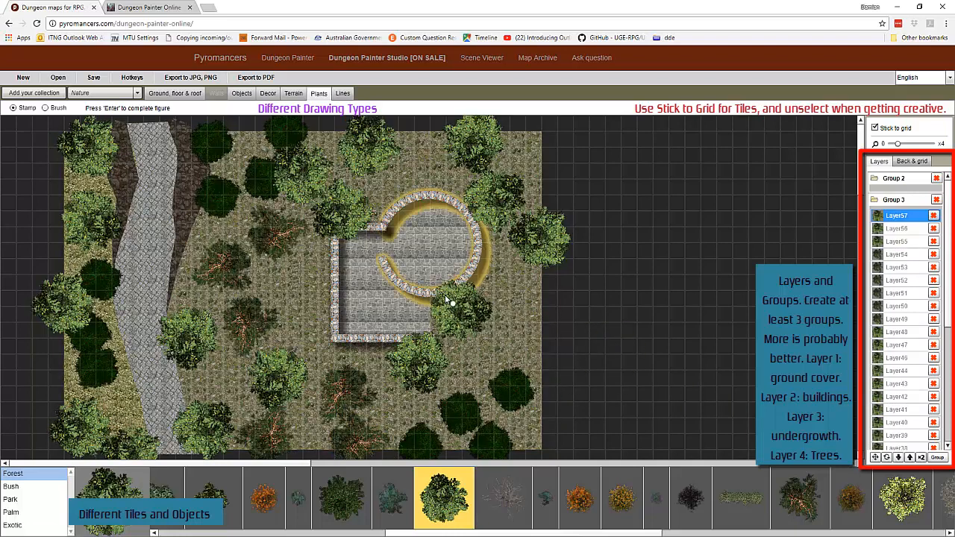
{"action": "left_click", "coordinate": [446, 294]}
{"action": "left_click", "coordinate": [471, 349]}
{"action": "left_click", "coordinate": [524, 320]}
{"action": "left_click", "coordinate": [641, 413]}
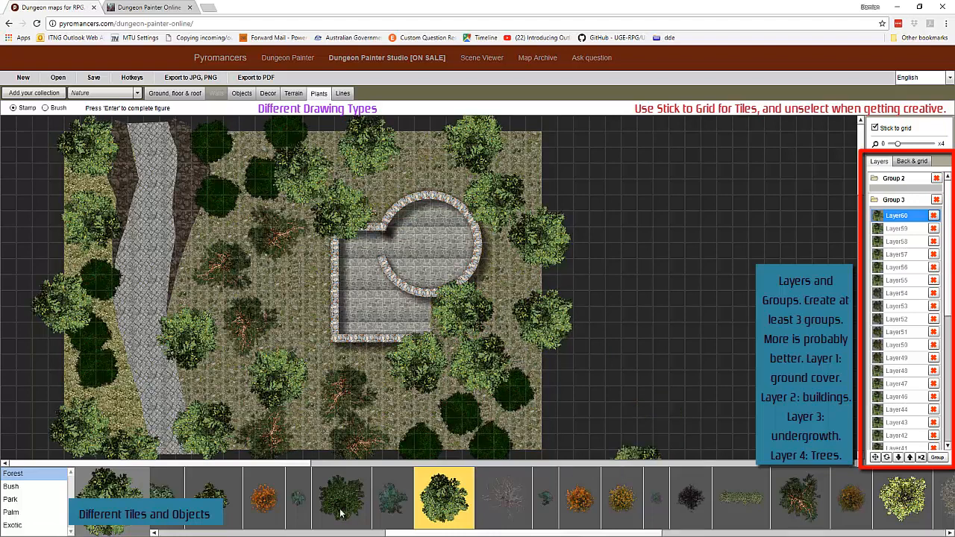
- Collapse Group 3, expand Group 1 and select its uppermost layer, Layer12
{"action": "left_click", "coordinate": [875, 199]}
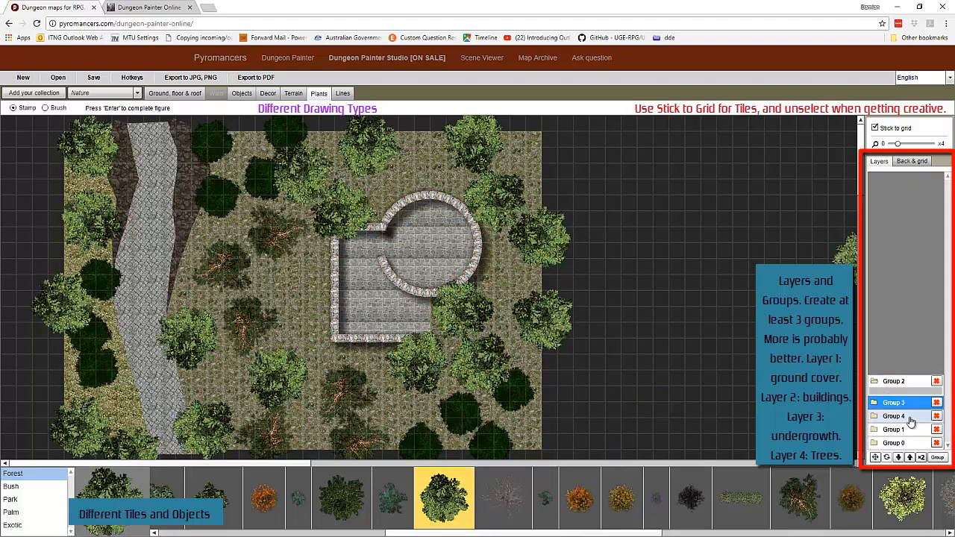
{"action": "left_click", "coordinate": [910, 432]}
{"action": "left_click", "coordinate": [874, 430]}
{"action": "left_click", "coordinate": [893, 401]}
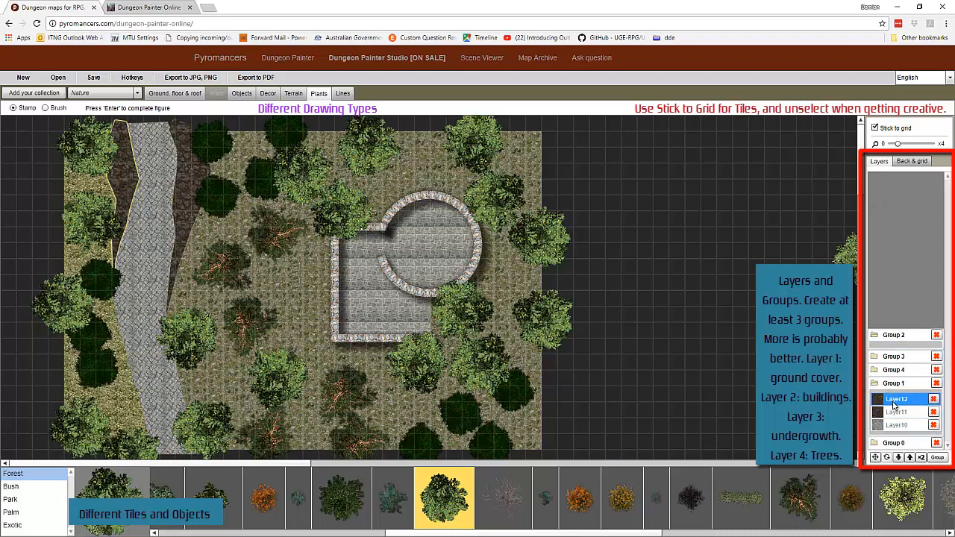
- Pick the grey boulder from the buildings collection's Ruins objects, rotated by 90°, with Stick to grid off
{"action": "left_click", "coordinate": [267, 94]}
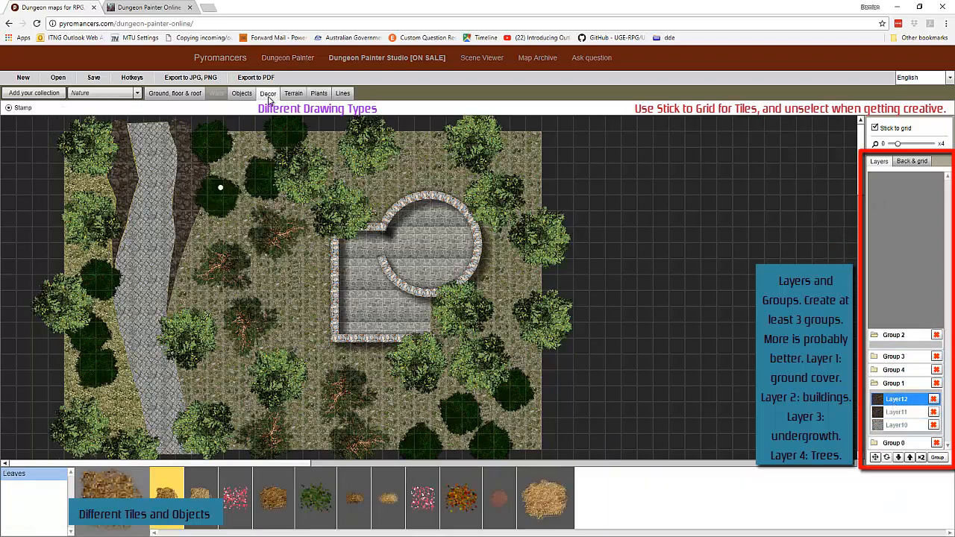
{"action": "left_click", "coordinate": [242, 93]}
{"action": "left_click", "coordinate": [15, 486]}
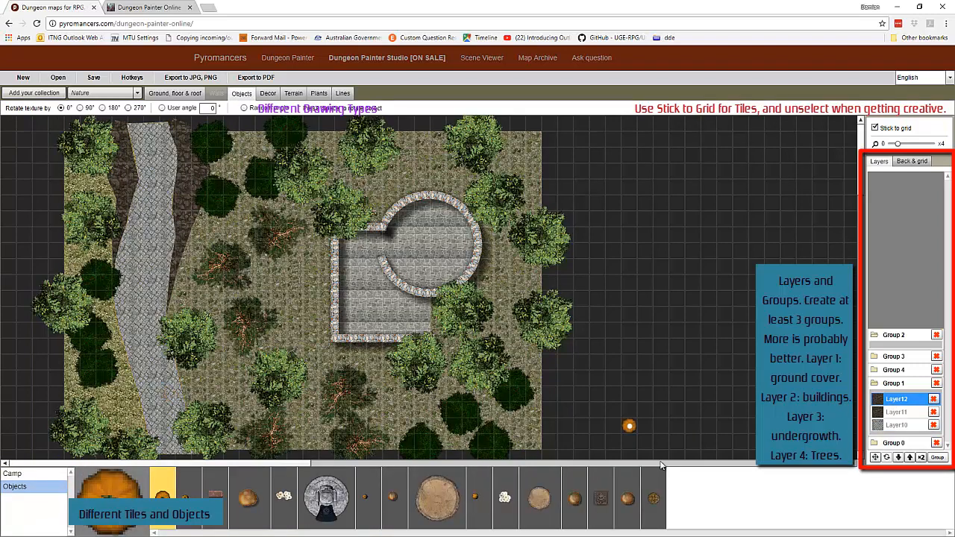
{"action": "left_click", "coordinate": [266, 95]}
{"action": "left_click", "coordinate": [293, 94]}
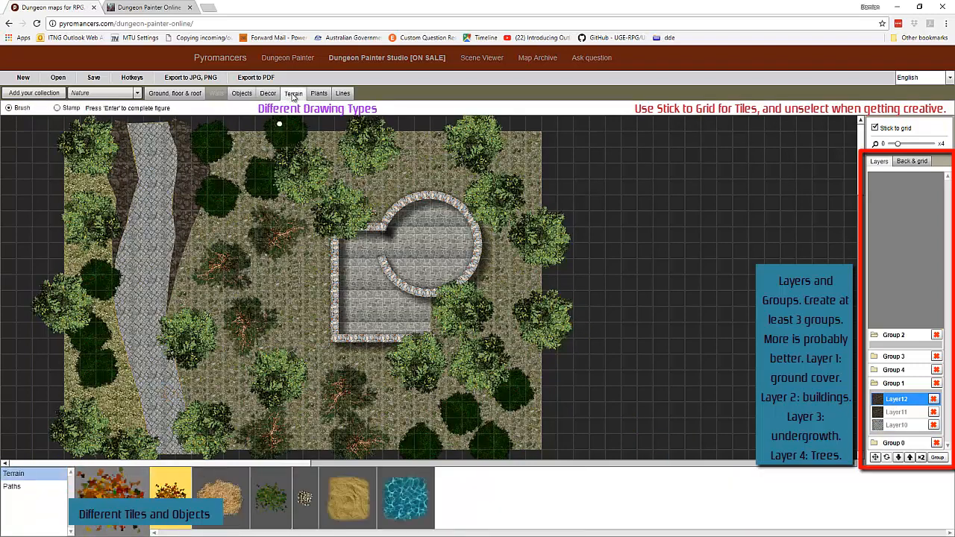
{"action": "left_click", "coordinate": [241, 93]}
{"action": "left_click", "coordinate": [609, 494]}
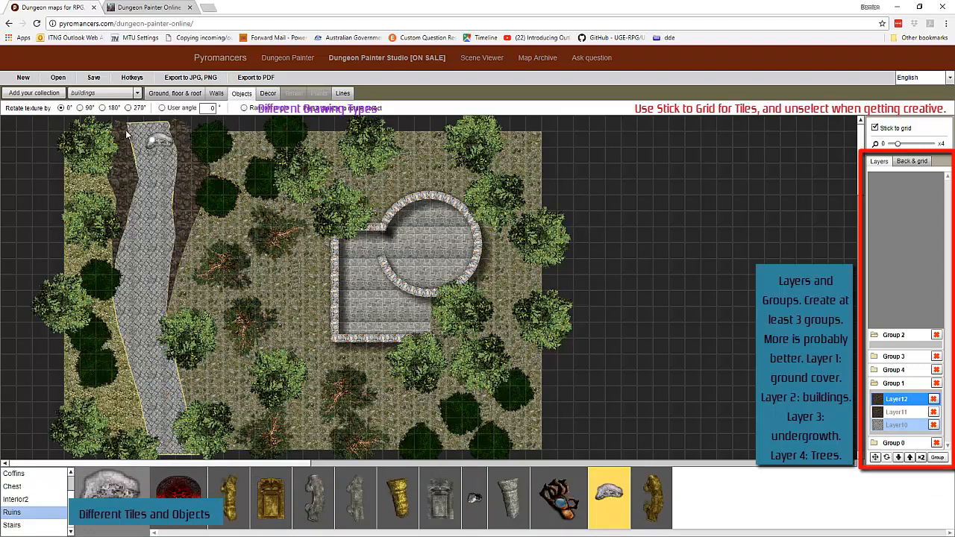
{"action": "left_click", "coordinate": [80, 108]}
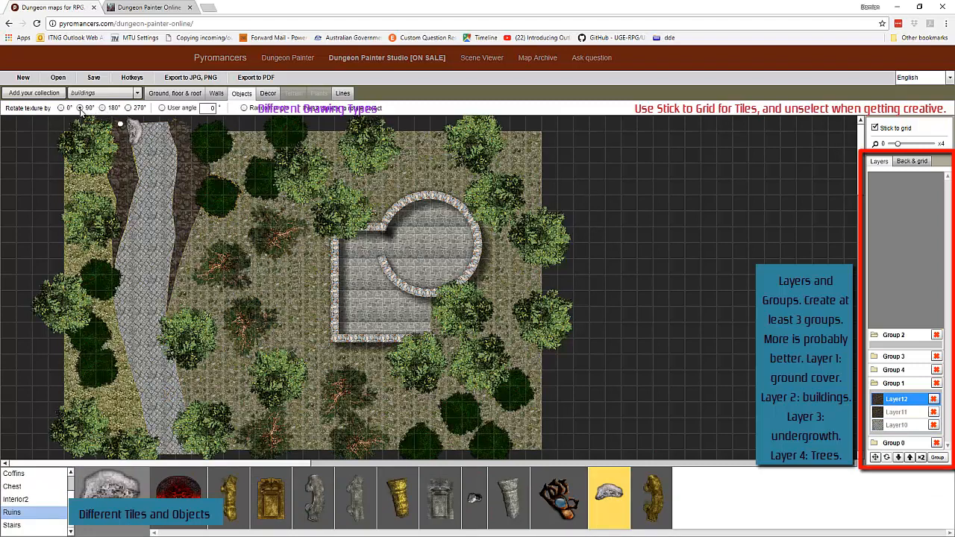
{"action": "left_click", "coordinate": [874, 127]}
- Place five grey boulders along the road, two on its upper western side and three on its eastern side
{"action": "left_click", "coordinate": [108, 116]}
{"action": "left_click", "coordinate": [103, 238]}
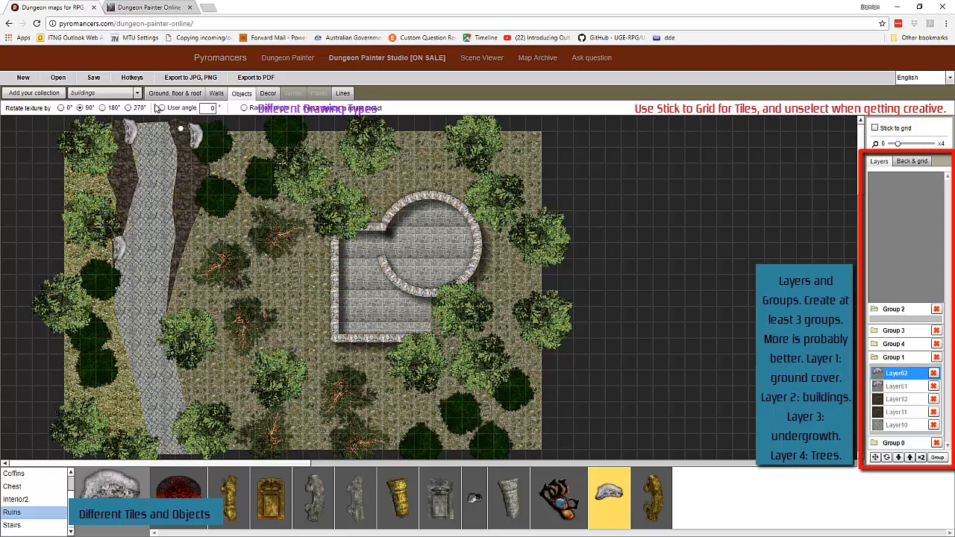
{"action": "left_click", "coordinate": [191, 175]}
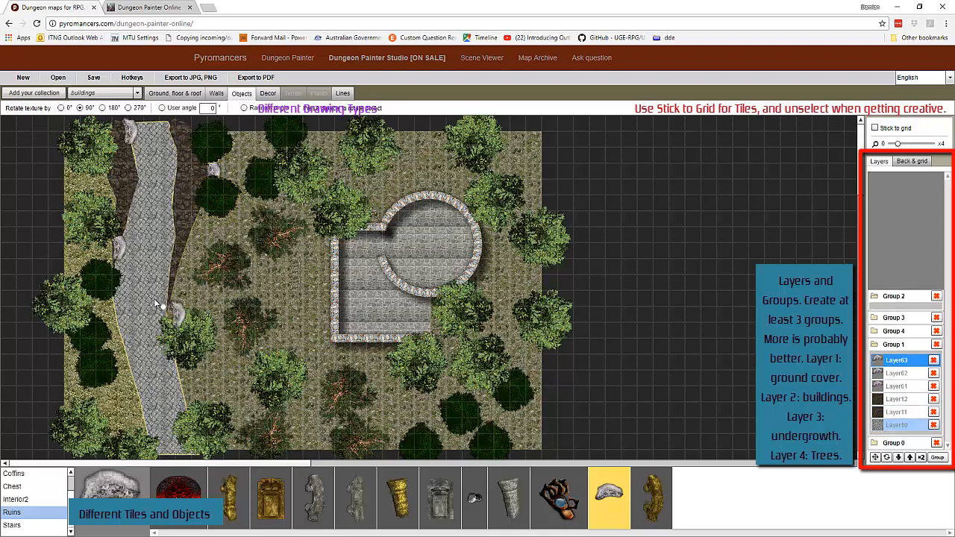
{"action": "left_click", "coordinate": [157, 358]}
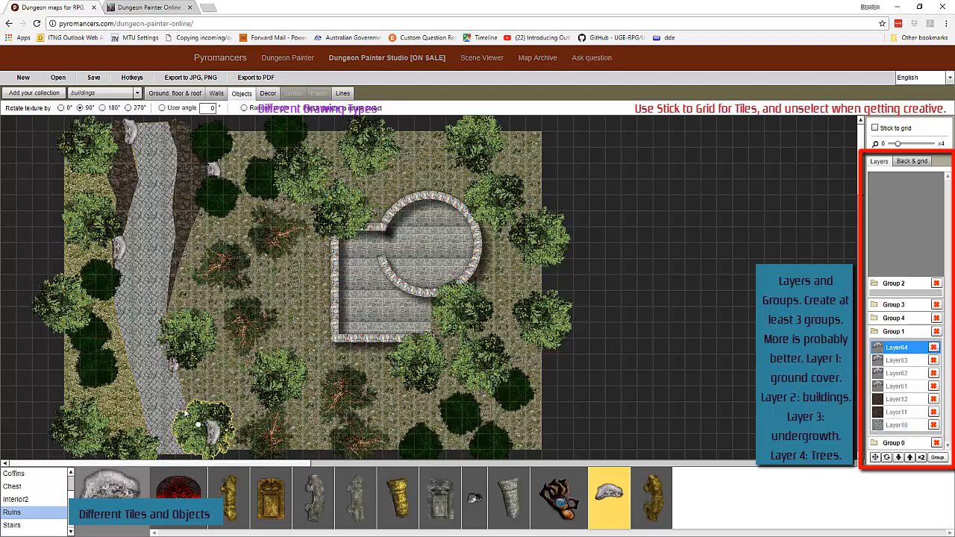
{"action": "left_click", "coordinate": [166, 402]}
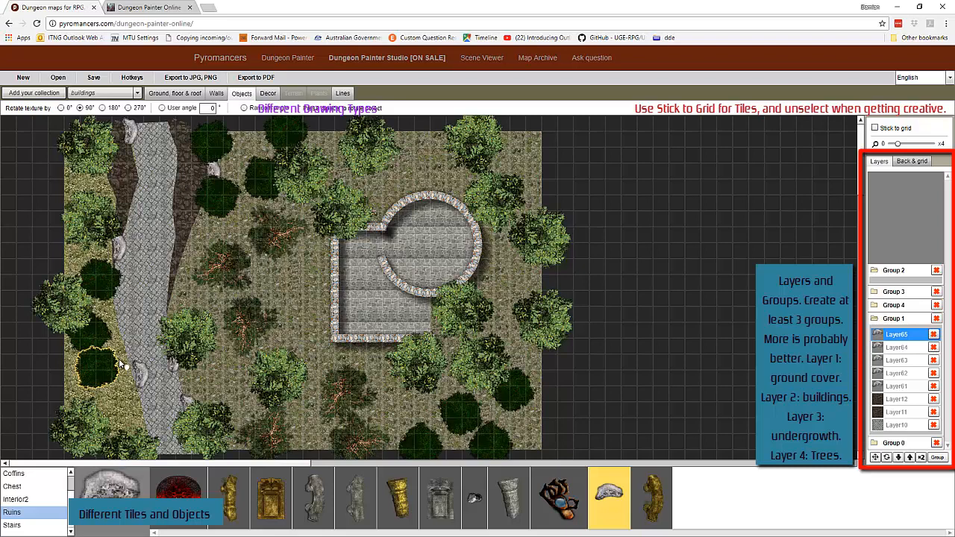
- Place two boulders rotated 270° on the road's lower western edge and one rotated 90° midway along its eastern edge
{"action": "left_click", "coordinate": [127, 108]}
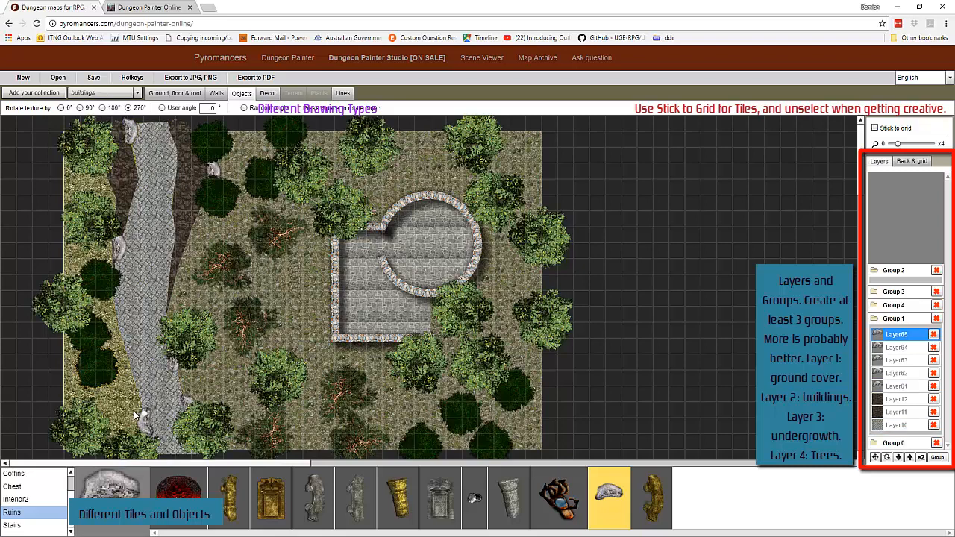
{"action": "left_click", "coordinate": [108, 359]}
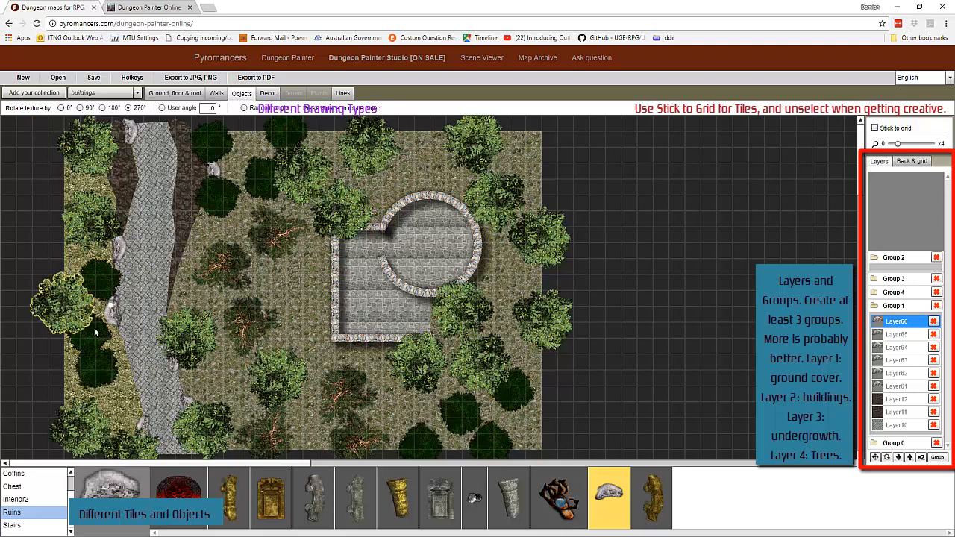
{"action": "left_click", "coordinate": [123, 439]}
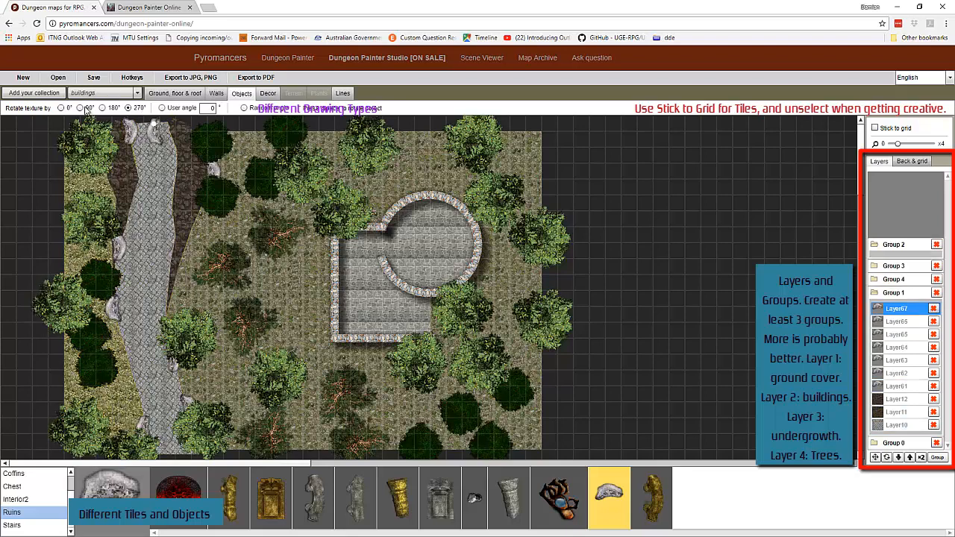
{"action": "left_click", "coordinate": [80, 109]}
{"action": "left_click", "coordinate": [169, 303]}
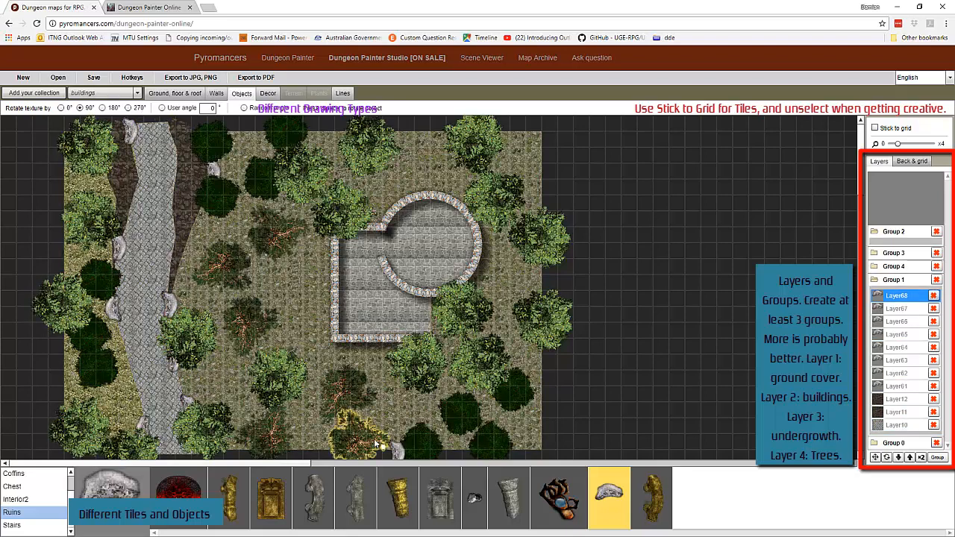
- Stamp four grey rubble piles from the Stones decor by the boulders along the road's western edge and delete the last one
{"action": "left_click", "coordinate": [217, 94]}
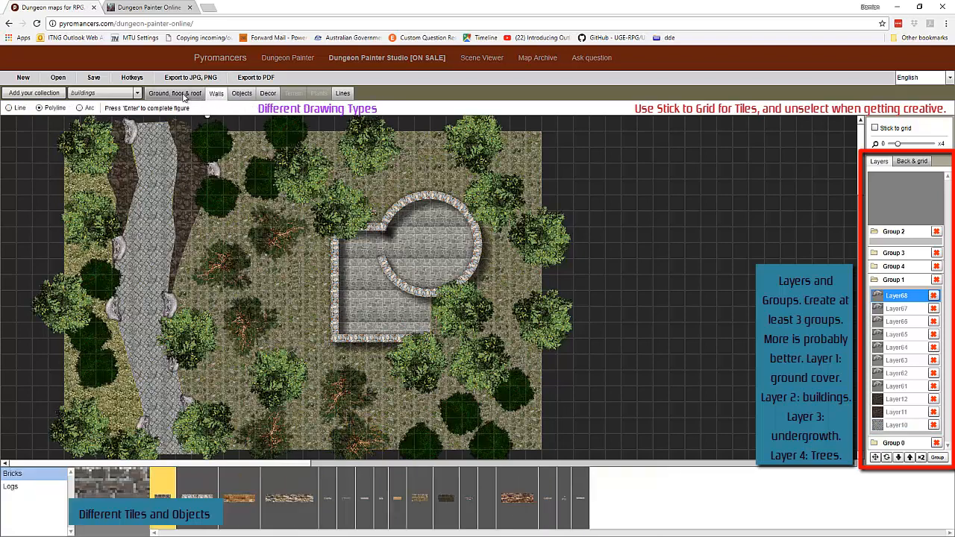
{"action": "left_click", "coordinate": [175, 93]}
{"action": "left_click", "coordinate": [112, 93]}
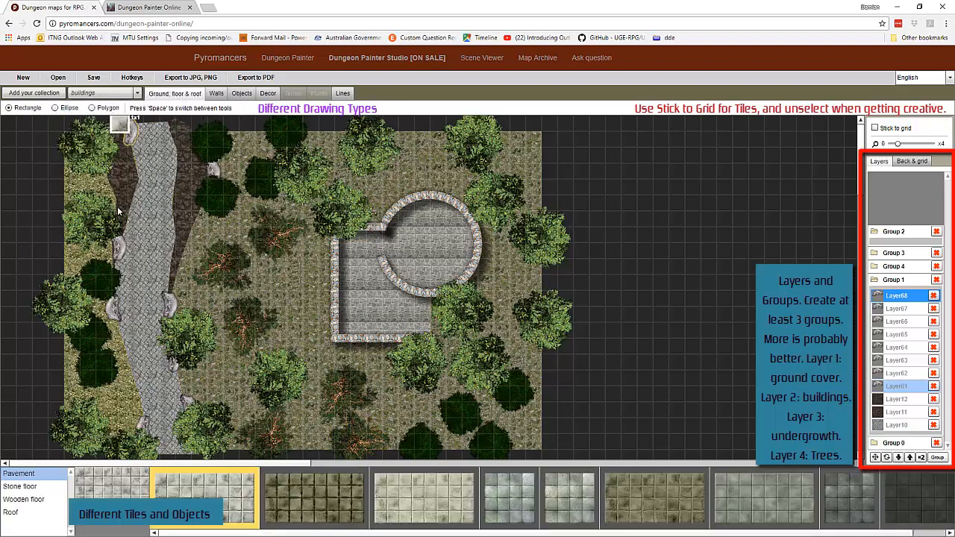
{"action": "left_click", "coordinate": [266, 93]}
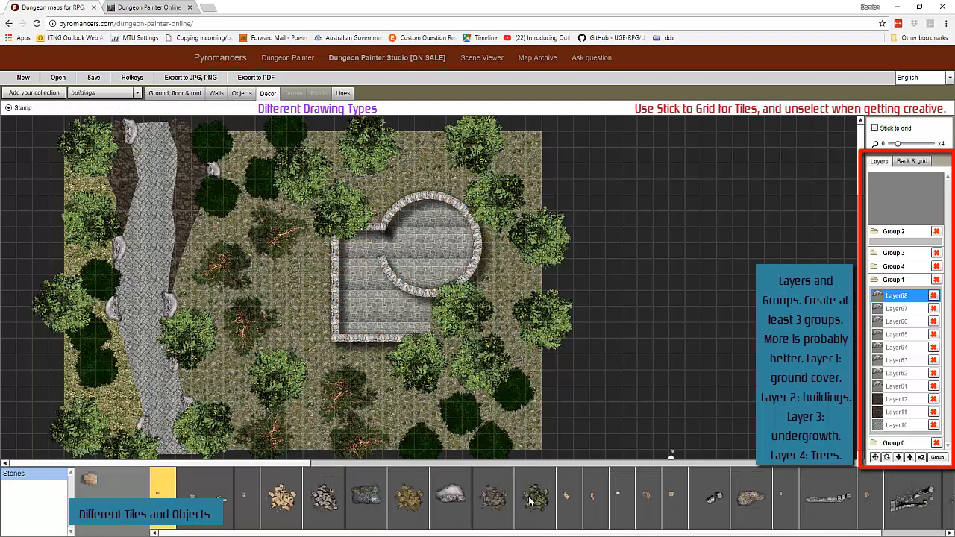
{"action": "left_click", "coordinate": [325, 498]}
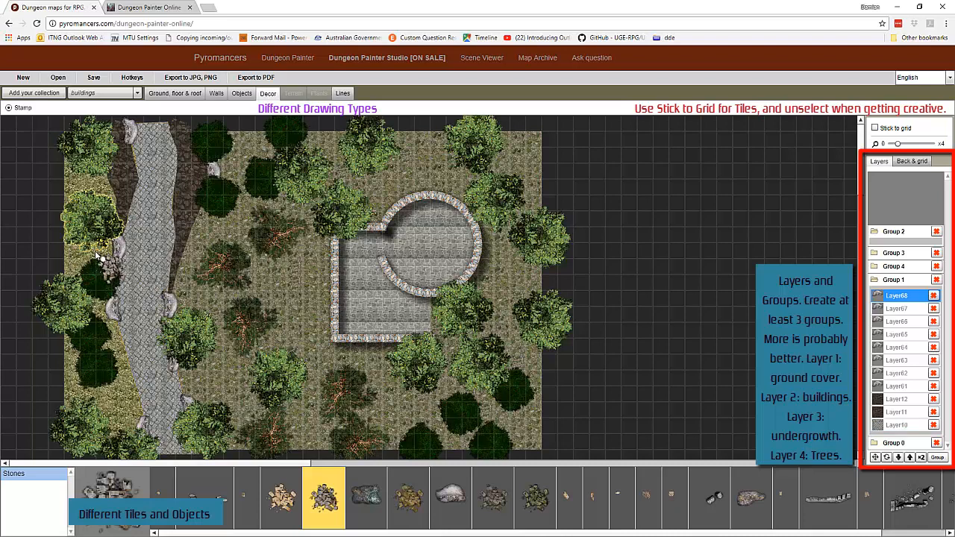
{"action": "left_click", "coordinate": [66, 299]}
{"action": "left_click", "coordinate": [87, 225]}
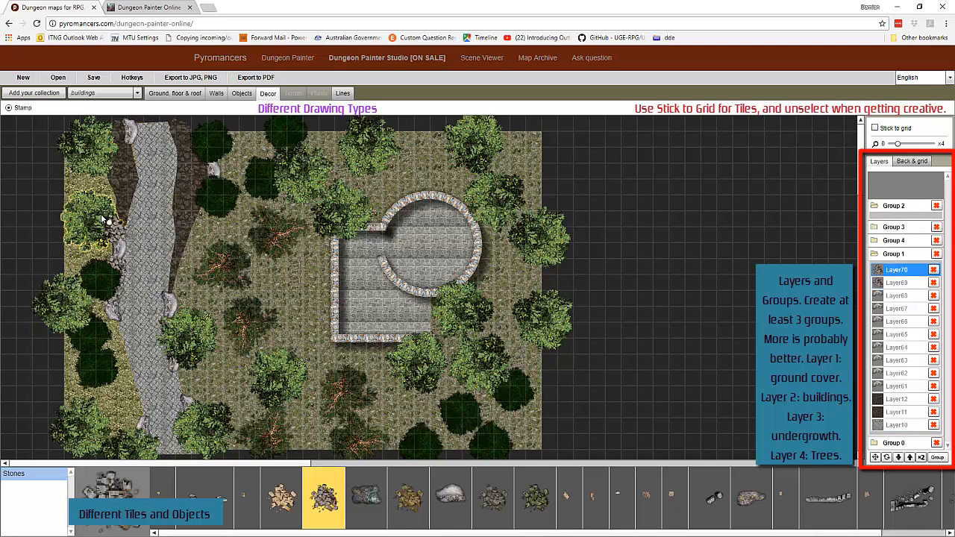
{"action": "left_click", "coordinate": [92, 227]}
{"action": "left_click", "coordinate": [115, 223]}
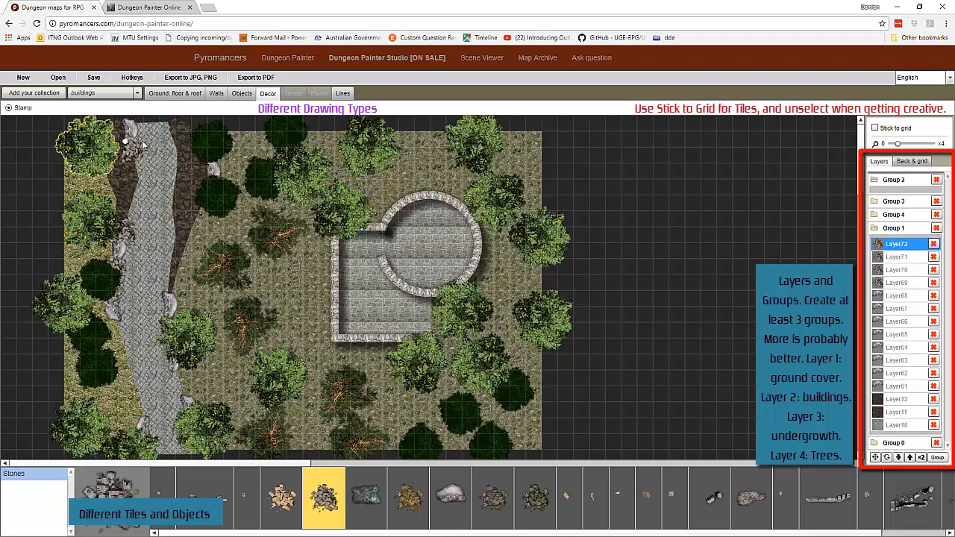
{"action": "left_click", "coordinate": [933, 244]}
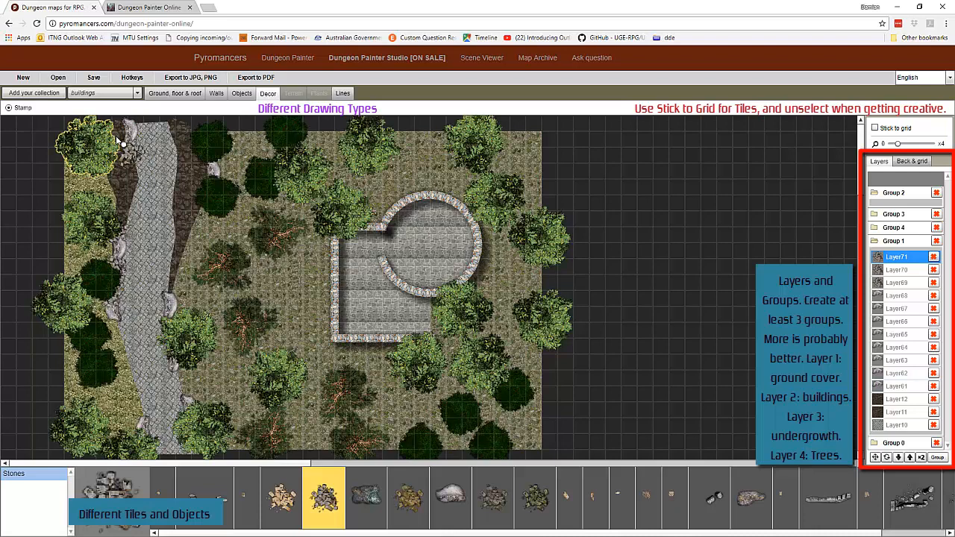
- Stamp five grey rubble piles in the empty area east of the map
{"action": "left_click", "coordinate": [620, 172]}
{"action": "left_click", "coordinate": [638, 224]}
{"action": "left_click", "coordinate": [651, 272]}
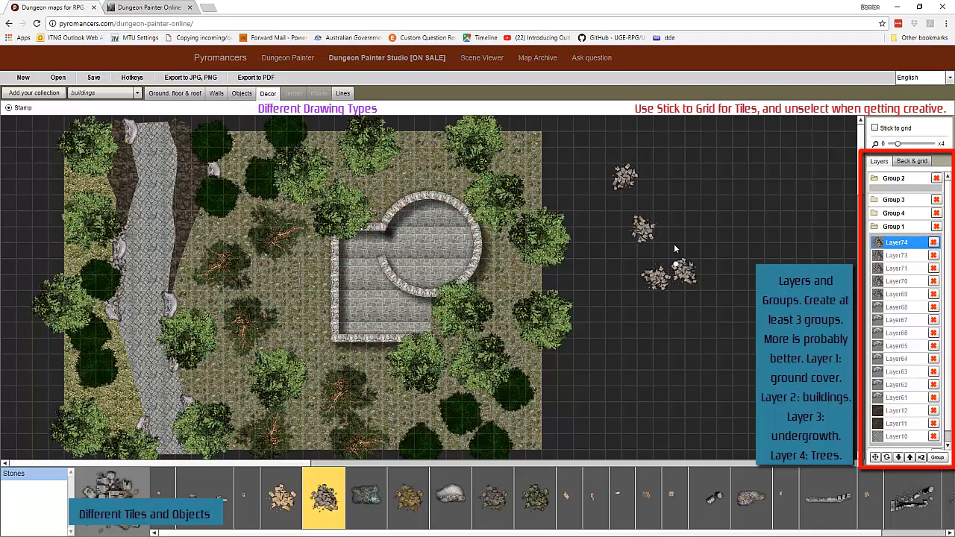
{"action": "left_click", "coordinate": [689, 243]}
{"action": "left_click", "coordinate": [676, 192]}
- Stamp five long broken stone wall fragments around the rubble piles in the empty area east of the map
{"action": "left_click", "coordinate": [829, 498]}
{"action": "left_click", "coordinate": [712, 299]}
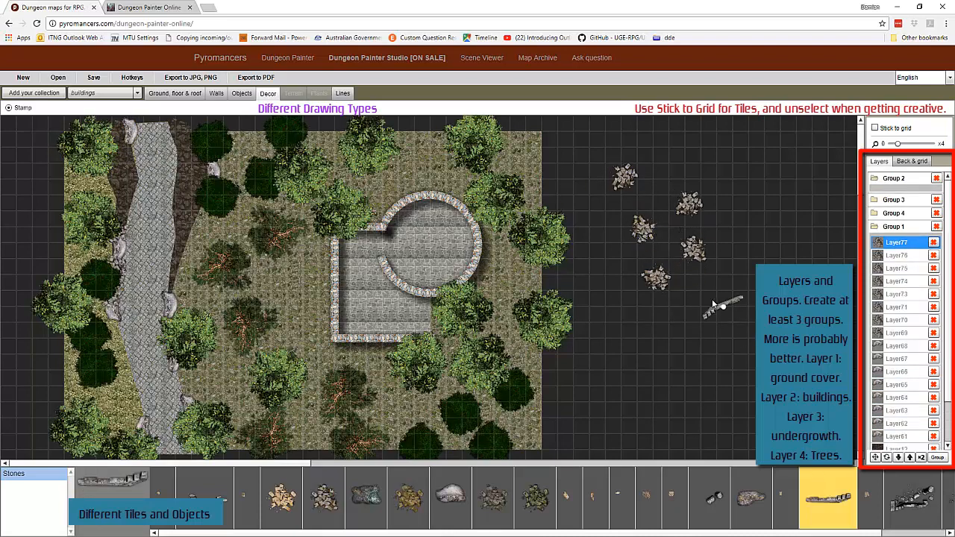
{"action": "left_click", "coordinate": [666, 326]}
{"action": "left_click", "coordinate": [642, 344]}
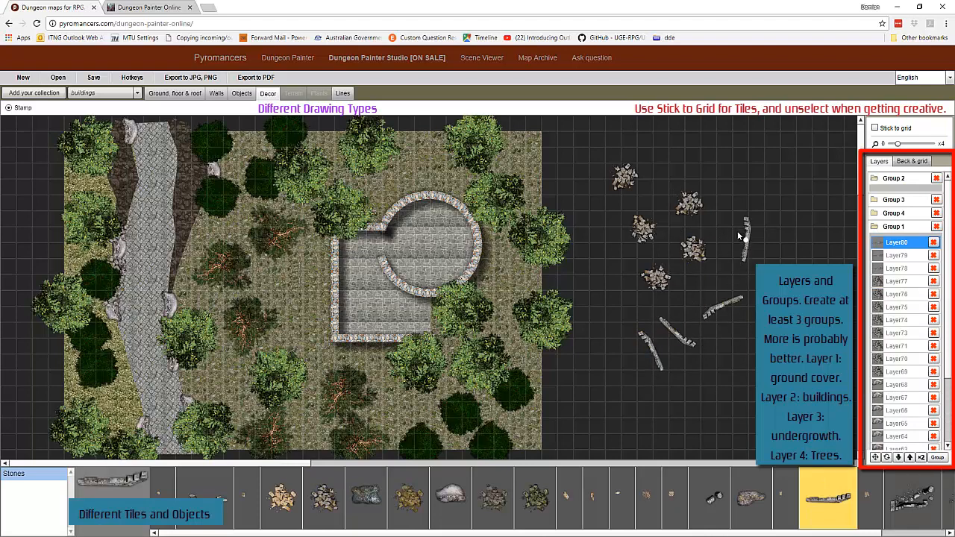
{"action": "left_click", "coordinate": [737, 231]}
{"action": "left_click", "coordinate": [762, 201]}
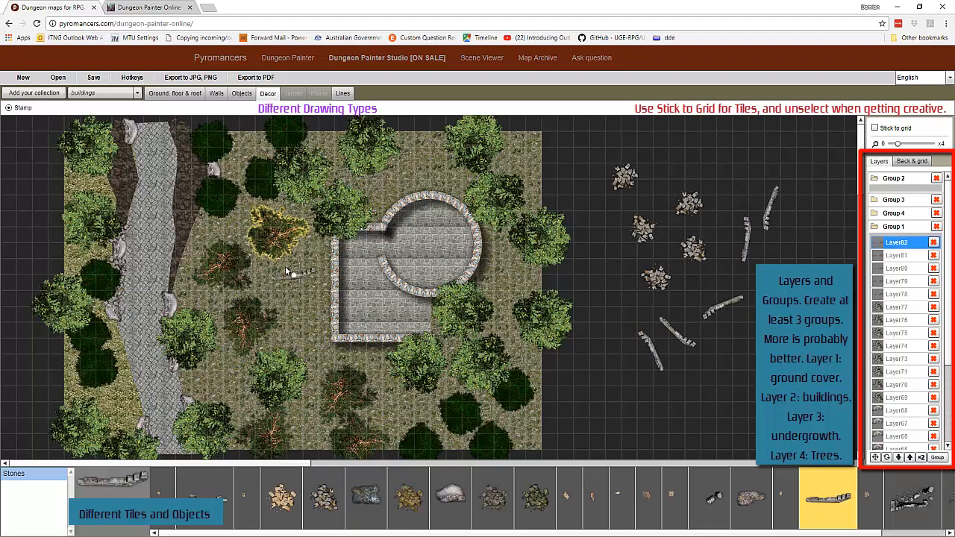
- Stamp a grey rubble pile on the road's lower western edge and move its layer beneath the cobblestone road in Group 1
{"action": "left_click", "coordinate": [332, 510]}
{"action": "scroll", "coordinate": [899, 313], "scroll_direction": "down", "scroll_amount": 3}
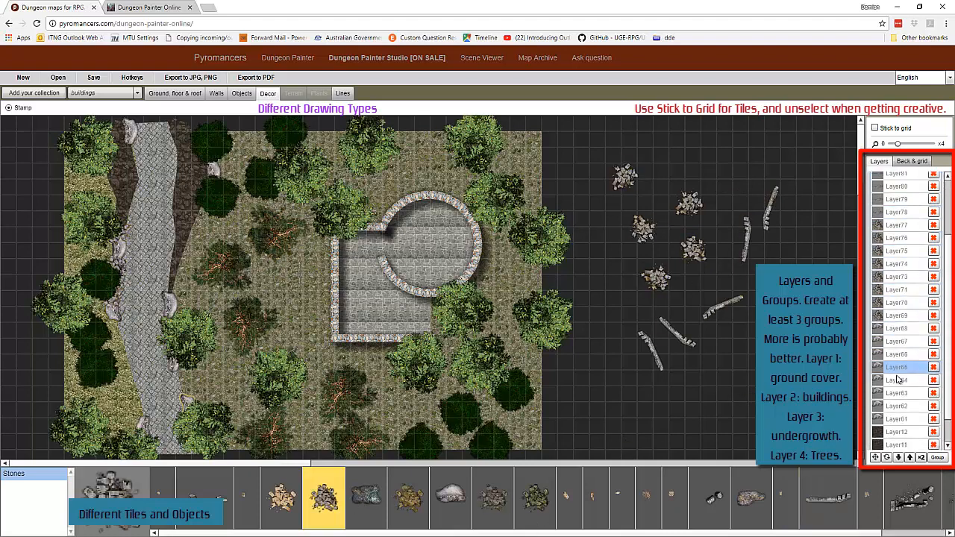
{"action": "scroll", "coordinate": [898, 380], "scroll_direction": "down", "scroll_amount": 2}
{"action": "left_click", "coordinate": [903, 428]}
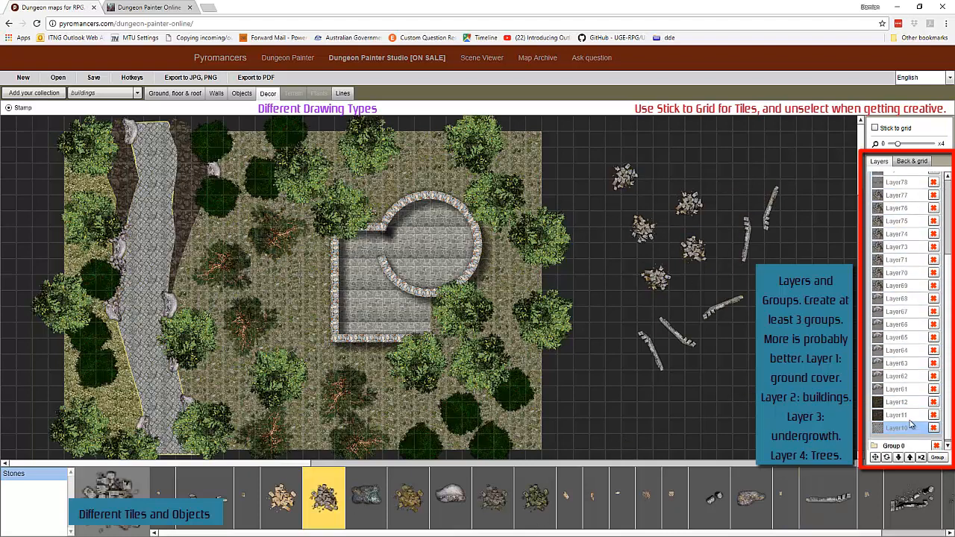
{"action": "left_click", "coordinate": [140, 405]}
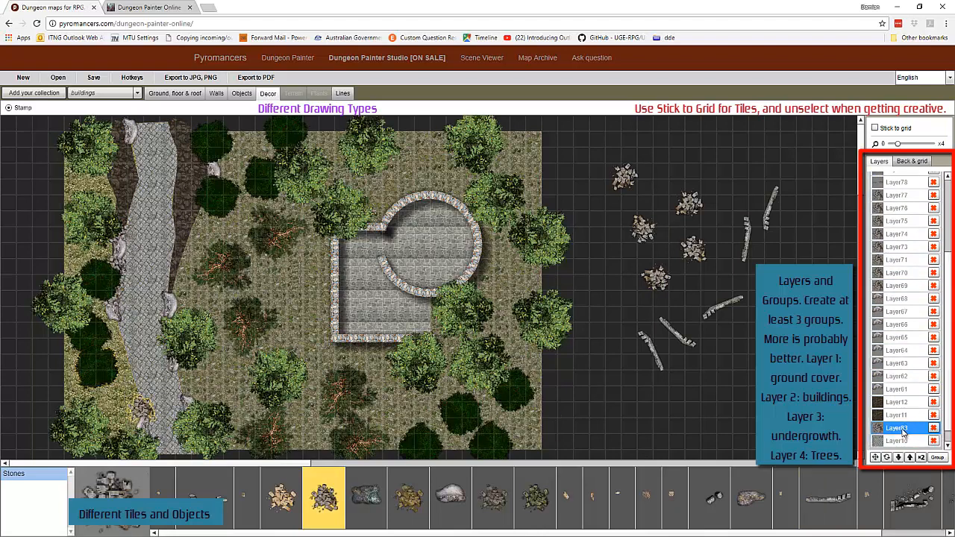
{"action": "left_click_drag", "start_coordinate": [902, 431], "coordinate": [905, 445]}
- Stamp more grey rubble piles beneath the cobblestones along the road's lower western edge and beside the boulder on its eastern edge
{"action": "left_click", "coordinate": [119, 358]}
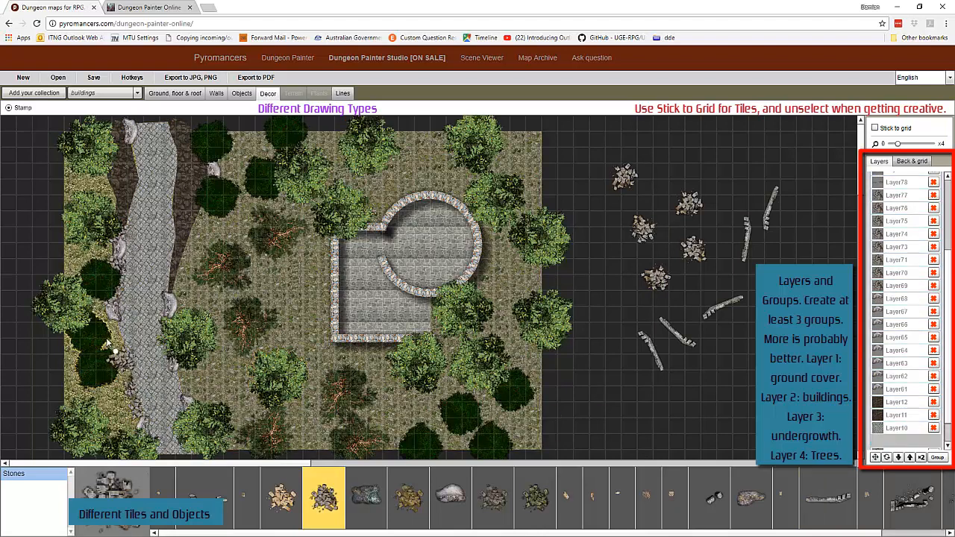
{"action": "left_click", "coordinate": [109, 340]}
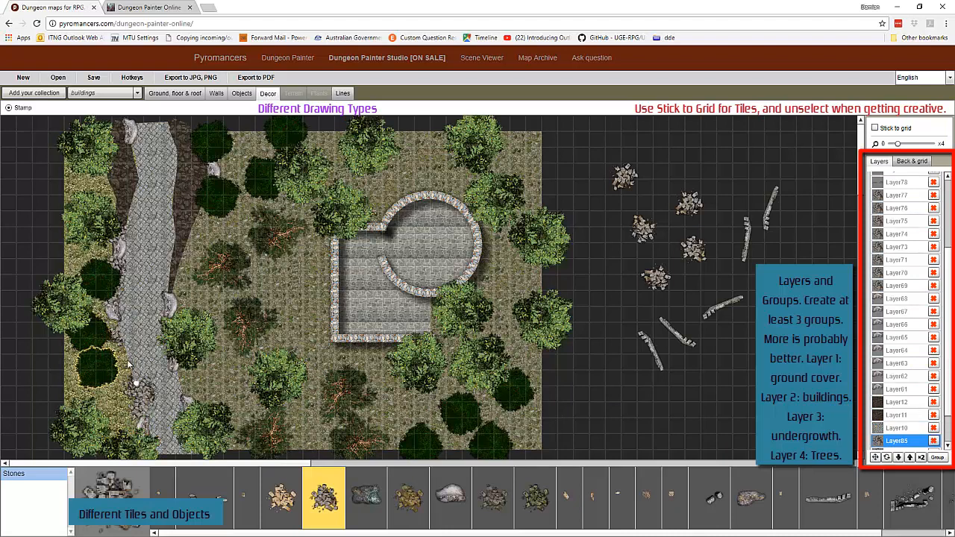
{"action": "left_click", "coordinate": [116, 345]}
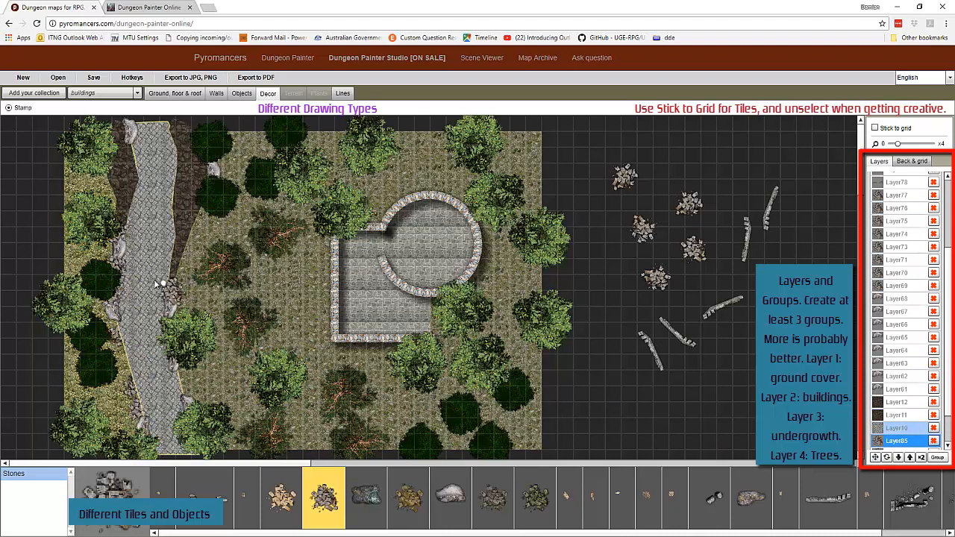
{"action": "left_click", "coordinate": [184, 314]}
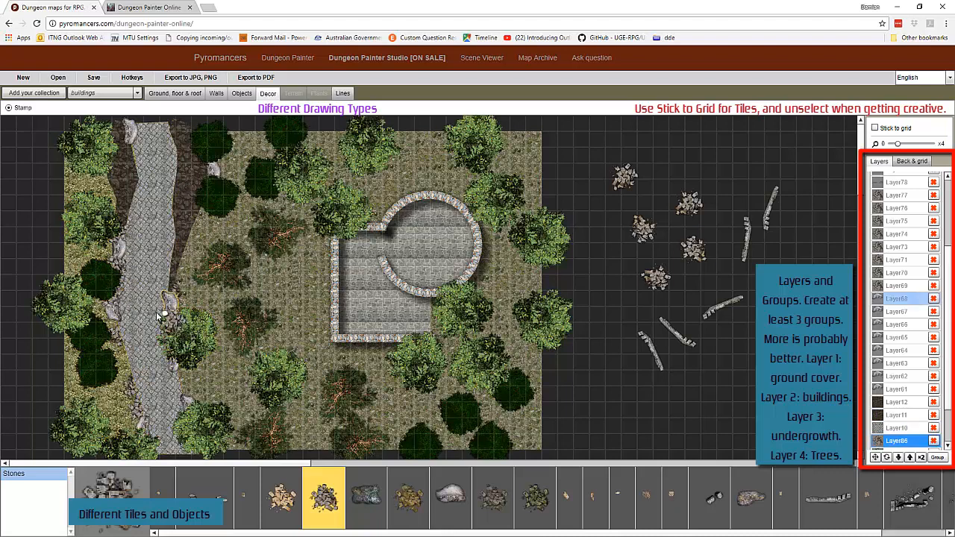
{"action": "left_click", "coordinate": [168, 426]}
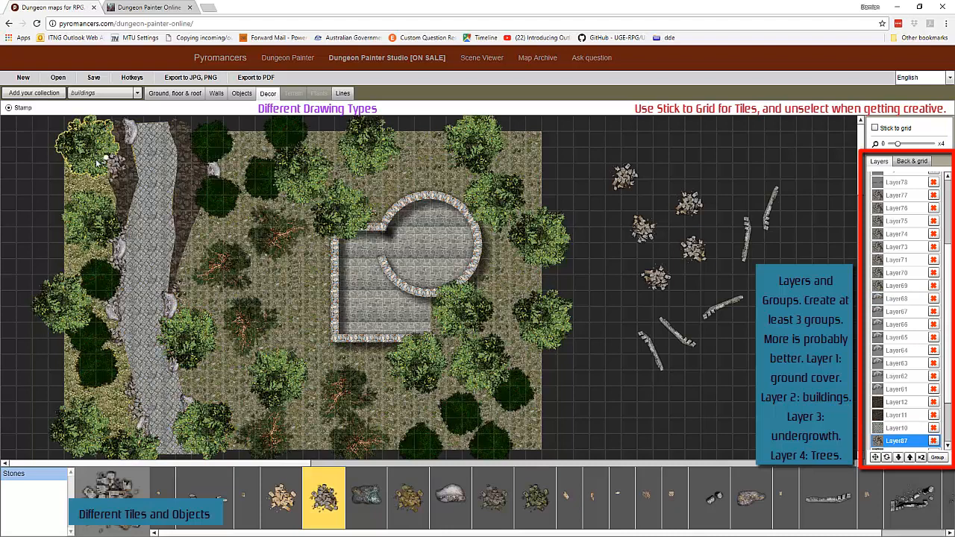
- Stamp grey rubble piles beneath the cobblestones on the road's upper western edge and around the dirt strip on its eastern side
{"action": "left_click", "coordinate": [123, 230]}
{"action": "left_click", "coordinate": [195, 168]}
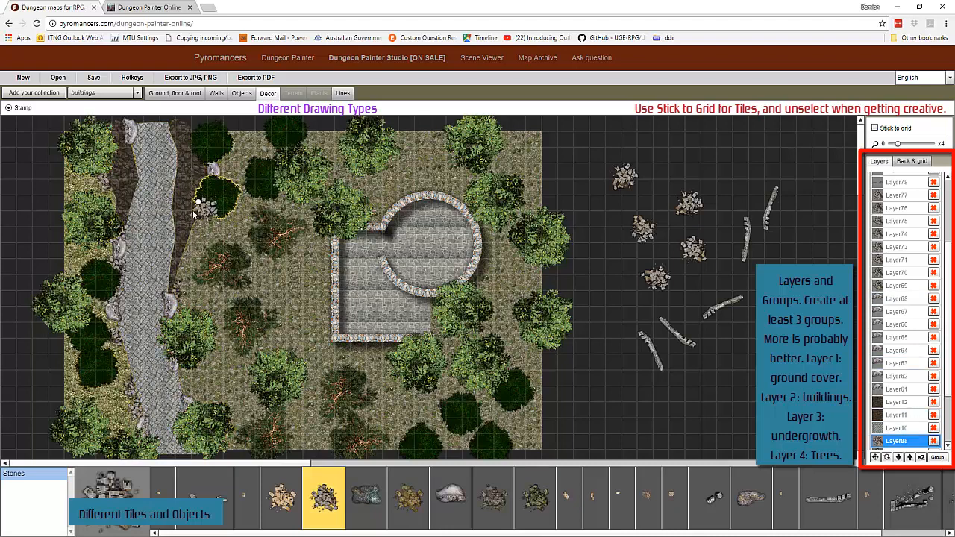
{"action": "left_click", "coordinate": [188, 213]}
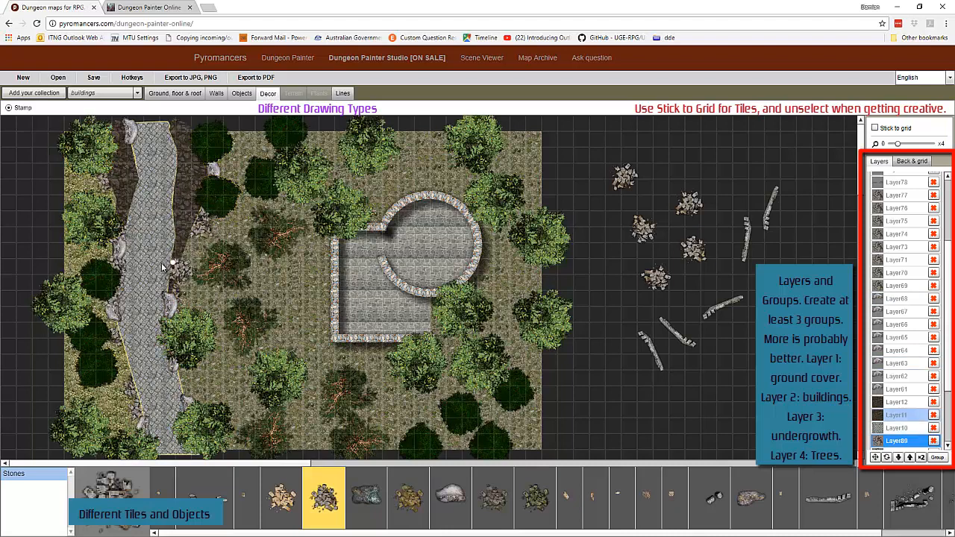
{"action": "left_click", "coordinate": [184, 306]}
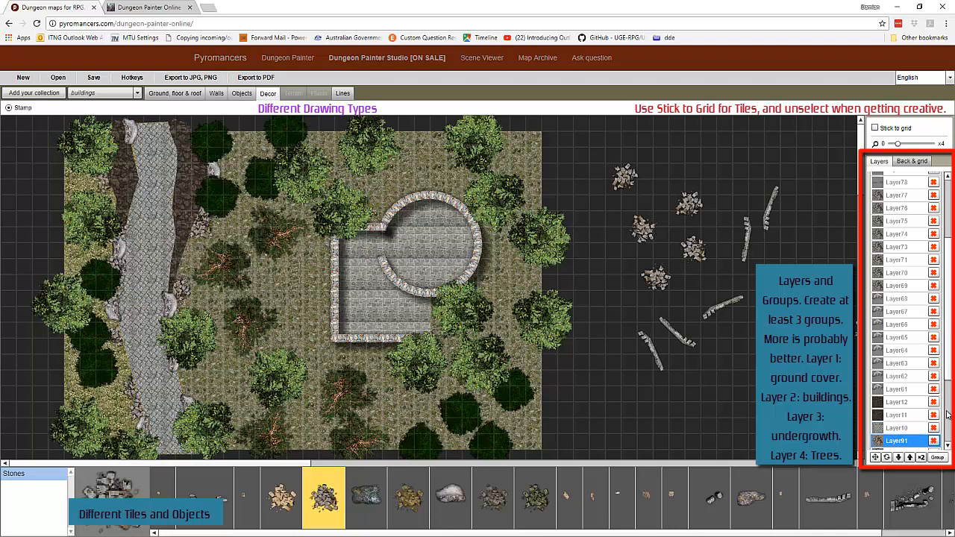
- Select Layer12 in Group 1 and stamp grey rubble on top of the dirt strip along the road's eastern side
{"action": "left_click", "coordinate": [897, 401]}
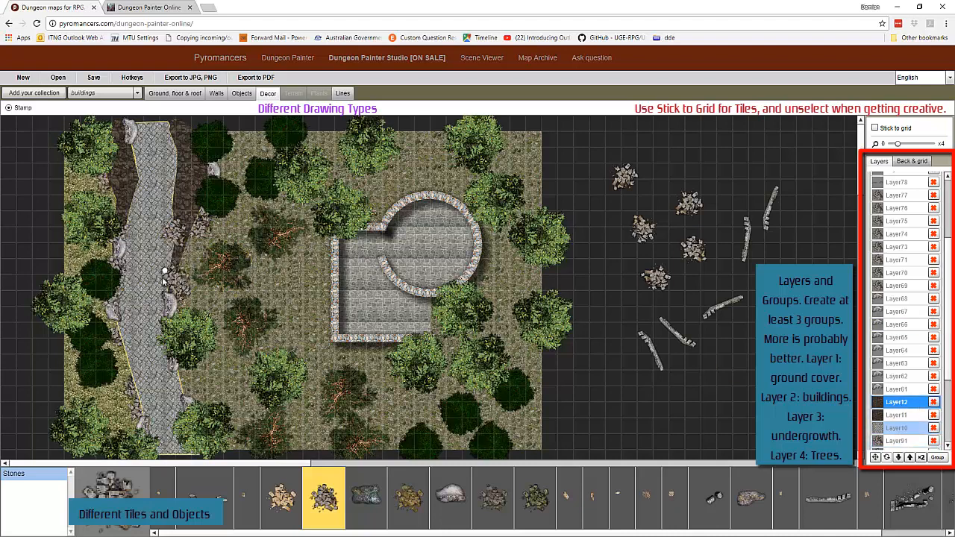
{"action": "left_click", "coordinate": [173, 173]}
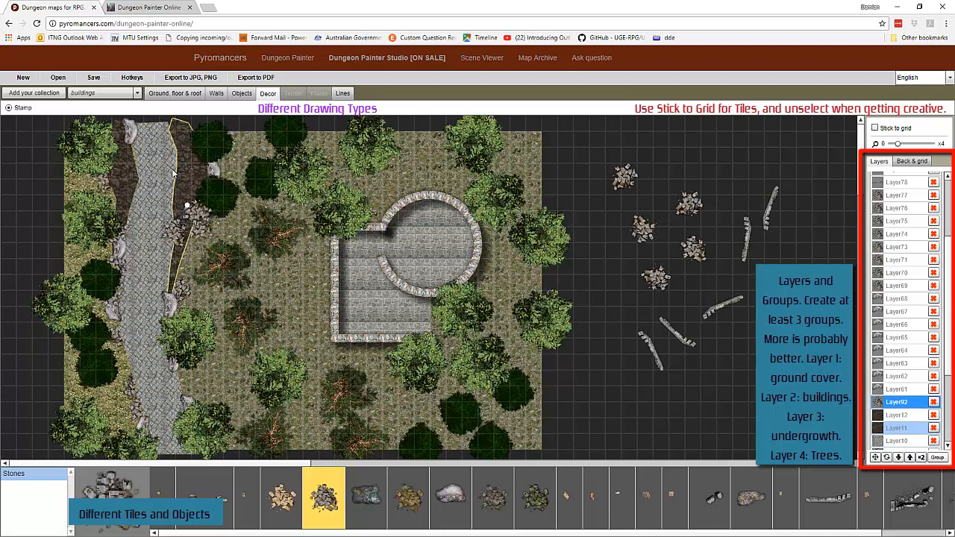
{"action": "left_click", "coordinate": [174, 130]}
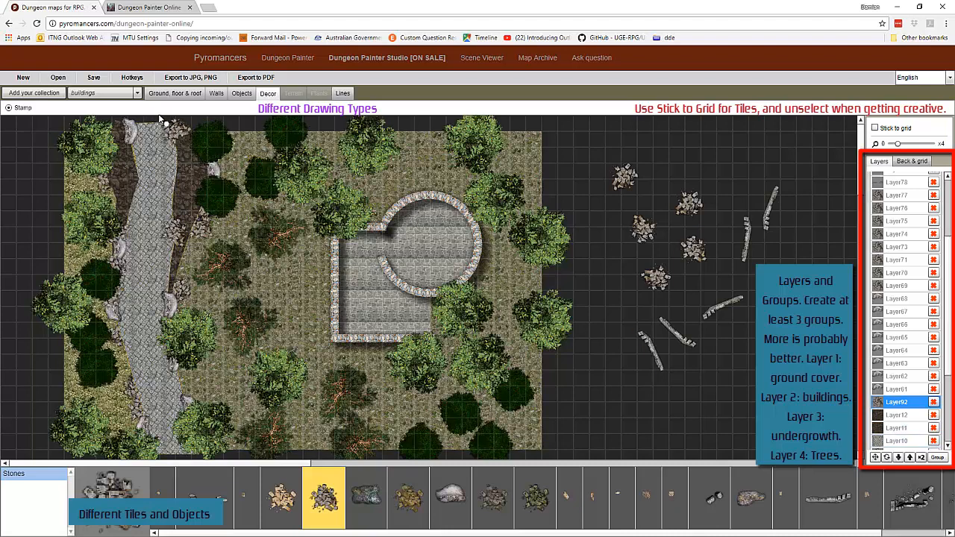
- Stamp small broken column pieces along the road's upper eastern edge and two in the empty area east of the map
{"action": "left_click", "coordinate": [707, 498]}
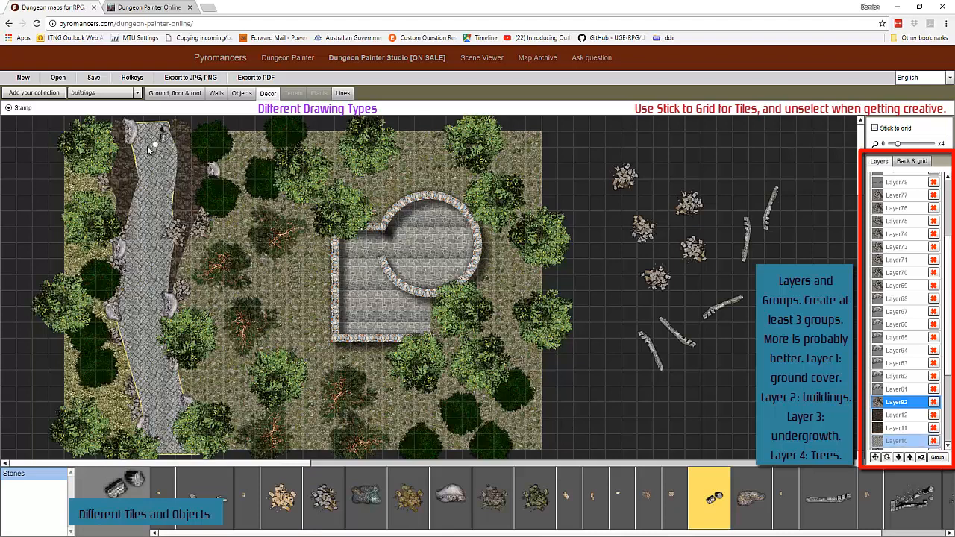
{"action": "left_click", "coordinate": [162, 185]}
{"action": "left_click", "coordinate": [161, 143]}
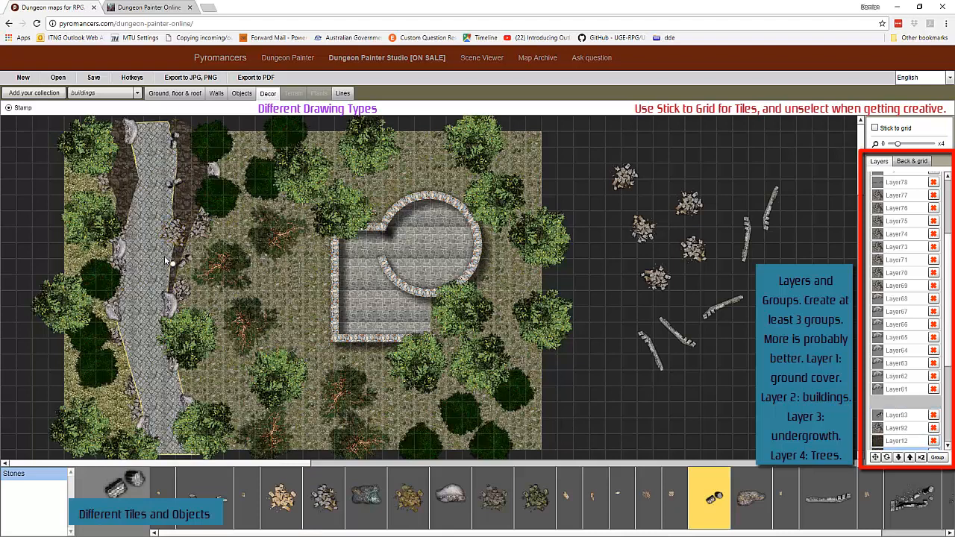
{"action": "left_click", "coordinate": [170, 203]}
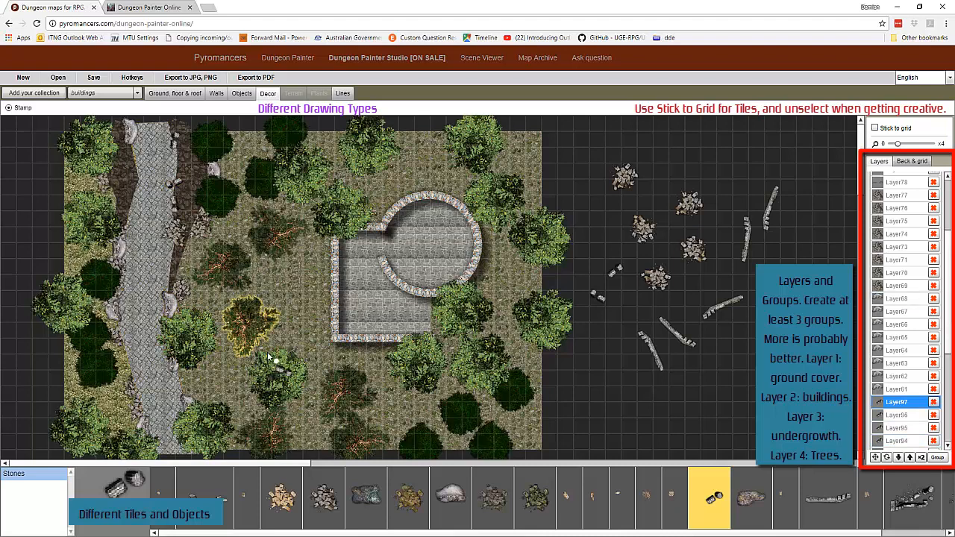
- Select Layer23 in Group 4 and stamp a boulder behind the building's northwestern corner
{"action": "left_click", "coordinate": [443, 501]}
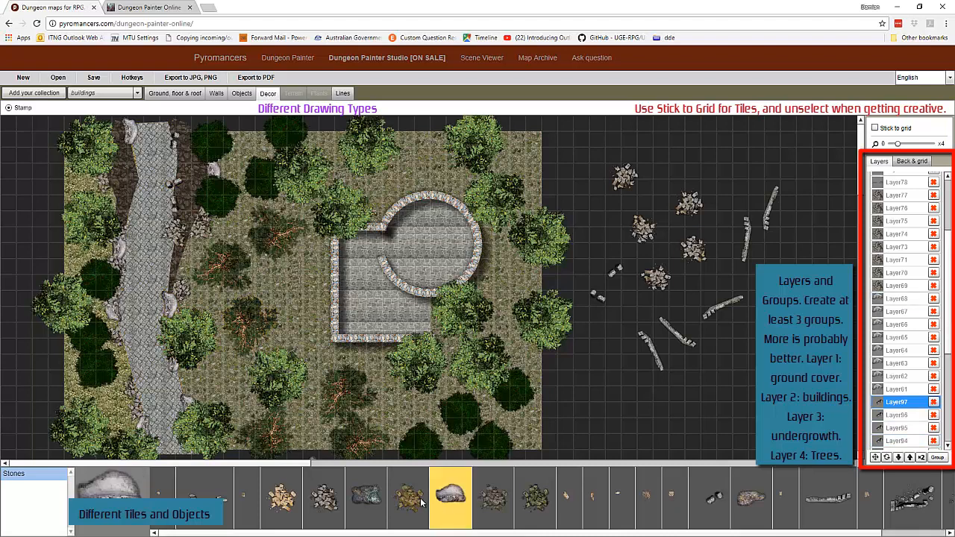
{"action": "scroll", "coordinate": [899, 299], "scroll_direction": "up", "scroll_amount": 5}
{"action": "left_click", "coordinate": [894, 227]}
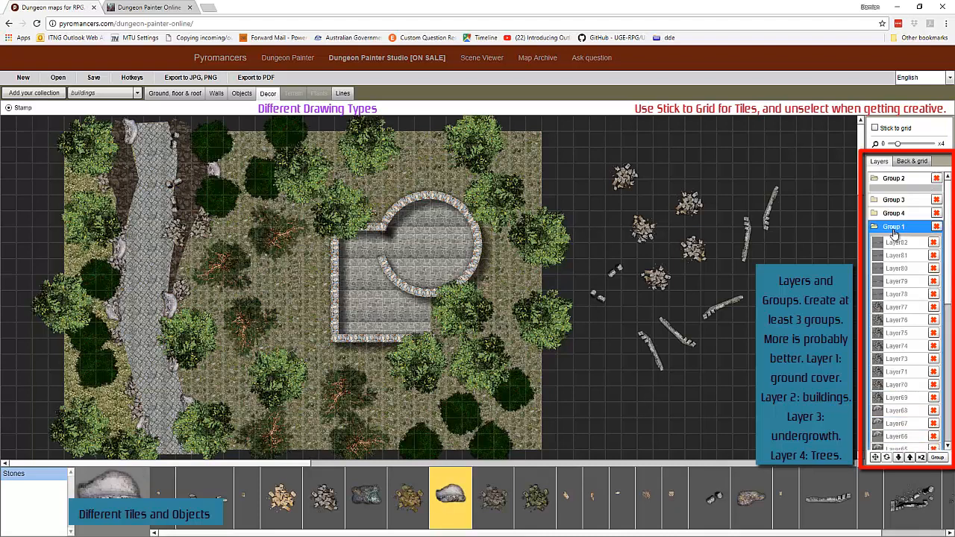
{"action": "left_click", "coordinate": [877, 227]}
{"action": "left_click", "coordinate": [894, 415]}
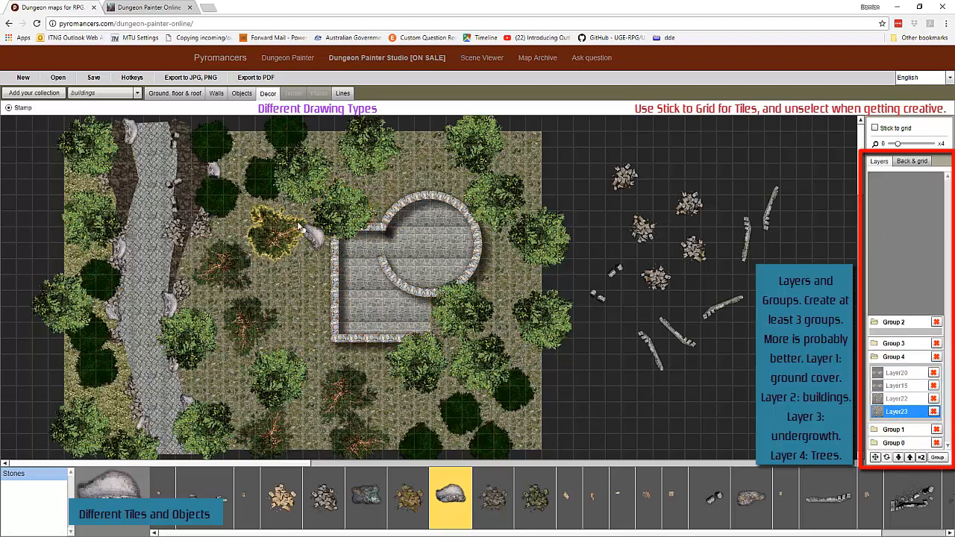
{"action": "left_click", "coordinate": [312, 282]}
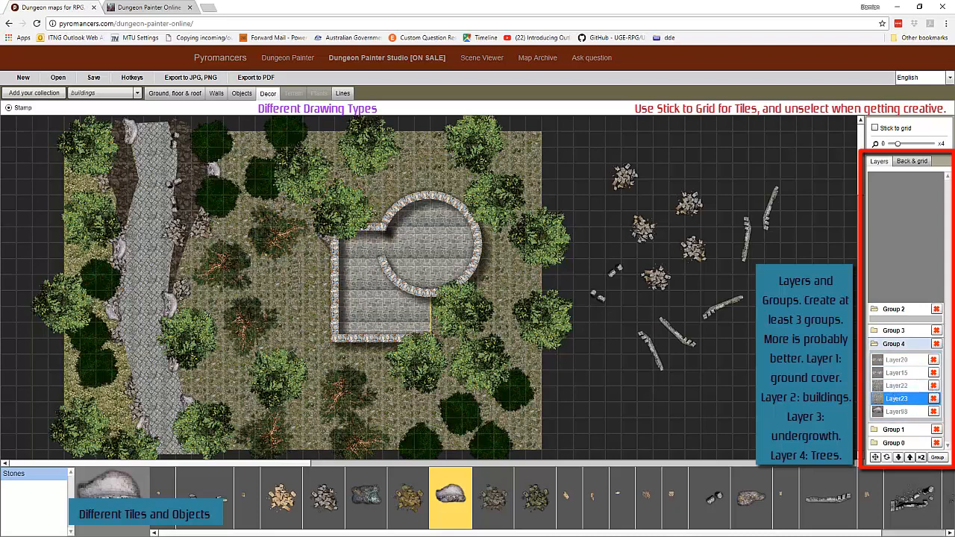
- Stamp boulders beneath the building's walls at its southwestern corner and along its southern side
{"action": "left_click", "coordinate": [328, 332]}
{"action": "left_click", "coordinate": [348, 349]}
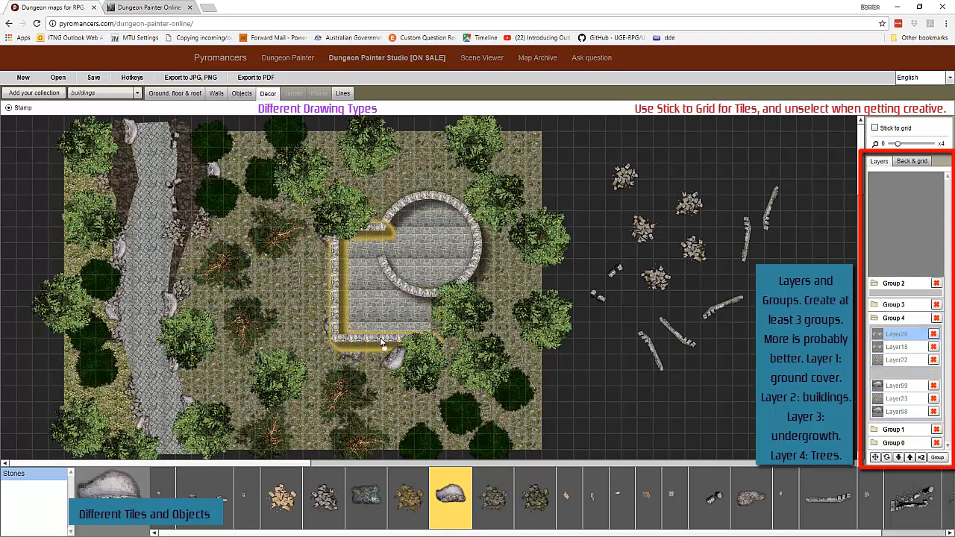
{"action": "left_click", "coordinate": [396, 346]}
{"action": "left_click", "coordinate": [403, 336]}
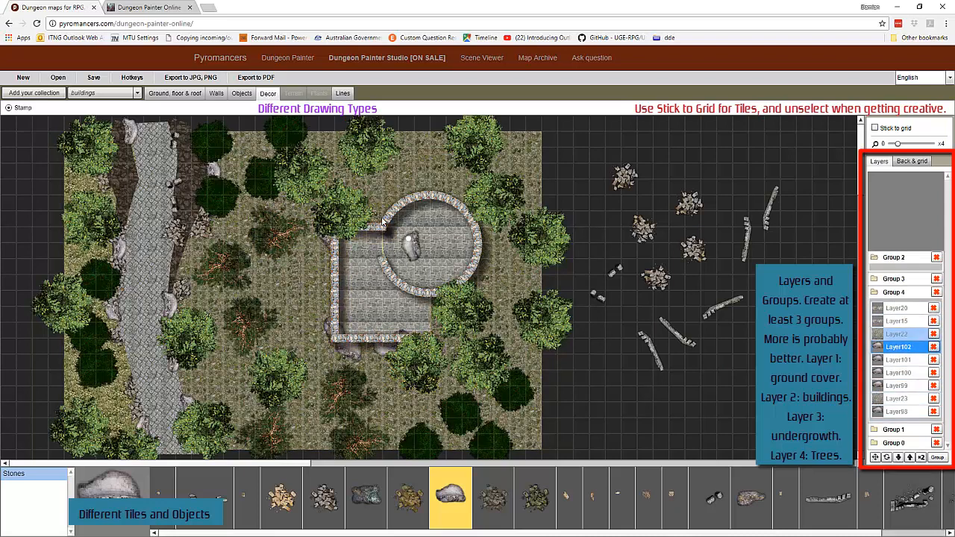
- Stamp rotated boulders around the round room's outer wall and the western wall, plus two in the empty area east of the map
{"action": "left_click_drag", "start_coordinate": [404, 203], "coordinate": [418, 202]}
{"action": "left_click_drag", "start_coordinate": [695, 168], "coordinate": [635, 182]}
{"action": "left_click_drag", "start_coordinate": [491, 274], "coordinate": [458, 234]}
{"action": "left_click_drag", "start_coordinate": [564, 143], "coordinate": [544, 138]}
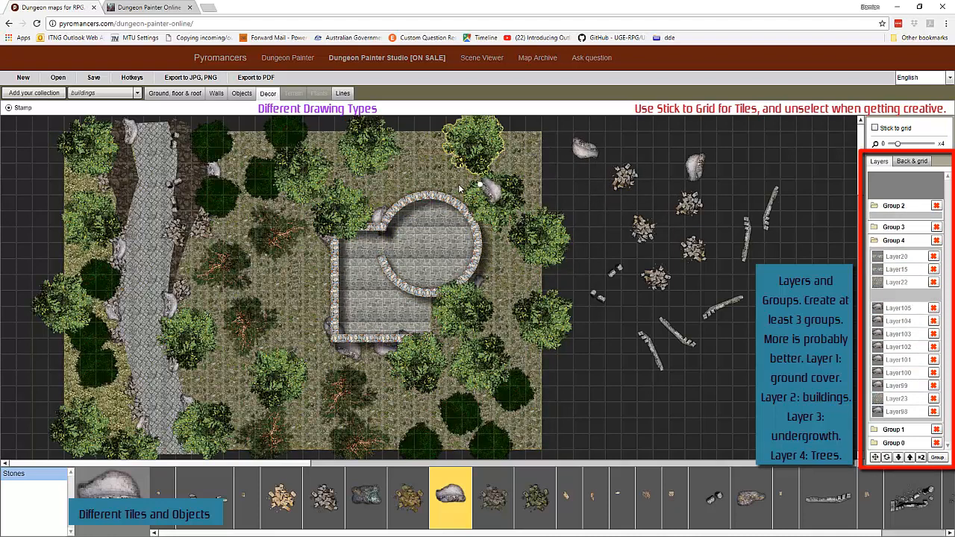
{"action": "left_click_drag", "start_coordinate": [460, 211], "coordinate": [450, 199]}
{"action": "left_click", "coordinate": [477, 247]}
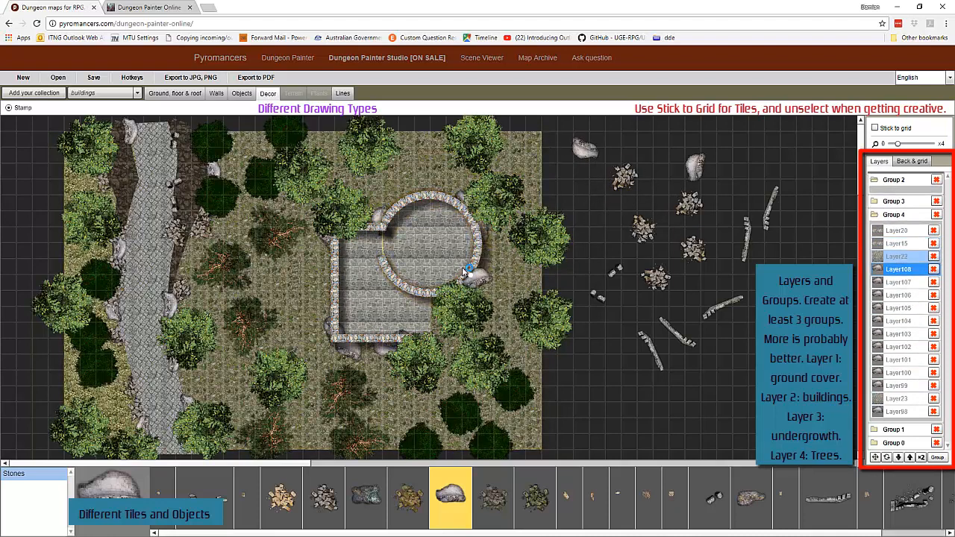
{"action": "left_click_drag", "start_coordinate": [648, 357], "coordinate": [685, 386]}
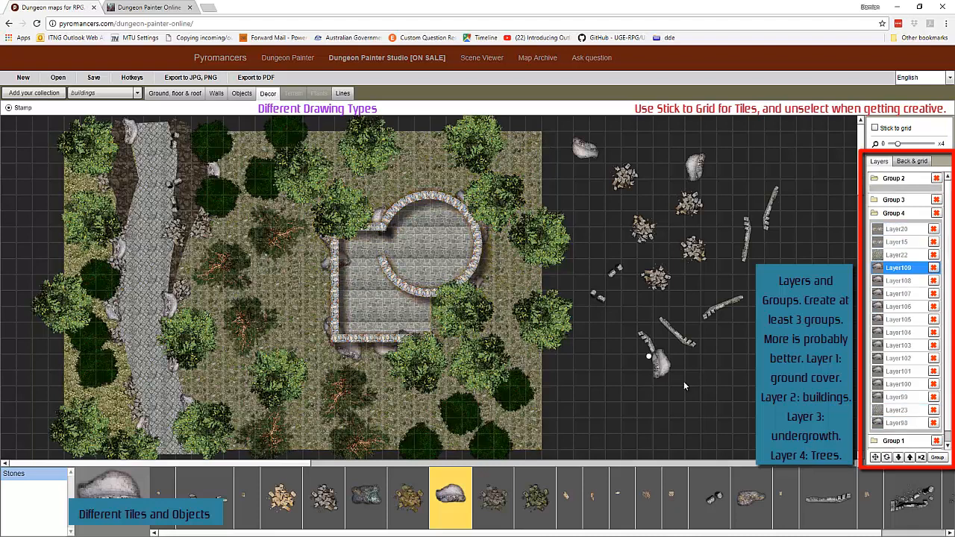
- Stamp dark rubble piles around the building's western wall, southern wall and the northwestern side of the round room
{"action": "left_click", "coordinate": [485, 504]}
{"action": "left_click", "coordinate": [334, 264]}
{"action": "left_click", "coordinate": [318, 244]}
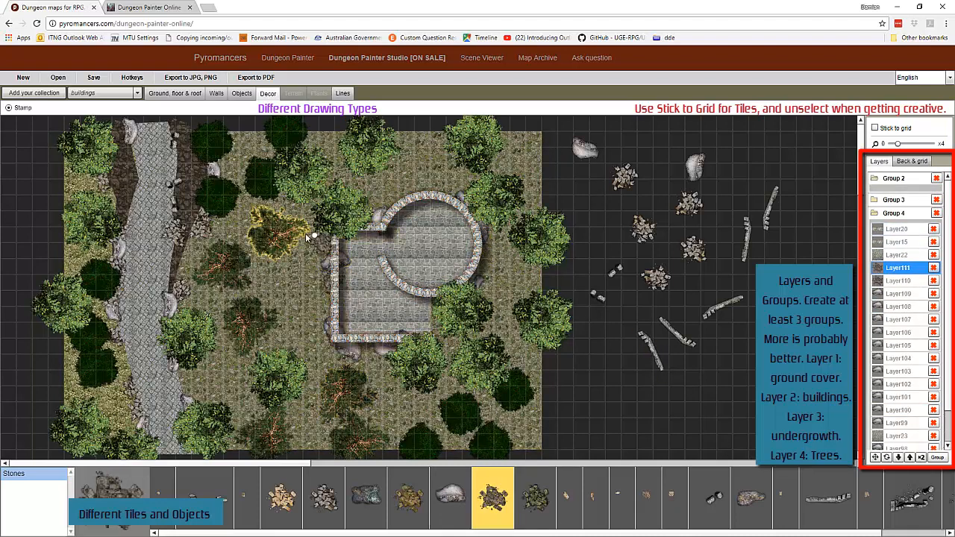
{"action": "left_click", "coordinate": [327, 348]}
{"action": "left_click", "coordinate": [330, 309]}
{"action": "left_click", "coordinate": [397, 351]}
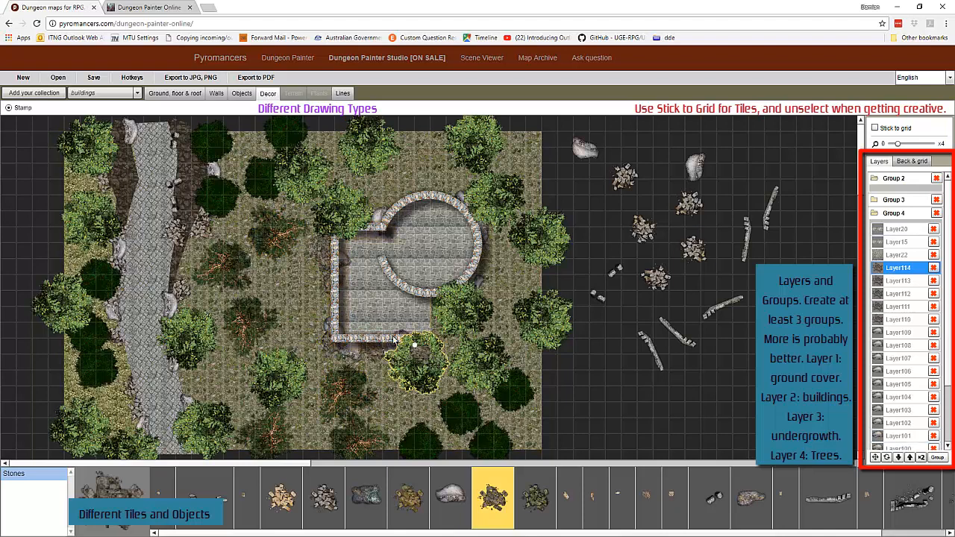
{"action": "left_click_drag", "start_coordinate": [327, 305], "coordinate": [329, 305]}
{"action": "mouse_move", "coordinate": [387, 206]}
{"action": "left_mouse_down"}
{"action": "mouse_move", "coordinate": [404, 170]}
{"action": "mouse_move", "coordinate": [393, 179]}
{"action": "mouse_move", "coordinate": [437, 182]}
{"action": "left_mouse_up"}
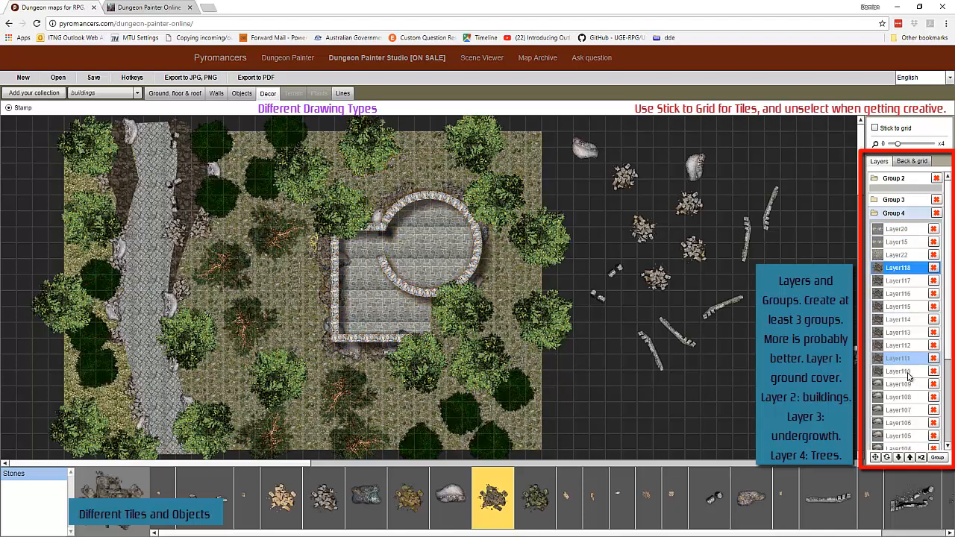
- Select the lowest boulder layer in Group 4 and stamp dark rubble outside the round room's eastern wall
{"action": "scroll", "coordinate": [916, 415], "scroll_direction": "down", "scroll_amount": 3}
{"action": "scroll", "coordinate": [912, 420], "scroll_direction": "down", "scroll_amount": 1}
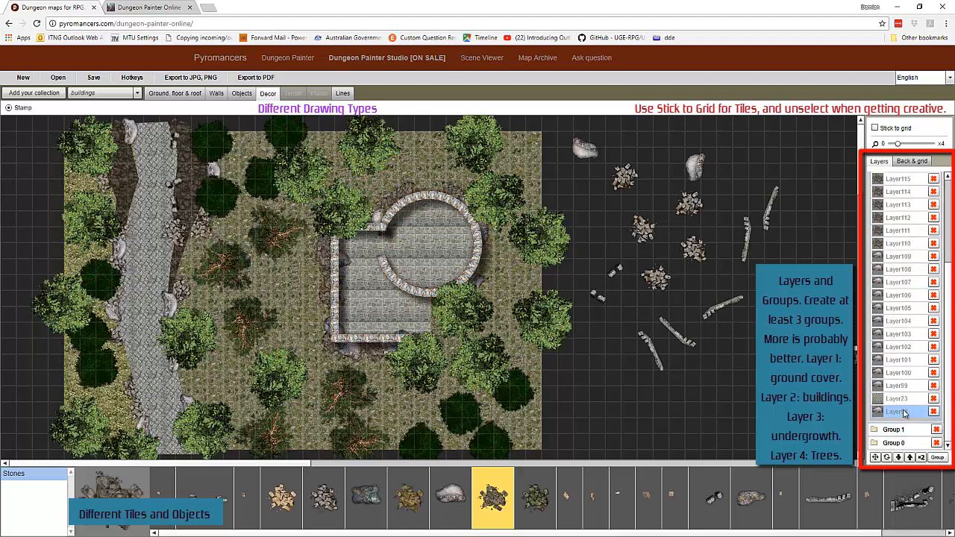
{"action": "left_click", "coordinate": [904, 414]}
{"action": "left_click_drag", "start_coordinate": [486, 251], "coordinate": [481, 272]}
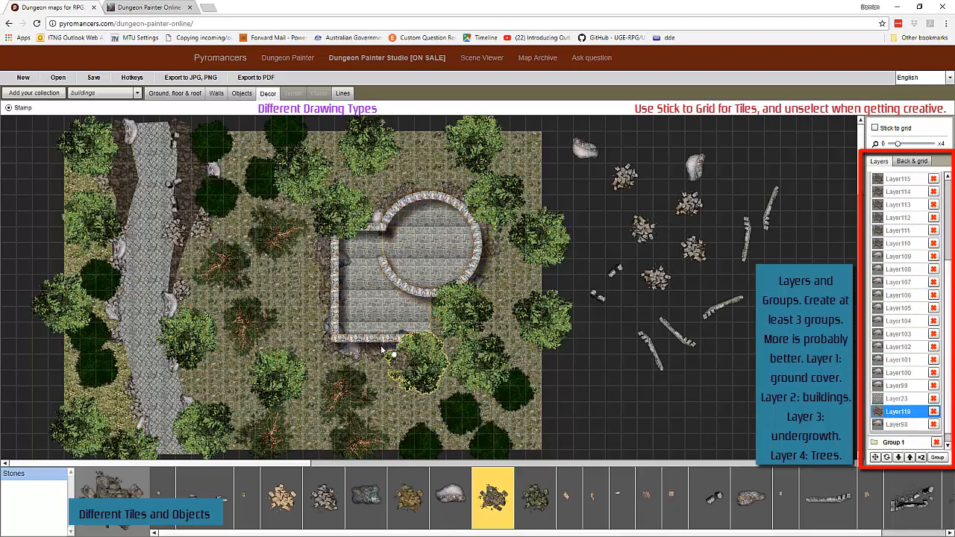
- Stamp dark rubble piles in the clearing between the trees and dark bushes near the map's southeastern corner
{"action": "left_click", "coordinate": [440, 383]}
{"action": "left_click", "coordinate": [483, 427]}
{"action": "left_click", "coordinate": [484, 397]}
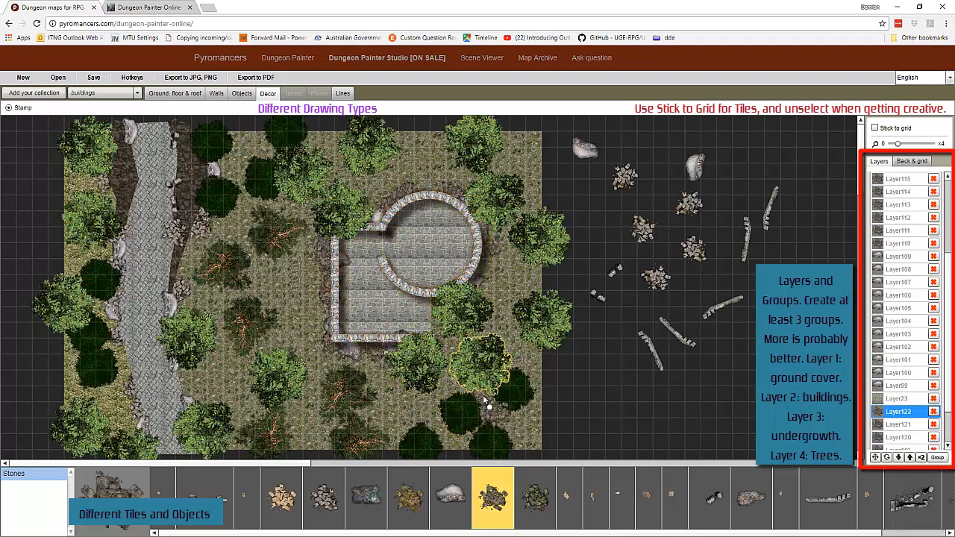
{"action": "left_click", "coordinate": [502, 407]}
{"action": "left_click", "coordinate": [494, 418]}
{"action": "left_click", "coordinate": [565, 363]}
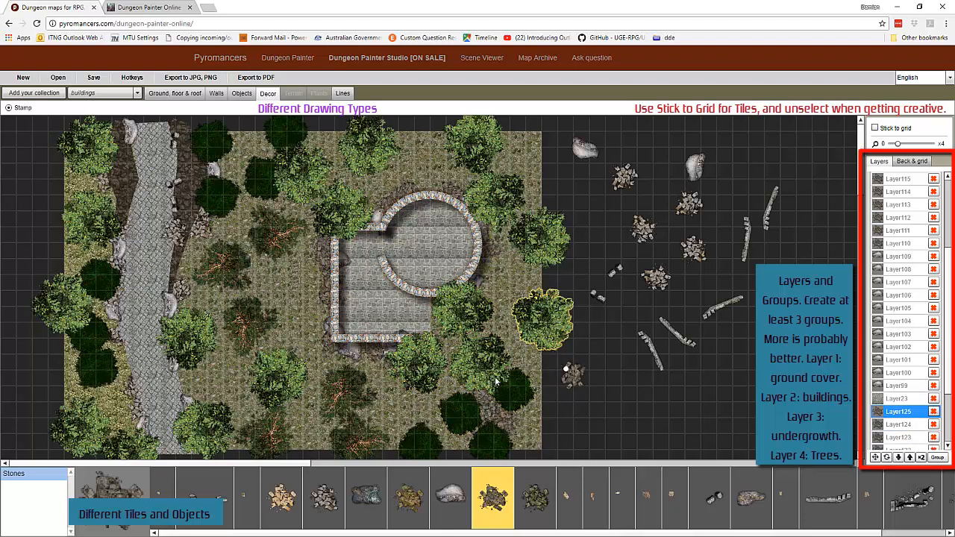
- Stamp overlapping tan stone piles over the dark rubble between the bushes near the map's southeastern corner
{"action": "scroll", "coordinate": [485, 394], "scroll_direction": "up", "scroll_amount": 5}
{"action": "left_click", "coordinate": [478, 405]}
{"action": "left_click", "coordinate": [494, 406]}
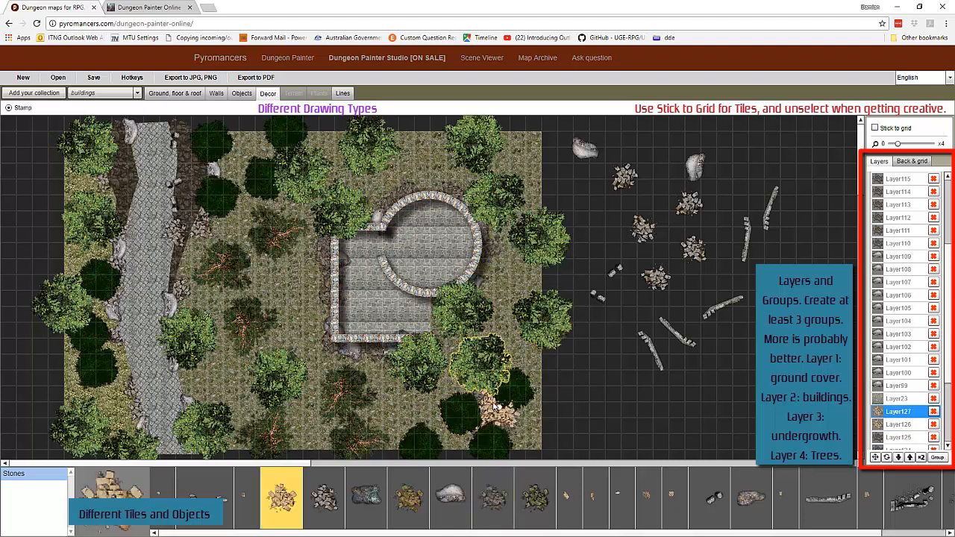
{"action": "left_click", "coordinate": [512, 414]}
{"action": "left_click", "coordinate": [490, 433]}
{"action": "left_click", "coordinate": [518, 403]}
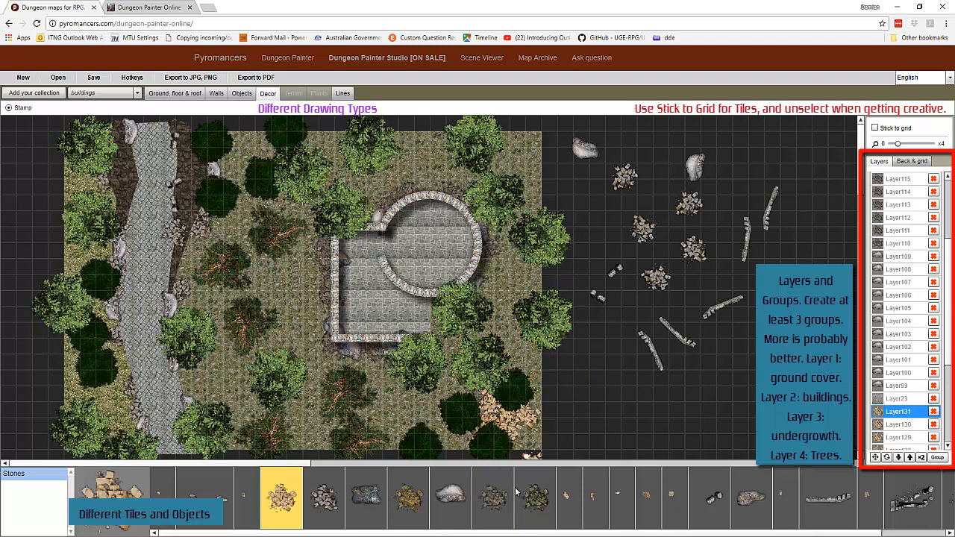
- Stamp brown stone piles and a dark boulder over the tan rubble near the map's southeastern corner
{"action": "left_click", "coordinate": [421, 502]}
{"action": "left_click", "coordinate": [522, 436]}
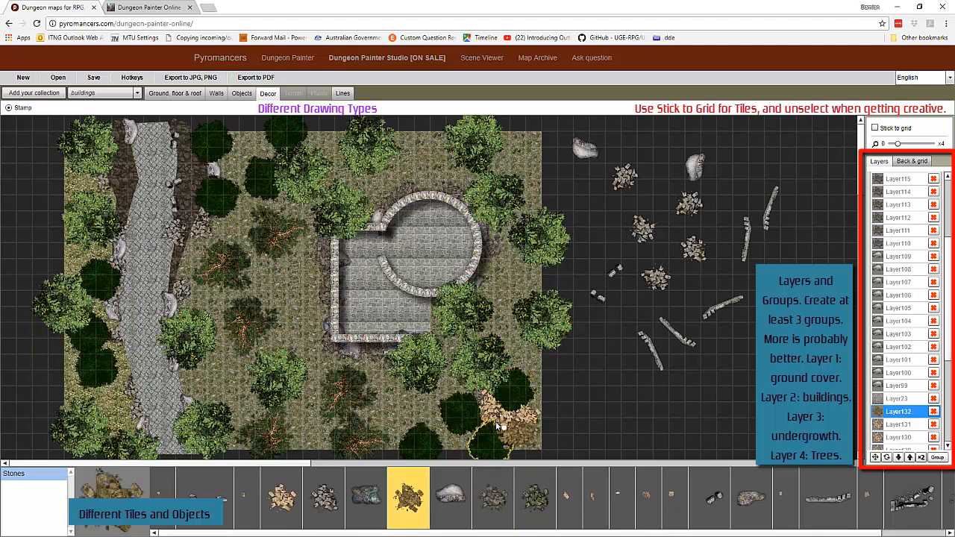
{"action": "left_click", "coordinate": [367, 497]}
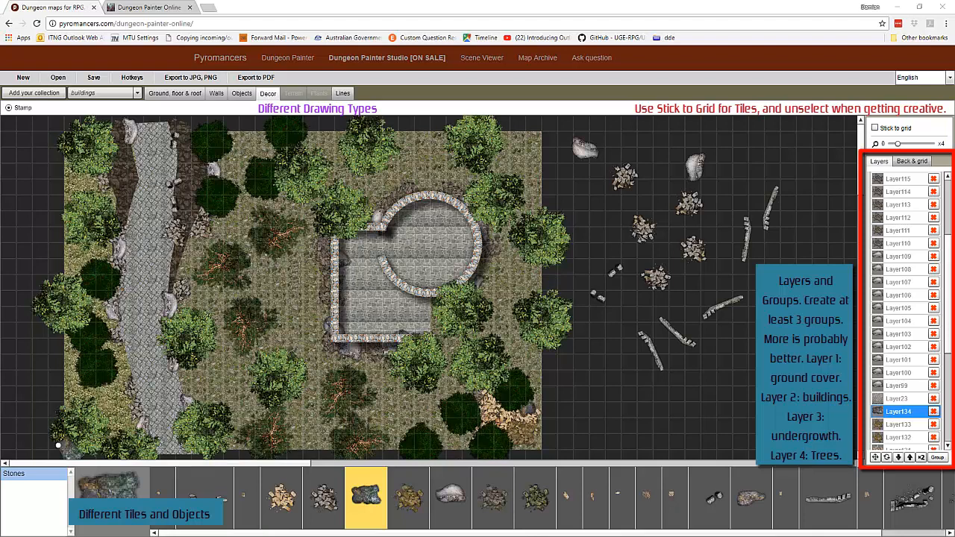
- Stamp dark rubble on the round room's northern edge and brown stone piles around the building's eastern, western and southern walls
{"action": "left_click", "coordinate": [491, 505]}
{"action": "left_click", "coordinate": [434, 194]}
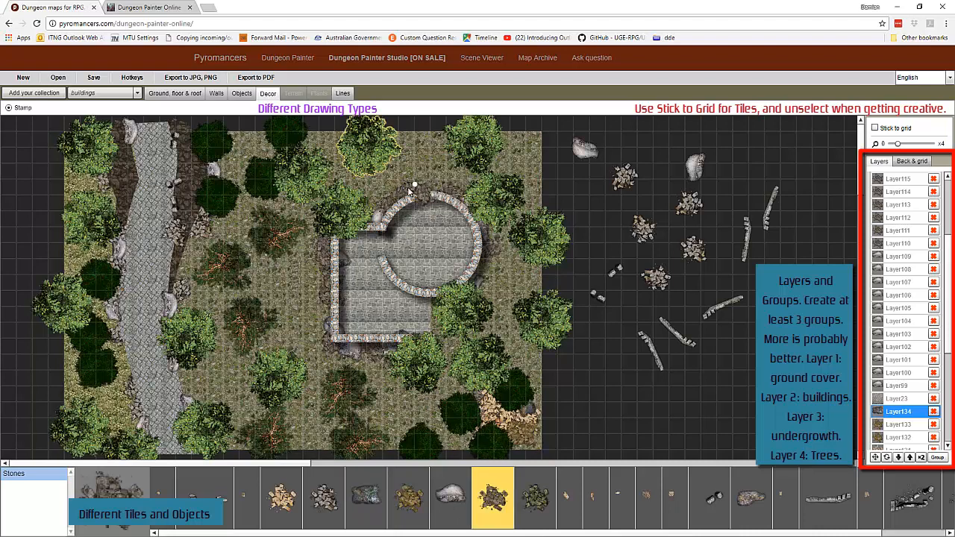
{"action": "left_click", "coordinate": [409, 499]}
{"action": "left_click", "coordinate": [471, 267]}
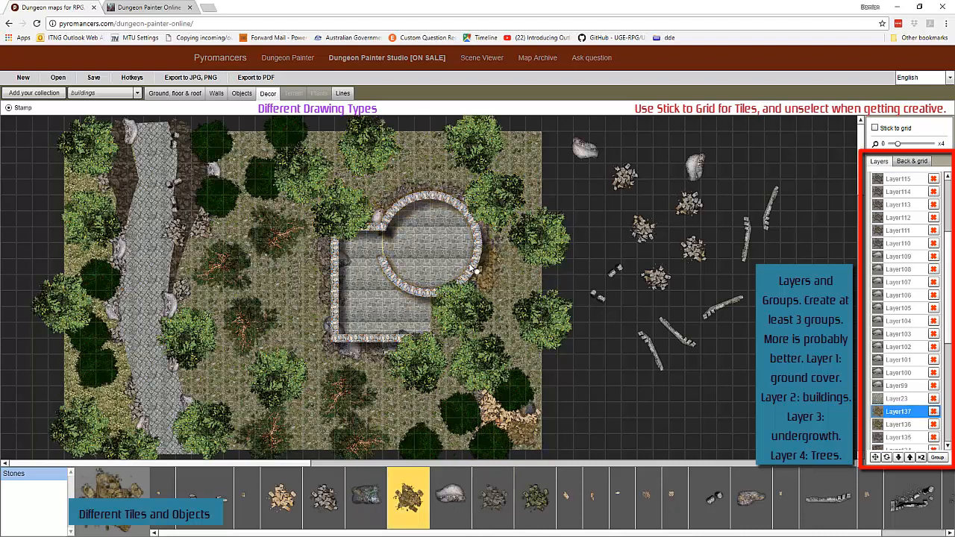
{"action": "left_click", "coordinate": [326, 303]}
{"action": "left_click", "coordinate": [371, 359]}
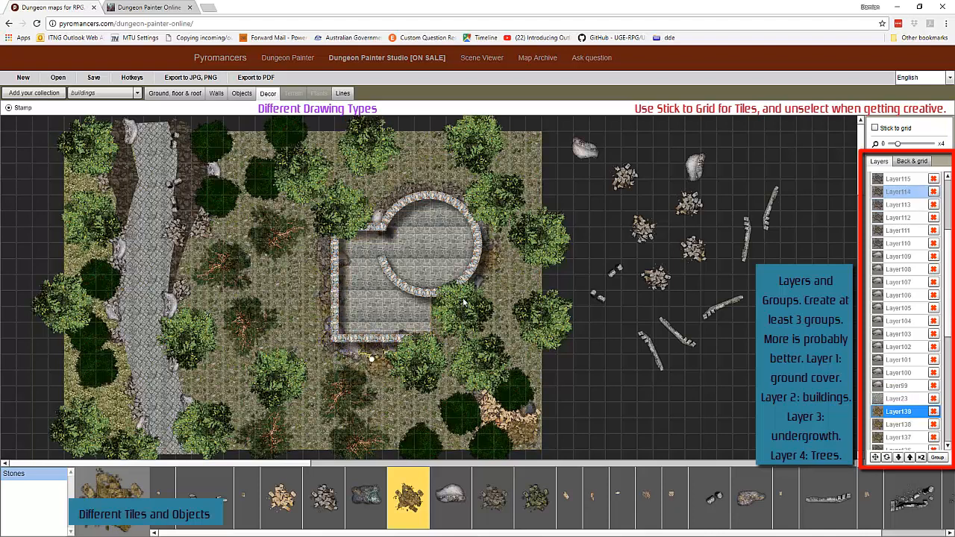
{"action": "left_click", "coordinate": [437, 314]}
{"action": "left_click", "coordinate": [696, 351]}
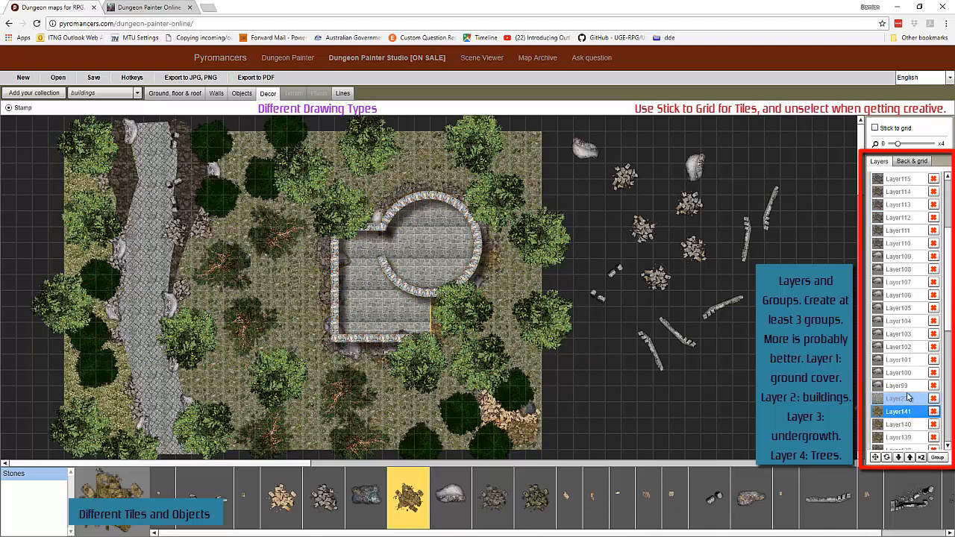
- Select Layer22 in Group 4 and stamp brown stone piles over the building's southeastern floor corner and around the round room's outer wall
{"action": "scroll", "coordinate": [901, 239], "scroll_direction": "up", "scroll_amount": 5}
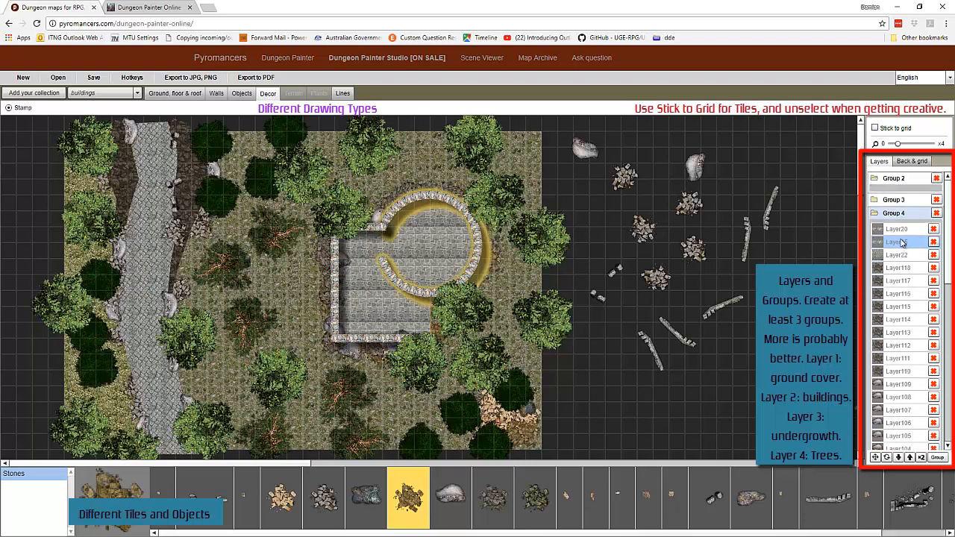
{"action": "left_click", "coordinate": [903, 255]}
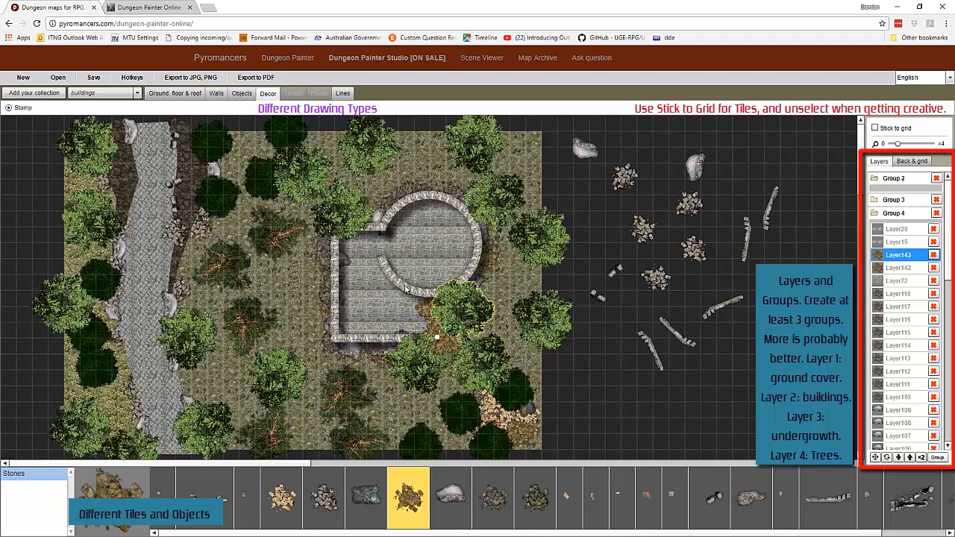
{"action": "left_click", "coordinate": [382, 192]}
{"action": "left_click", "coordinate": [488, 265]}
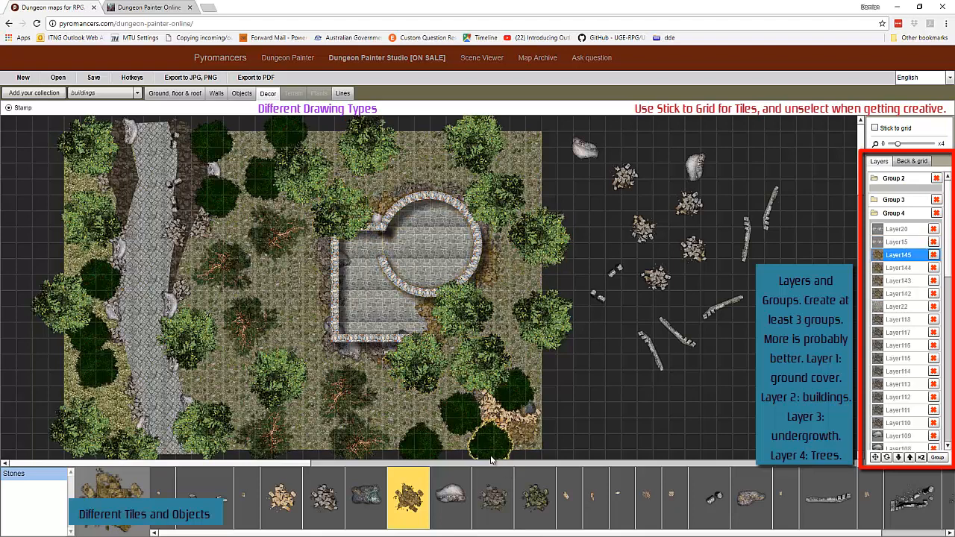
- Place a stone-ringed campfire from the Nature collection's Camp objects in the clearing east of the road's southern end
{"action": "left_click", "coordinate": [241, 93]}
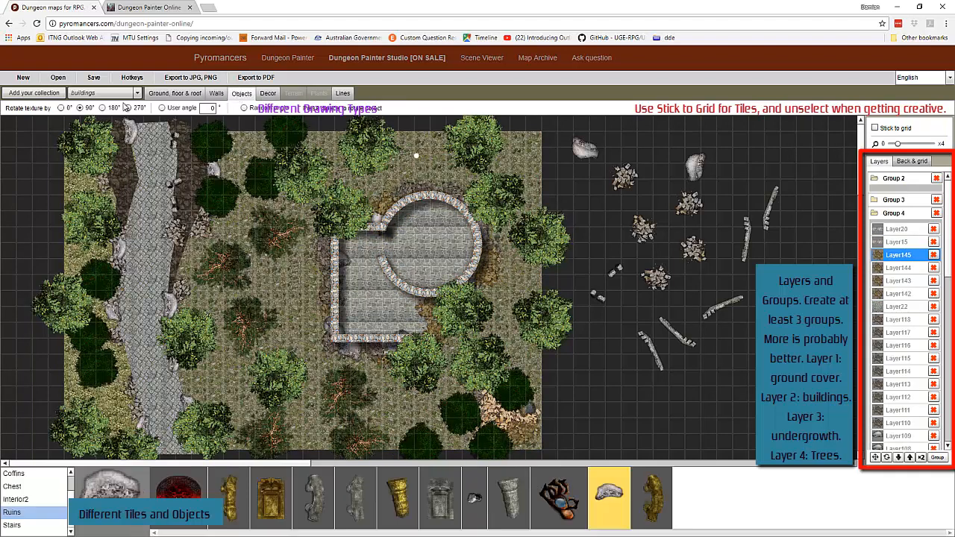
{"action": "left_click", "coordinate": [105, 92]}
{"action": "left_click", "coordinate": [82, 116]}
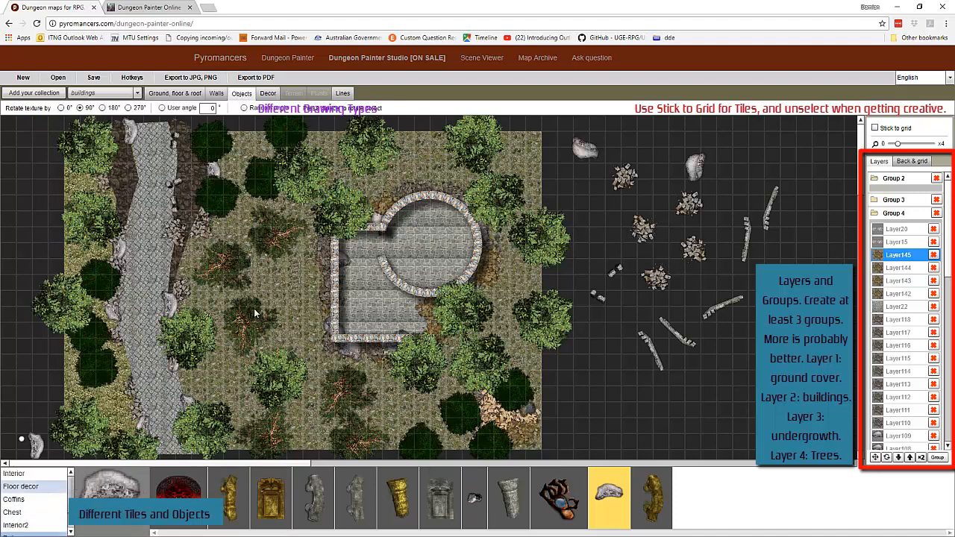
{"action": "left_click", "coordinate": [267, 94]}
{"action": "left_click", "coordinate": [104, 93]}
{"action": "left_click", "coordinate": [82, 129]}
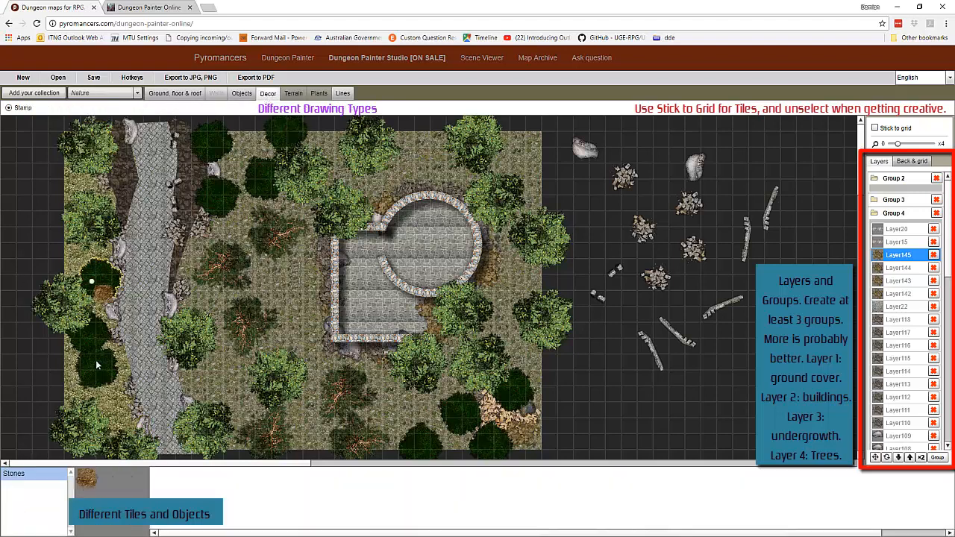
{"action": "left_click", "coordinate": [241, 93]}
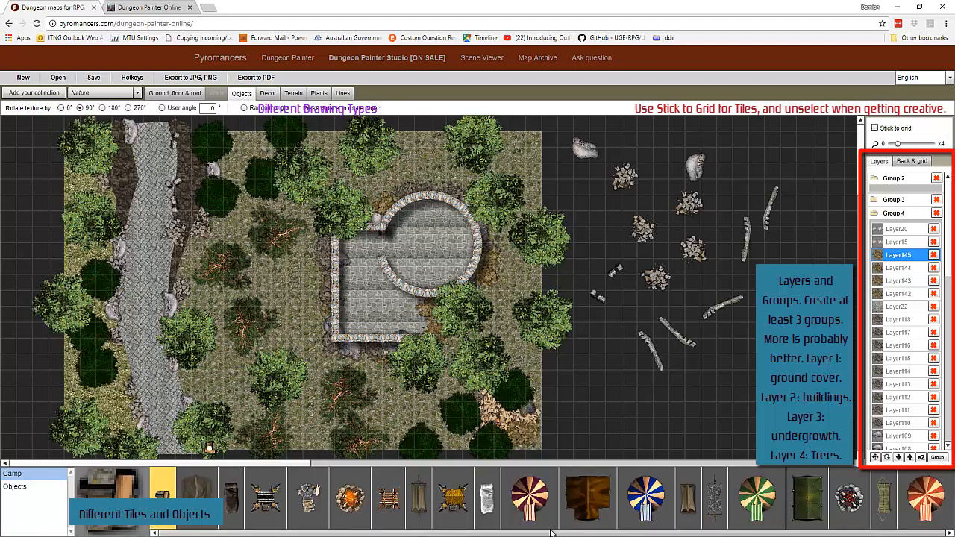
{"action": "left_click", "coordinate": [309, 502]}
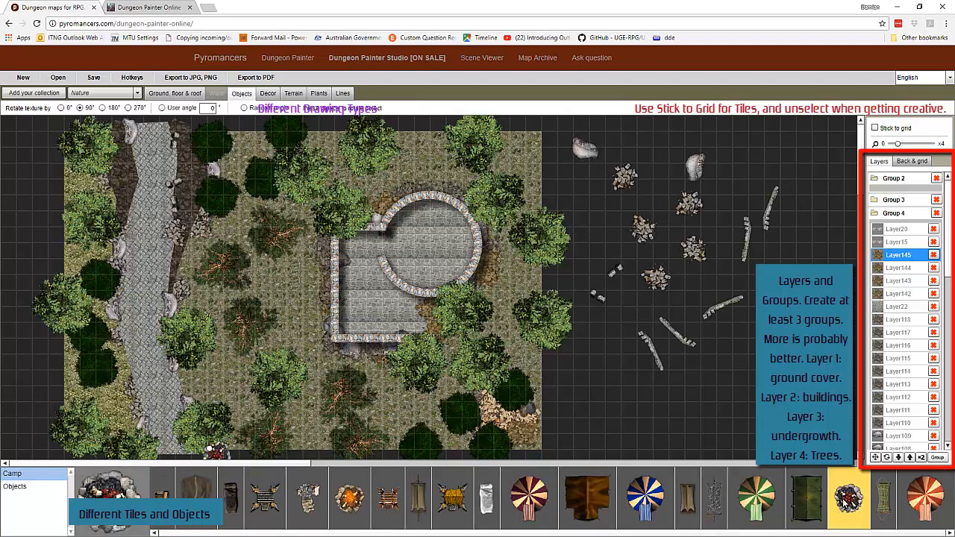
{"action": "left_click", "coordinate": [216, 394]}
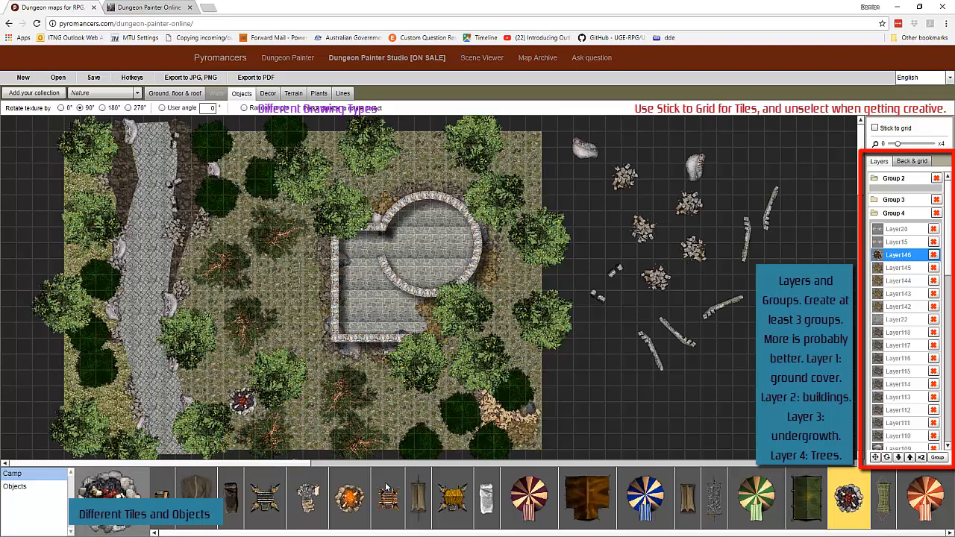
- Select the layer beneath the campfire and stamp overlapping straw-coloured leaf piles from the Nature collection under it
{"action": "left_click", "coordinate": [28, 488]}
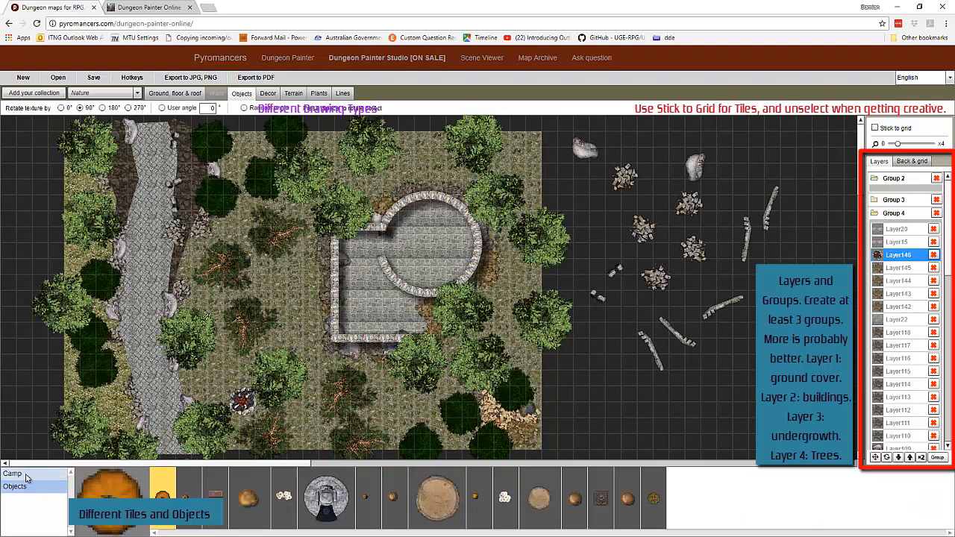
{"action": "left_click", "coordinate": [15, 474]}
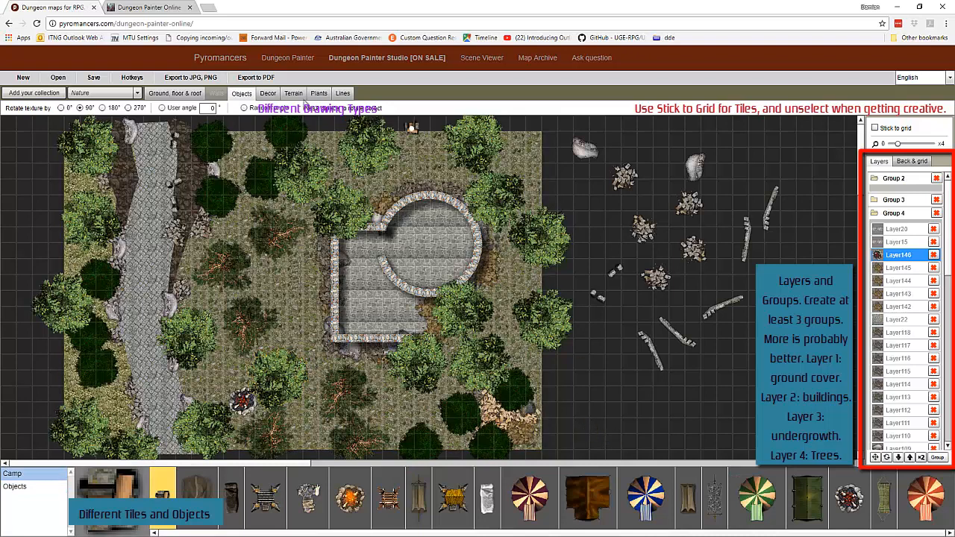
{"action": "left_click", "coordinate": [270, 95]}
{"action": "left_click", "coordinate": [200, 494]}
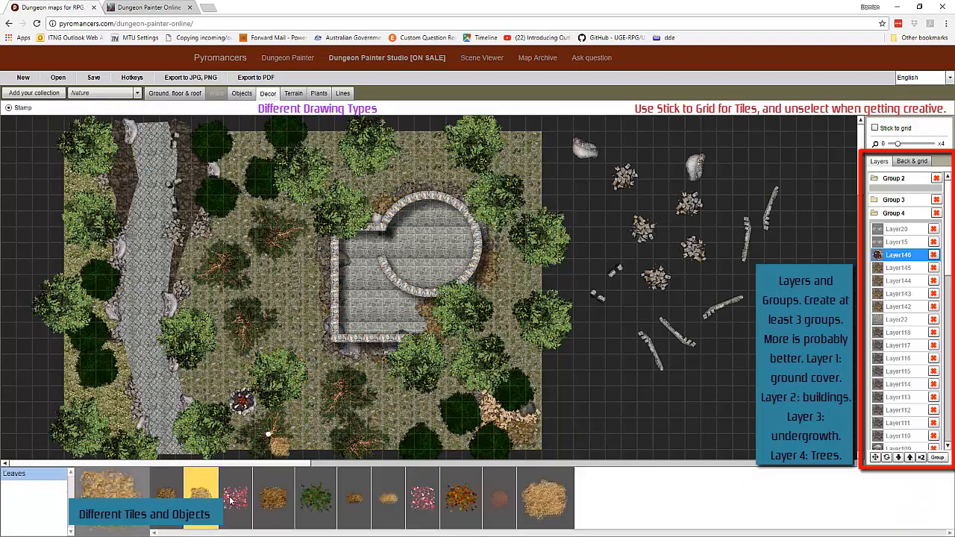
{"action": "left_click", "coordinate": [898, 267]}
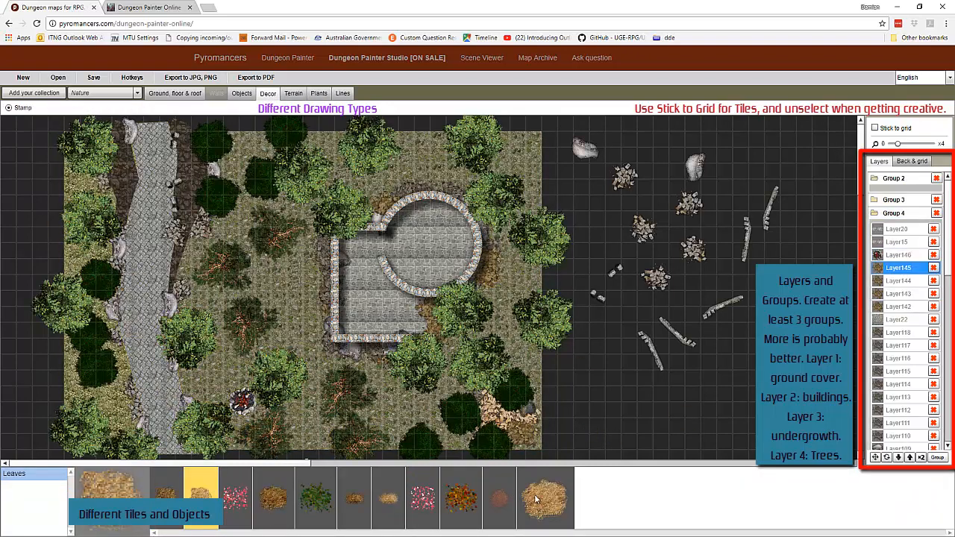
{"action": "left_click", "coordinate": [546, 503]}
{"action": "left_click", "coordinate": [234, 395]}
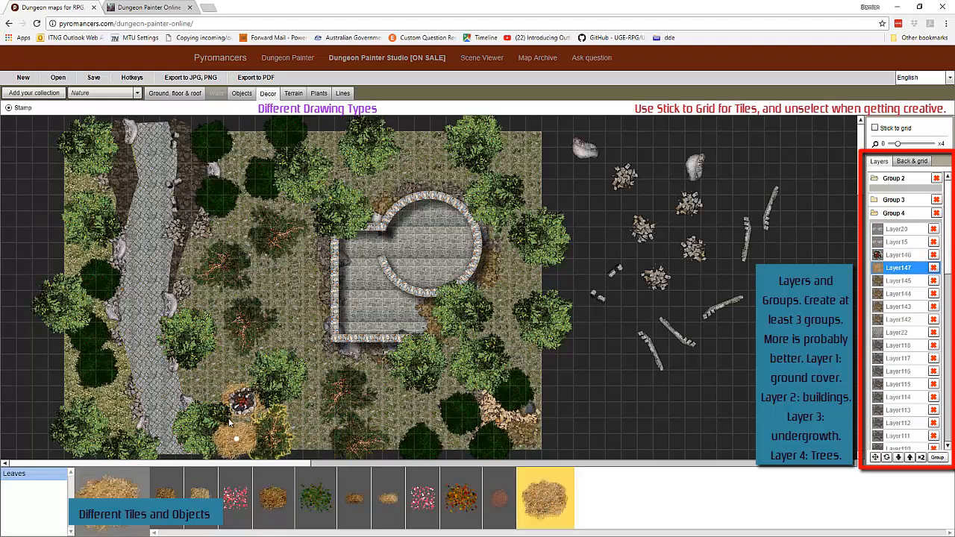
{"action": "left_click", "coordinate": [240, 406]}
{"action": "left_click", "coordinate": [237, 390]}
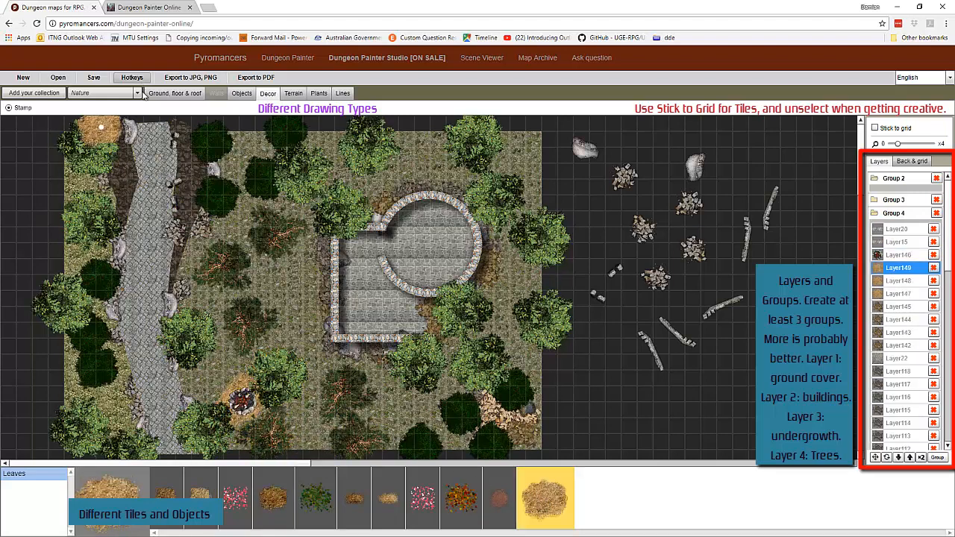
- Stamp small dark stone blocks from the buildings collection's Stones decor in the empty area southeast of the map
{"action": "left_click", "coordinate": [238, 94]}
{"action": "left_click", "coordinate": [124, 94]}
{"action": "left_click", "coordinate": [94, 111]}
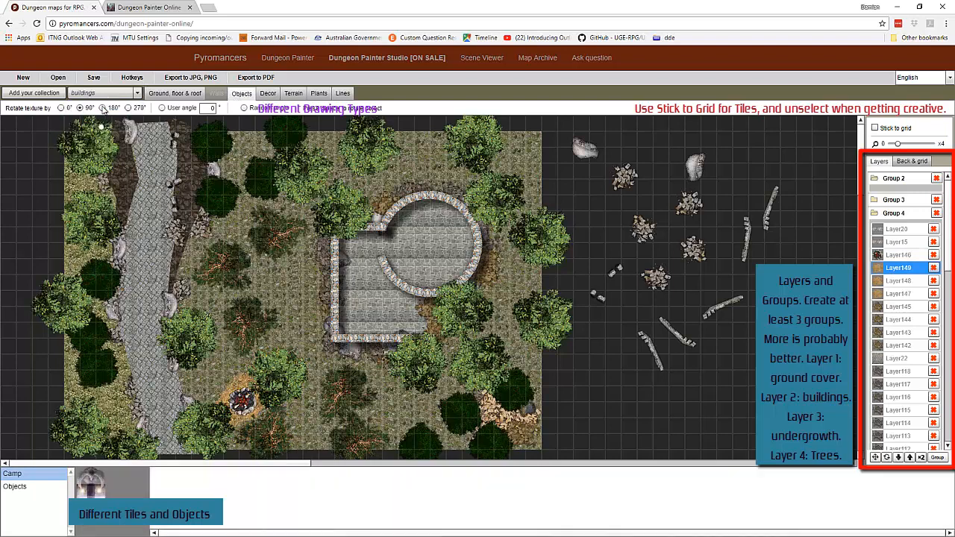
{"action": "scroll", "coordinate": [50, 486], "scroll_direction": "down", "scroll_amount": 1}
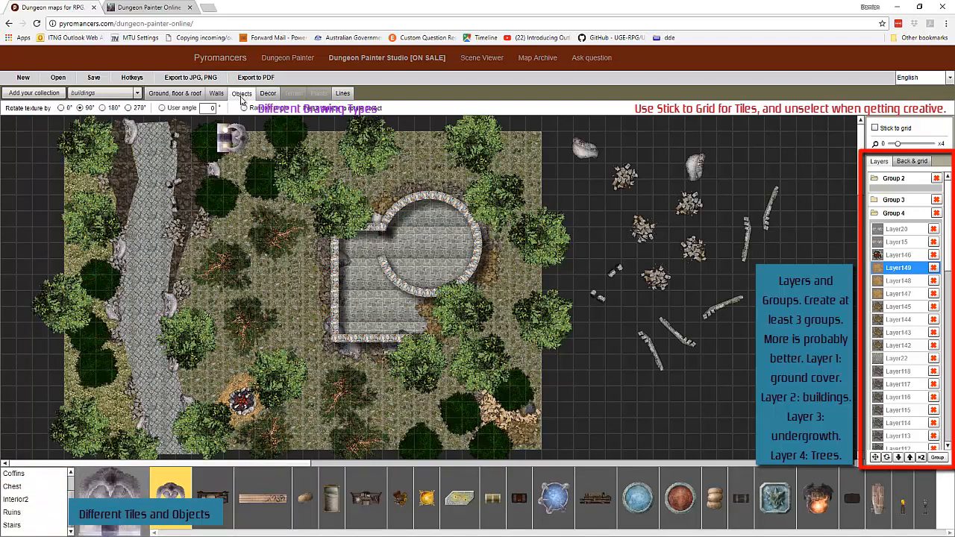
{"action": "left_click", "coordinate": [267, 94]}
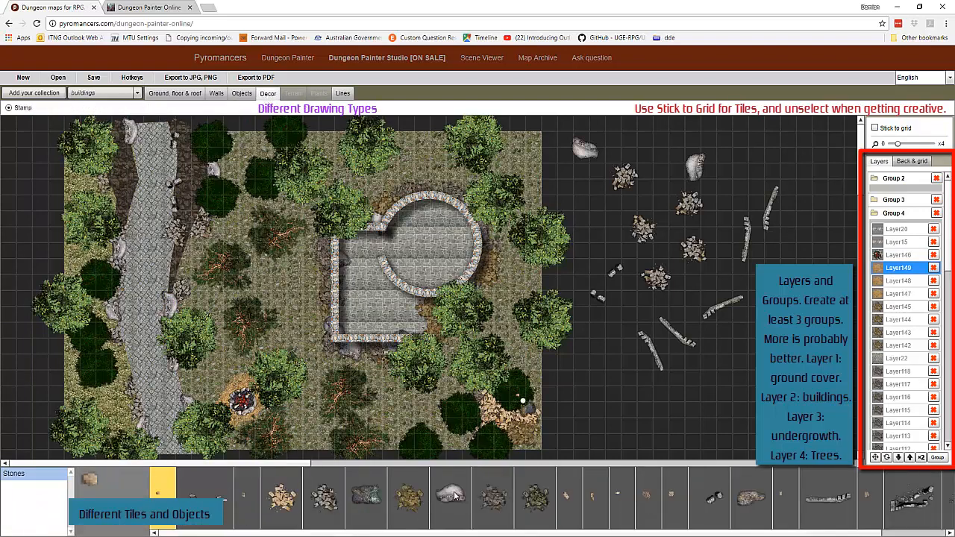
{"action": "left_click", "coordinate": [709, 499]}
{"action": "left_click", "coordinate": [621, 411]}
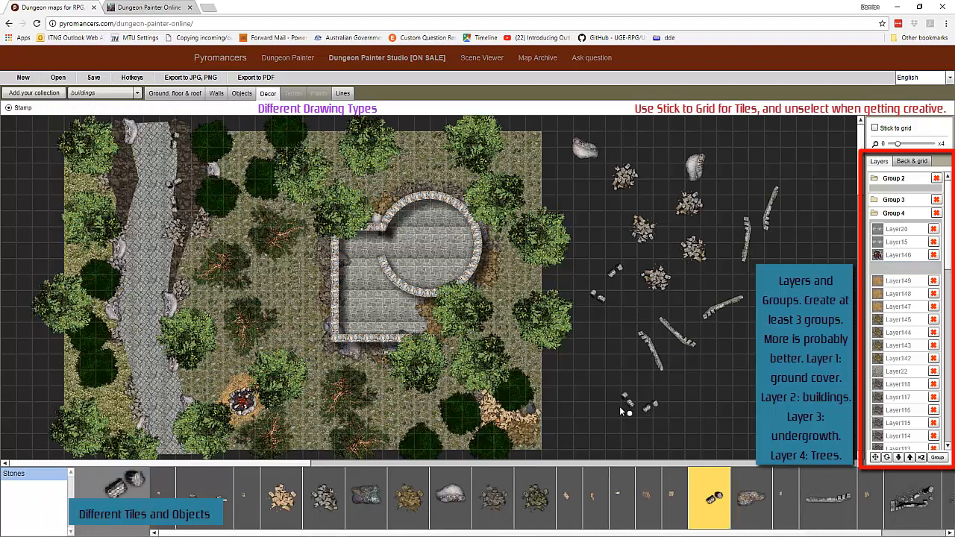
{"action": "left_click", "coordinate": [619, 406]}
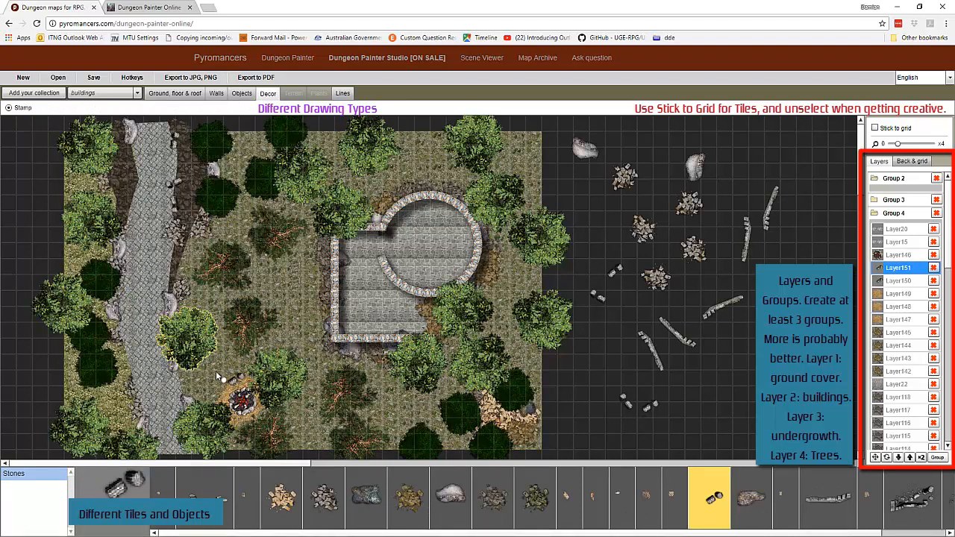
- Stamp more small dark stone blocks outside the map's southeastern edge and around the campfire
{"action": "left_click", "coordinate": [586, 418]}
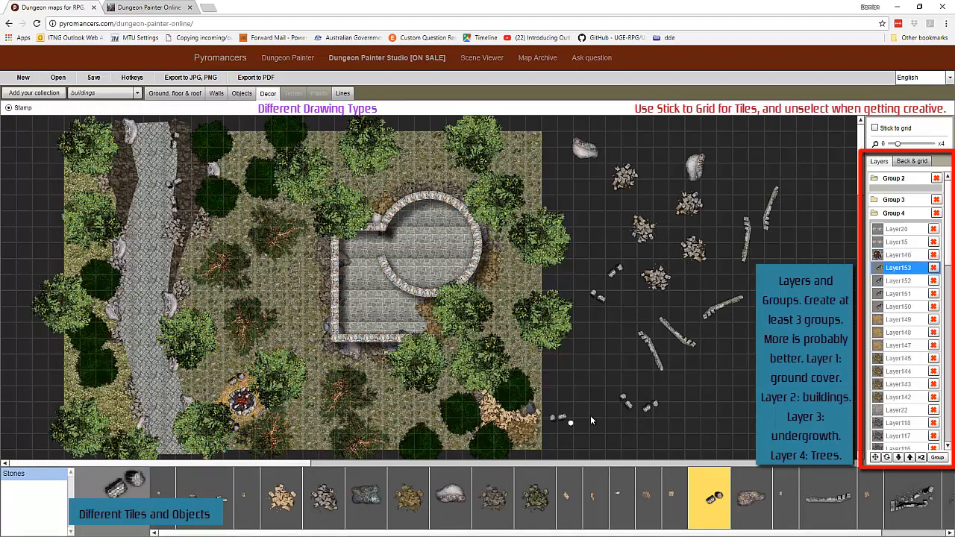
{"action": "left_click", "coordinate": [552, 416]}
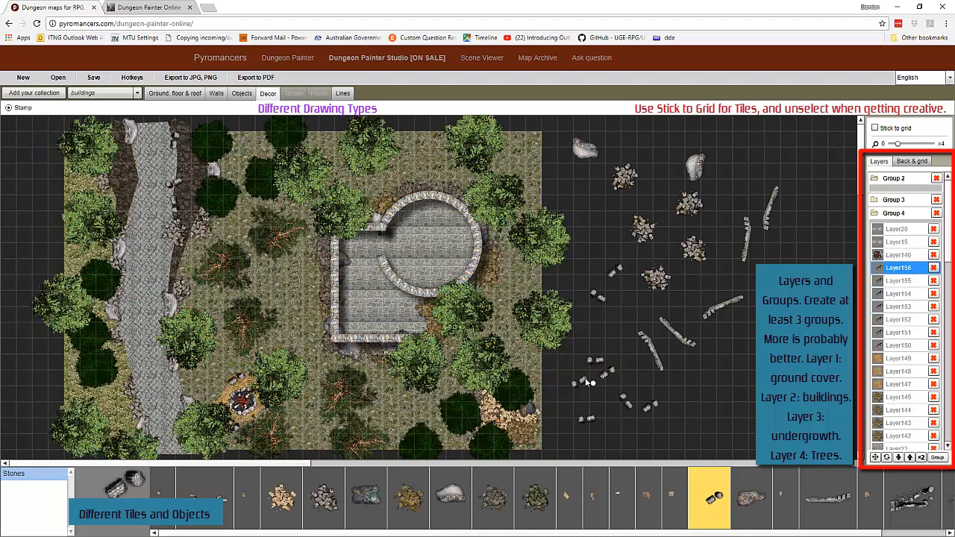
{"action": "left_click", "coordinate": [587, 382]}
{"action": "left_click", "coordinate": [241, 403]}
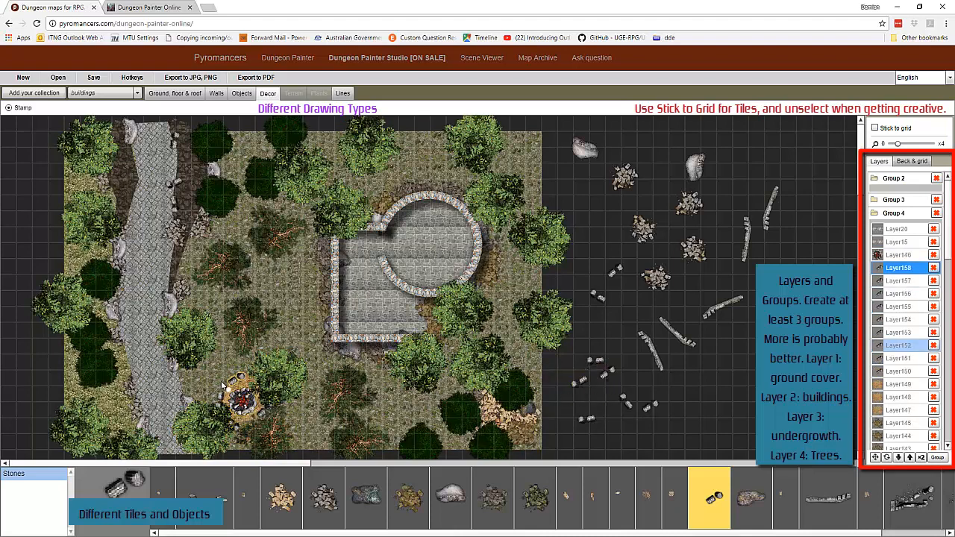
{"action": "left_click", "coordinate": [230, 382]}
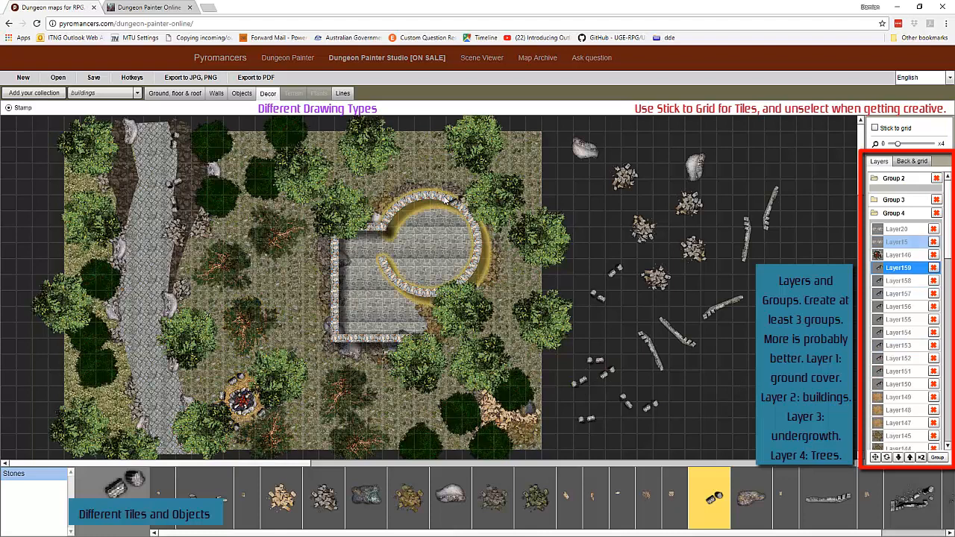
- Select Group 4 and choose the green leaf pile stamp from the Nature collection's Leaves decor
{"action": "left_click", "coordinate": [884, 214]}
{"action": "left_click", "coordinate": [878, 422]}
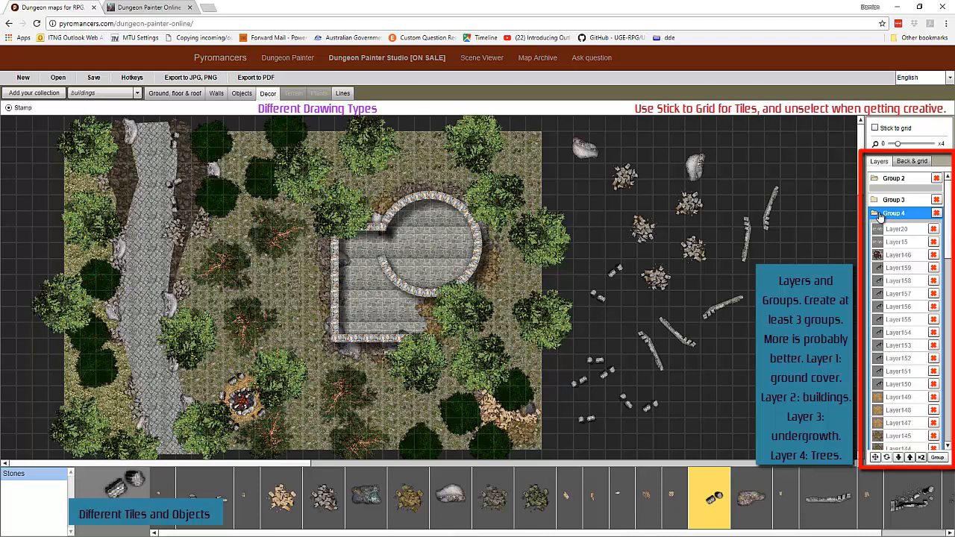
{"action": "left_click", "coordinate": [105, 93]}
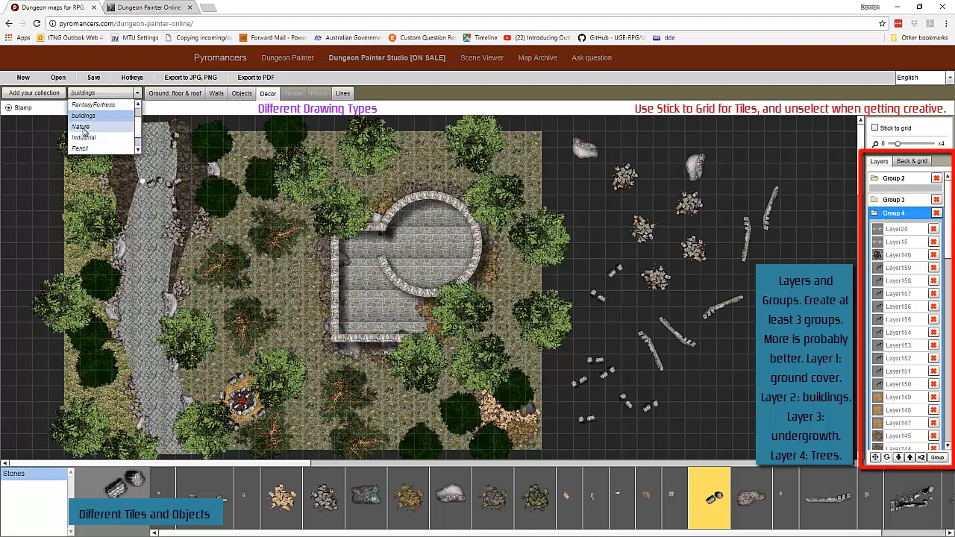
{"action": "left_click", "coordinate": [89, 111]}
{"action": "left_click", "coordinate": [456, 498]}
{"action": "left_click", "coordinate": [316, 504]}
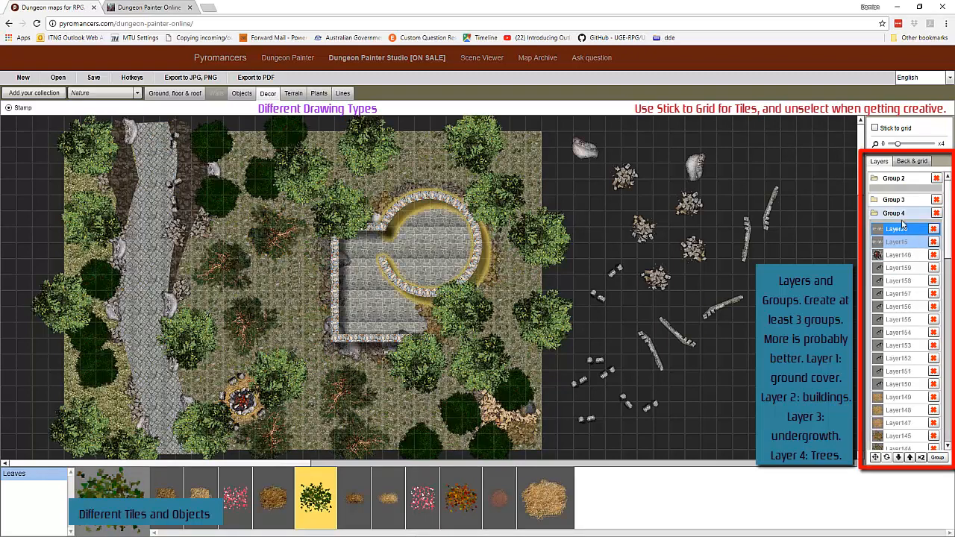
- Collapse Group 4 in the layer list and select Group 1
{"action": "scroll", "coordinate": [907, 276], "scroll_direction": "down", "scroll_amount": 2}
{"action": "scroll", "coordinate": [907, 254], "scroll_direction": "up", "scroll_amount": 3}
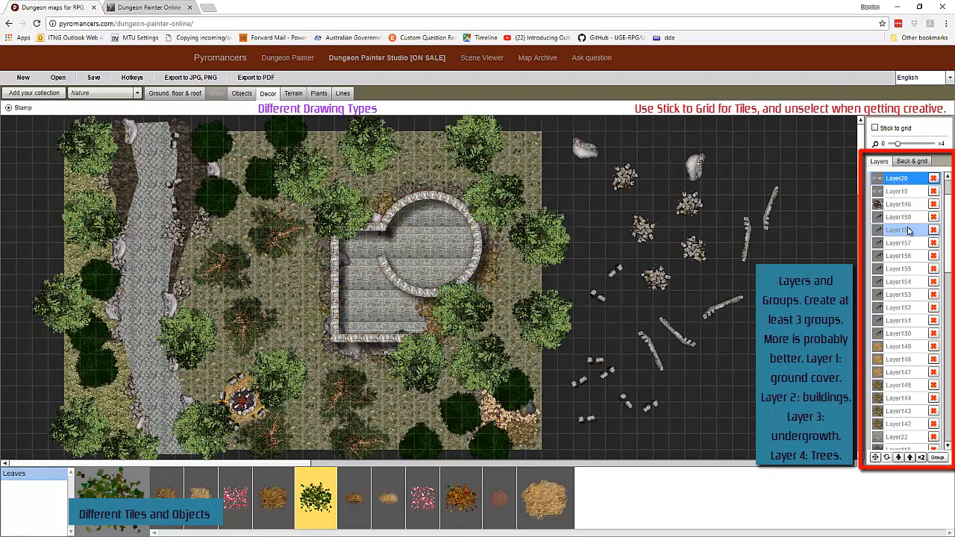
{"action": "left_click", "coordinate": [876, 197]}
{"action": "left_click", "coordinate": [891, 432]}
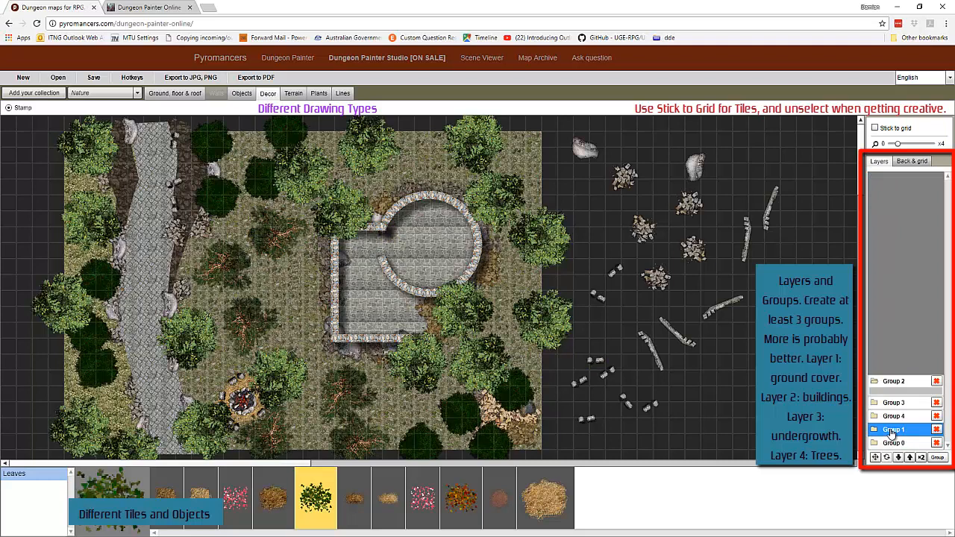
- Expand Group 1 and stamp green leaf piles along the ruin's west wall, around its southwest corner and beside the southwestern bushes
{"action": "left_click", "coordinate": [875, 433]}
{"action": "left_click", "coordinate": [905, 331]}
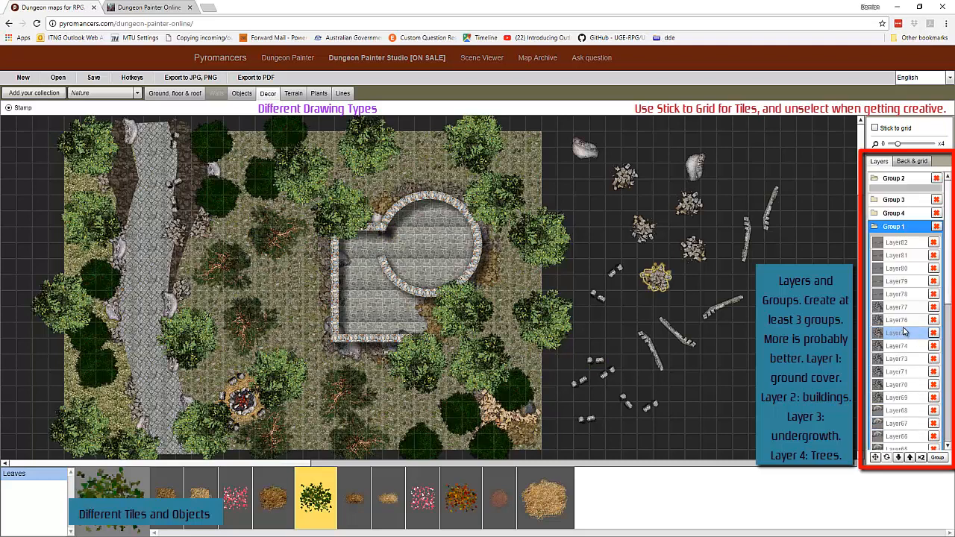
{"action": "left_click", "coordinate": [322, 280]}
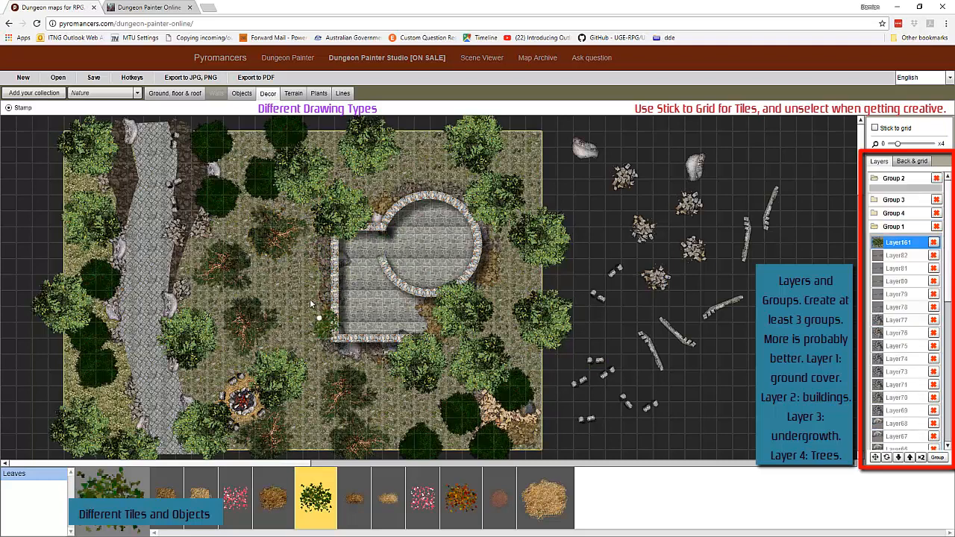
{"action": "left_click", "coordinate": [324, 320]}
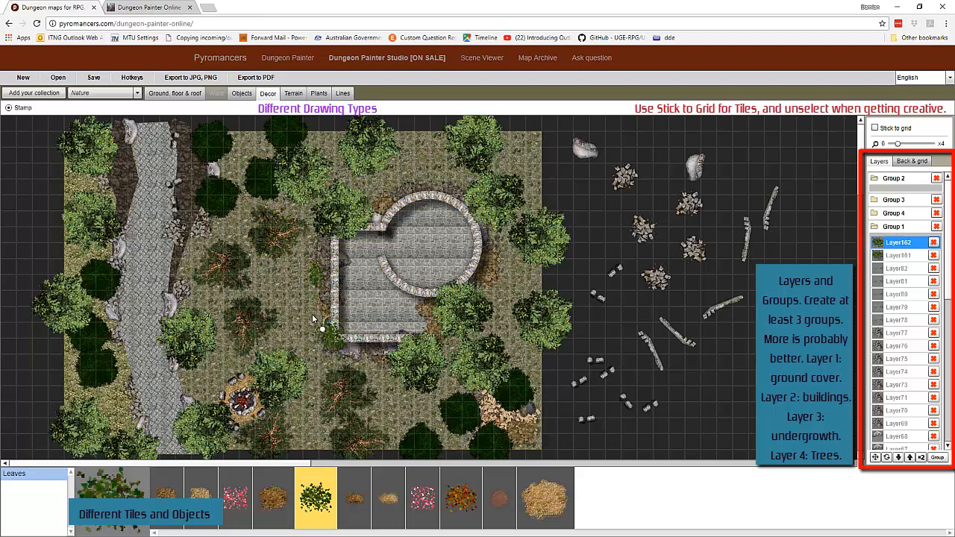
{"action": "left_click", "coordinate": [334, 348]}
{"action": "left_click", "coordinate": [358, 357]}
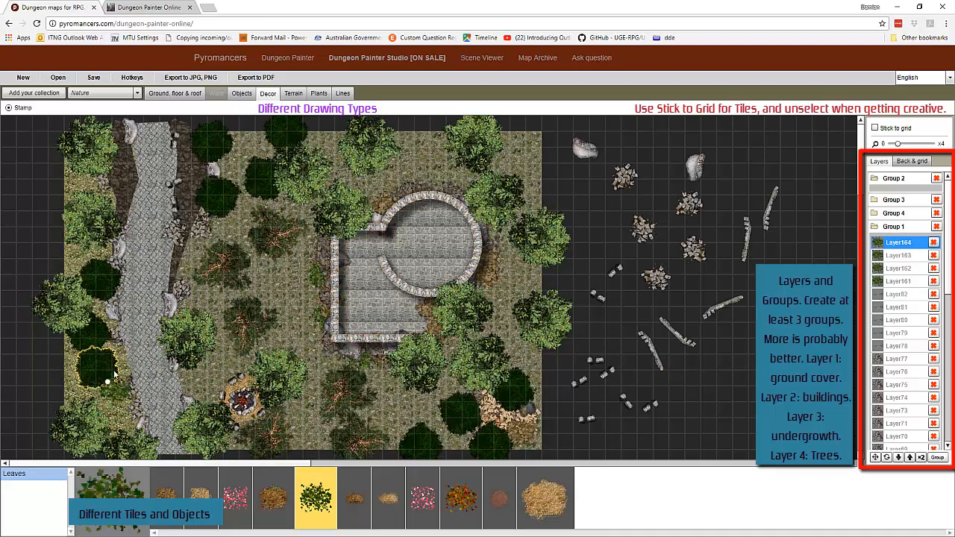
- Choose the orange autumn leaf pile stamp and place piles under the trees along the map's west edge
{"action": "left_click", "coordinate": [461, 498]}
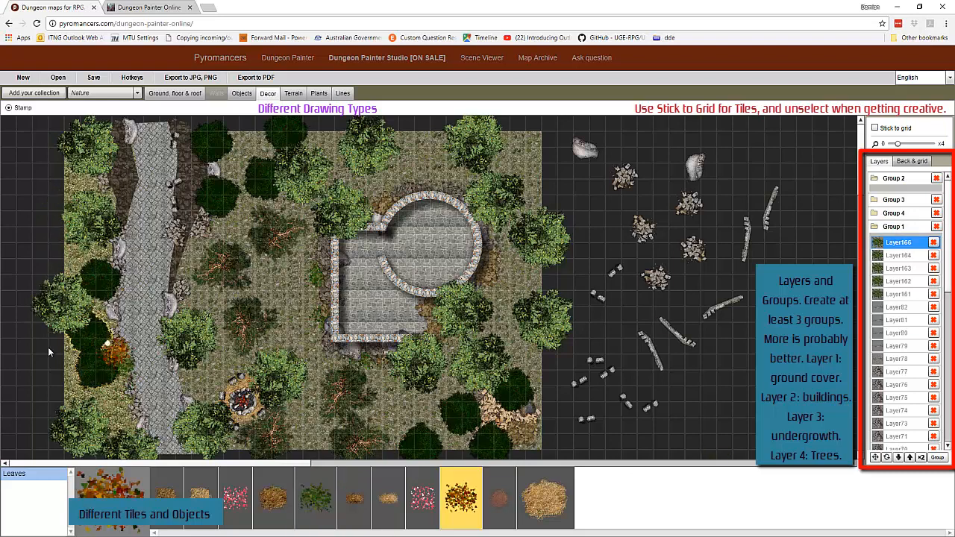
{"action": "left_click", "coordinate": [58, 332]}
{"action": "left_click", "coordinate": [58, 328]}
{"action": "left_click", "coordinate": [61, 158]}
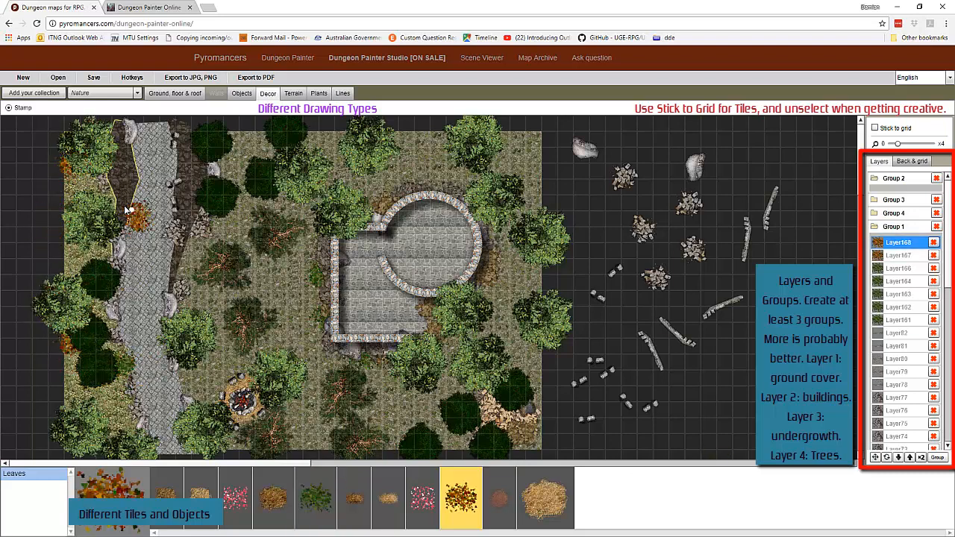
{"action": "left_click", "coordinate": [79, 273]}
- Stamp orange autumn leaf piles among the trees north and northwest of the ruin and between the bushes at the south edge
{"action": "left_click", "coordinate": [298, 132]}
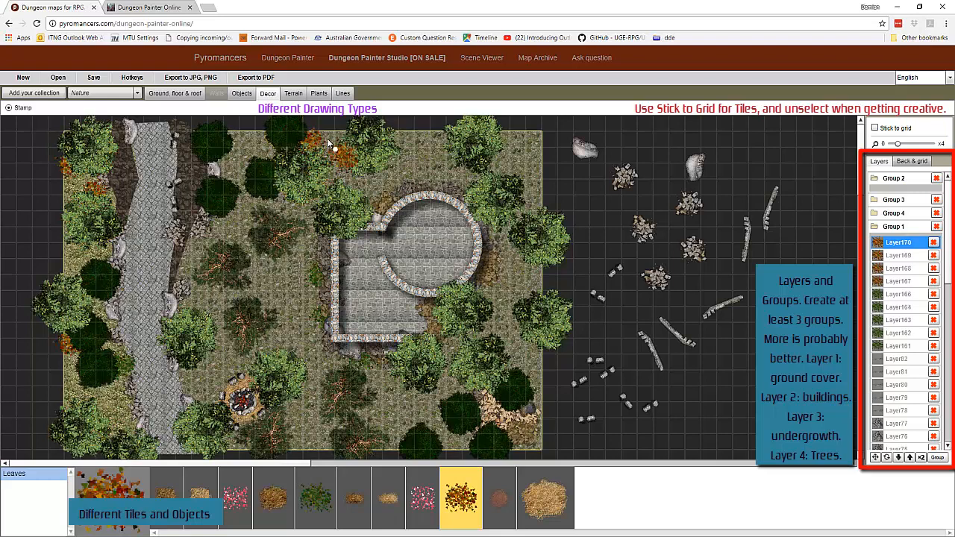
{"action": "left_click", "coordinate": [320, 145]}
{"action": "left_click", "coordinate": [295, 202]}
{"action": "left_click", "coordinate": [458, 442]}
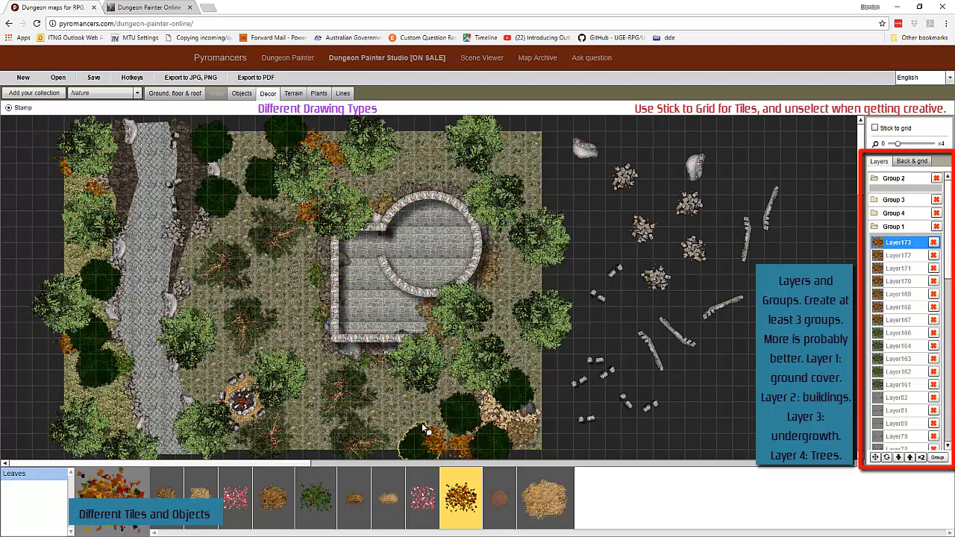
{"action": "left_click", "coordinate": [439, 421]}
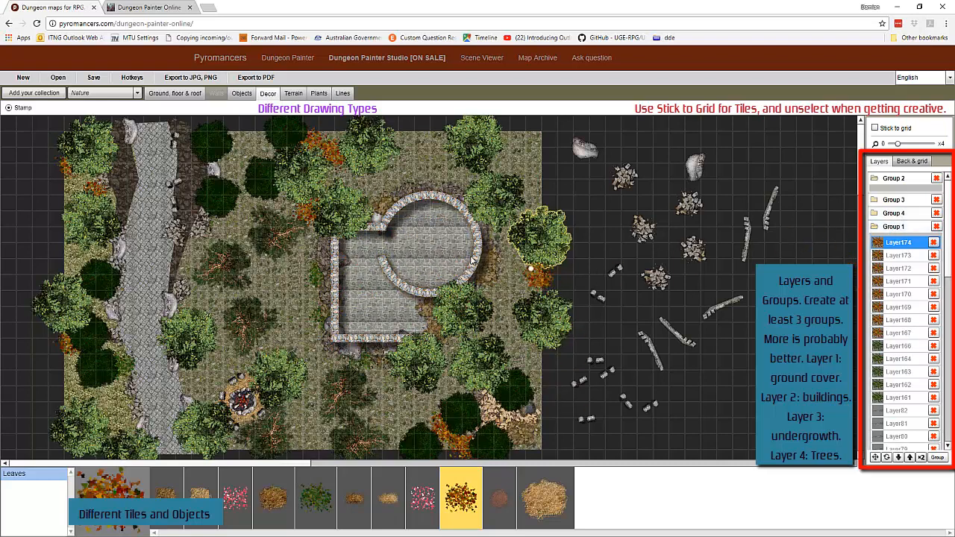
- Select the topmost autumn leaf layer in Group 1 and choose the small light straw pile stamp
{"action": "scroll", "coordinate": [902, 332], "scroll_direction": "down", "scroll_amount": 3}
{"action": "scroll", "coordinate": [902, 337], "scroll_direction": "up", "scroll_amount": 5}
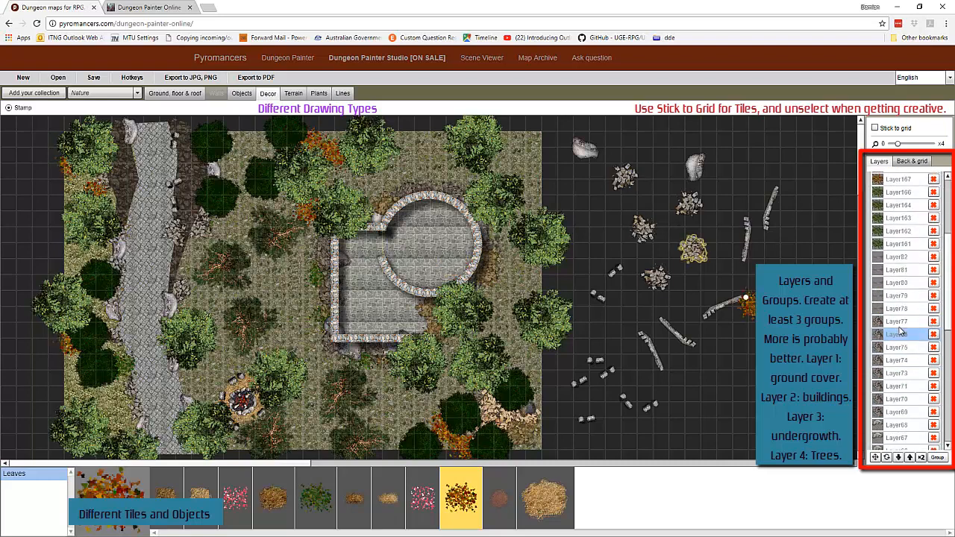
{"action": "left_click", "coordinate": [903, 243]}
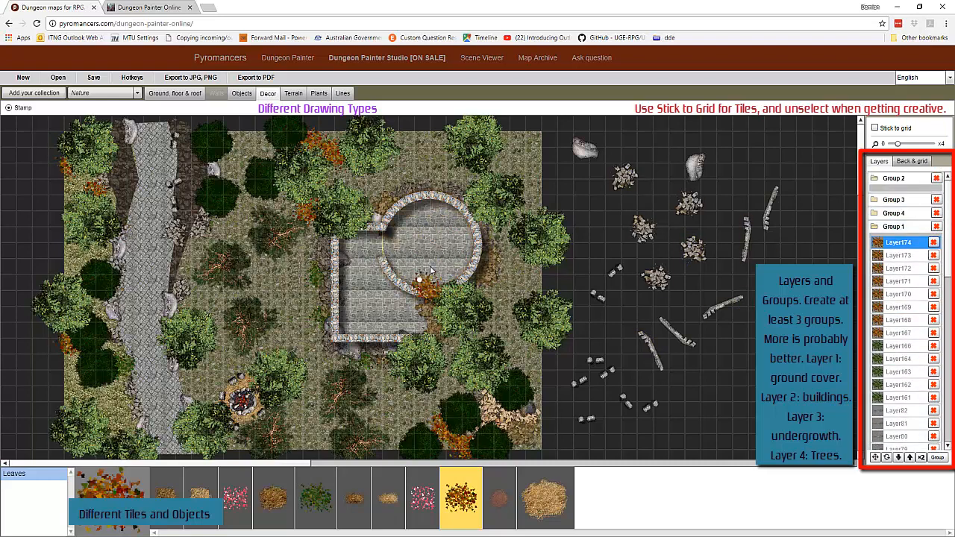
{"action": "left_click", "coordinate": [388, 498]}
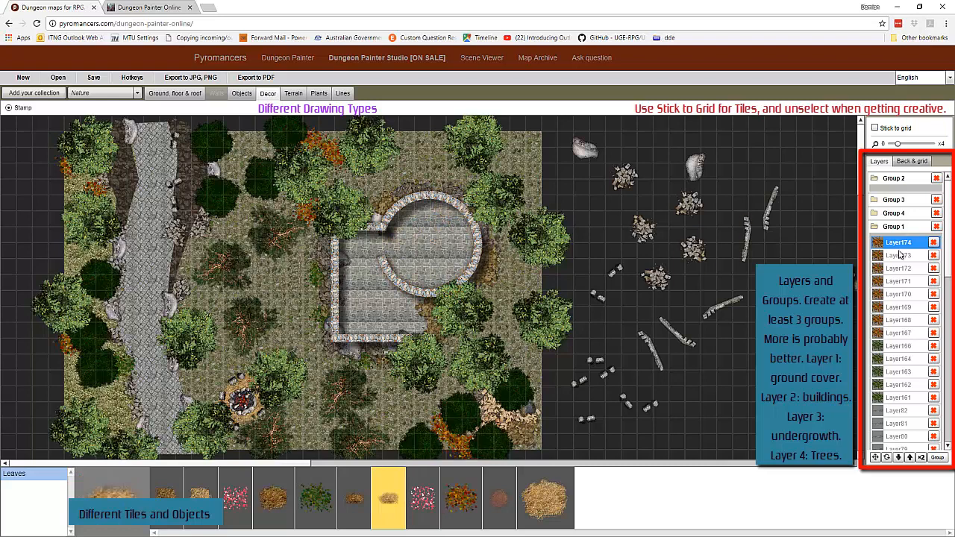
- Delete Layer82 through Layer73 from Group 1 to remove the broken wall pieces and rubble piles outside the map
{"action": "scroll", "coordinate": [901, 255], "scroll_direction": "down", "scroll_amount": 10}
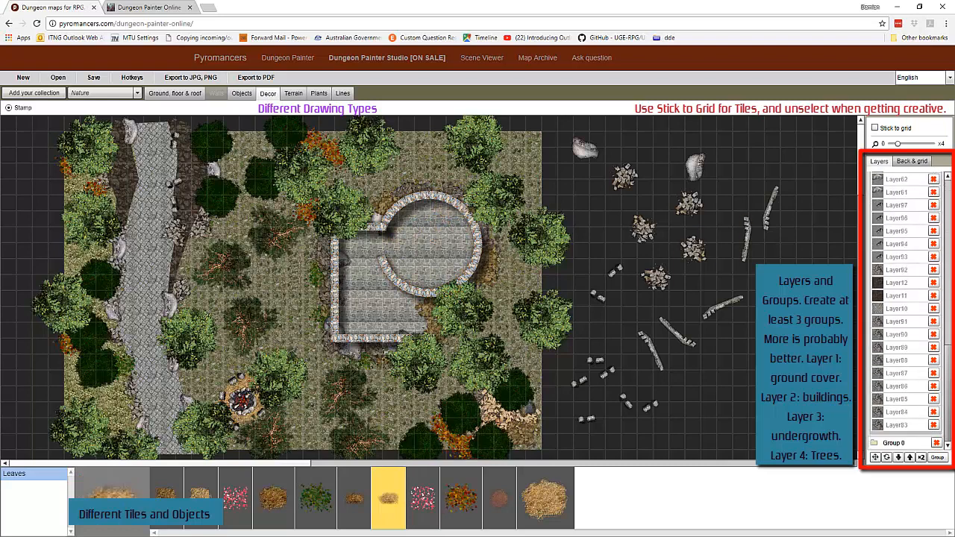
{"action": "scroll", "coordinate": [896, 239], "scroll_direction": "up", "scroll_amount": 5}
{"action": "left_click", "coordinate": [896, 232]}
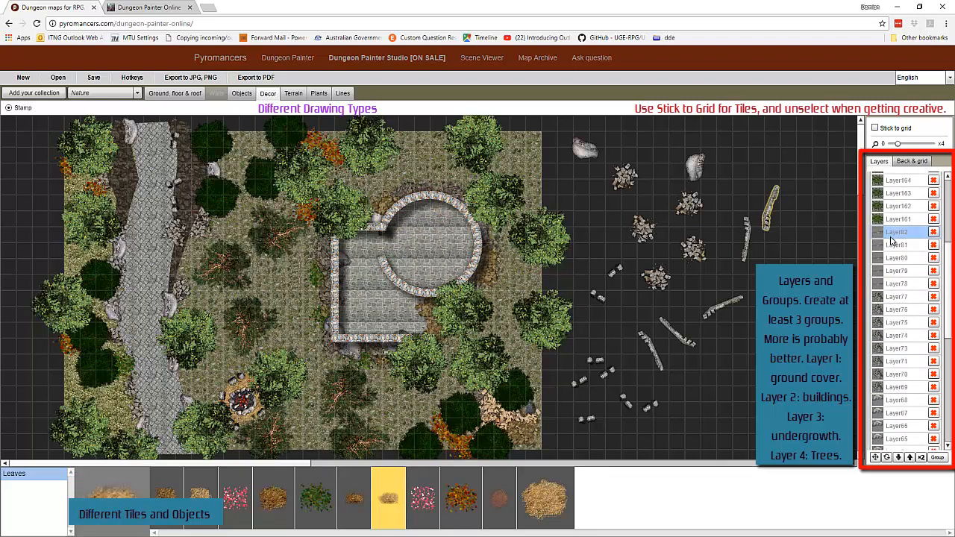
{"action": "left_click", "coordinate": [933, 232]}
{"action": "left_click", "coordinate": [933, 232]}
{"action": "left_click", "coordinate": [934, 232]}
{"action": "left_click", "coordinate": [934, 232]}
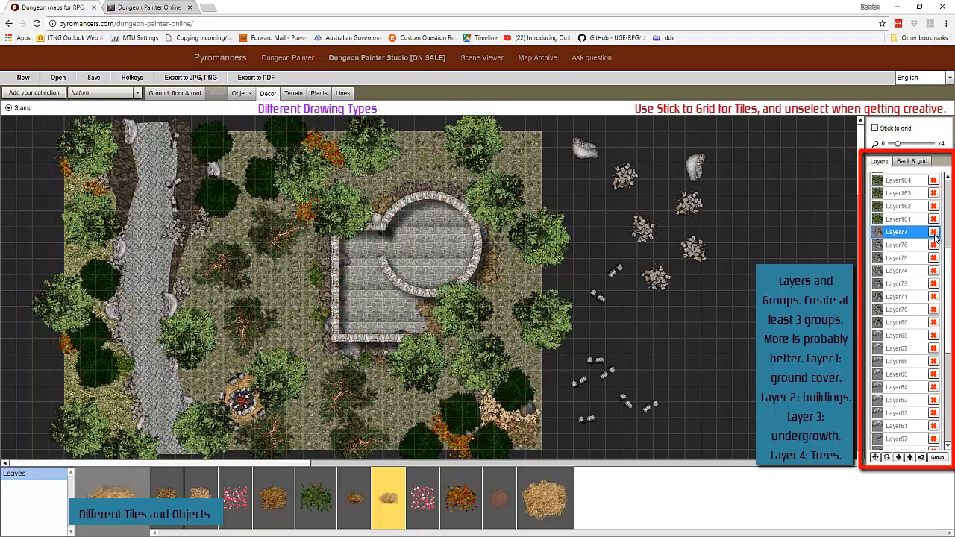
{"action": "left_click", "coordinate": [934, 232]}
{"action": "left_click", "coordinate": [933, 232]}
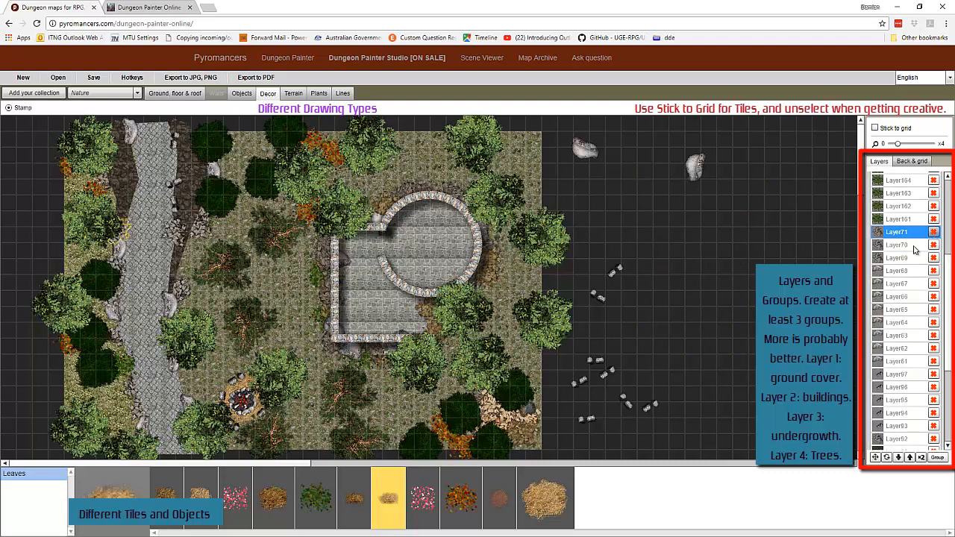
- Collapse Group 1, expand Group 4 and look through its layers
{"action": "scroll", "coordinate": [915, 247], "scroll_direction": "up", "scroll_amount": 3}
{"action": "left_click", "coordinate": [877, 227]}
{"action": "left_click", "coordinate": [871, 415]}
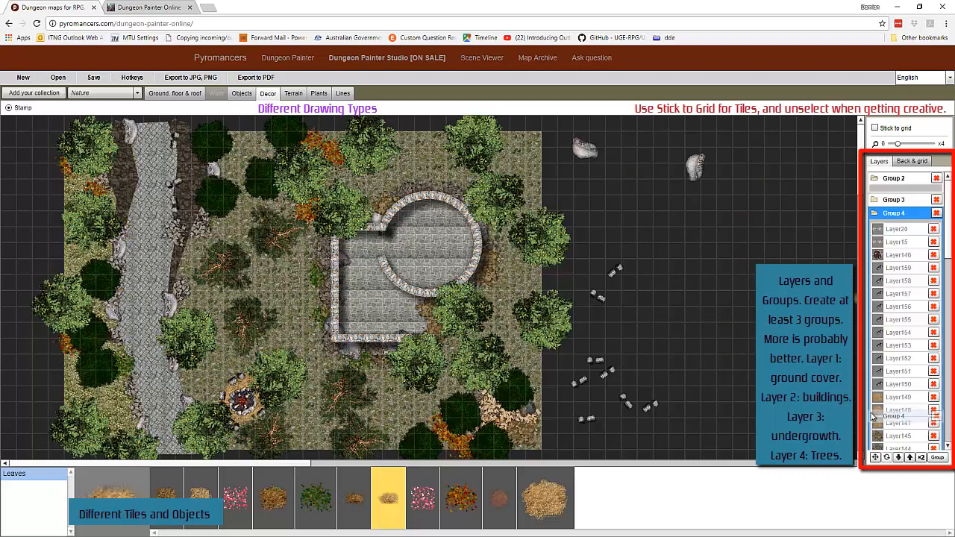
{"action": "scroll", "coordinate": [896, 364], "scroll_direction": "down", "scroll_amount": 3}
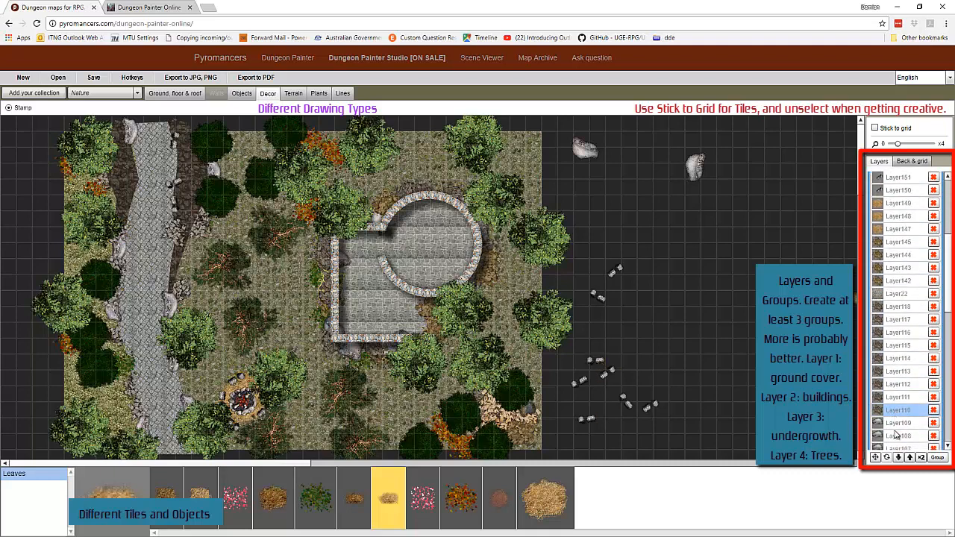
{"action": "scroll", "coordinate": [896, 435], "scroll_direction": "down", "scroll_amount": 10}
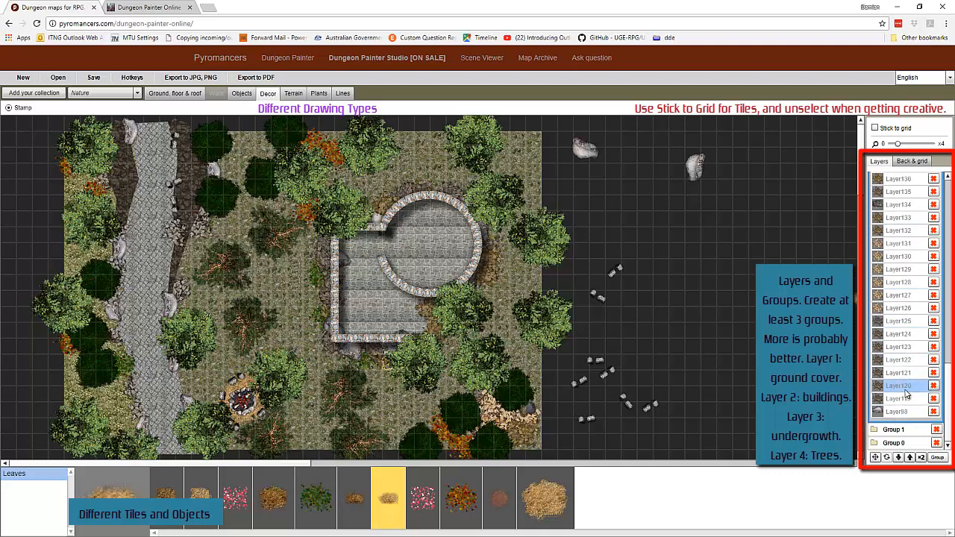
{"action": "scroll", "coordinate": [905, 394], "scroll_direction": "up", "scroll_amount": 10}
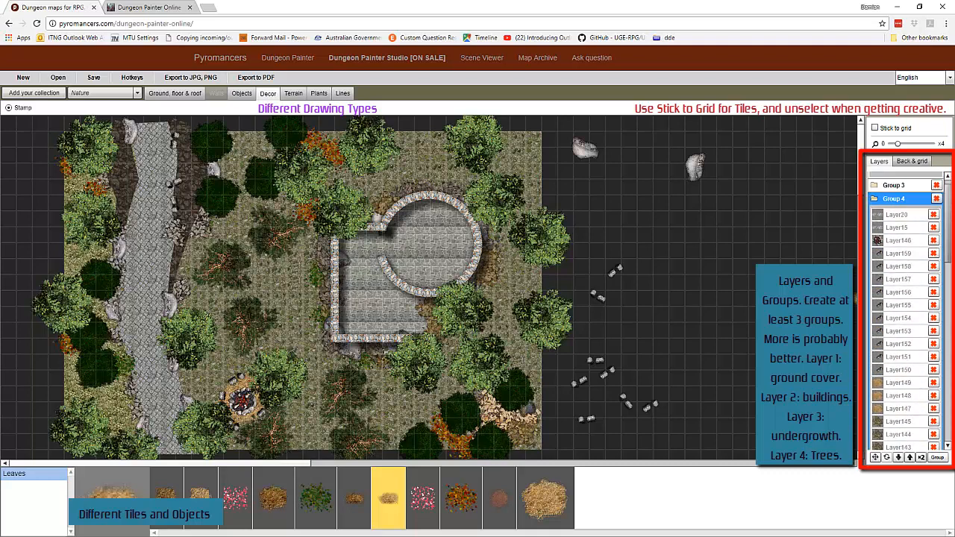
{"action": "scroll", "coordinate": [906, 311], "scroll_direction": "up", "scroll_amount": 1}
{"action": "left_click", "coordinate": [875, 200]}
{"action": "left_click", "coordinate": [875, 200]}
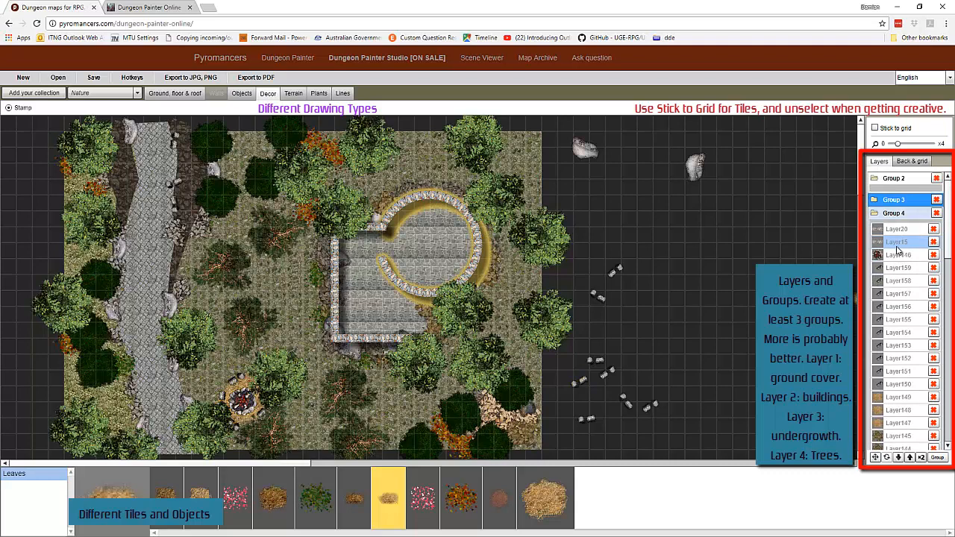
- Stamp a small light straw pile at the round room's northwest wall and move its layer below the curved wall's Layer15
{"action": "left_click", "coordinate": [898, 246]}
{"action": "left_click", "coordinate": [385, 203]}
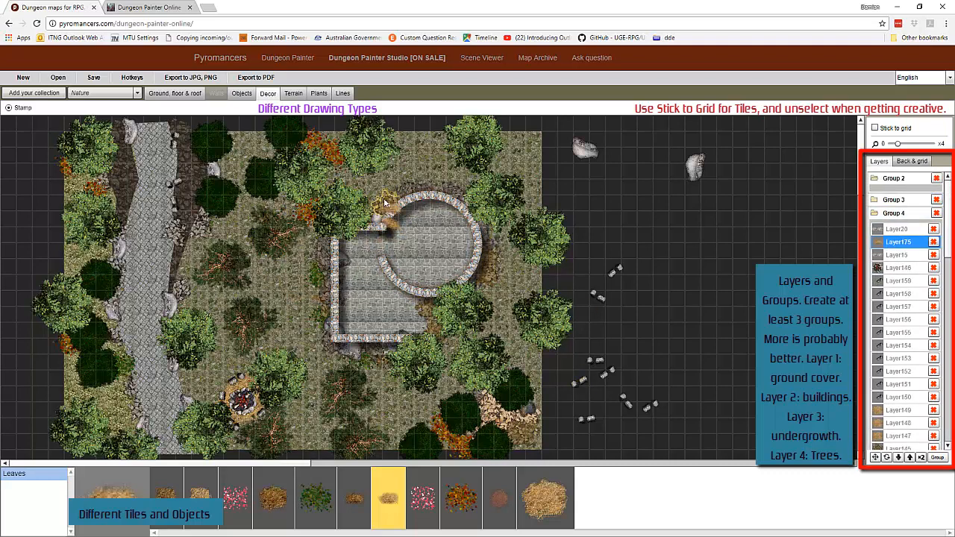
{"action": "left_click_drag", "start_coordinate": [891, 245], "coordinate": [887, 265]}
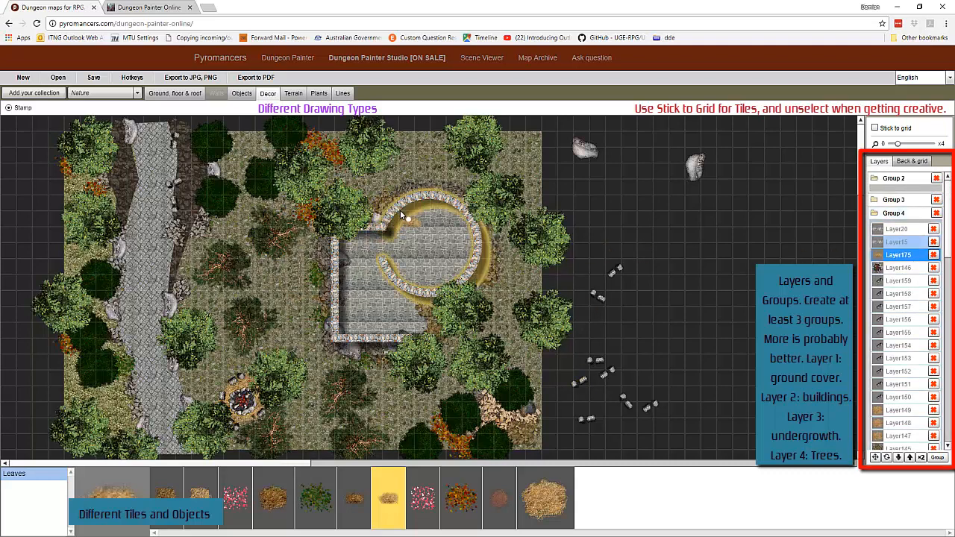
- Stamp larger brown straw piles along the round room's walls, in its doorway and in the corners of the rectangular room
{"action": "left_click", "coordinate": [289, 500]}
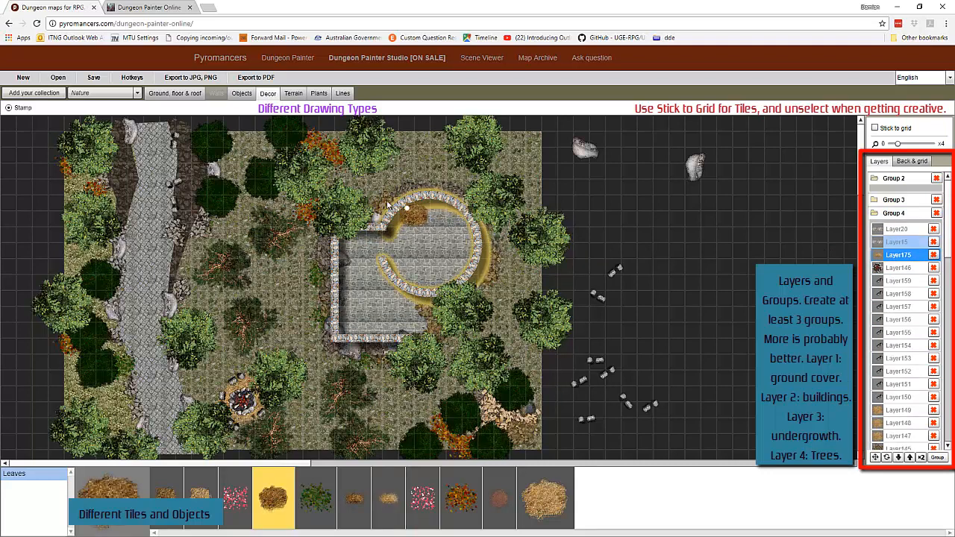
{"action": "left_click", "coordinate": [400, 197]}
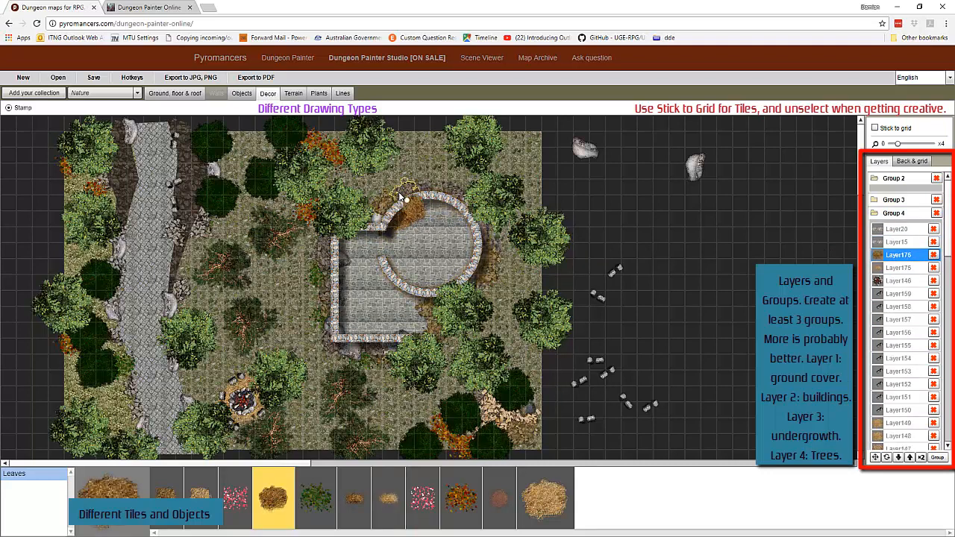
{"action": "left_click", "coordinate": [438, 196]}
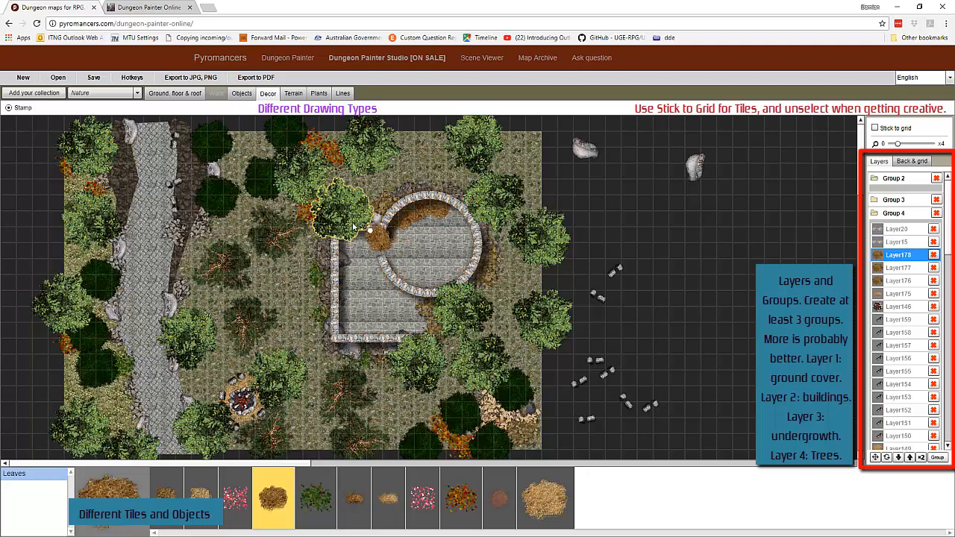
{"action": "left_click", "coordinate": [354, 227]}
{"action": "left_click", "coordinate": [335, 230]}
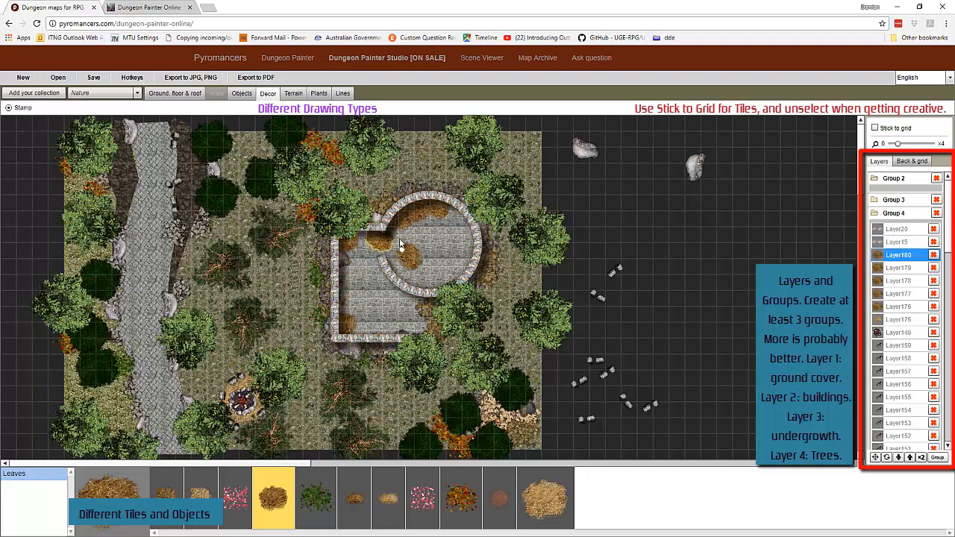
{"action": "left_click", "coordinate": [371, 245]}
{"action": "left_click", "coordinate": [384, 263]}
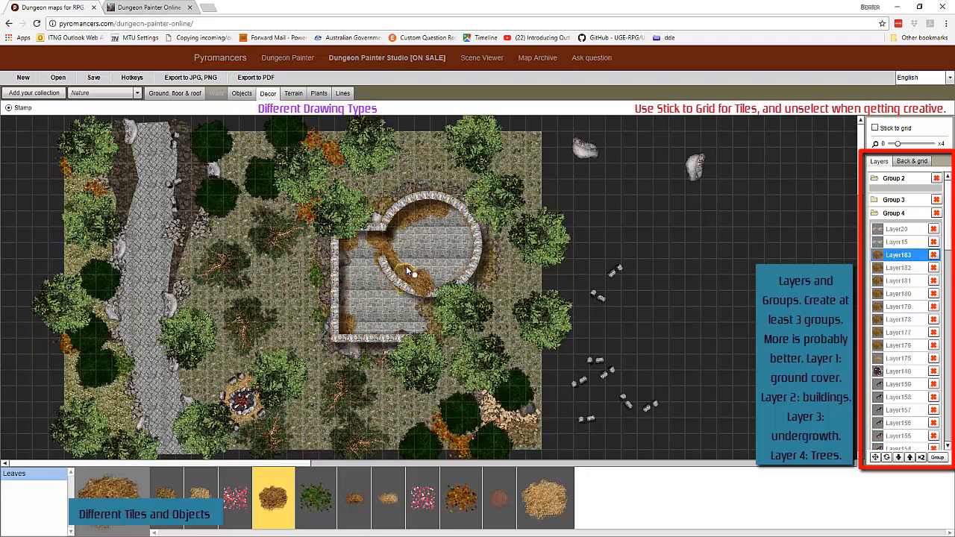
{"action": "left_click", "coordinate": [415, 277]}
- Choose the large light straw stamp and scatter piles along the round room's east wall and around the inner curved wall
{"action": "left_click", "coordinate": [388, 488]}
{"action": "left_click", "coordinate": [201, 485]}
{"action": "left_click", "coordinate": [417, 269]}
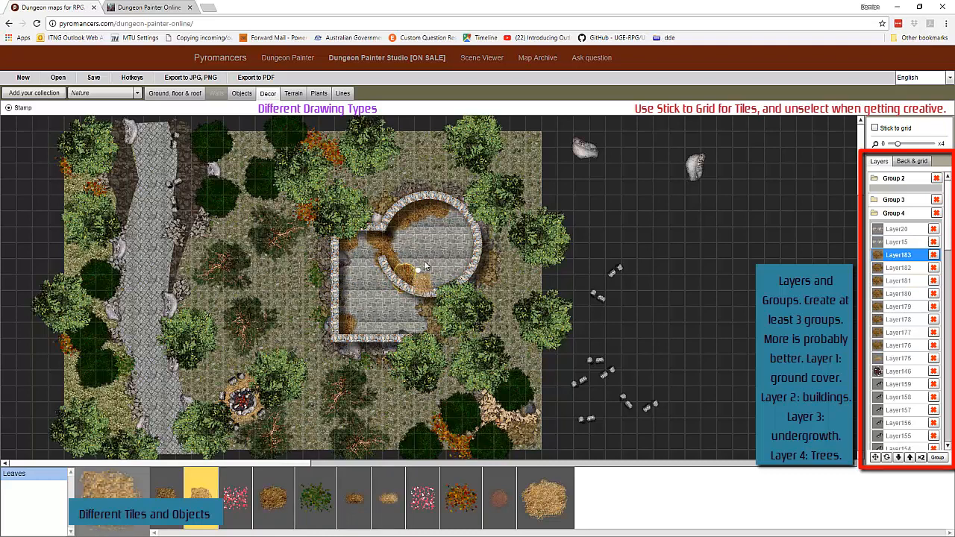
{"action": "left_click", "coordinate": [471, 244]}
{"action": "left_click", "coordinate": [453, 245]}
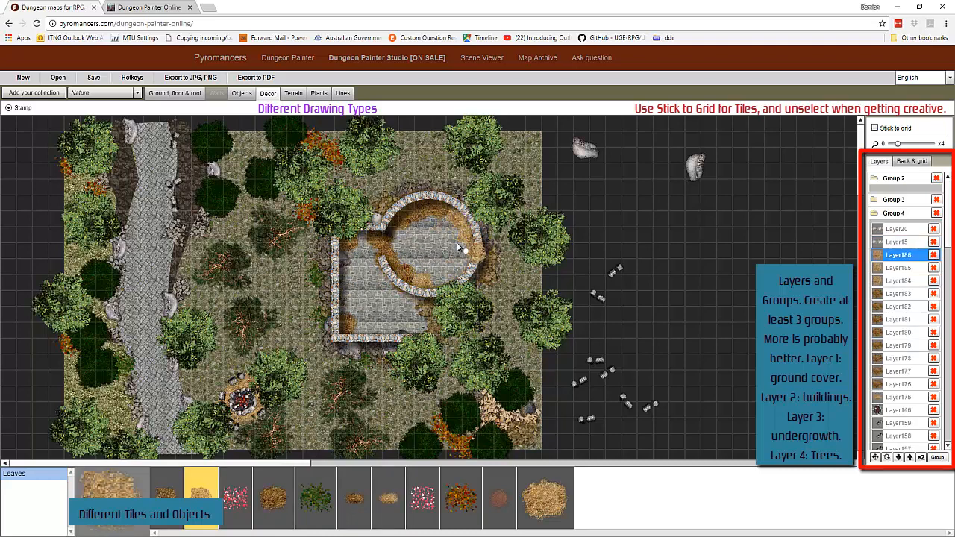
{"action": "left_click", "coordinate": [411, 286]}
{"action": "left_click", "coordinate": [409, 287]}
{"action": "left_click", "coordinate": [399, 287]}
{"action": "left_click", "coordinate": [385, 269]}
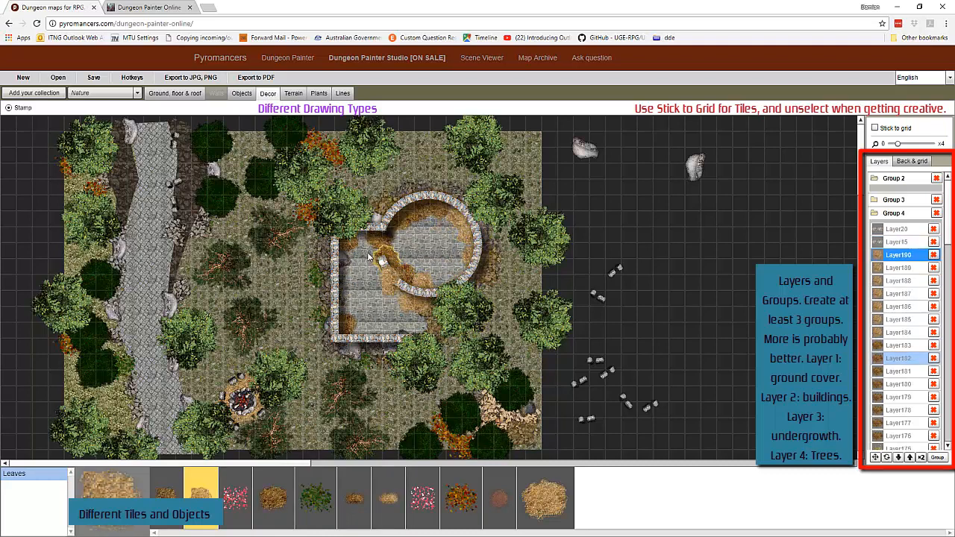
- Stamp light straw piles by the doorway and along the south and west walls of the rectangular room
{"action": "left_click", "coordinate": [379, 258]}
{"action": "left_click", "coordinate": [352, 328]}
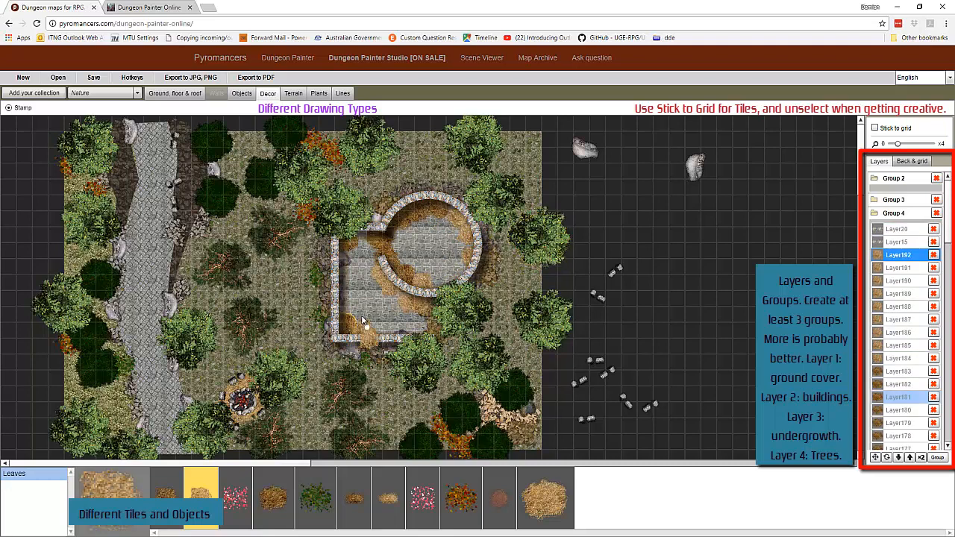
{"action": "left_click", "coordinate": [369, 325]}
{"action": "left_click", "coordinate": [322, 270]}
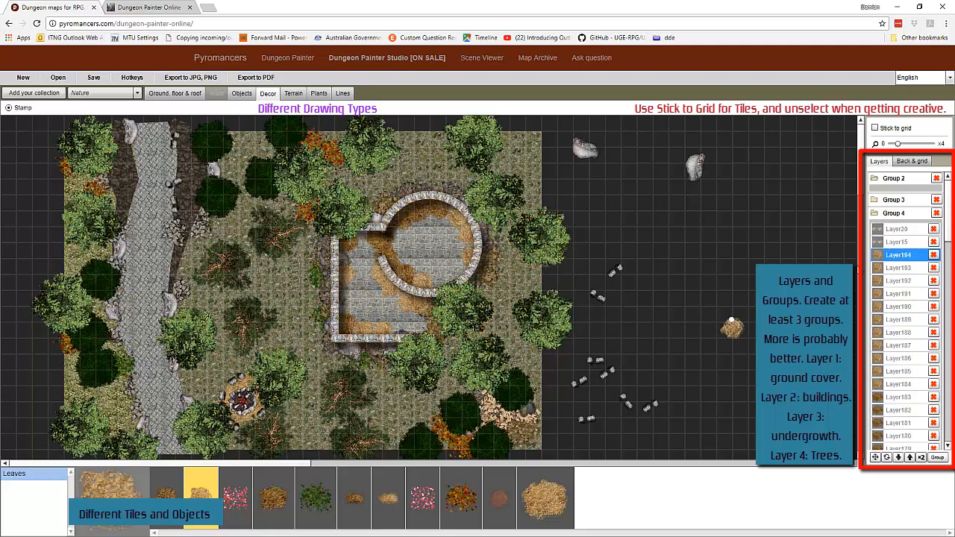
- Select Layer20 in Group 4, choose the grey rubble stamp from the buildings collection's Stones decor, and cover the round room's north wall with it
{"action": "left_click", "coordinate": [904, 231]}
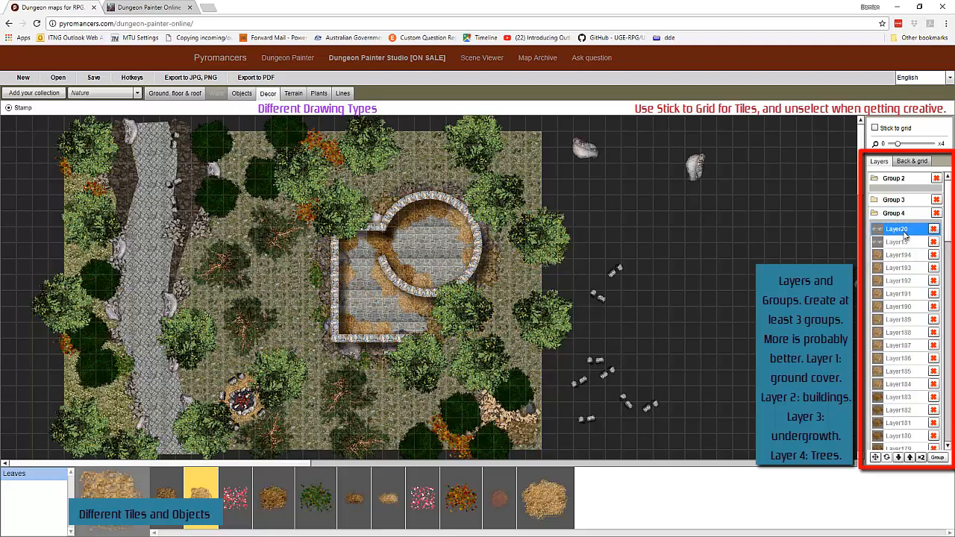
{"action": "left_click", "coordinate": [241, 94]}
{"action": "left_click", "coordinate": [102, 93]}
{"action": "left_click", "coordinate": [102, 117]}
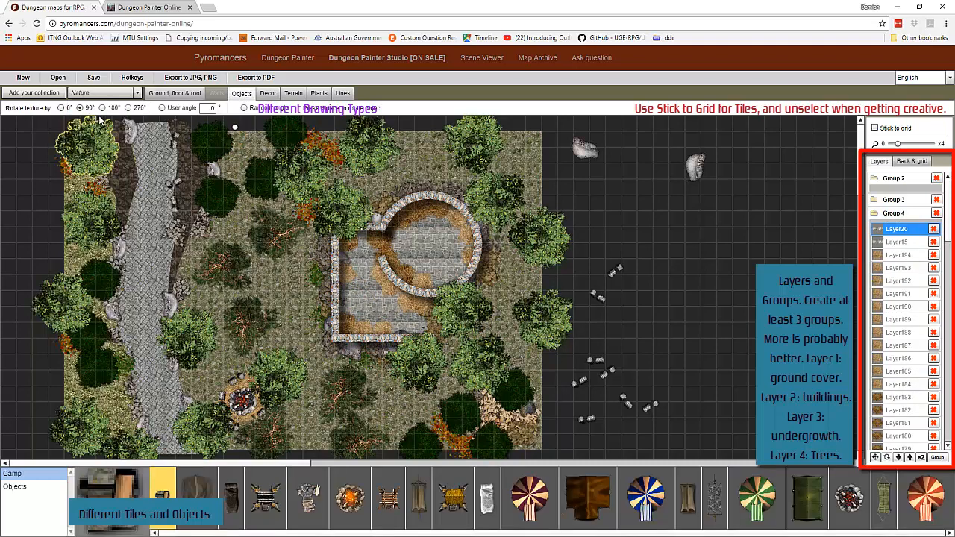
{"action": "left_click", "coordinate": [265, 94]}
{"action": "left_click", "coordinate": [294, 94]}
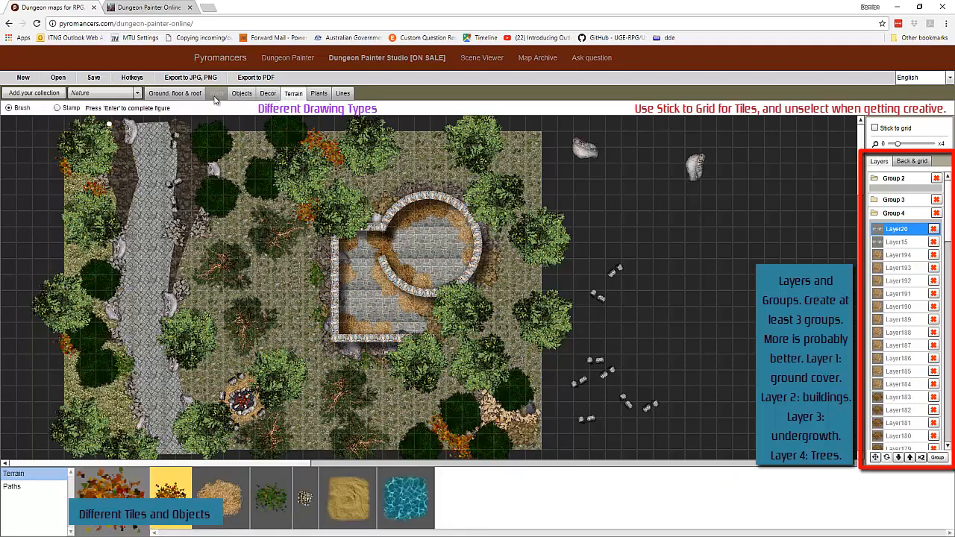
{"action": "left_click", "coordinate": [102, 92]}
{"action": "left_click", "coordinate": [88, 105]}
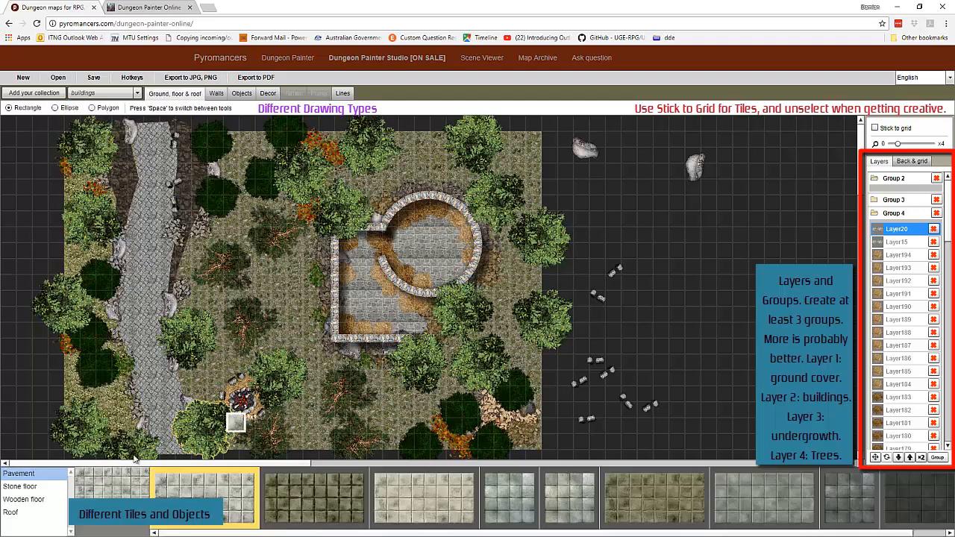
{"action": "left_click", "coordinate": [240, 94]}
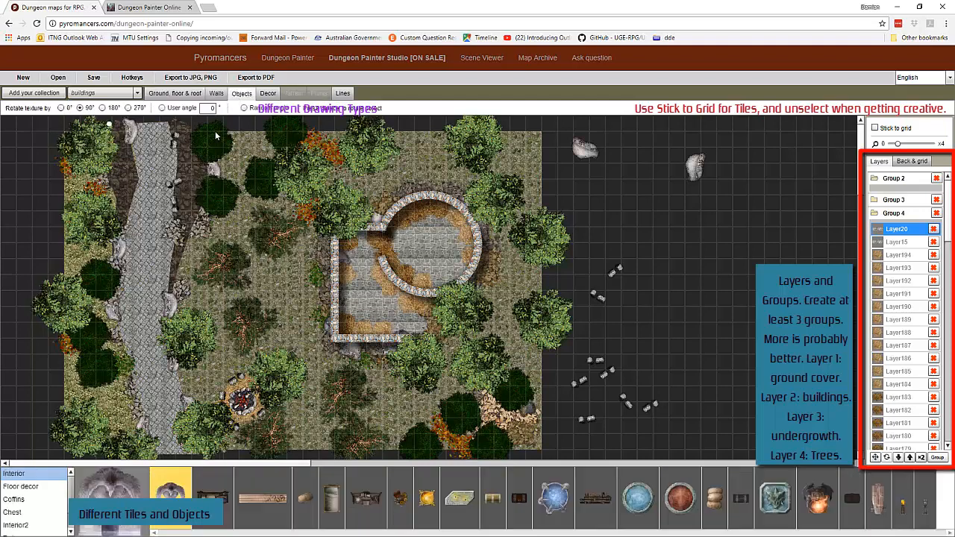
{"action": "left_click", "coordinate": [266, 94]}
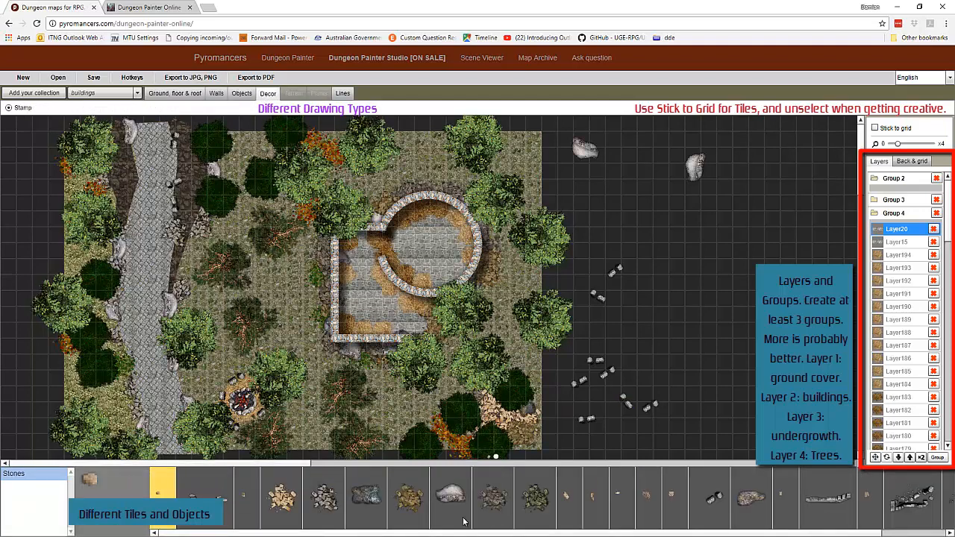
{"action": "left_click", "coordinate": [326, 500]}
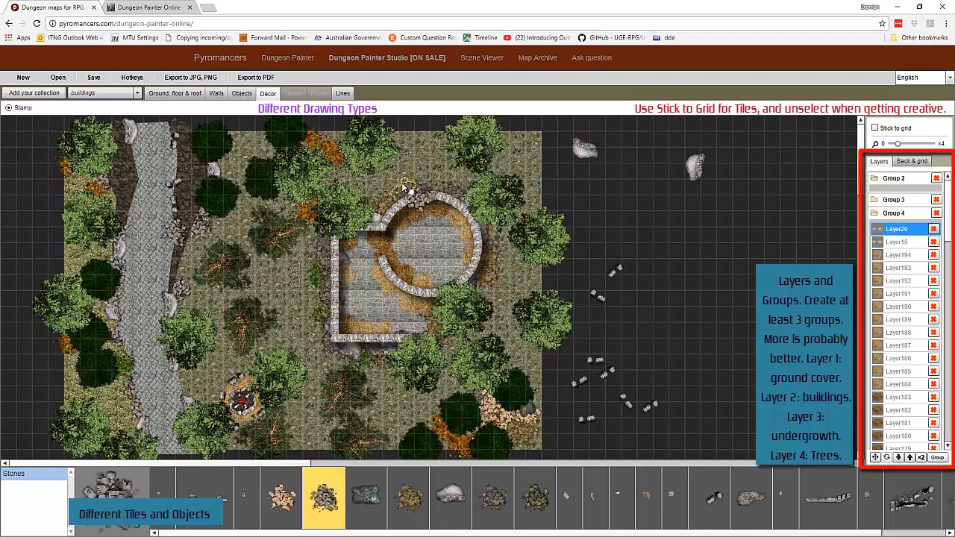
{"action": "left_click", "coordinate": [413, 188]}
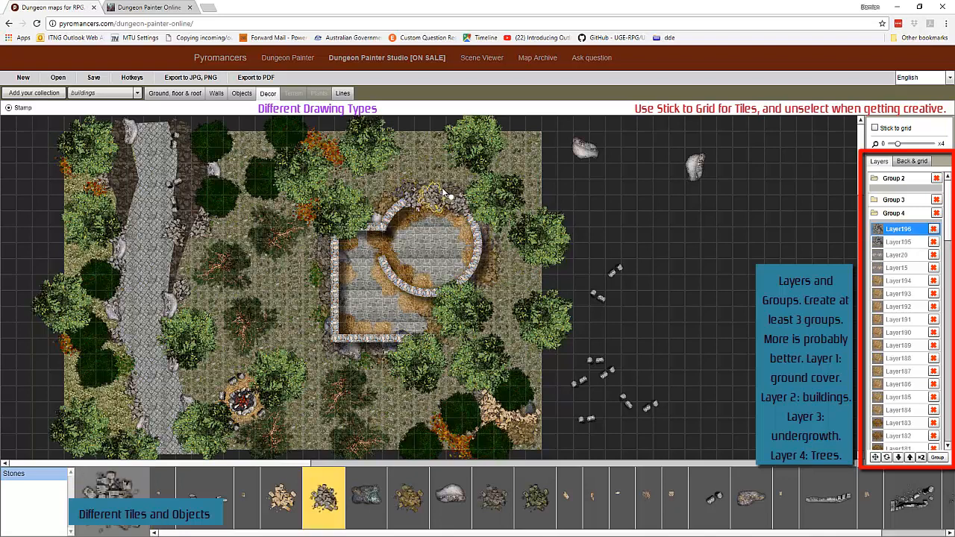
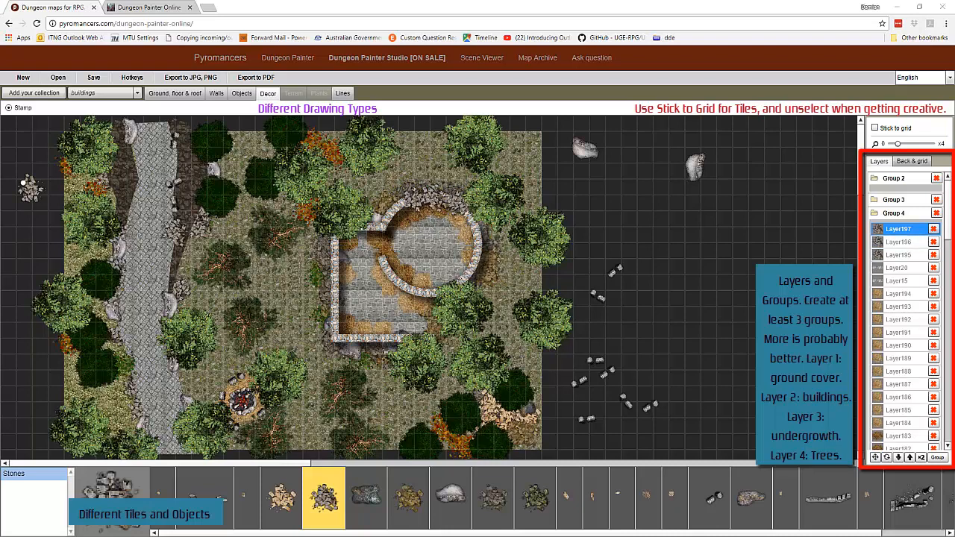
- Stamp grey rubble over the east end of the rectangular room's south wall and on the round room's northwest and southeast walls
{"action": "left_click", "coordinate": [391, 336]}
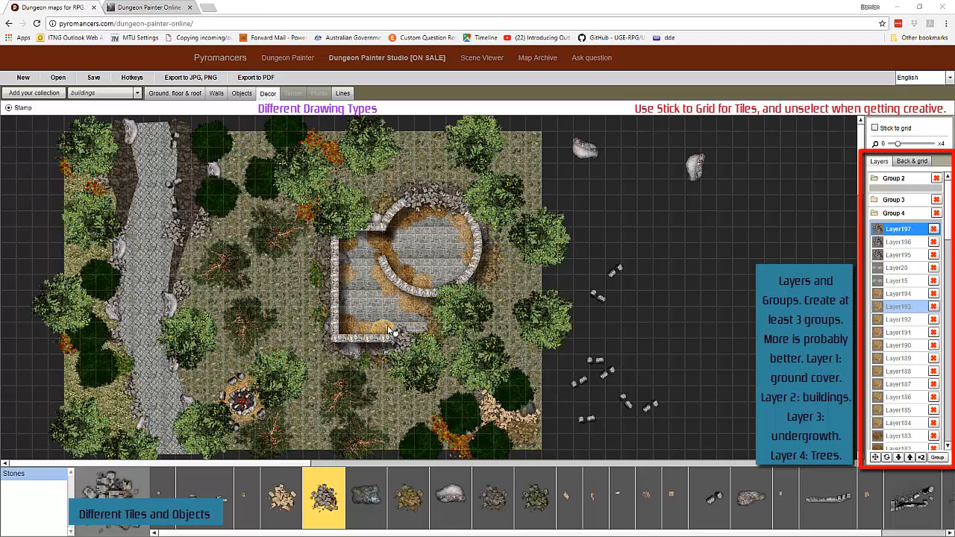
{"action": "left_click", "coordinate": [379, 337]}
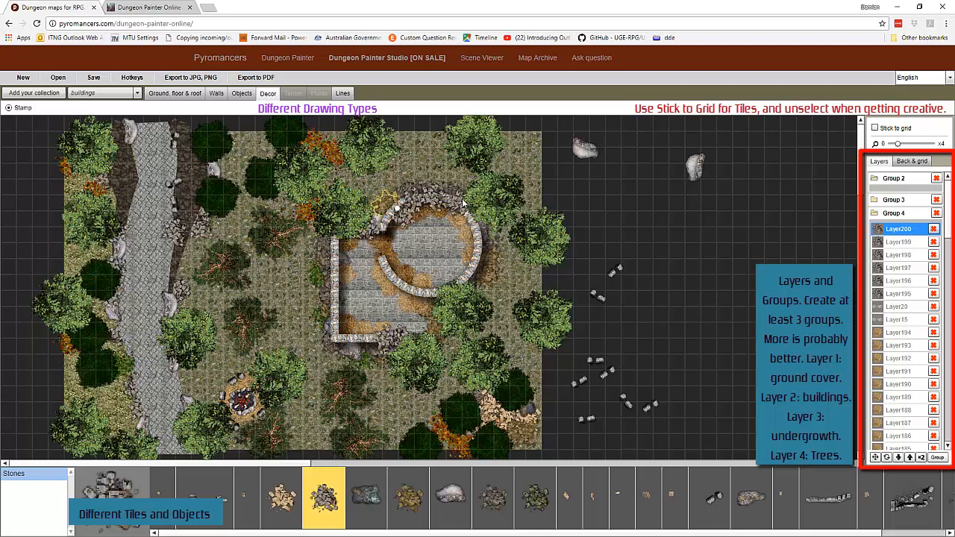
{"action": "left_click", "coordinate": [452, 276]}
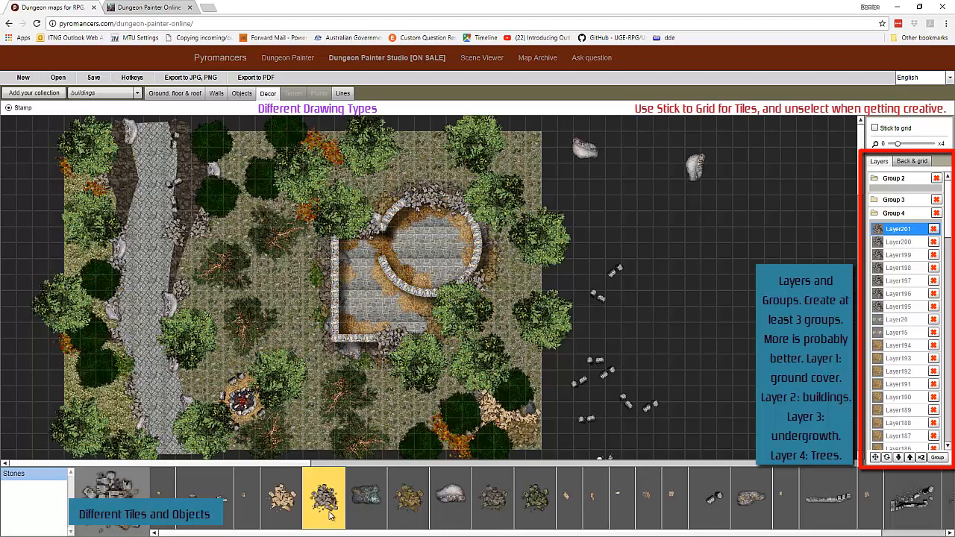
- Choose the dark green Forest tree with orange branches from the Nature collection's plants and stamp it over the round room's northwest wall
{"action": "left_click", "coordinate": [105, 93]}
{"action": "left_click", "coordinate": [97, 130]}
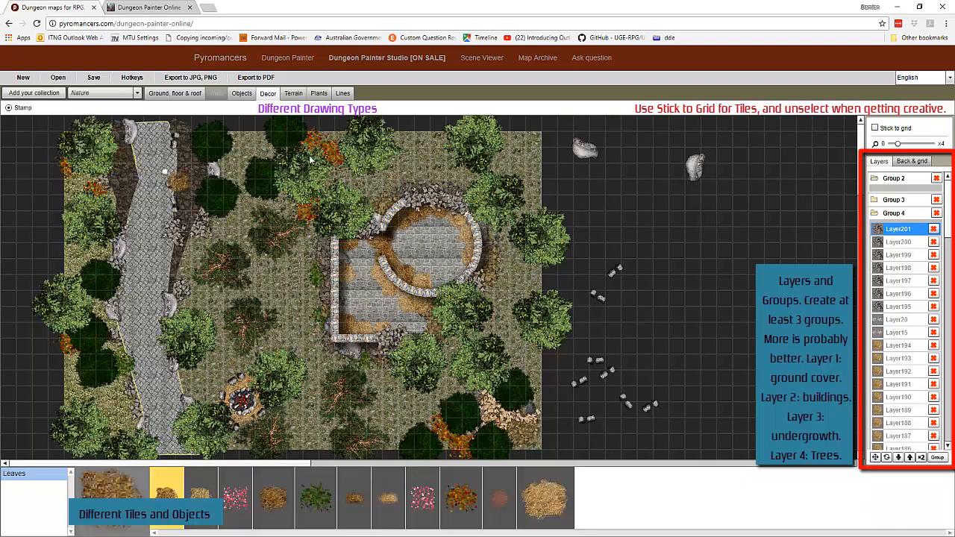
{"action": "left_click", "coordinate": [319, 93]}
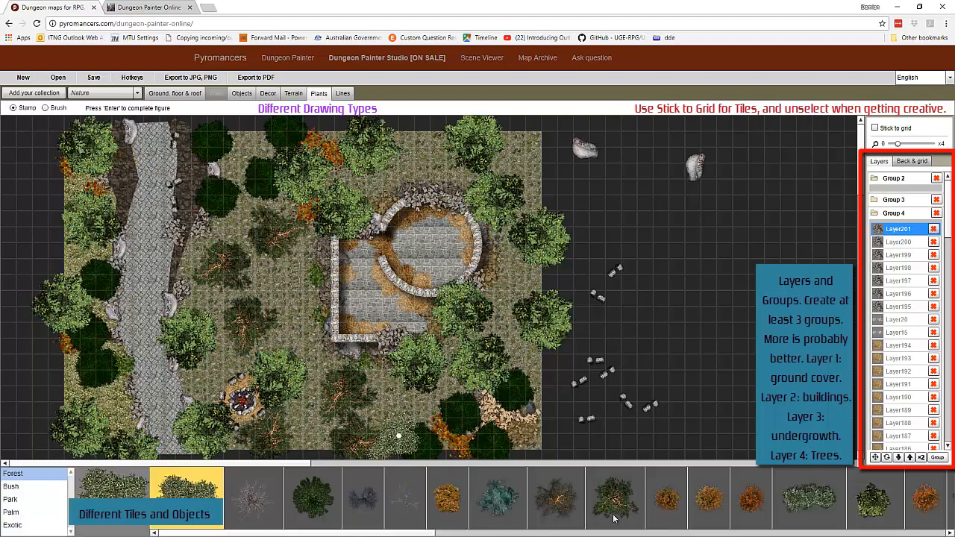
{"action": "left_click_drag", "start_coordinate": [581, 535], "coordinate": [783, 534]}
{"action": "left_click", "coordinate": [382, 498]}
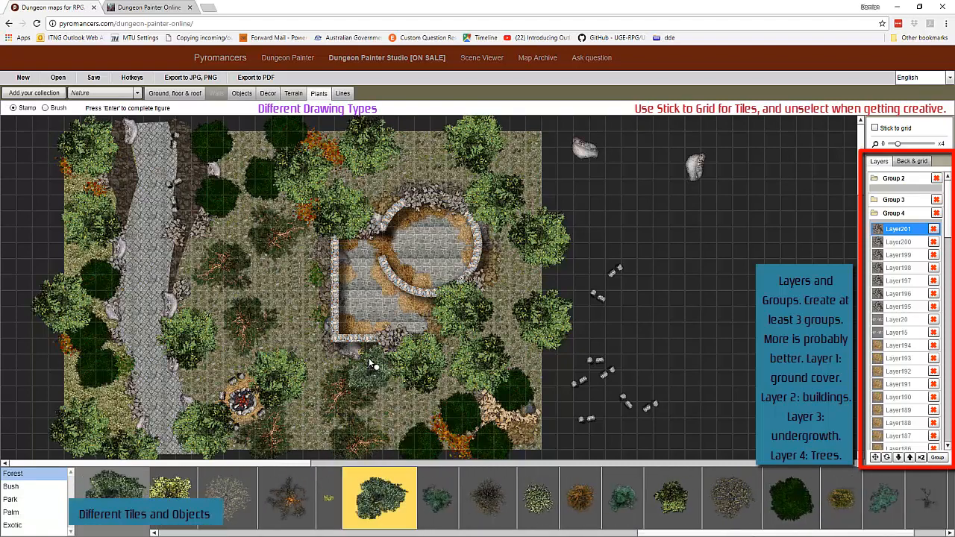
{"action": "left_click_drag", "start_coordinate": [777, 533], "coordinate": [310, 532]}
{"action": "left_click", "coordinate": [590, 496]}
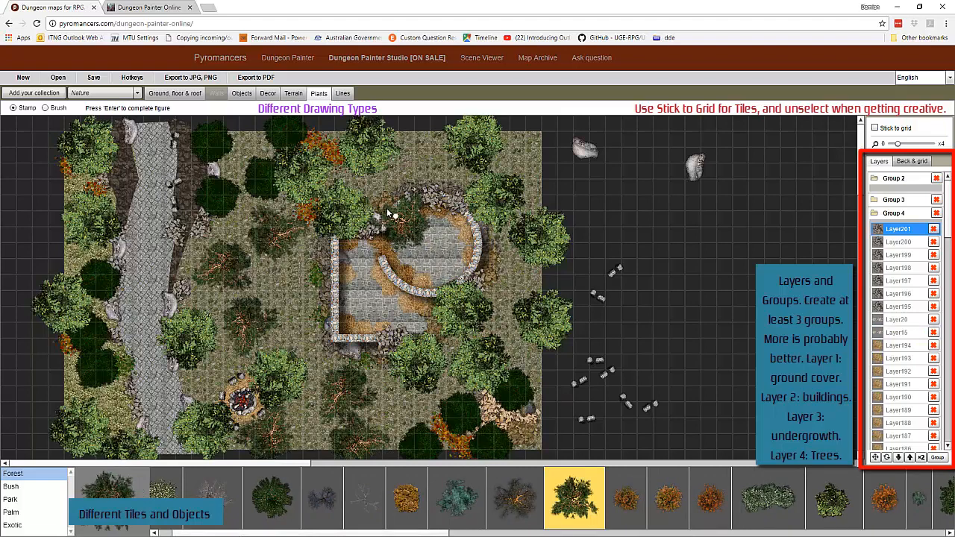
{"action": "left_click", "coordinate": [388, 214]}
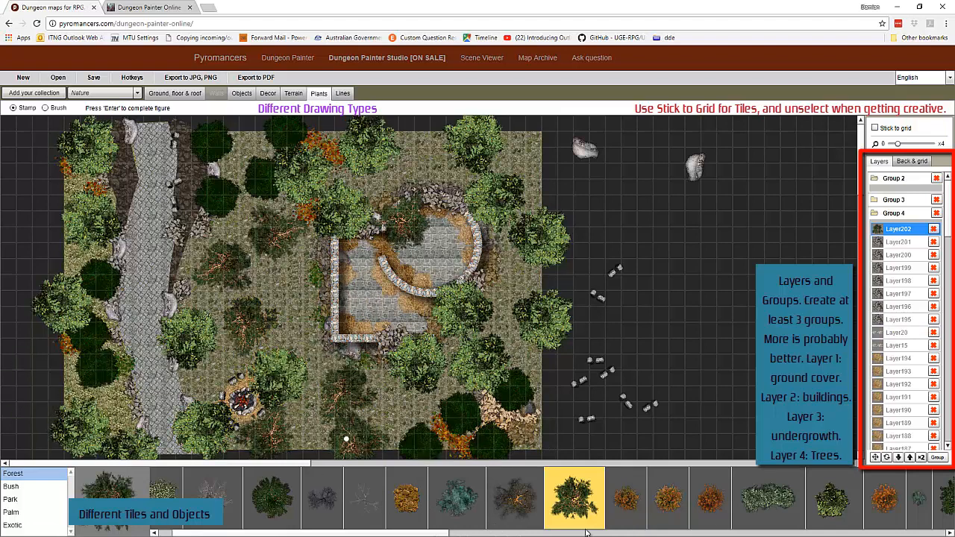
- Choose the large leafy green Forest tree and stamp one against the outside of the rectangular room's west wall
{"action": "left_click", "coordinate": [587, 533]}
{"action": "left_click", "coordinate": [816, 534]}
{"action": "left_click_drag", "start_coordinate": [806, 534], "coordinate": [557, 533]}
{"action": "left_click", "coordinate": [341, 498]}
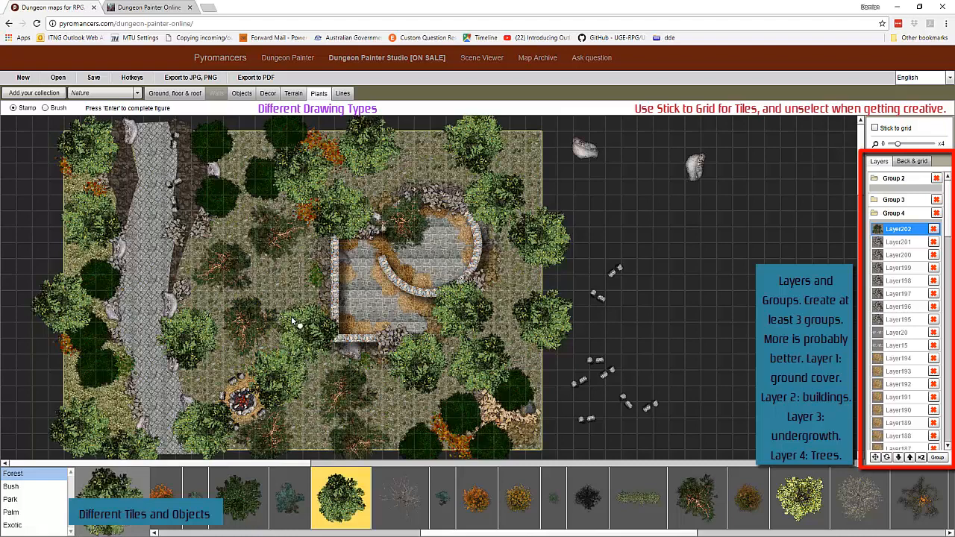
{"action": "left_click", "coordinate": [388, 439]}
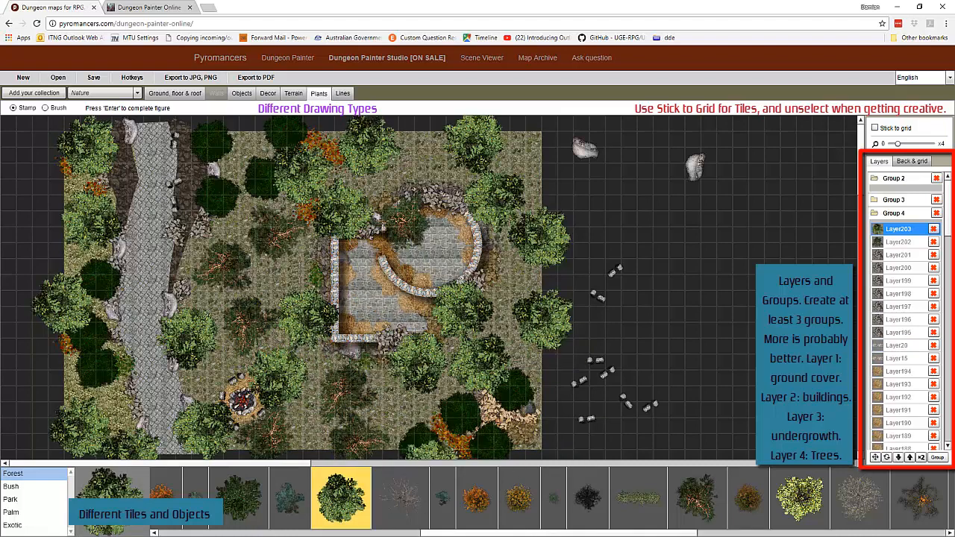
- Stamp orange autumn leaves inside the round room's northeast wall, on a layer directly above Layer194
{"action": "left_click", "coordinate": [267, 94]}
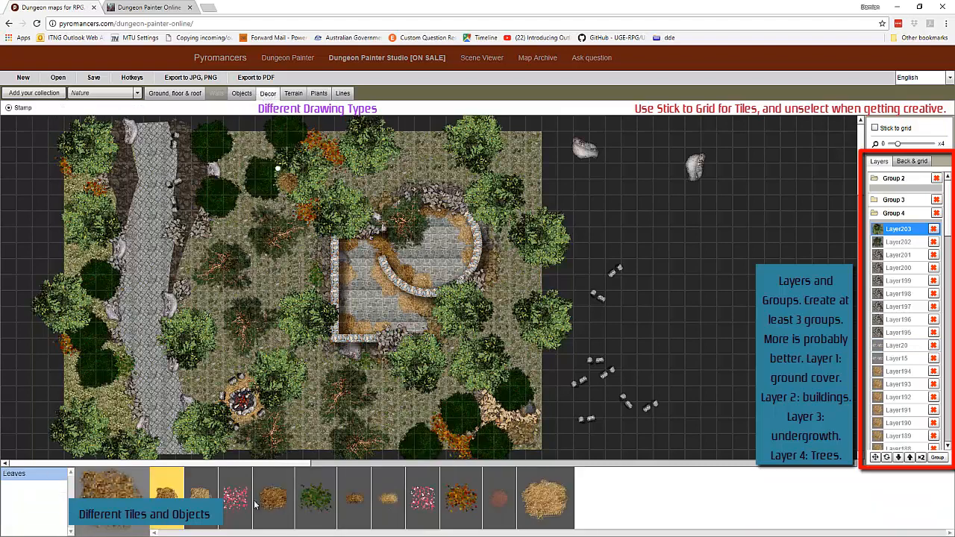
{"action": "left_click", "coordinate": [461, 499]}
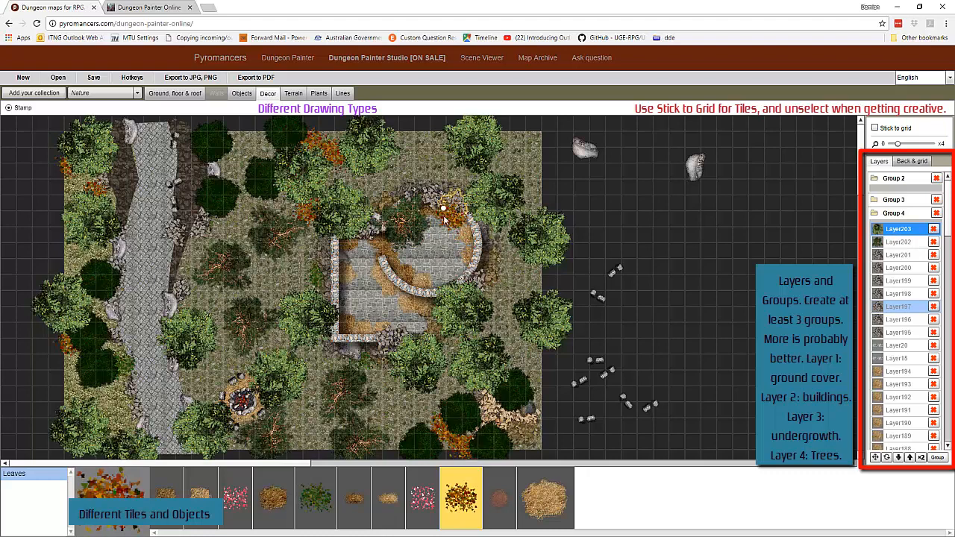
{"action": "left_click", "coordinate": [900, 374]}
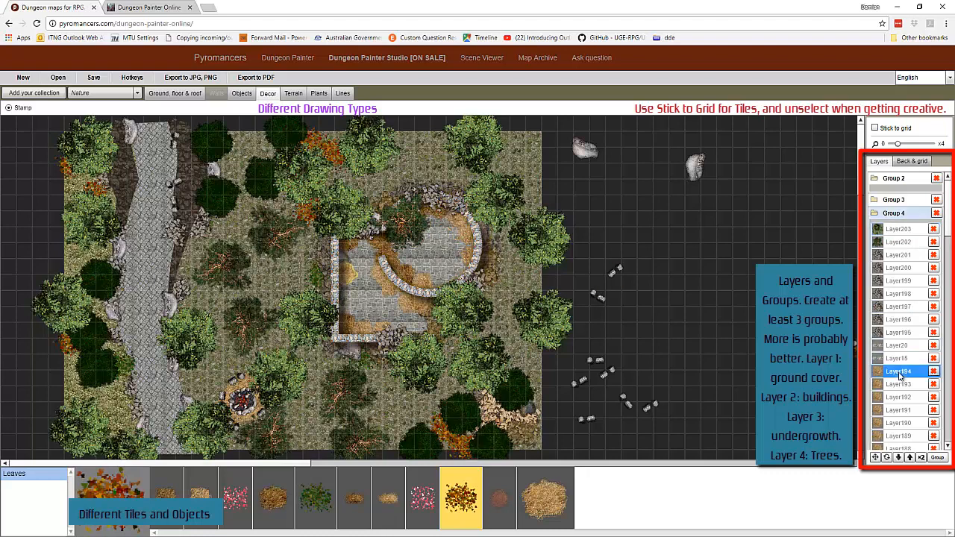
{"action": "left_click", "coordinate": [427, 215]}
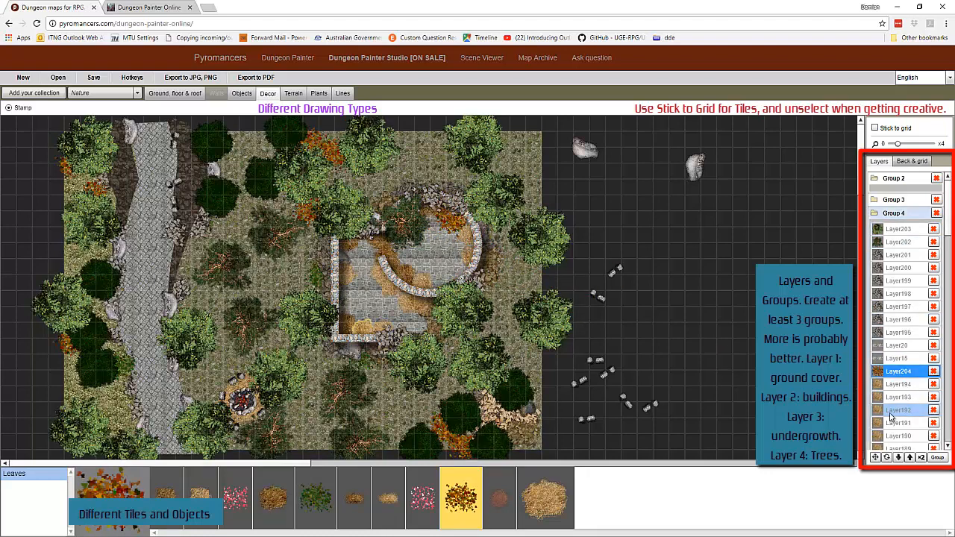
- Select Layer183 and stamp autumn leaves above it in the round room's southeast part, around the inner curved wall and by the doorway
{"action": "scroll", "coordinate": [900, 422], "scroll_direction": "down", "scroll_amount": 1}
{"action": "left_click", "coordinate": [901, 421]}
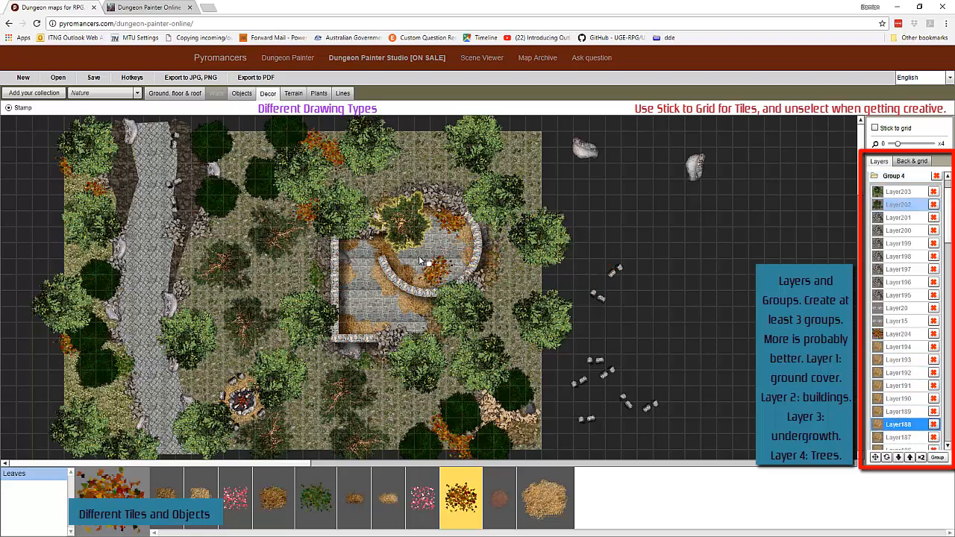
{"action": "scroll", "coordinate": [899, 356], "scroll_direction": "down", "scroll_amount": 3}
{"action": "left_click", "coordinate": [900, 391]}
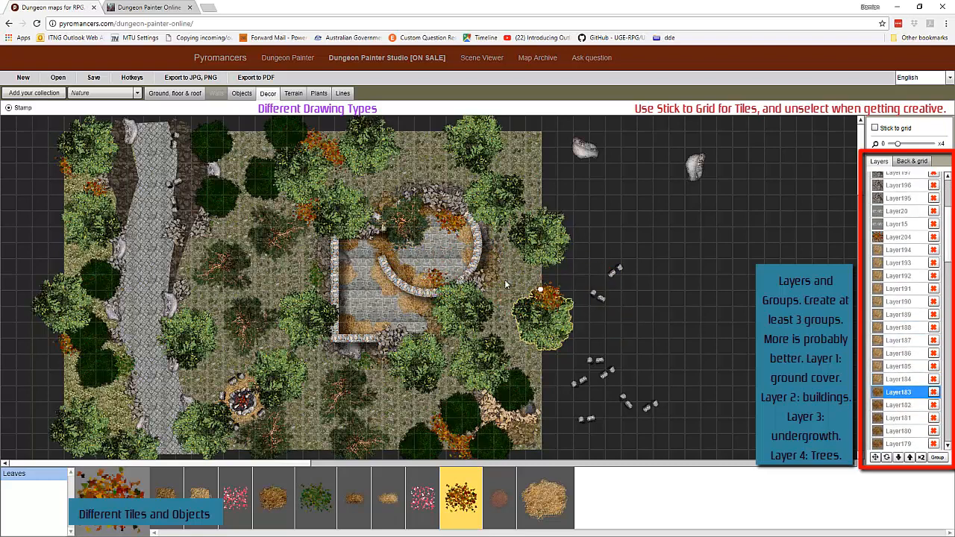
{"action": "left_click", "coordinate": [459, 254]}
{"action": "left_click", "coordinate": [453, 259]}
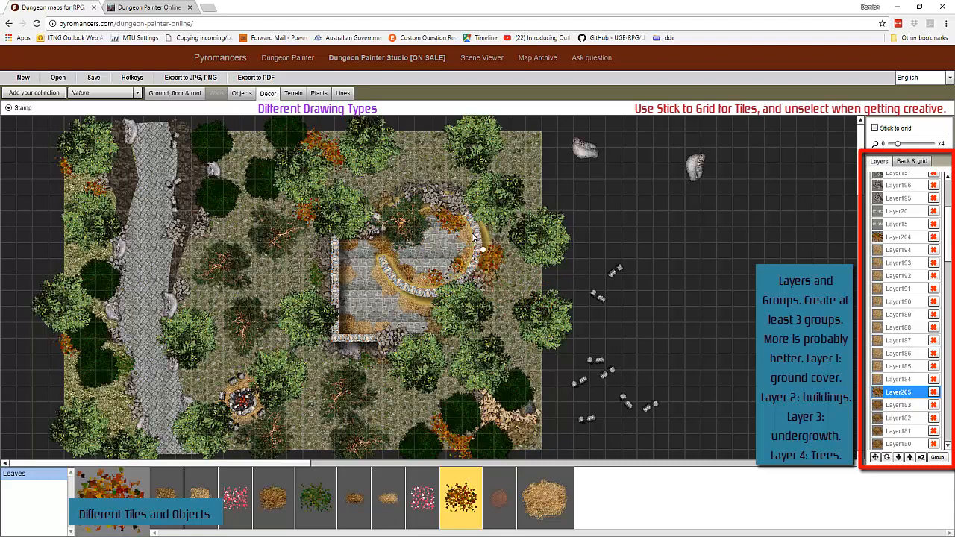
{"action": "left_click", "coordinate": [384, 284]}
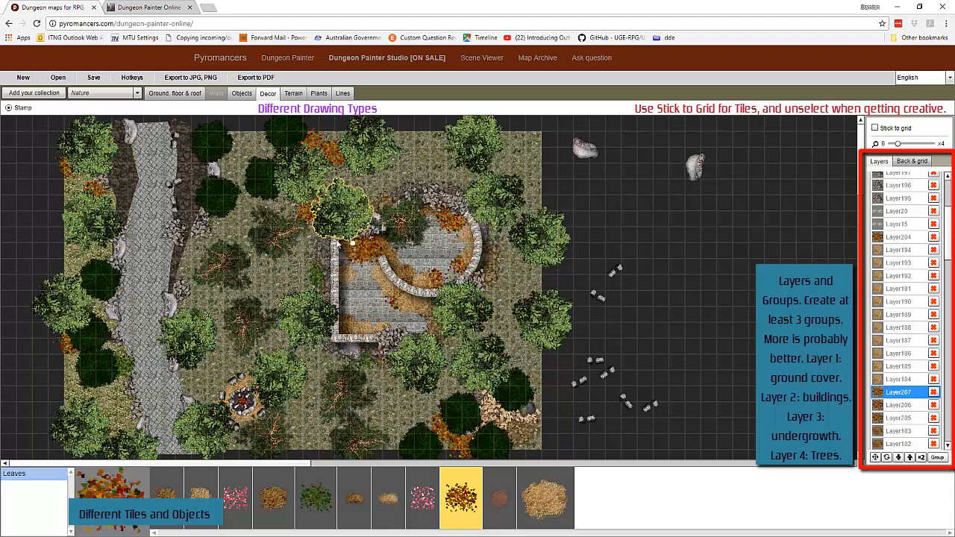
- Stamp autumn leaves in the rectangular room's southwest corner and along its south side near the rubble
{"action": "left_click", "coordinate": [349, 304]}
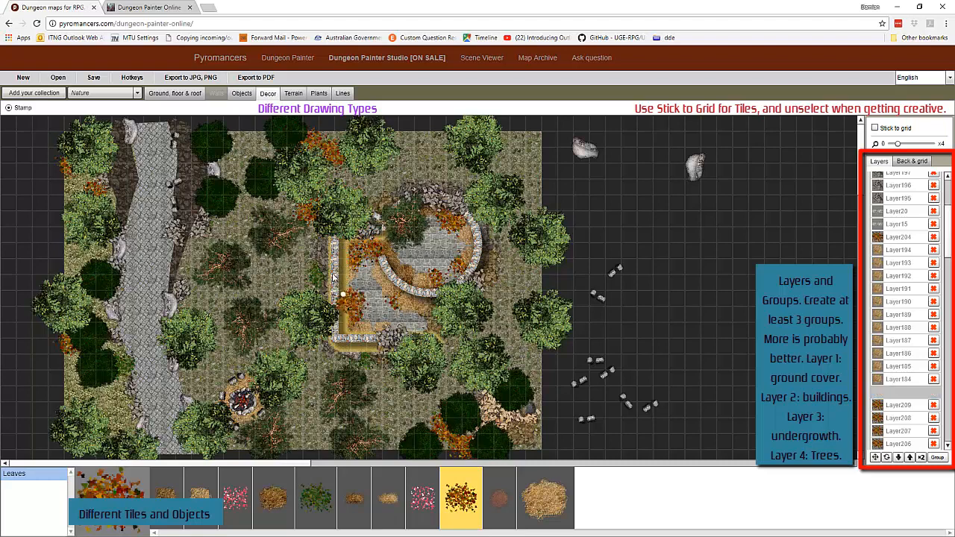
{"action": "left_click", "coordinate": [367, 313]}
{"action": "left_click", "coordinate": [385, 325]}
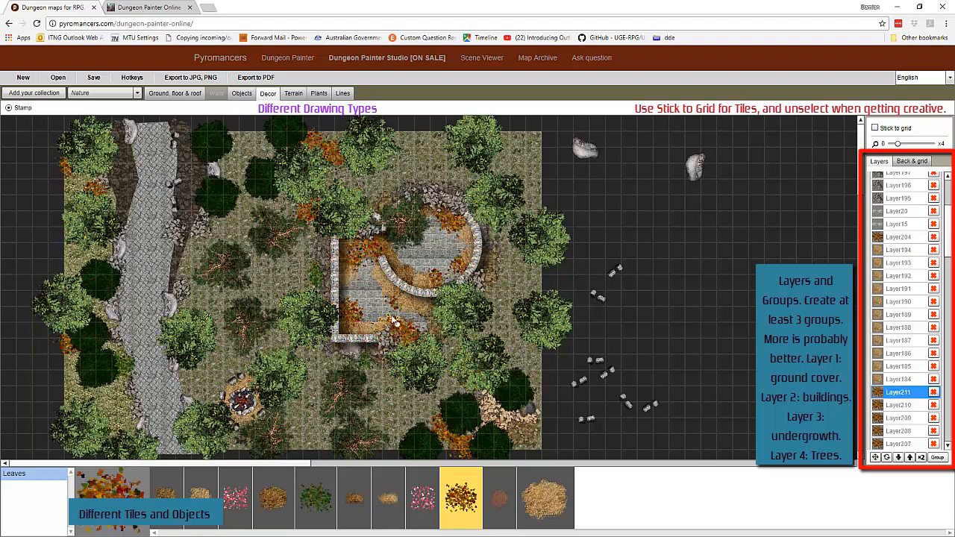
{"action": "left_click", "coordinate": [399, 333]}
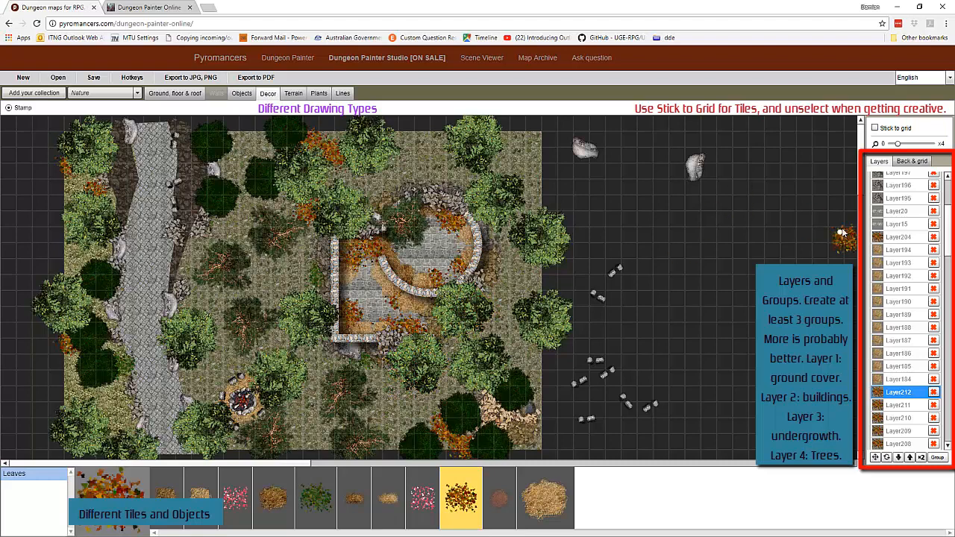
- Select the top layer of Group 4, then place a burning campfire in the round room and a dark brown tent by the southeast trees
{"action": "scroll", "coordinate": [929, 254], "scroll_direction": "up", "scroll_amount": 3}
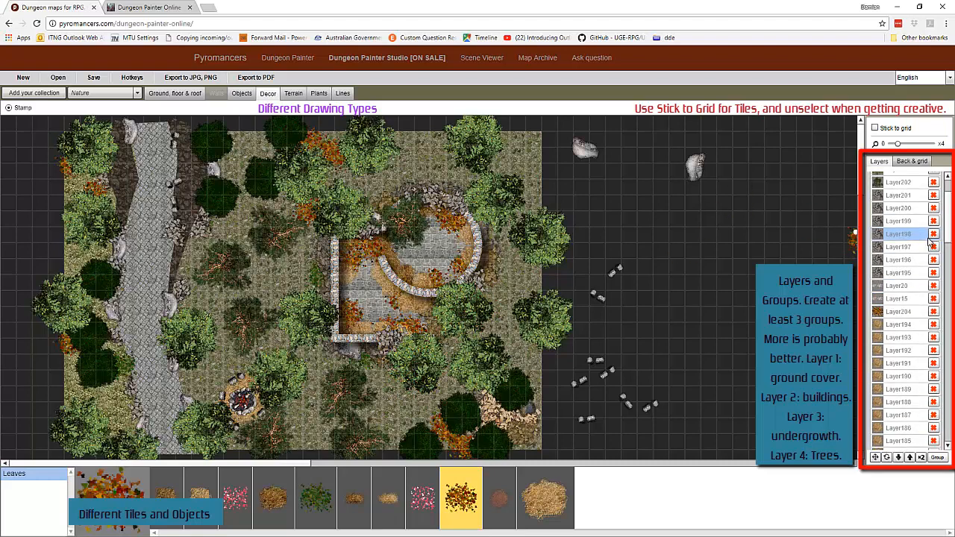
{"action": "left_click", "coordinate": [877, 216]}
{"action": "left_click", "coordinate": [887, 406]}
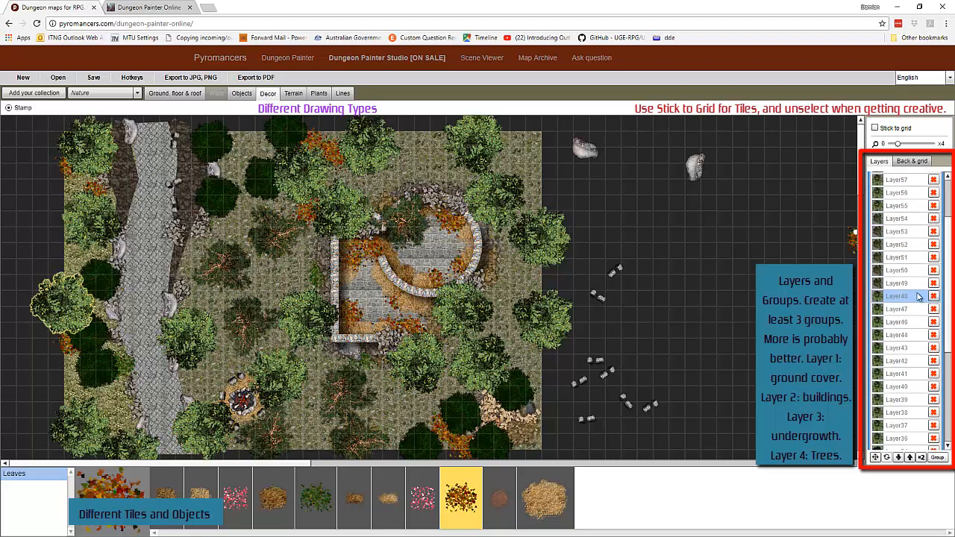
{"action": "left_click", "coordinate": [878, 203]}
{"action": "left_click", "coordinate": [878, 415]}
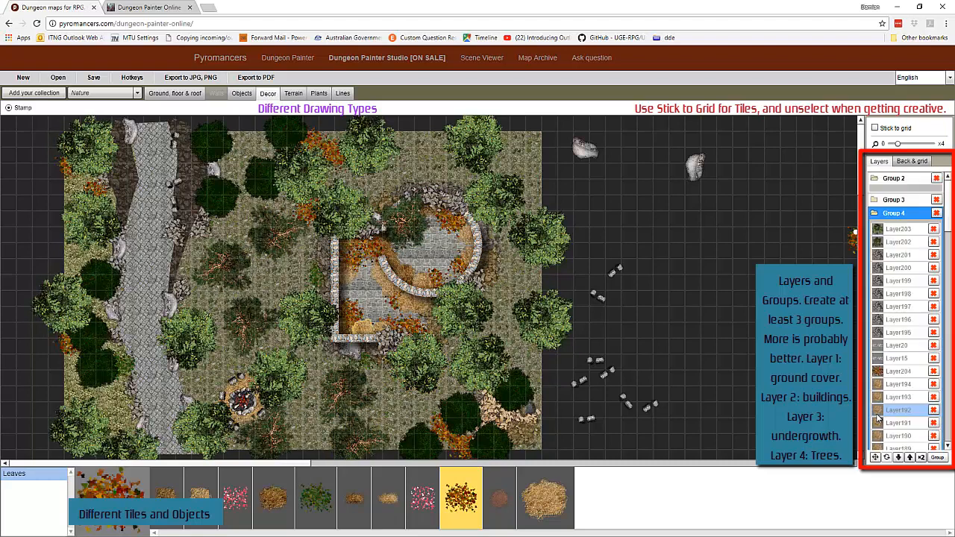
{"action": "left_click", "coordinate": [902, 229]}
{"action": "left_click", "coordinate": [292, 94]}
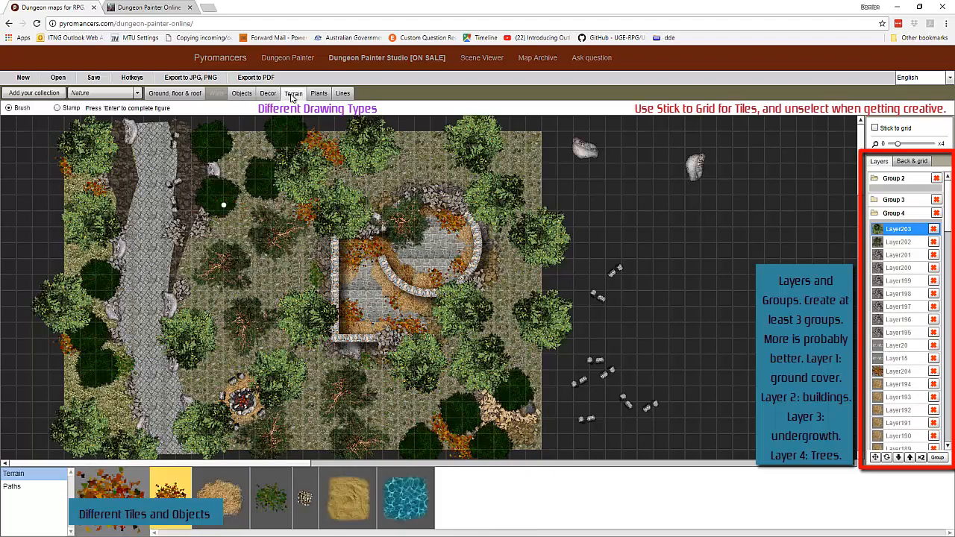
{"action": "left_click", "coordinate": [243, 94]}
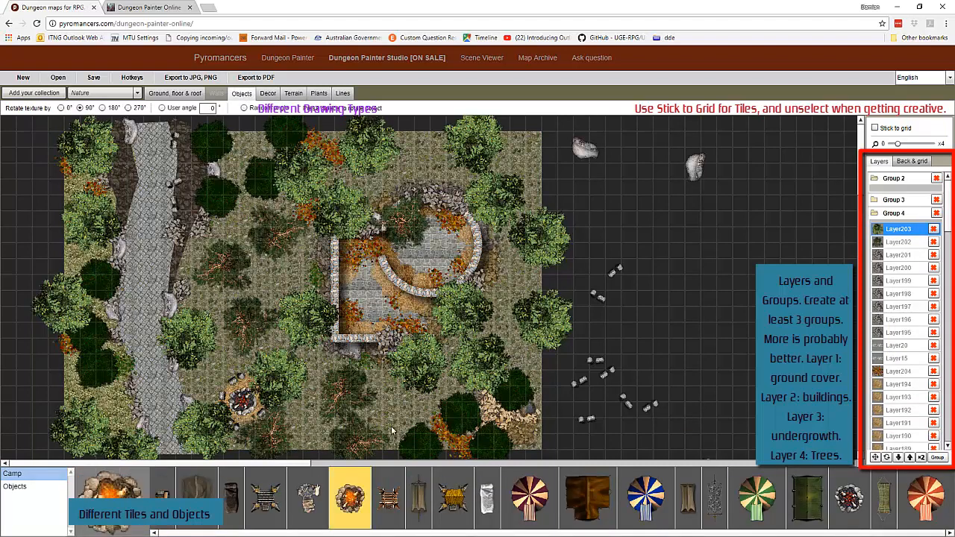
{"action": "left_click", "coordinate": [349, 498]}
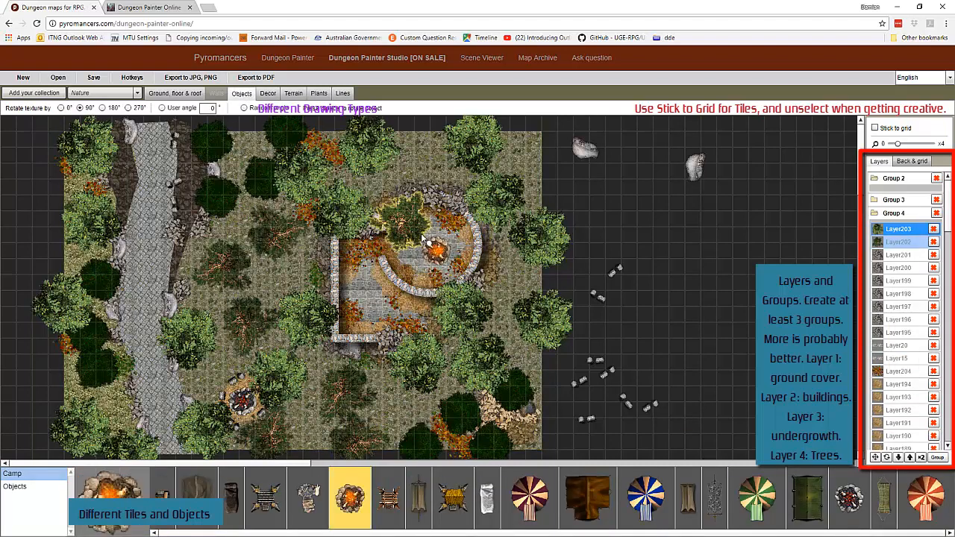
{"action": "left_click", "coordinate": [419, 239]}
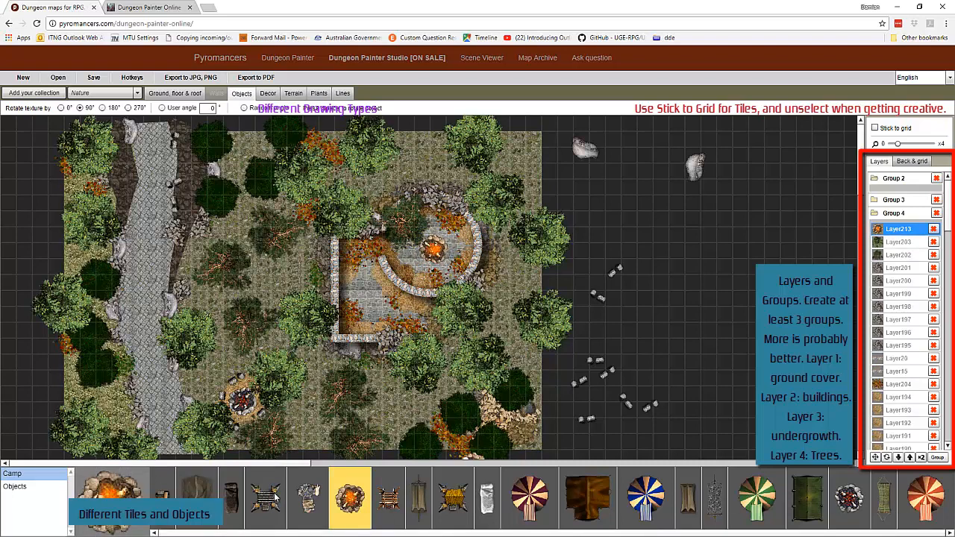
{"action": "left_click", "coordinate": [197, 498]}
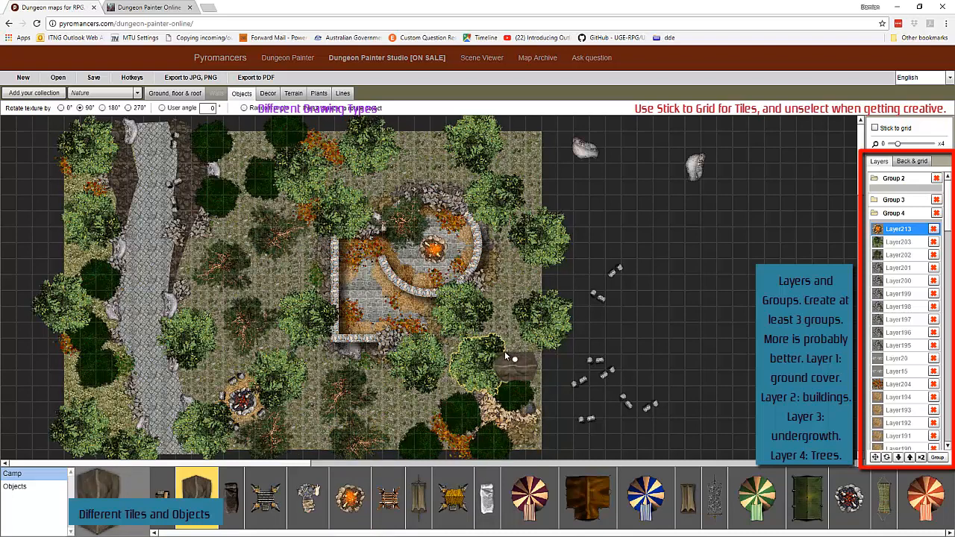
{"action": "left_click", "coordinate": [536, 358]}
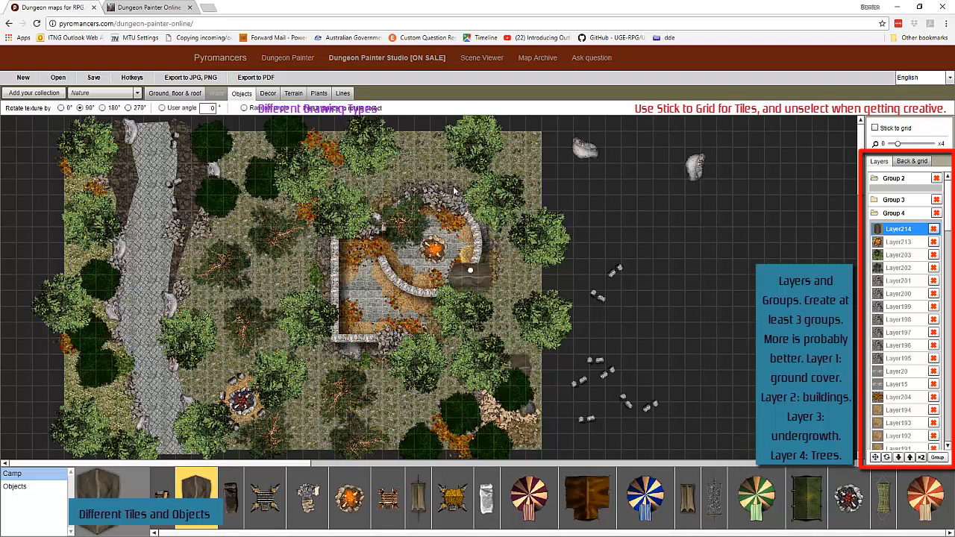
{"action": "left_click", "coordinate": [274, 92]}
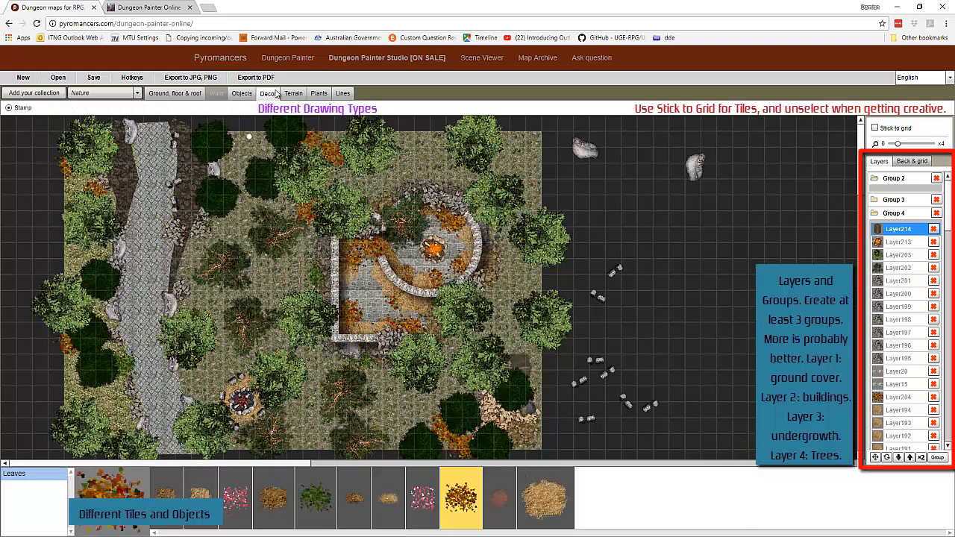
{"action": "left_click", "coordinate": [169, 265]}
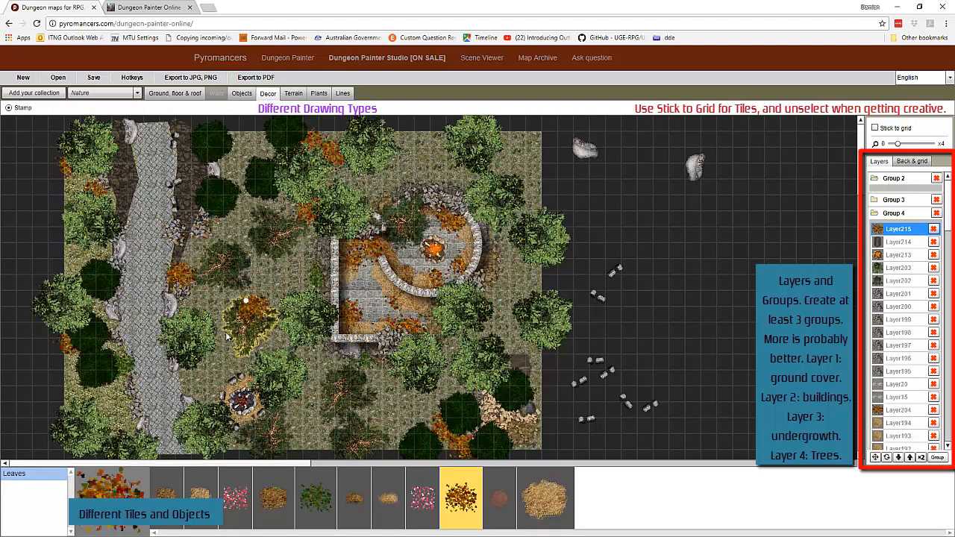
{"action": "key", "text": "ctrl+z"}
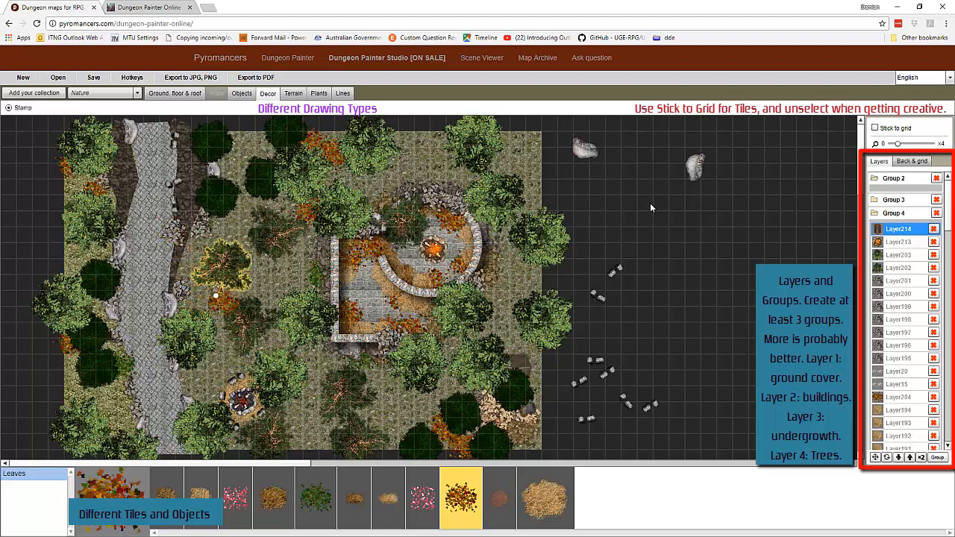
- Select Layer174 in Group 1 and stamp autumn leaves above it along the cobblestone road's east and west edges
{"action": "left_click", "coordinate": [879, 212]}
{"action": "left_click", "coordinate": [899, 429]}
{"action": "scroll", "coordinate": [905, 328], "scroll_direction": "down", "scroll_amount": 1}
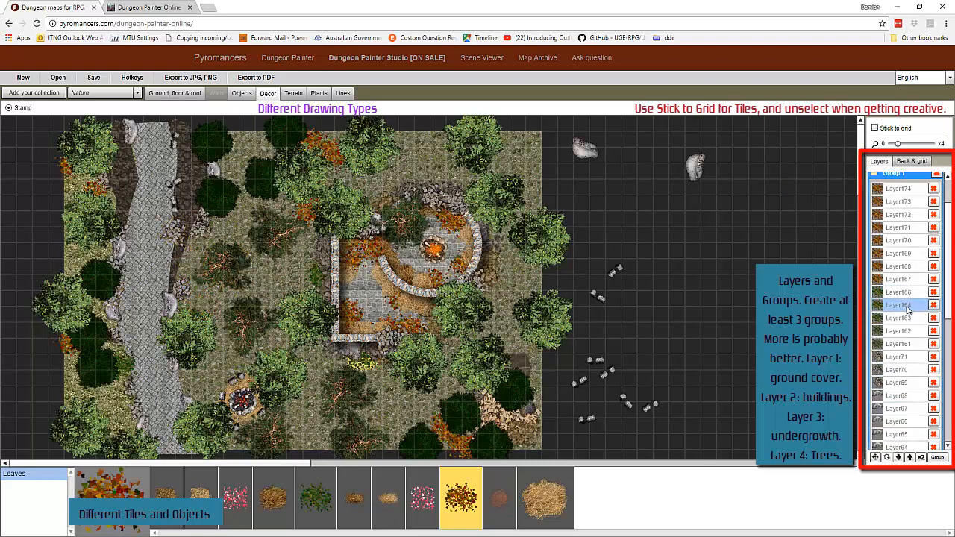
{"action": "scroll", "coordinate": [905, 291], "scroll_direction": "up", "scroll_amount": 1}
{"action": "left_click", "coordinate": [900, 241]}
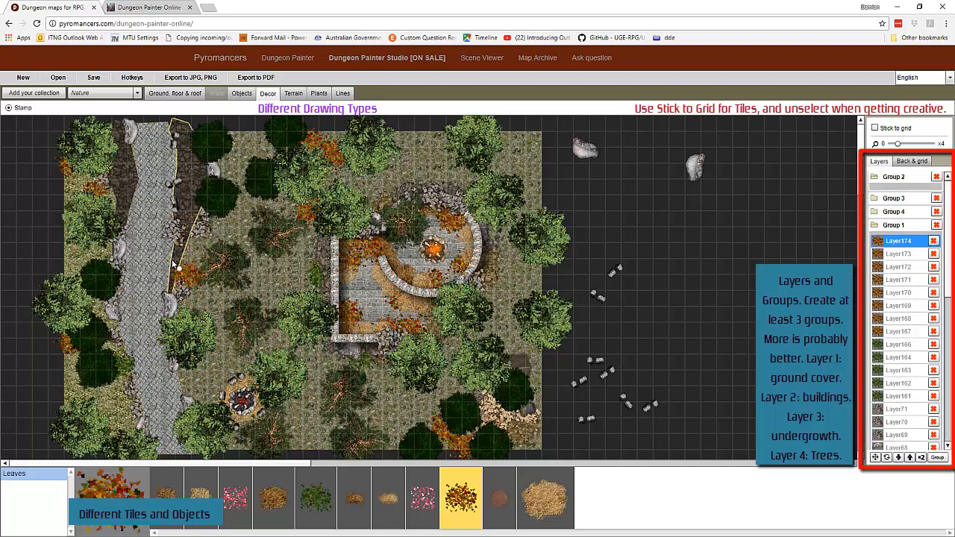
{"action": "left_click", "coordinate": [182, 235]}
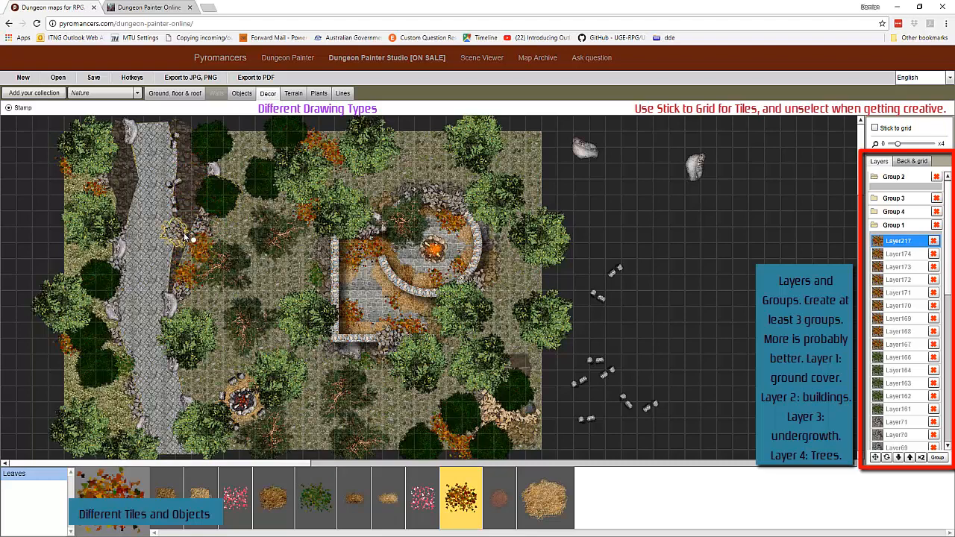
{"action": "left_click", "coordinate": [280, 223]}
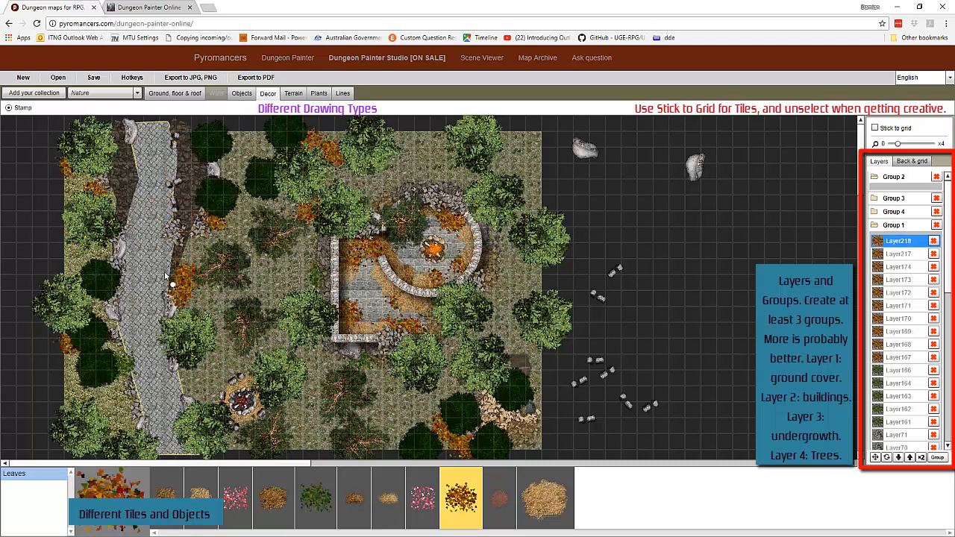
{"action": "left_click", "coordinate": [111, 221]}
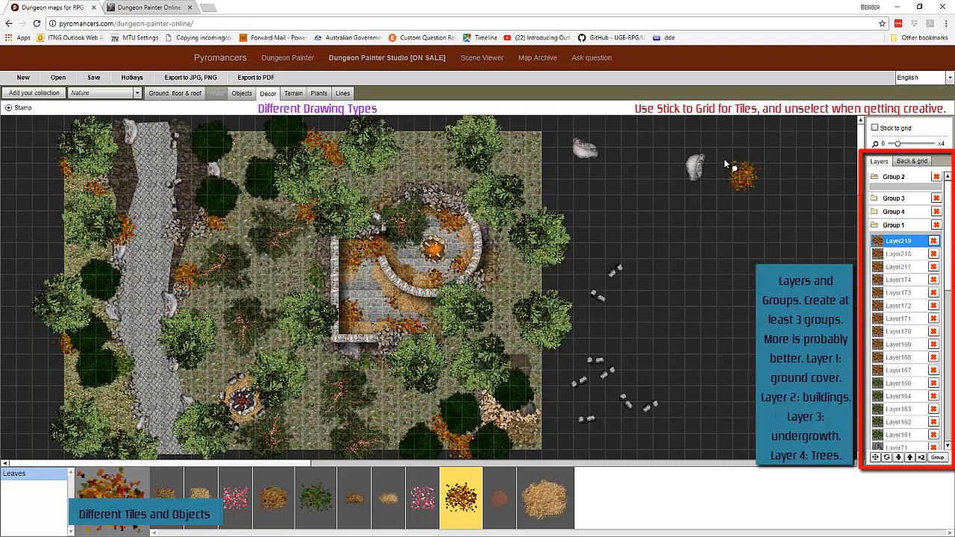
- Choose the scattered grey stones from the buildings collection's Stones decor and stamp them along the cobblestone road in Group 1
{"action": "left_click", "coordinate": [294, 95]}
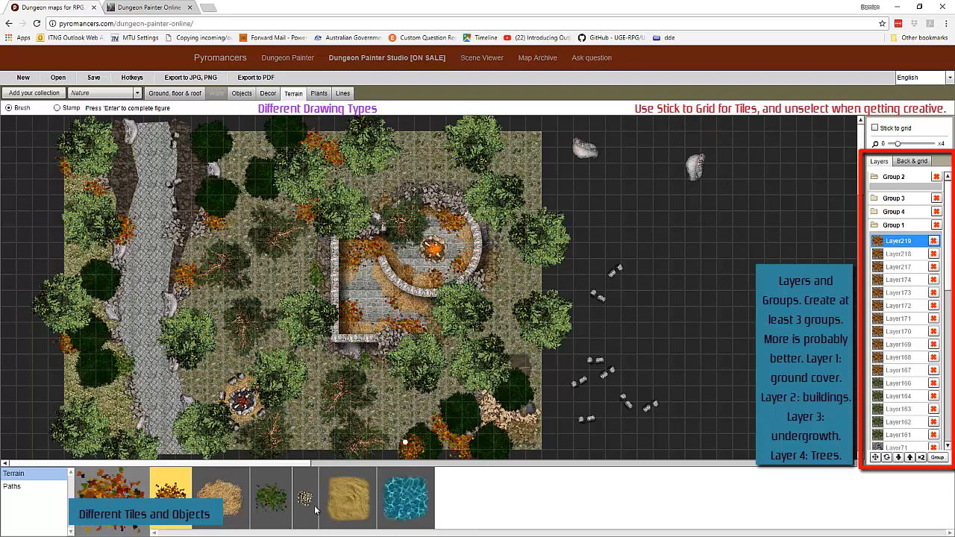
{"action": "left_click", "coordinate": [268, 94]}
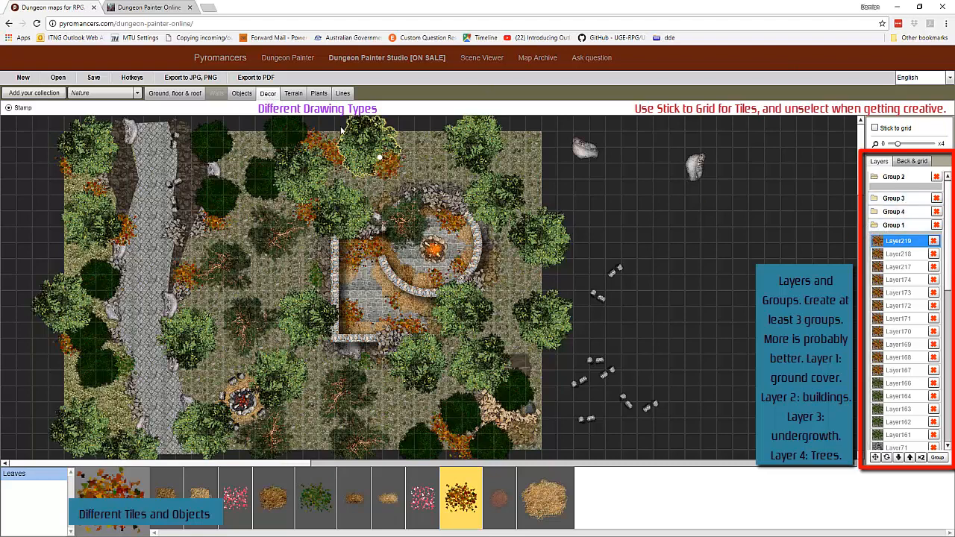
{"action": "left_click", "coordinate": [241, 94]}
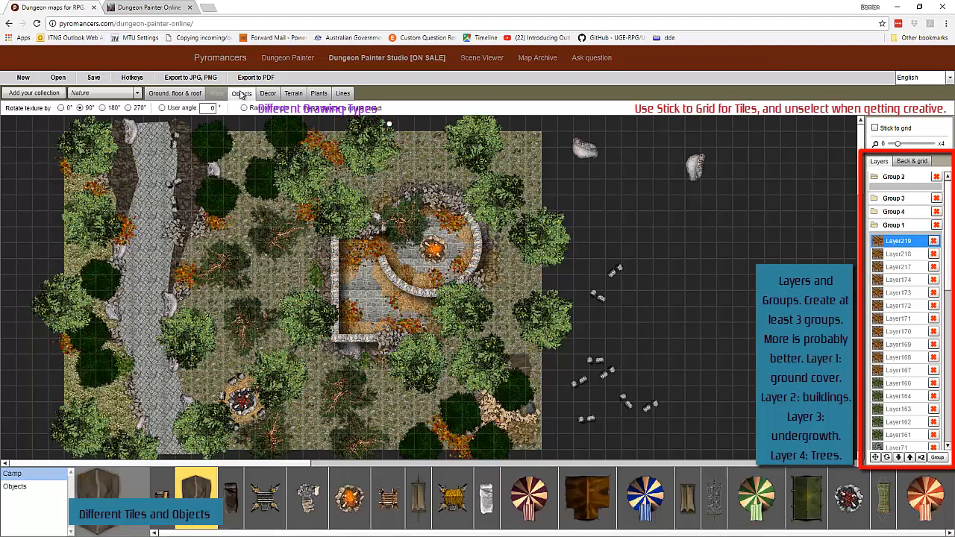
{"action": "left_click", "coordinate": [268, 93]}
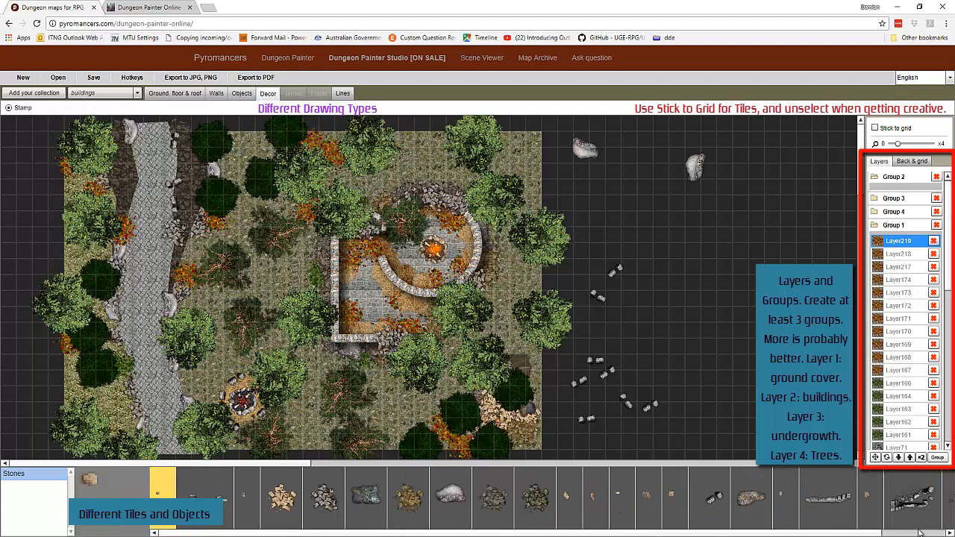
{"action": "left_click", "coordinate": [903, 501]}
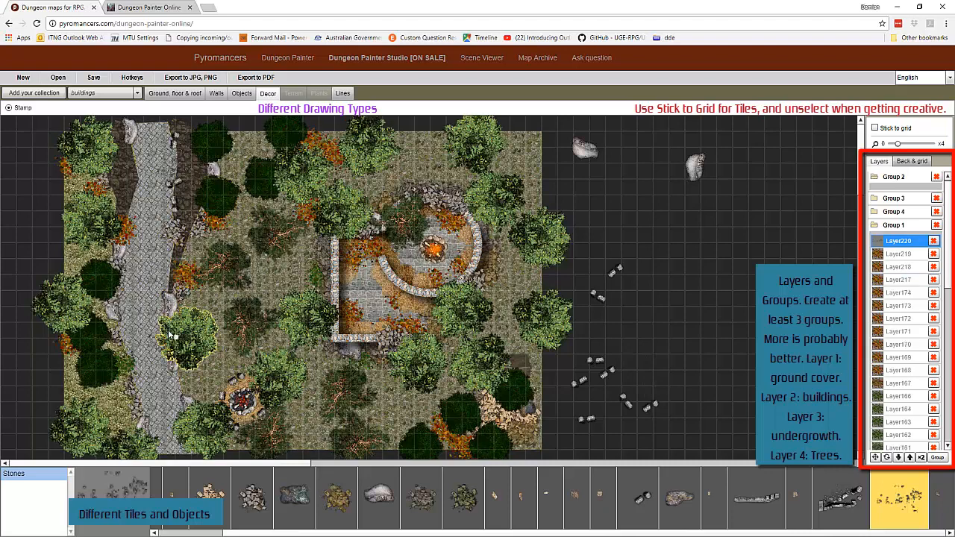
{"action": "left_click", "coordinate": [130, 199]}
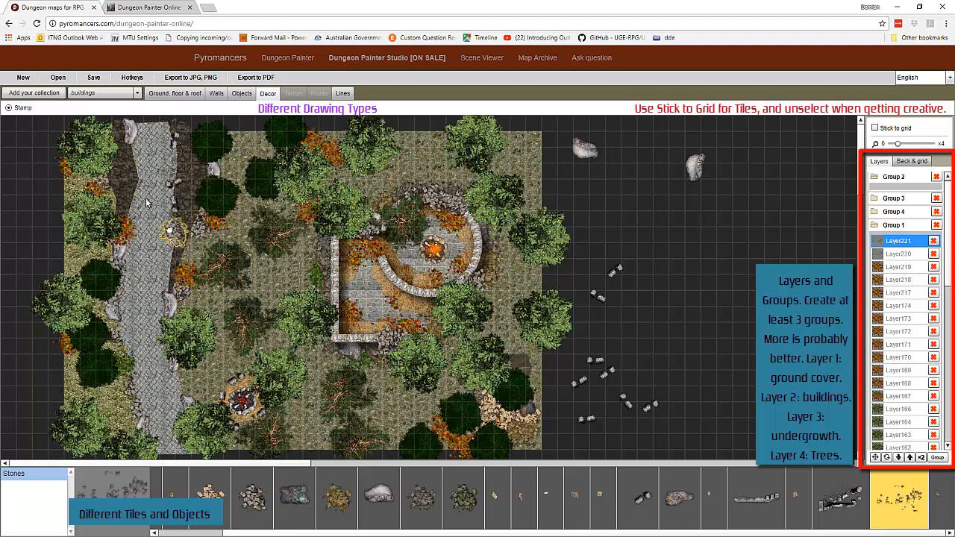
{"action": "left_click", "coordinate": [134, 187]}
{"action": "left_click", "coordinate": [155, 379]}
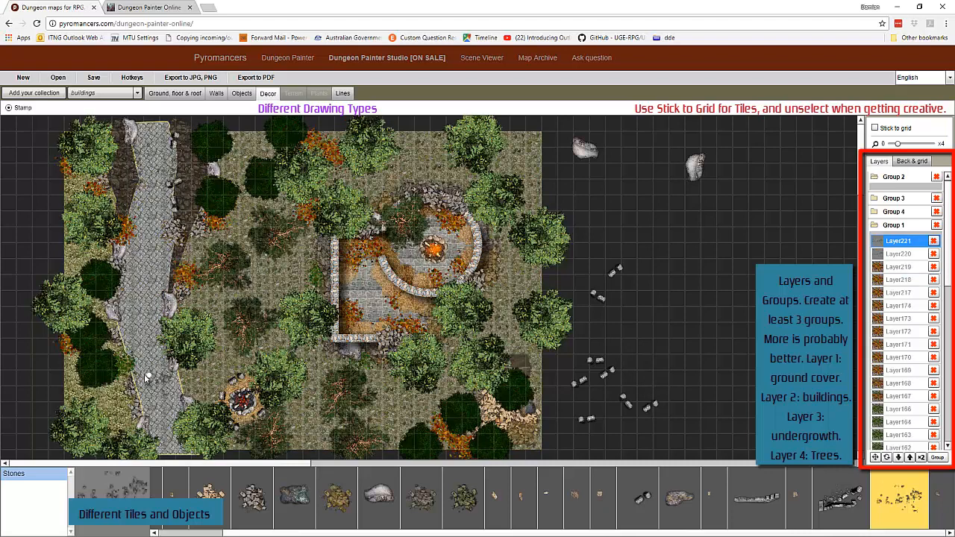
{"action": "left_click", "coordinate": [176, 396]}
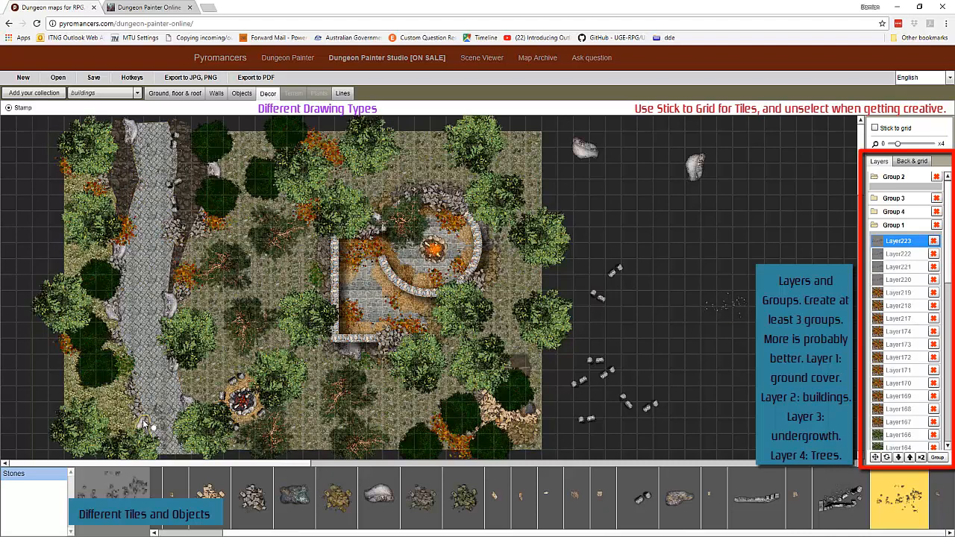
- Stamp more scattered stones in Group 1 on the grass between road and ruin and inside the rectangular room
{"action": "left_click", "coordinate": [250, 326]}
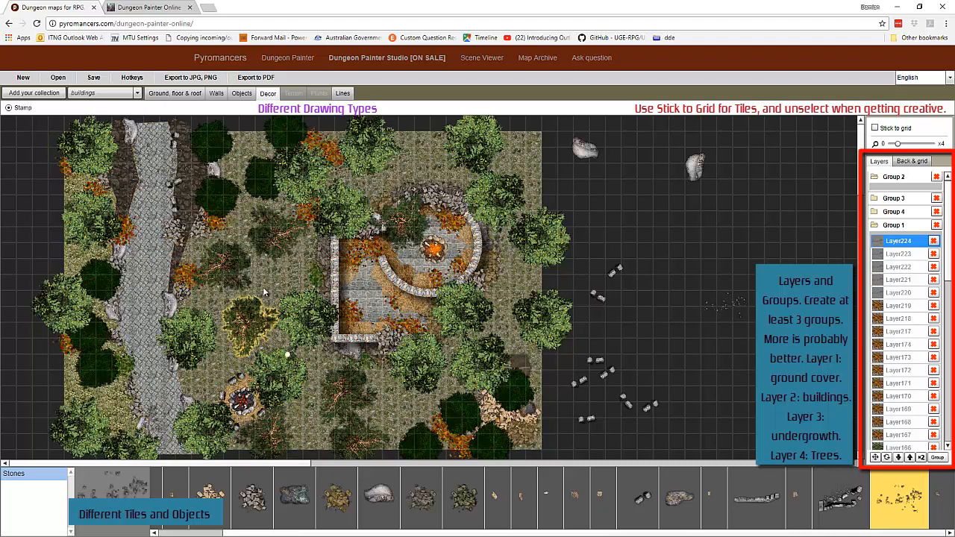
{"action": "left_click", "coordinate": [358, 284]}
{"action": "left_click", "coordinate": [364, 306]}
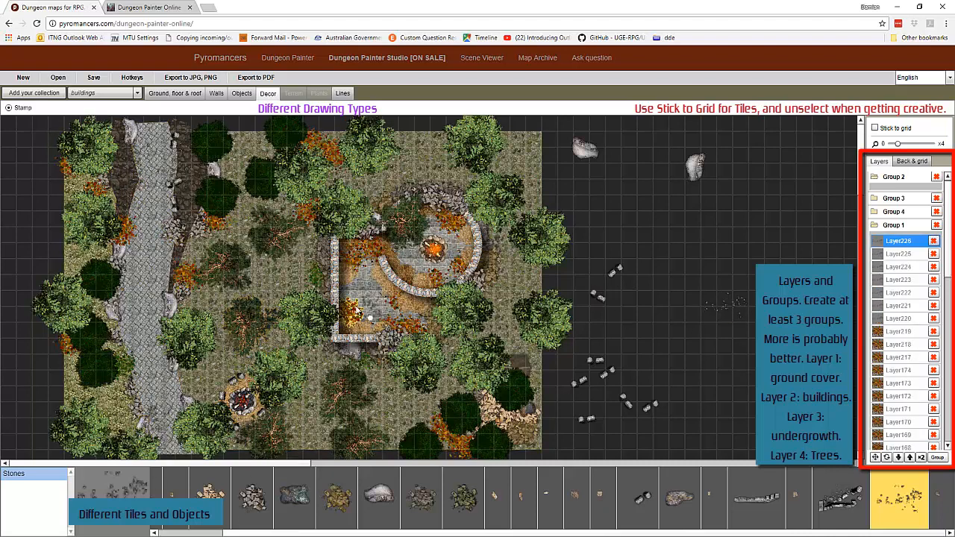
- Select Layer214 at the top of Group 4 and stamp scattered stones above it on the rectangular room's floor
{"action": "left_click", "coordinate": [881, 212]}
{"action": "left_click", "coordinate": [904, 230]}
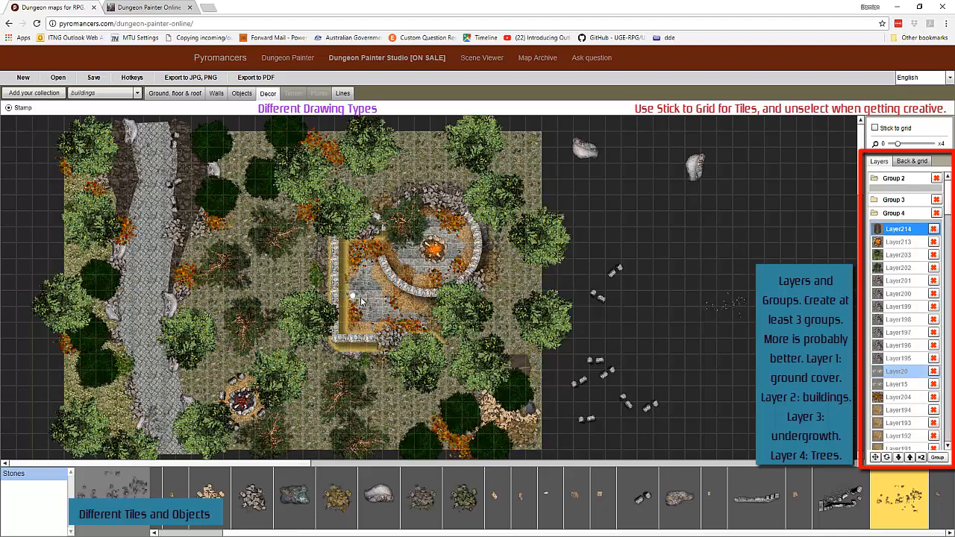
{"action": "left_click", "coordinate": [376, 322]}
{"action": "left_click", "coordinate": [384, 312]}
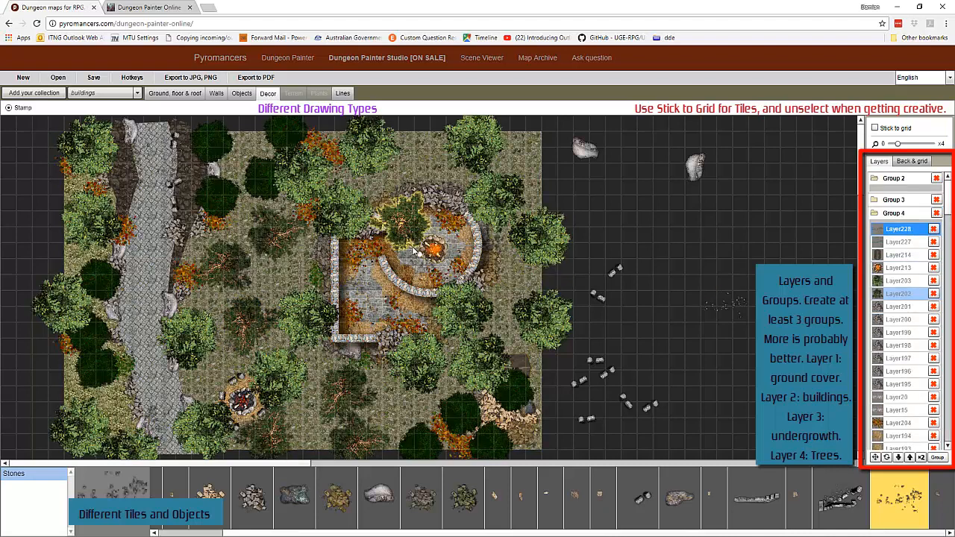
{"action": "left_click", "coordinate": [595, 297]}
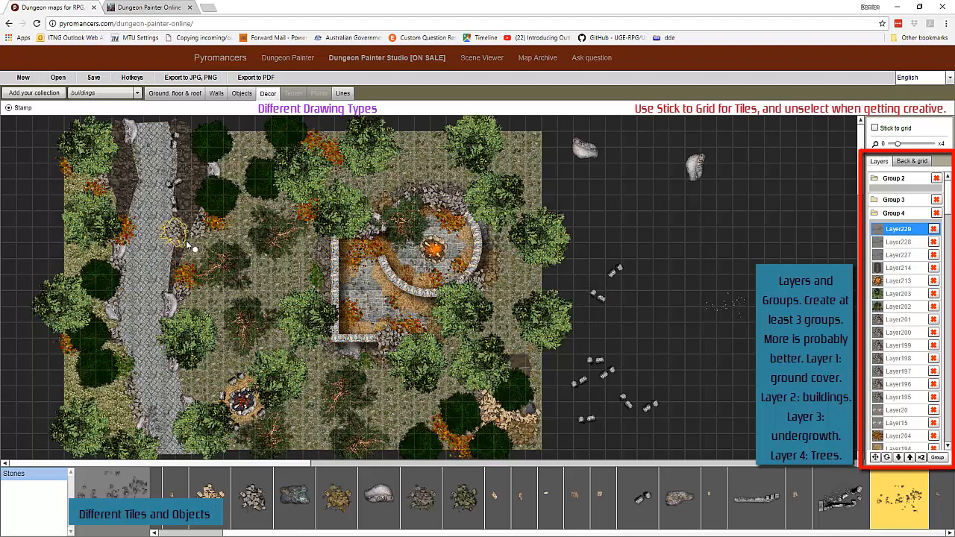
{"action": "left_click", "coordinate": [373, 288]}
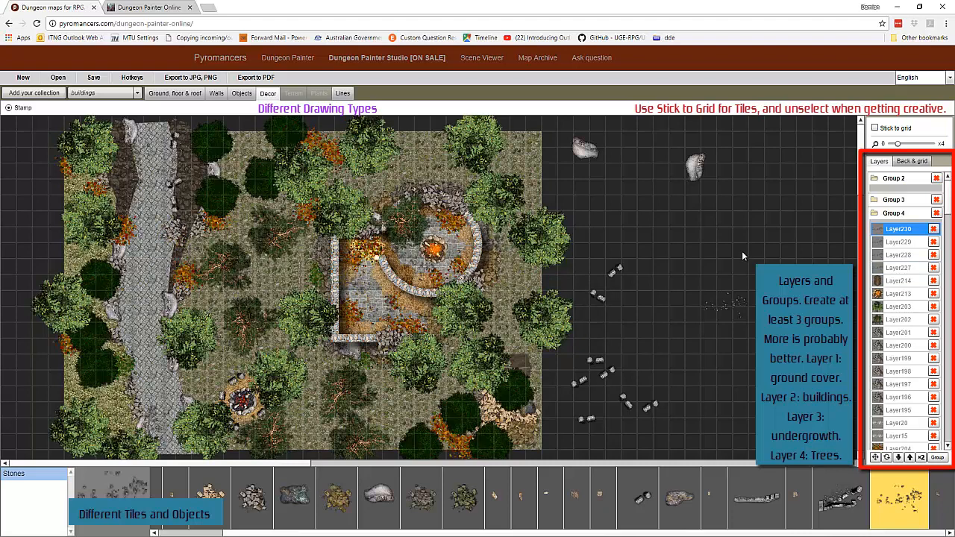
- Select Group 2 and stamp scattered stones into it on the empty grid east of the map
{"action": "left_click", "coordinate": [879, 213]}
{"action": "left_click", "coordinate": [881, 199]}
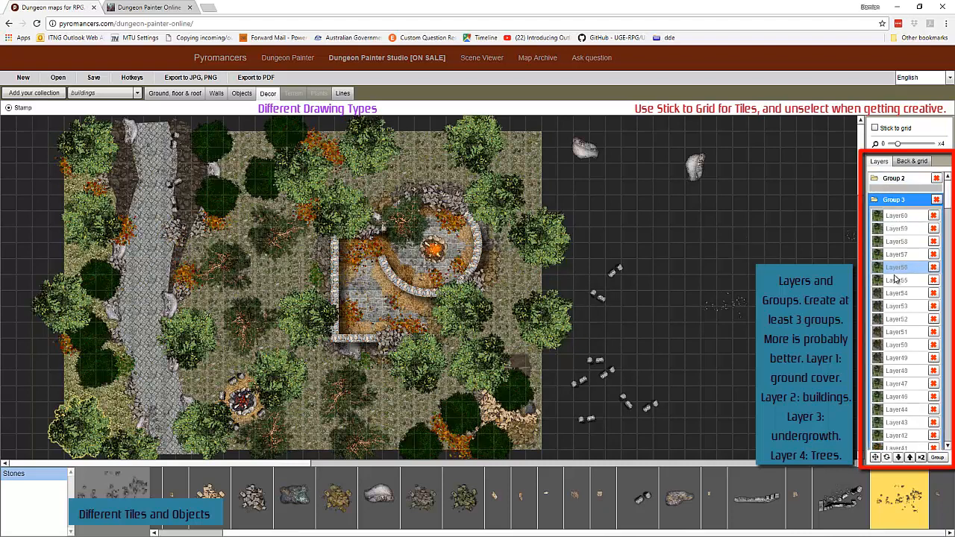
{"action": "left_click", "coordinate": [893, 175]}
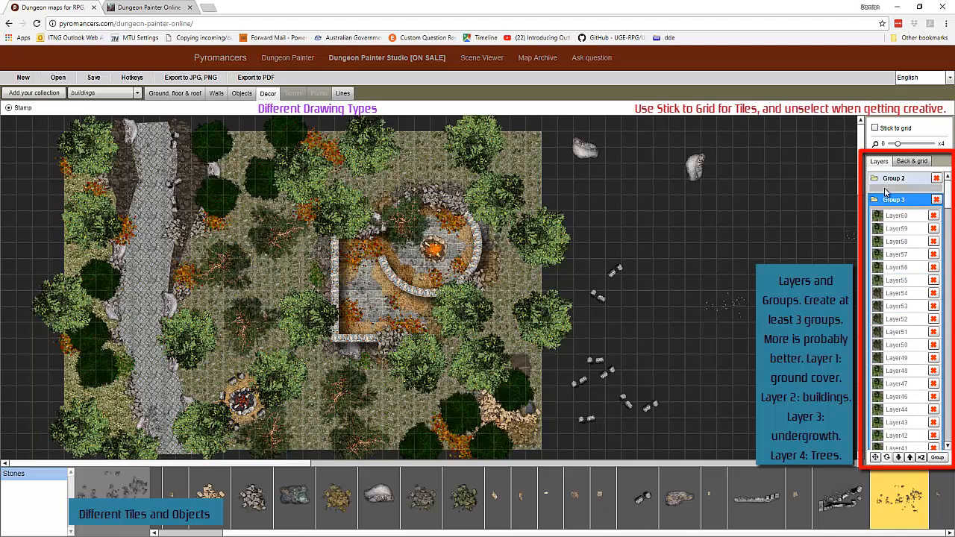
{"action": "left_click", "coordinate": [738, 213]}
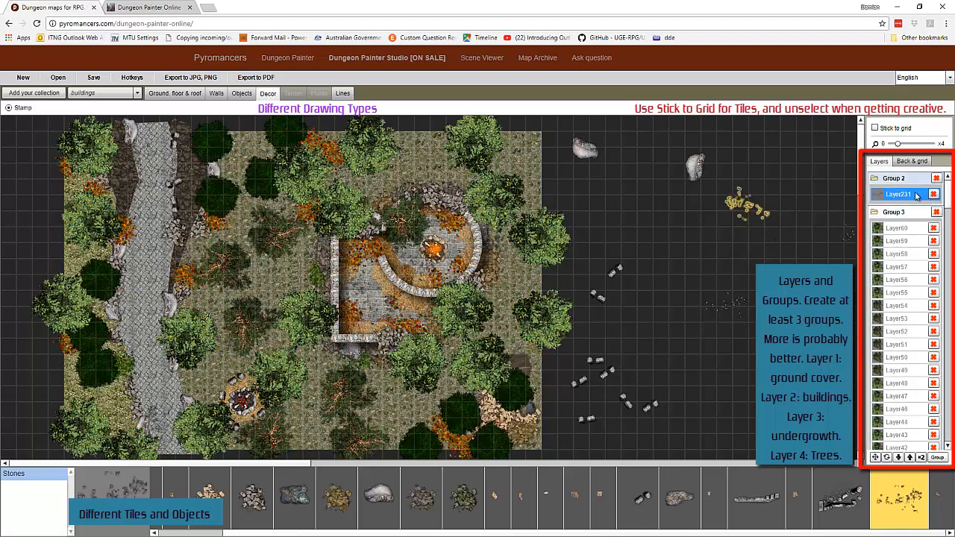
{"action": "left_click", "coordinate": [888, 212]}
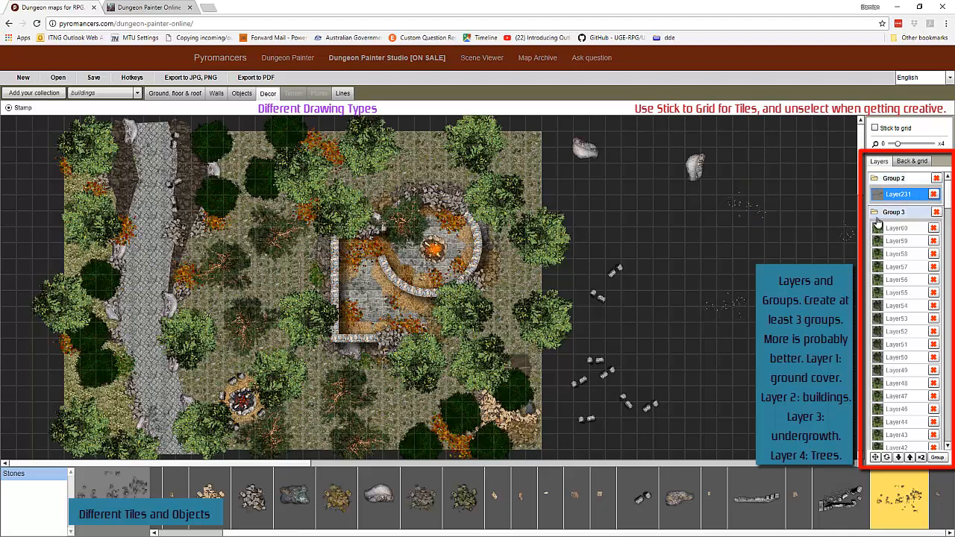
- Collapse Group 3, Group 4 and Group 1 in the layer list
{"action": "left_click", "coordinate": [874, 213]}
{"action": "left_click", "coordinate": [874, 226]}
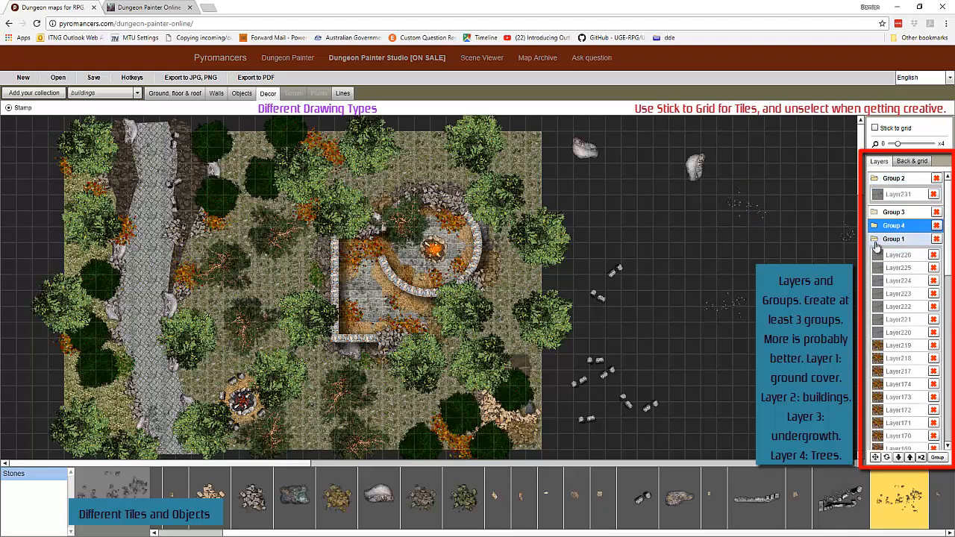
{"action": "left_click", "coordinate": [875, 240]}
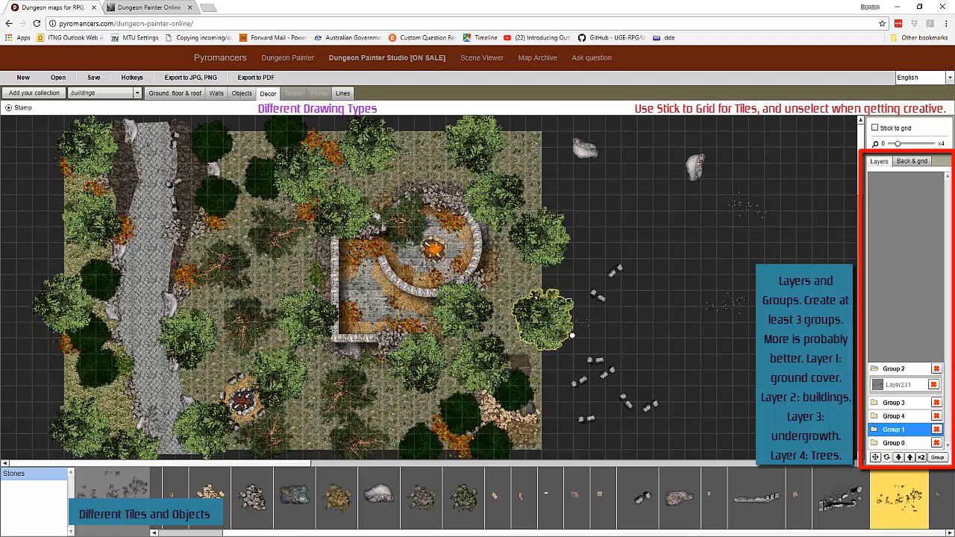
- Expand Group 1 again and select Layer83 at the end of its layers
{"action": "left_click", "coordinate": [888, 417]}
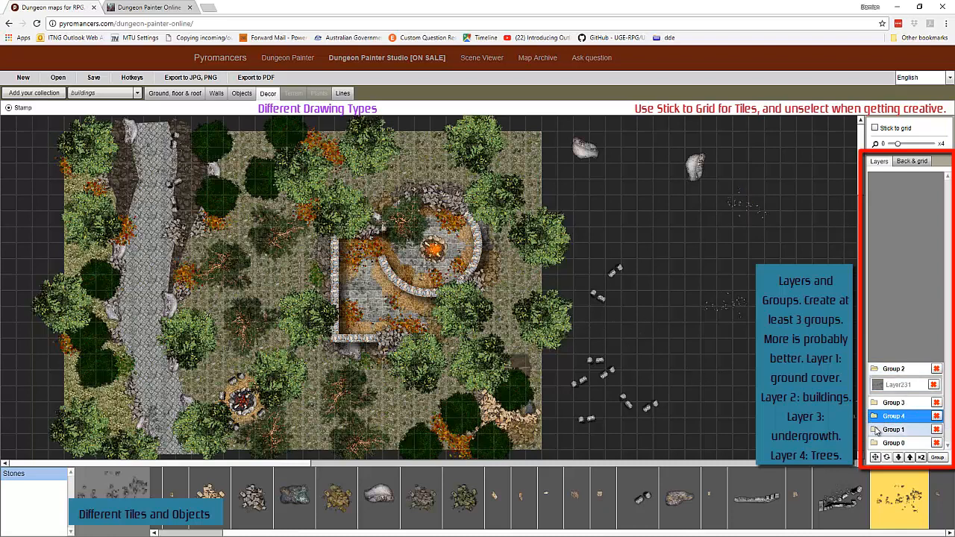
{"action": "left_click", "coordinate": [875, 429]}
{"action": "left_click_drag", "start_coordinate": [946, 246], "coordinate": [946, 410]}
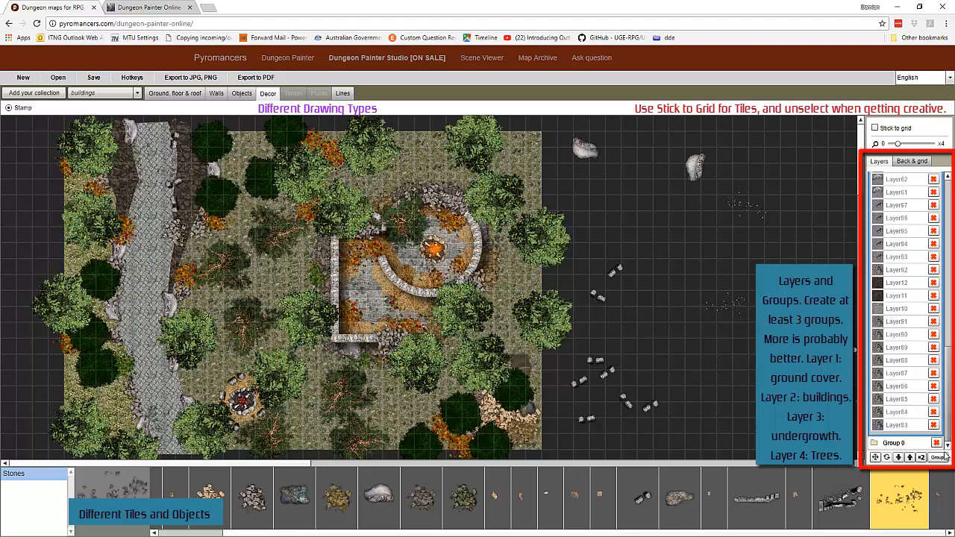
{"action": "left_click", "coordinate": [895, 425]}
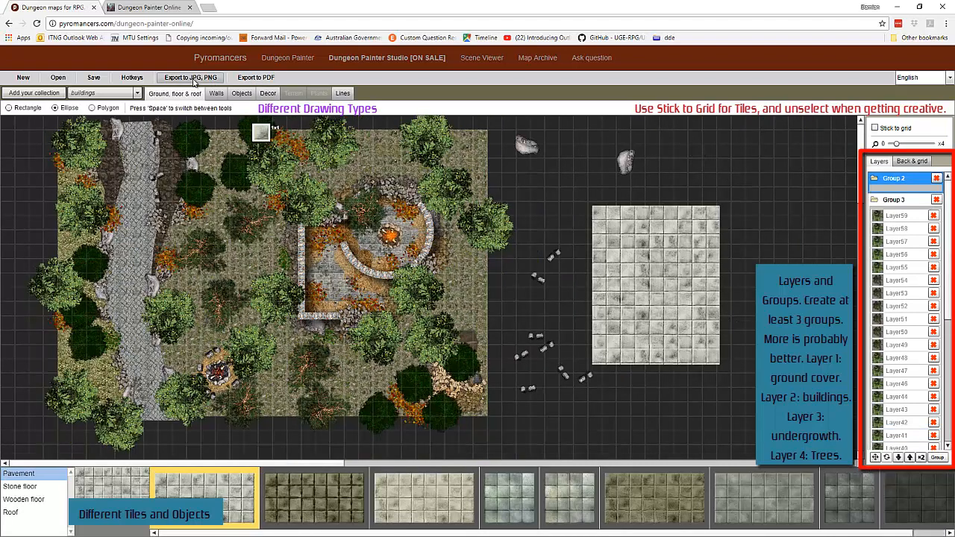
- Create a PNG export of the map with a 50-pixel cell size and start saving the created file
{"action": "left_click", "coordinate": [192, 79]}
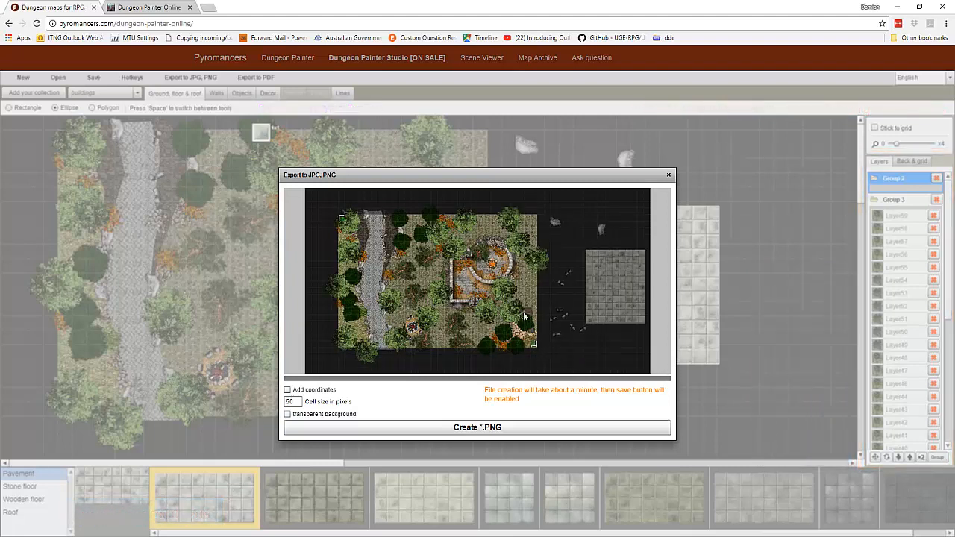
{"action": "left_click", "coordinate": [489, 431]}
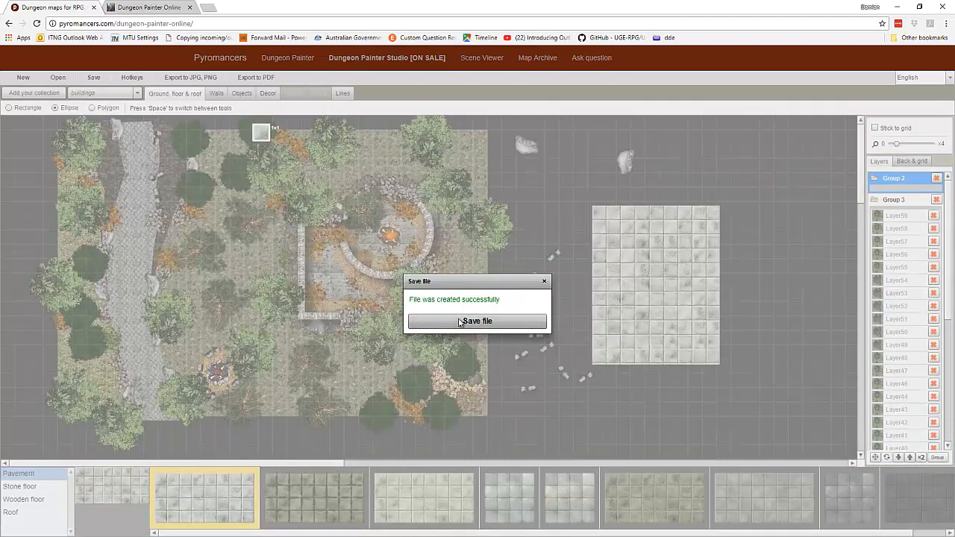
{"action": "left_click", "coordinate": [458, 321]}
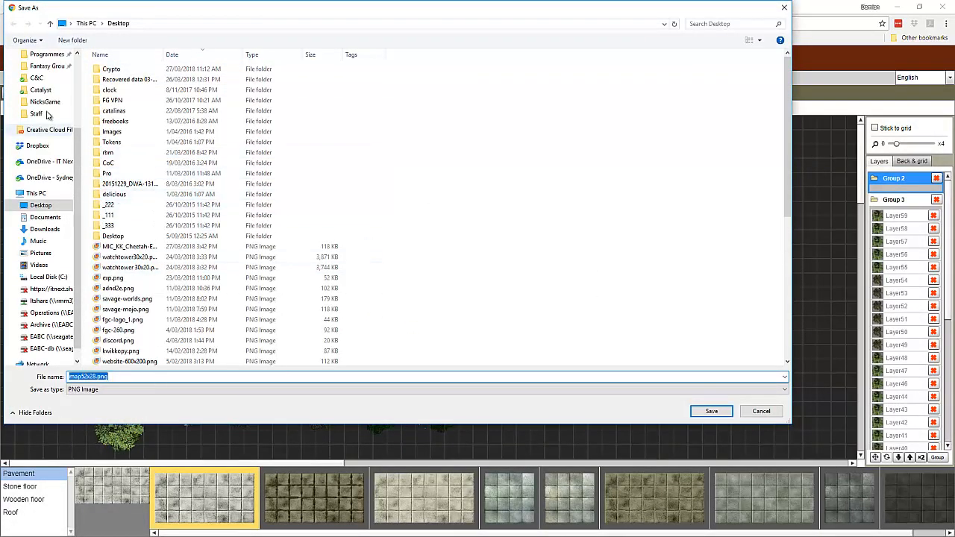
- Create a folder named Mapping on the Desktop for the exported map
{"action": "double_click", "coordinate": [107, 153]}
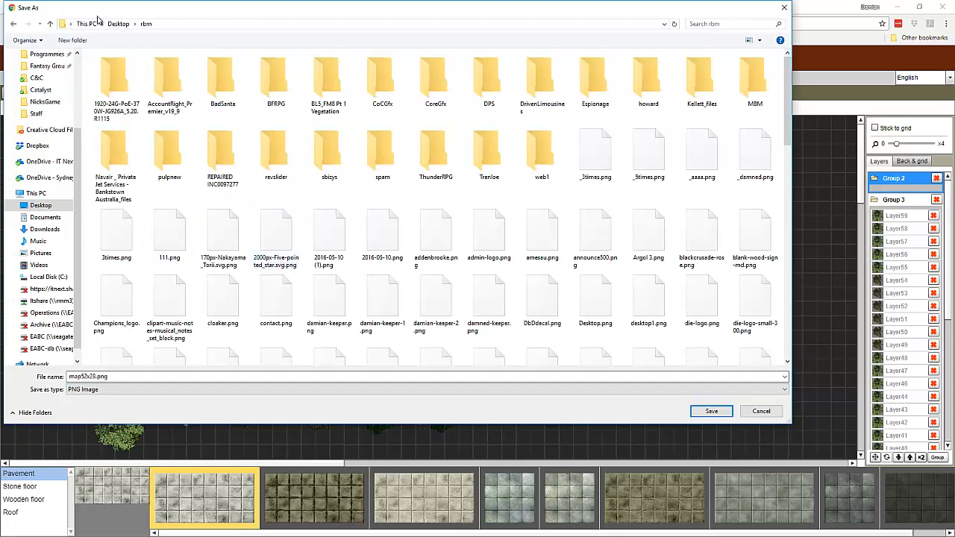
{"action": "left_click", "coordinate": [120, 23]}
{"action": "left_click", "coordinate": [72, 39]}
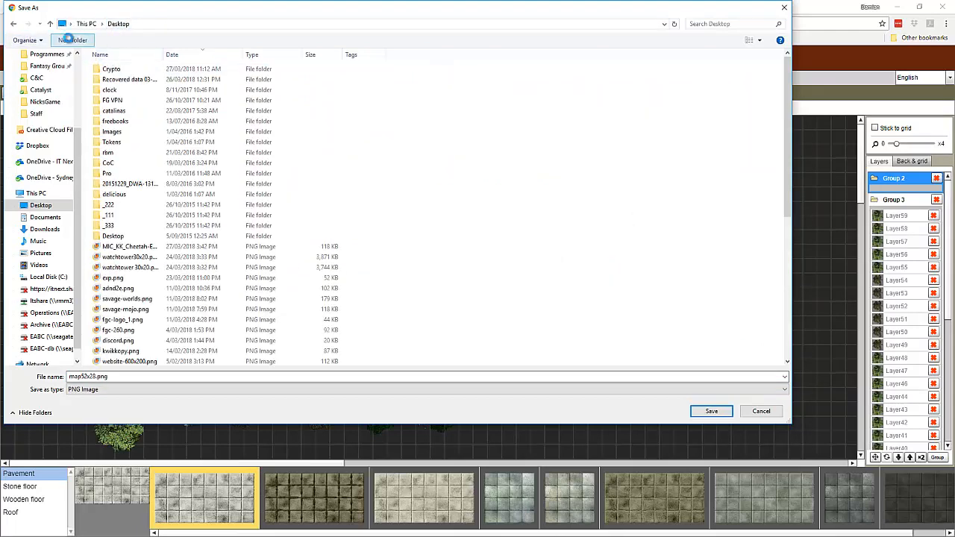
{"action": "type", "text": "Mapping"}
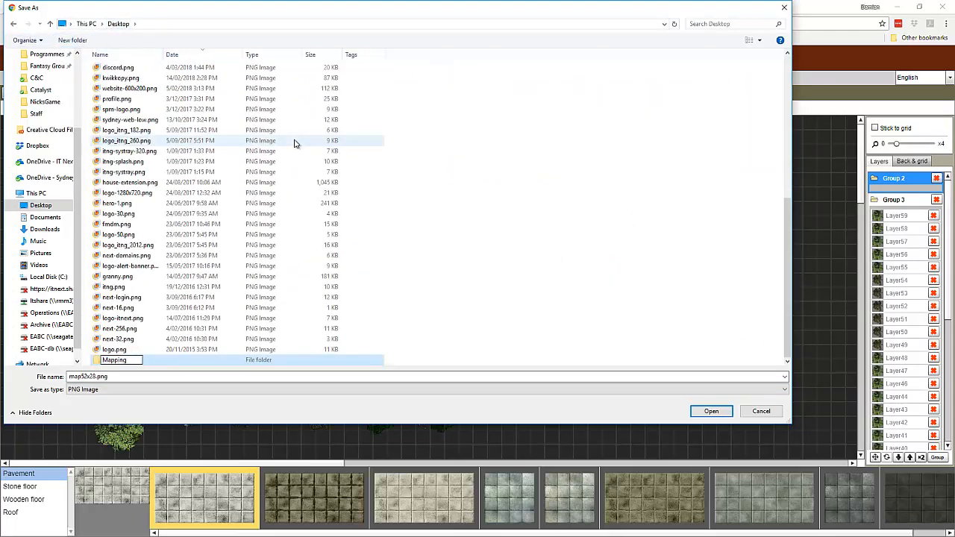
{"action": "key", "text": "Return"}
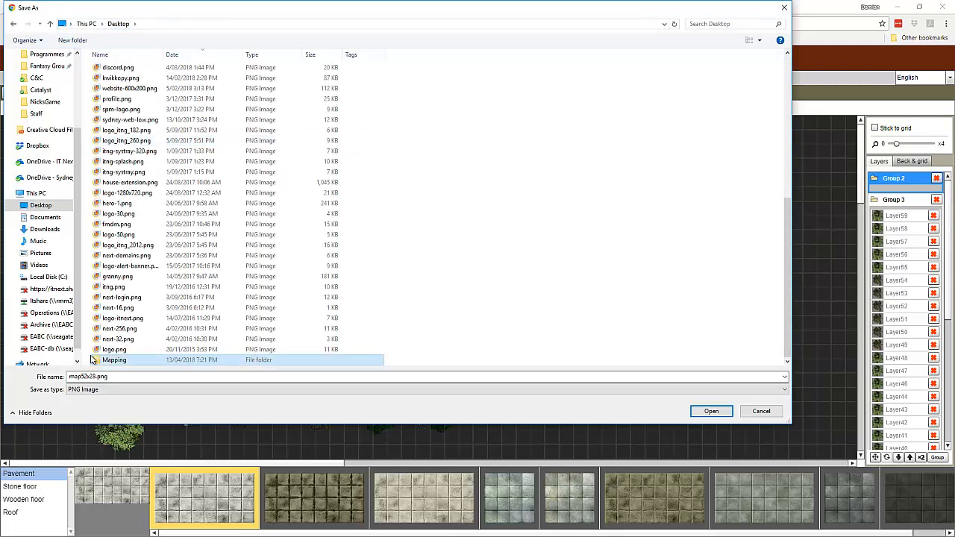
- Save the exported map in the Mapping folder as roadside-ambush.png
{"action": "left_click", "coordinate": [590, 282]}
{"action": "double_click", "coordinate": [129, 362]}
{"action": "type", "text": "l"}
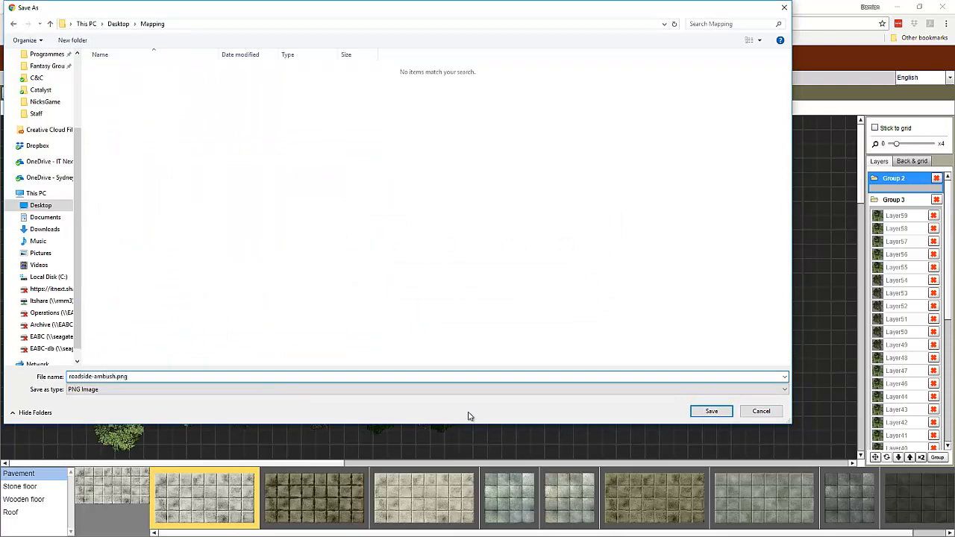
{"action": "left_click", "coordinate": [712, 412]}
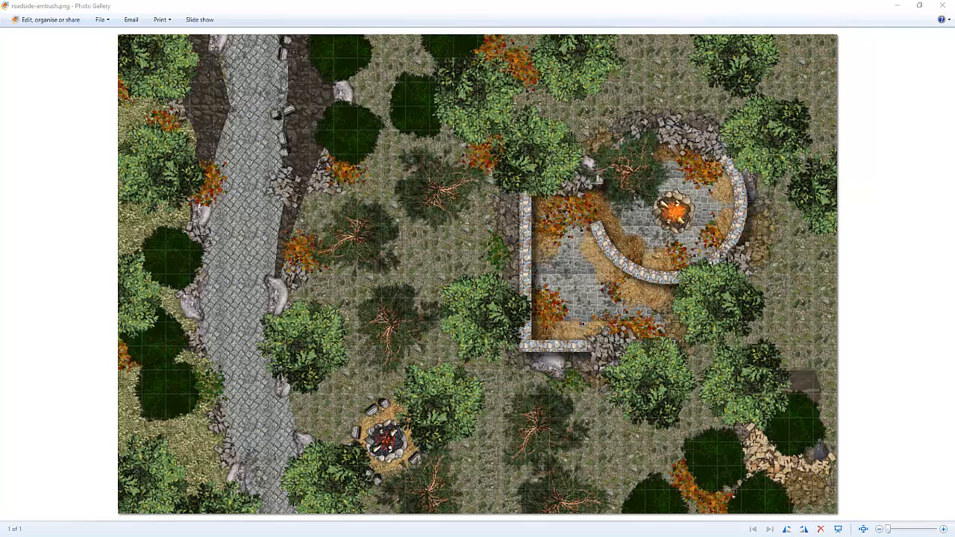
- Switch to GIMP and export the map image as roadside-ambush.jpg with JPEG quality 90
{"action": "left_click_drag", "start_coordinate": [0, 9], "coordinate": [407, 2]}
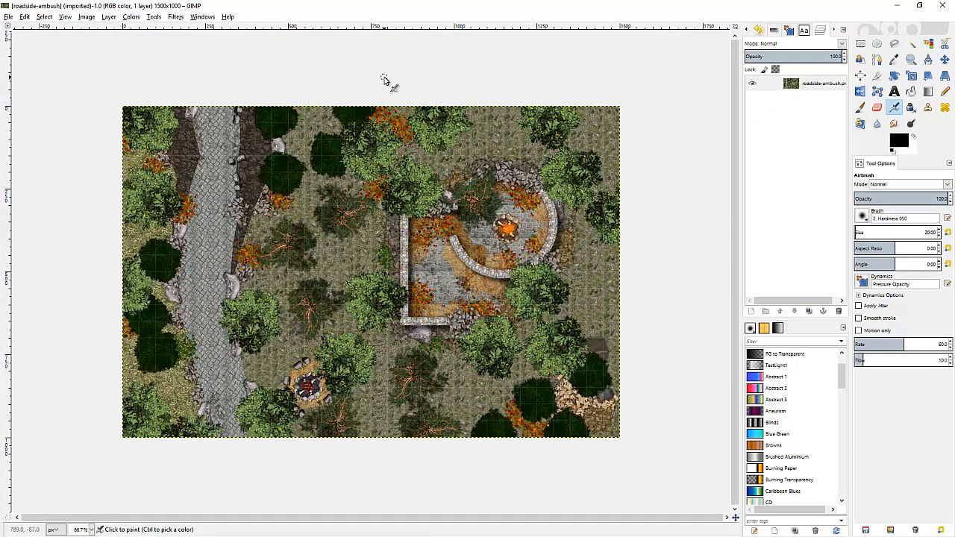
{"action": "left_click", "coordinate": [8, 16]}
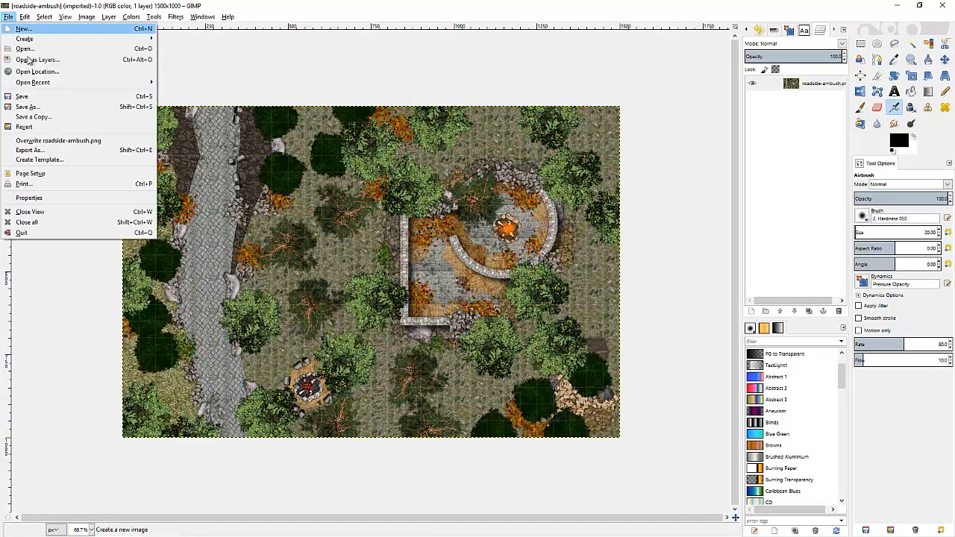
{"action": "left_click", "coordinate": [30, 150]}
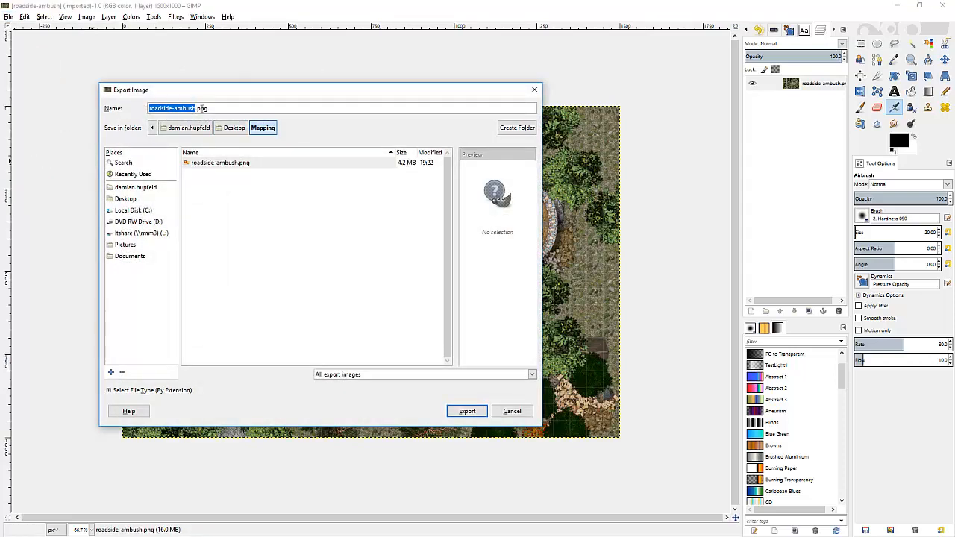
{"action": "left_click", "coordinate": [209, 109]}
{"action": "key", "text": "BackSpace"}
{"action": "key", "text": "BackSpace"}
{"action": "key", "text": "BackSpace"}
{"action": "type", "text": "jpg"}
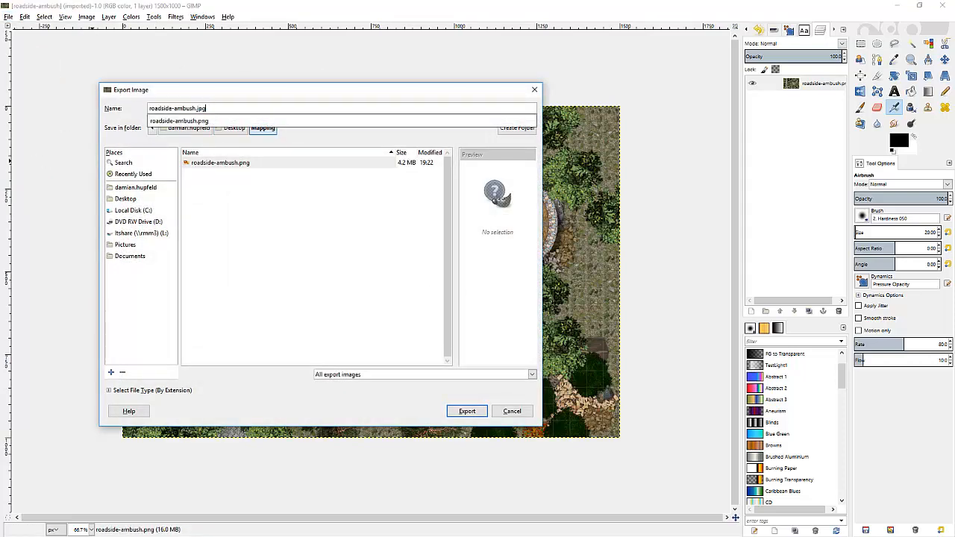
{"action": "key", "text": "Return"}
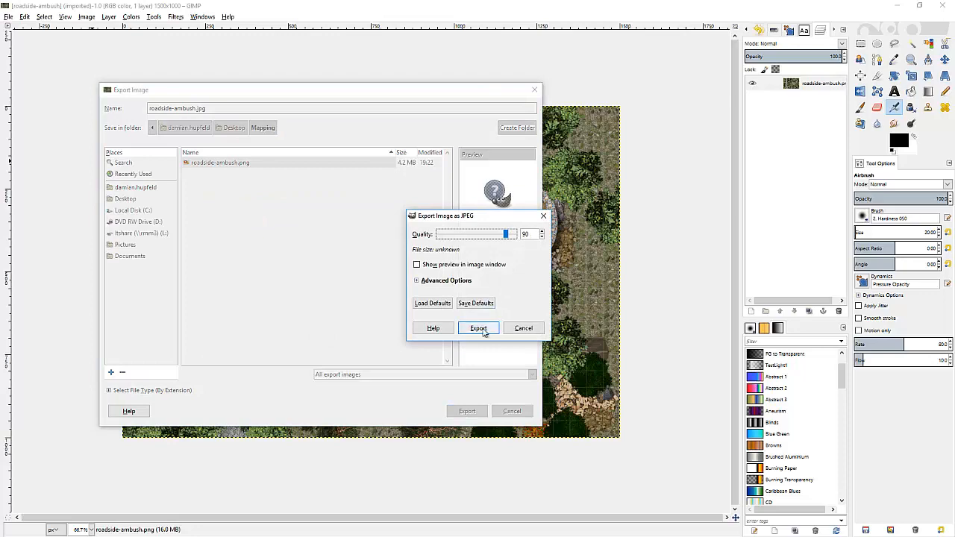
{"action": "left_click", "coordinate": [478, 328]}
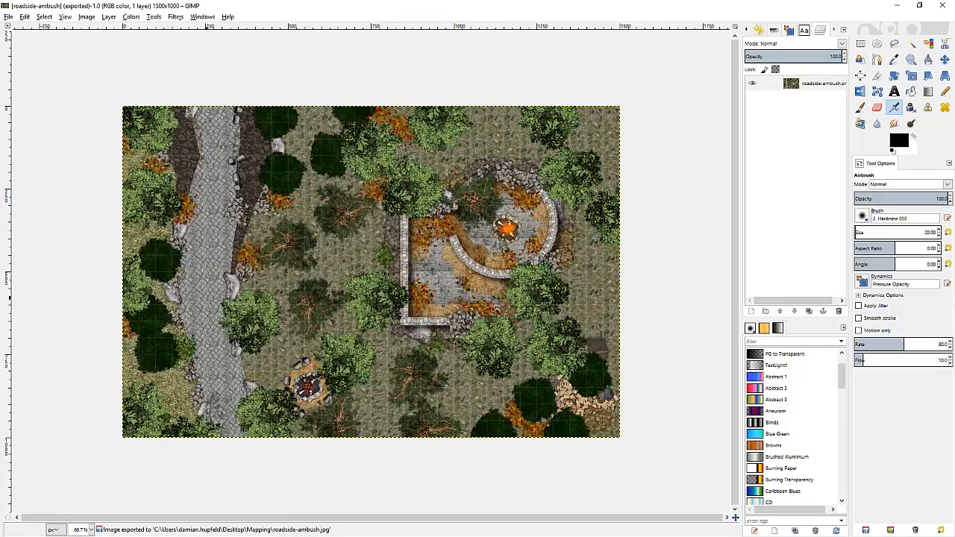
- Check the file sizes of roadside-ambush.png and roadside-ambush.jpg in File Explorer, and return to GIMP
{"action": "left_click_drag", "start_coordinate": [0, 88], "coordinate": [291, 55]}
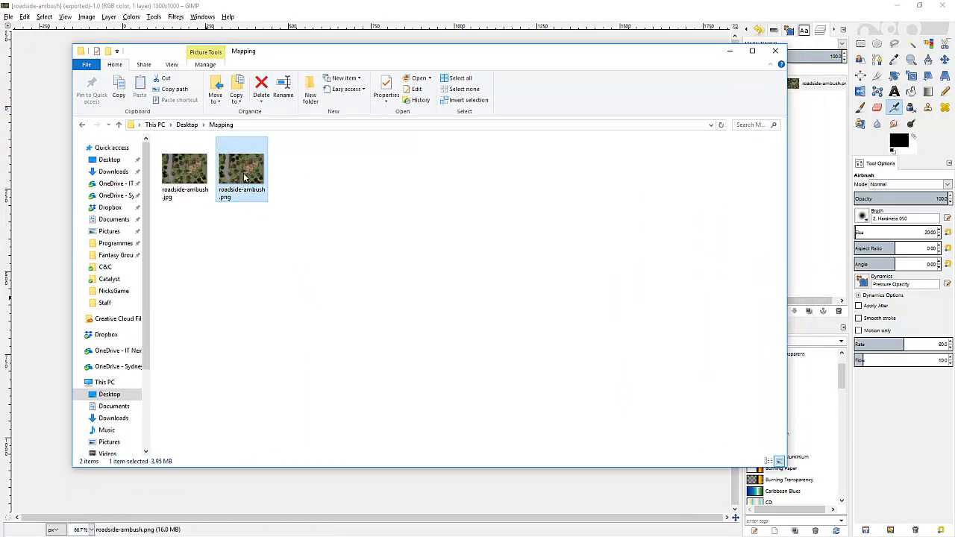
{"action": "left_click", "coordinate": [189, 176]}
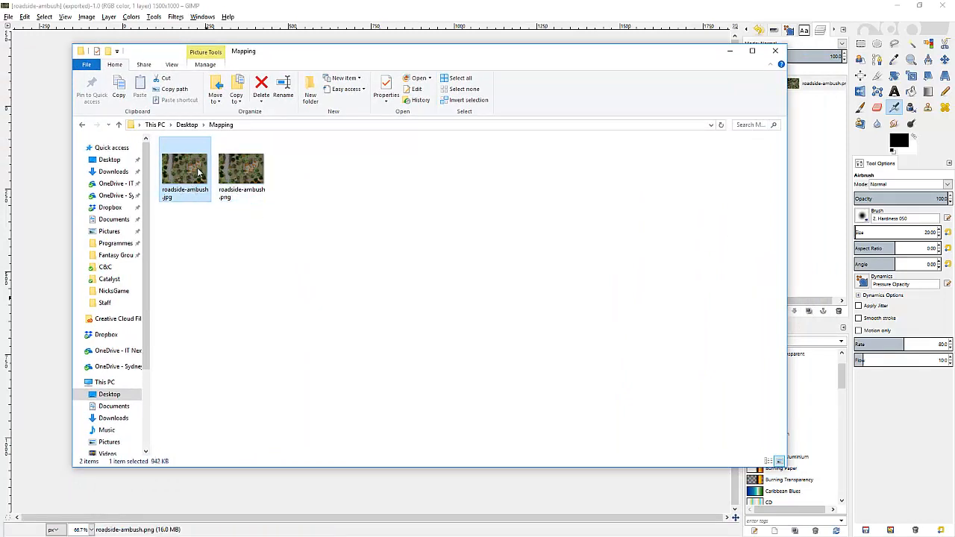
{"action": "left_click", "coordinate": [286, 8]}
- Export the map image as roadside-ambush-70.jpg with a reduced JPEG quality
{"action": "left_click", "coordinate": [7, 16]}
{"action": "left_click", "coordinate": [146, 154]}
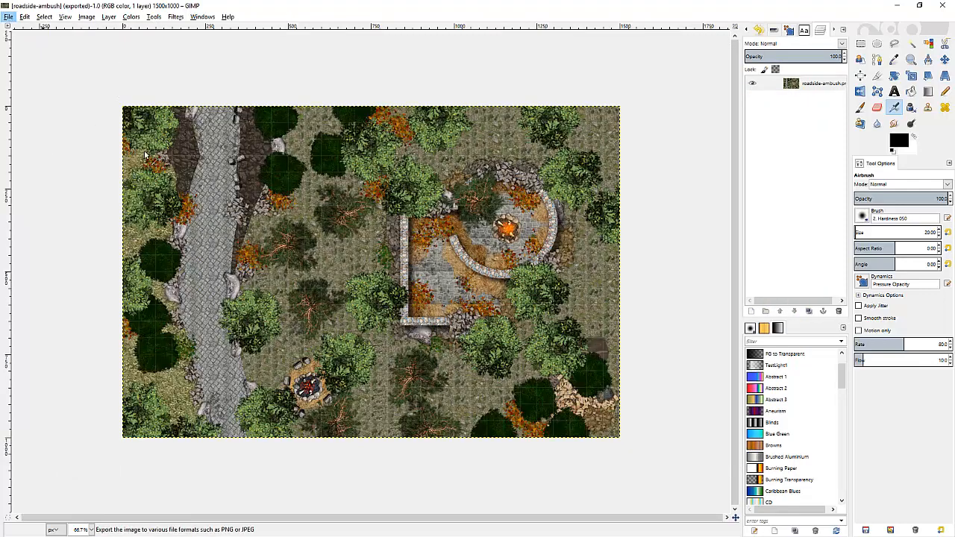
{"action": "key", "text": "Right"}
{"action": "type", "text": "-70"}
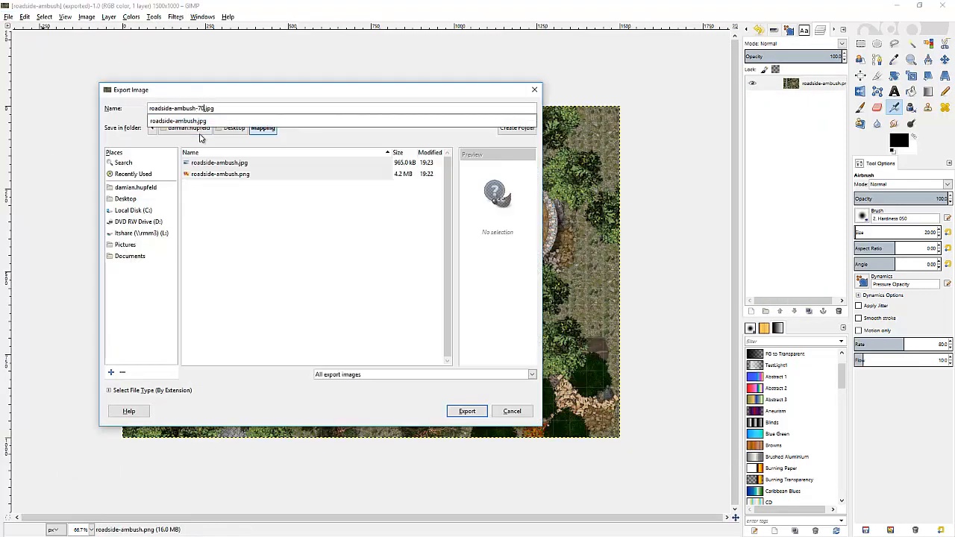
{"action": "key", "text": "Return"}
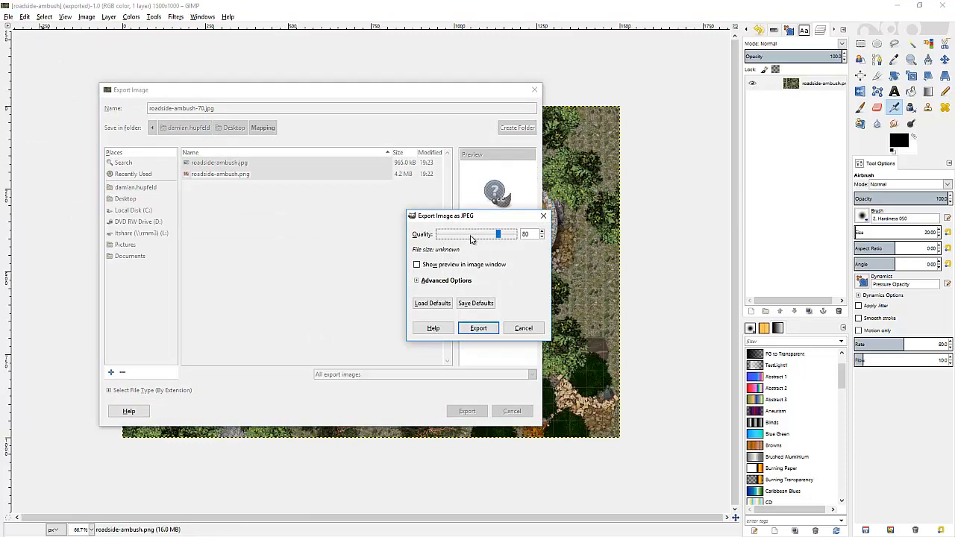
{"action": "left_click", "coordinate": [479, 328]}
- Export another JPEG copy of the map image, named roadside-ambush-40.jpg
{"action": "left_click", "coordinate": [8, 16]}
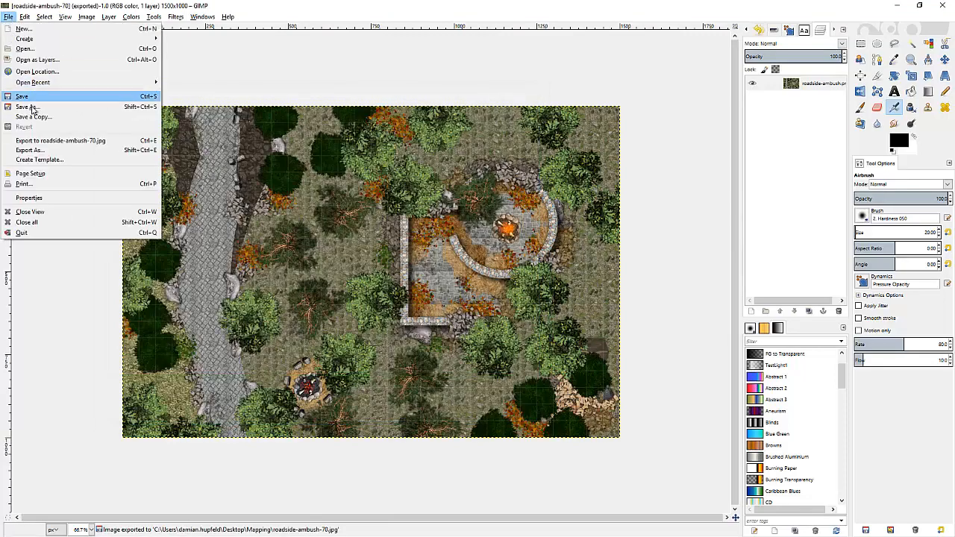
{"action": "left_click", "coordinate": [38, 150]}
{"action": "left_click", "coordinate": [200, 109]}
{"action": "key", "text": "BackSpace"}
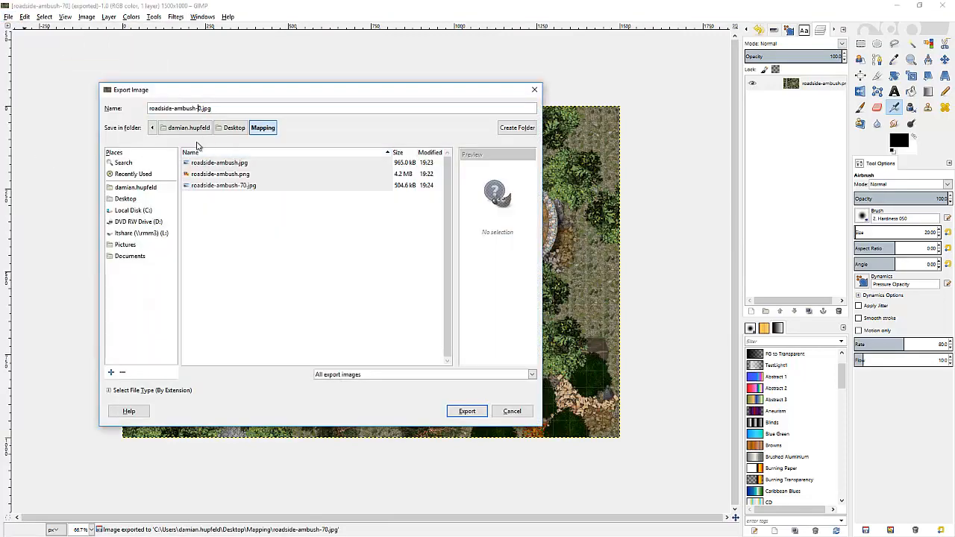
{"action": "type", "text": "4"}
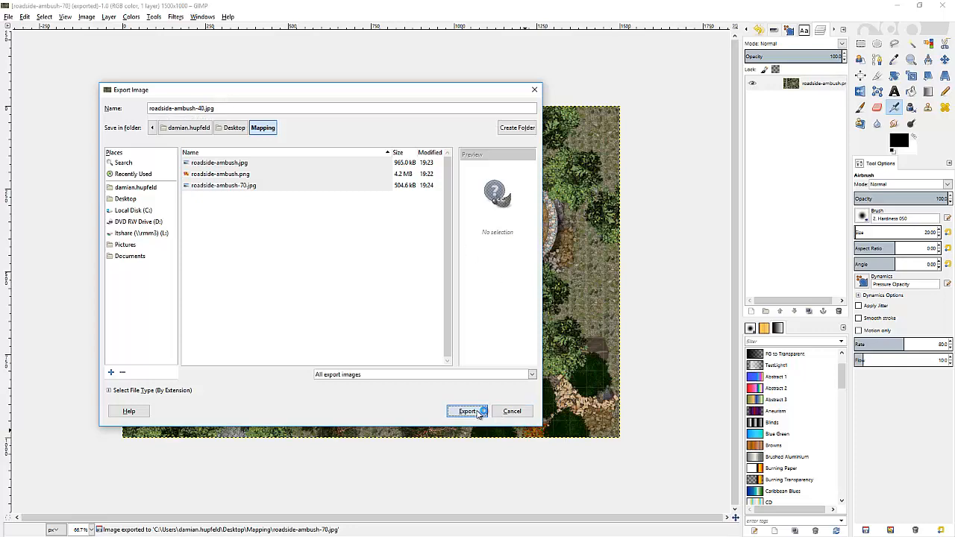
{"action": "left_click", "coordinate": [467, 412]}
{"action": "left_click", "coordinate": [478, 326]}
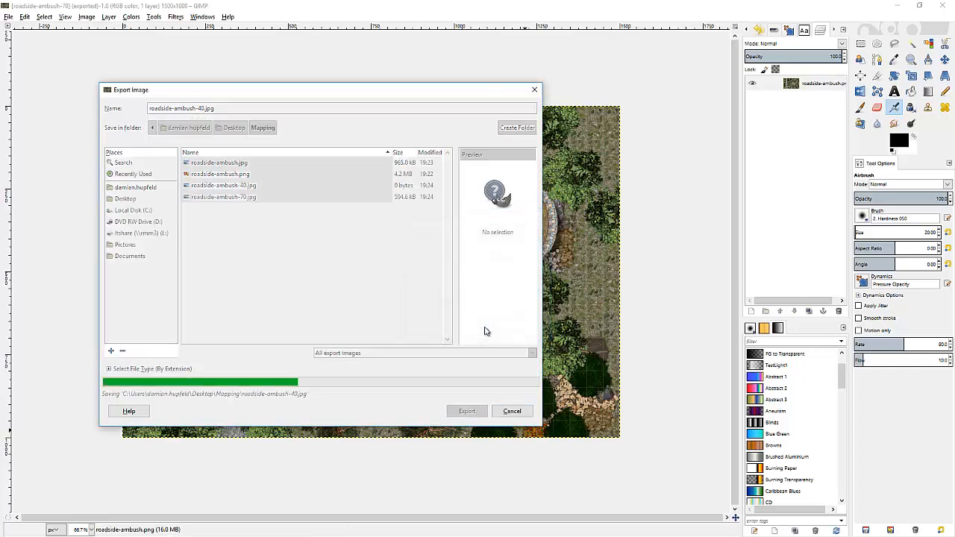
- Switch to File Explorer and compare the file sizes of the PNG and the three JPG versions in the Mapping folder
{"action": "key", "text": "alt+Tab"}
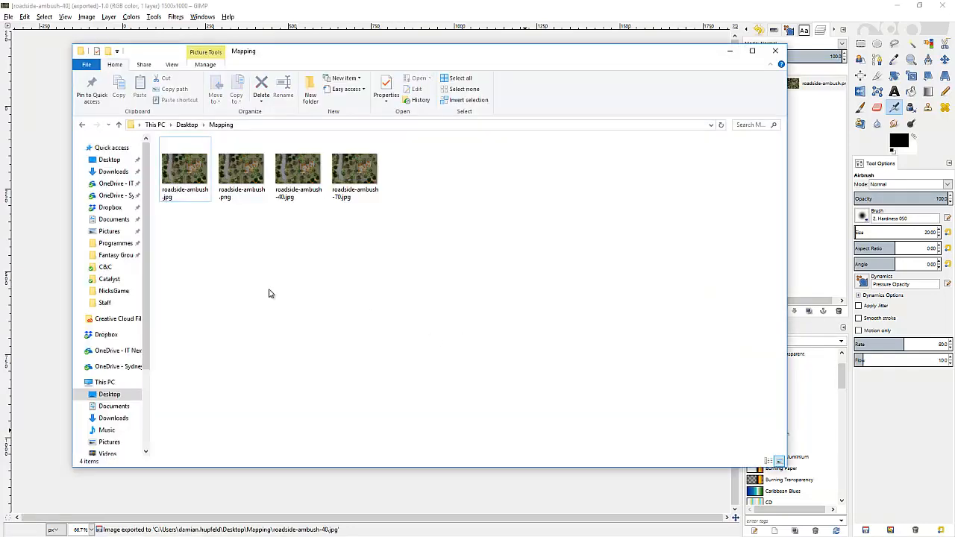
{"action": "left_click", "coordinate": [185, 176]}
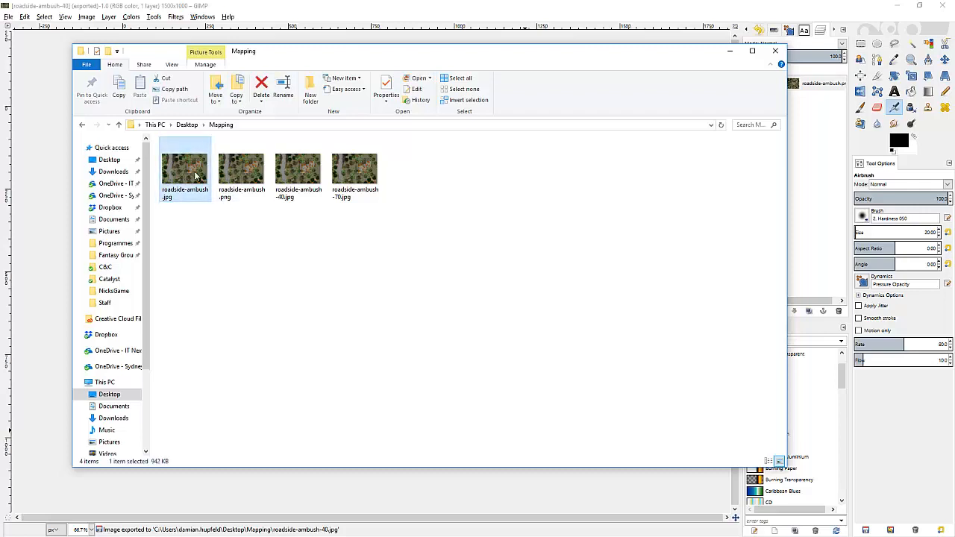
{"action": "left_click", "coordinate": [243, 173]}
{"action": "left_click", "coordinate": [354, 172]}
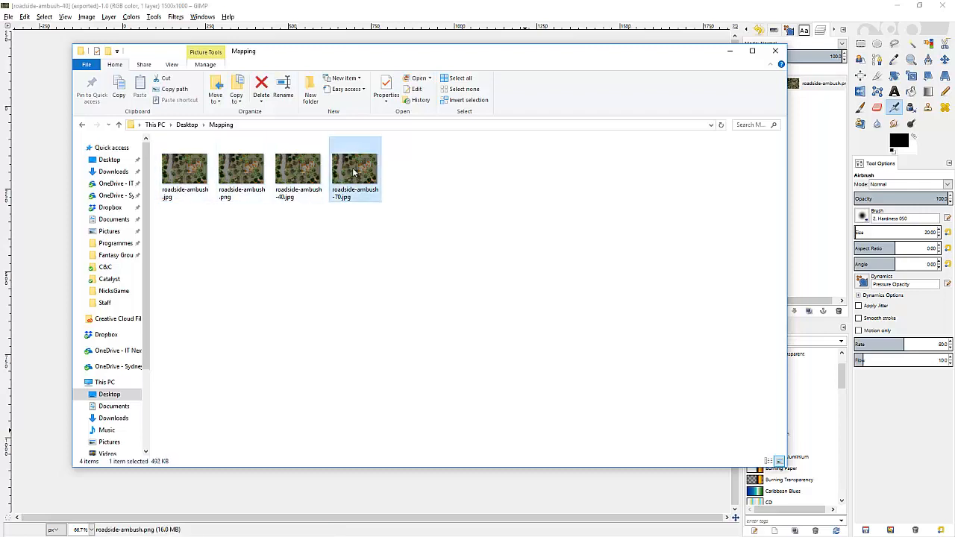
{"action": "left_click", "coordinate": [284, 174]}
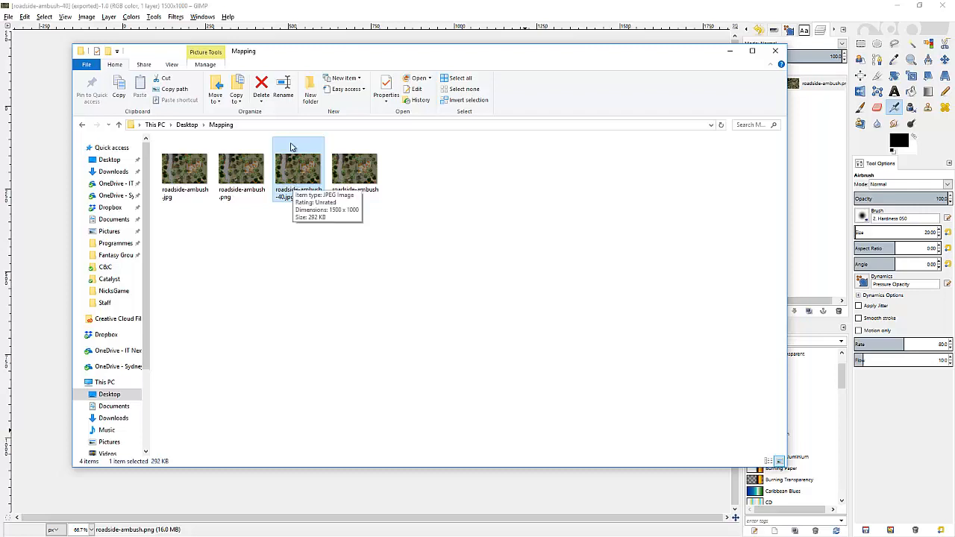
{"action": "left_click", "coordinate": [263, 17]}
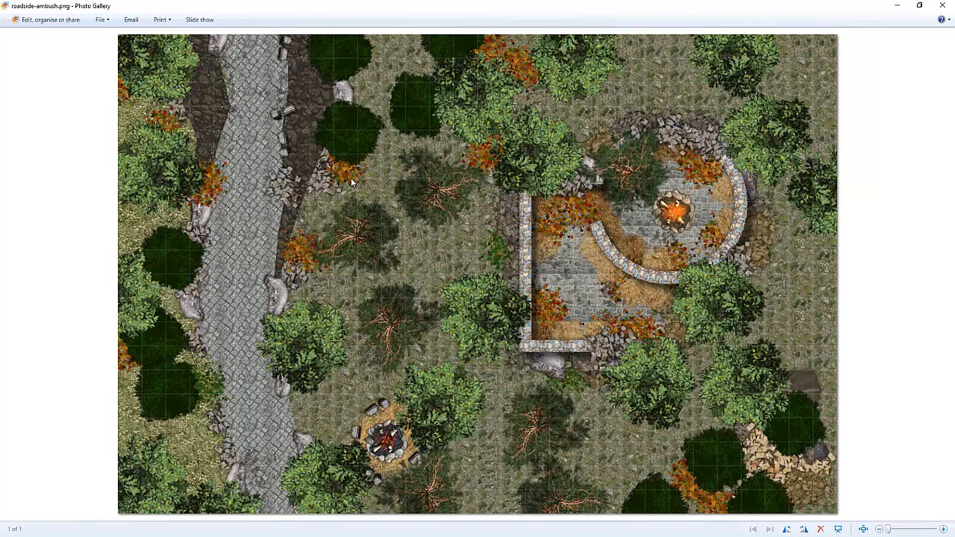
- Close the PNG preview, open roadside-ambush.jpg in Photo Gallery and step through the versions to compare their image quality
{"action": "left_click", "coordinate": [942, 5]}
{"action": "left_click", "coordinate": [187, 172]}
{"action": "double_click", "coordinate": [190, 173]}
{"action": "key", "text": "Right"}
{"action": "key", "text": "Right"}
{"action": "key", "text": "Left"}
{"action": "key", "text": "Right"}
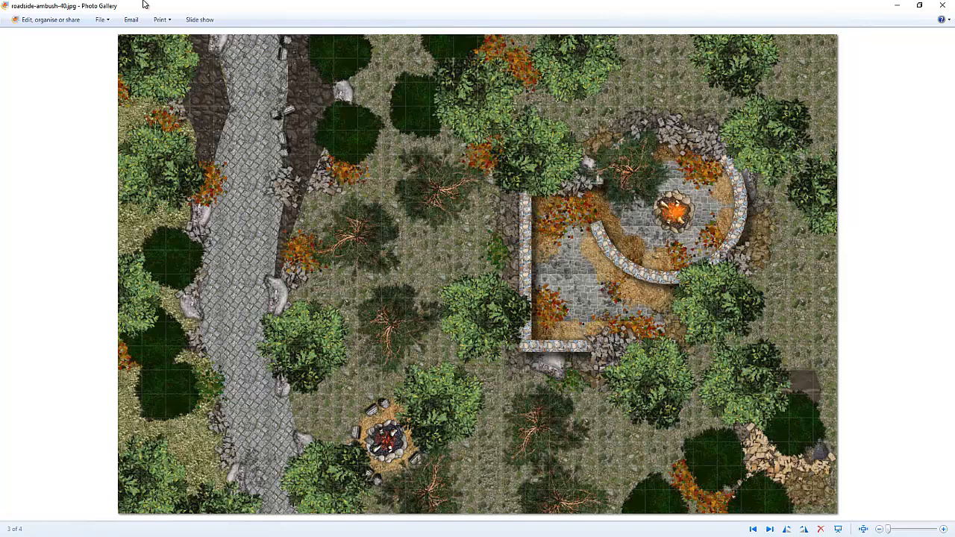
- Close the photo preview and compare the file sizes of roadside-ambush-40.jpg and roadside-ambush.png in the Mapping folder
{"action": "left_click", "coordinate": [943, 5]}
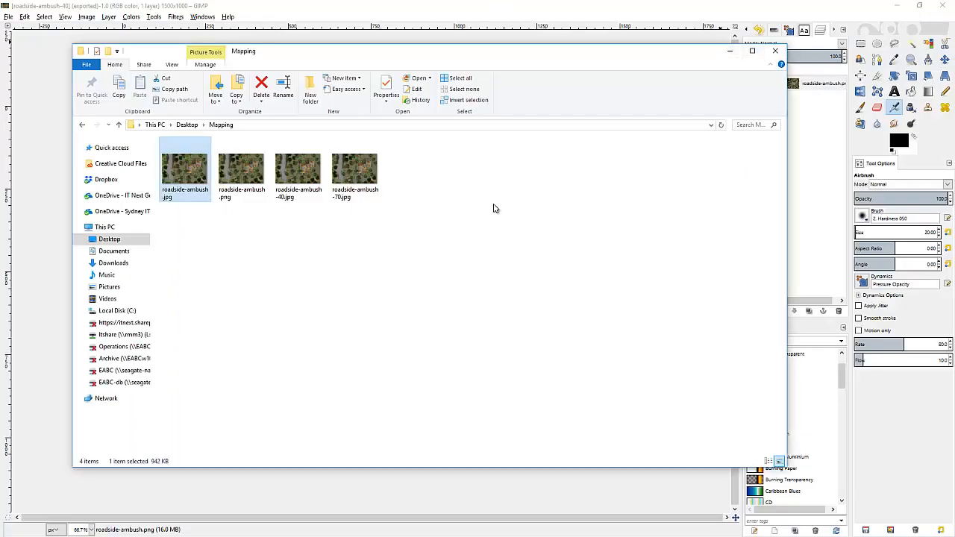
{"action": "left_click", "coordinate": [305, 175]}
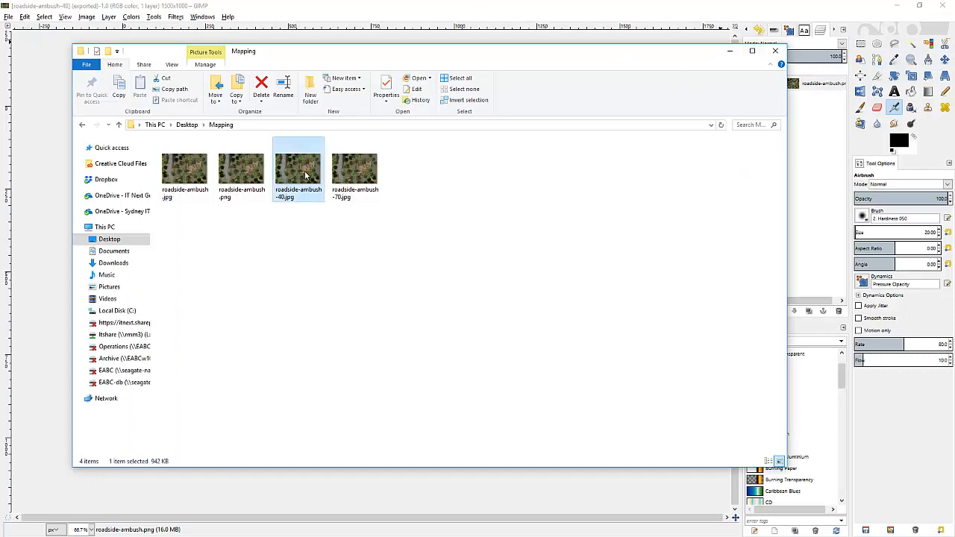
{"action": "left_click", "coordinate": [243, 173]}
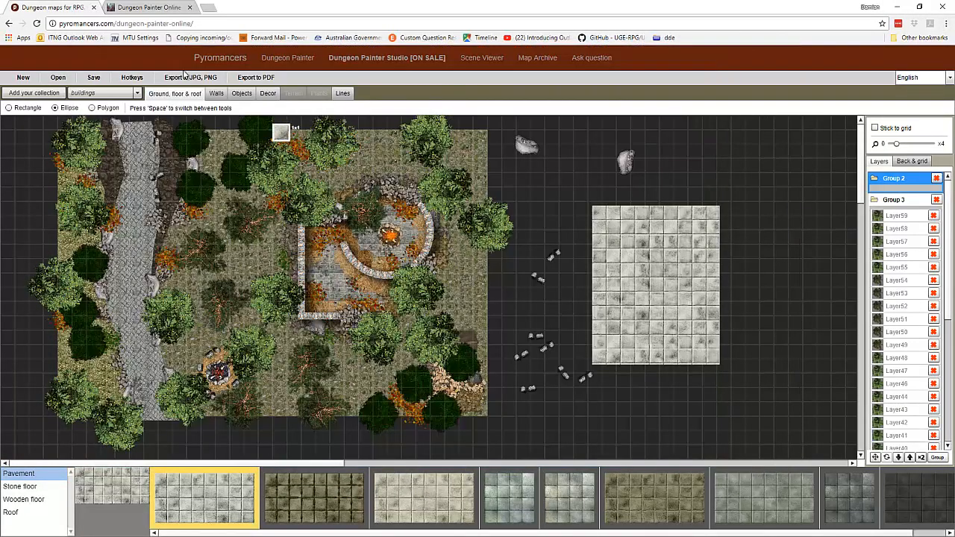
- Switch to Dungeon Painter Online in the browser and save the editable map as roadside-encounter.rdm in the Mapping folder
{"action": "left_click", "coordinate": [93, 78]}
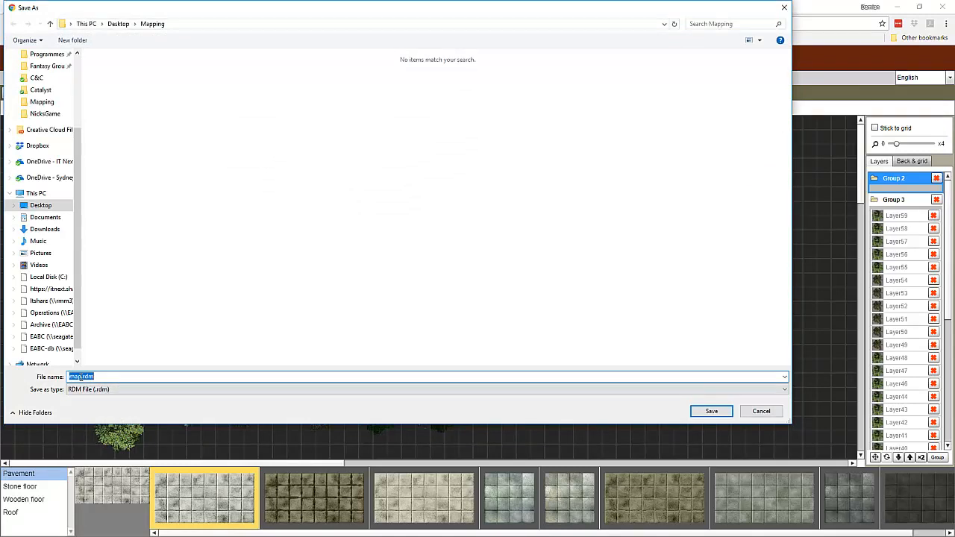
{"action": "left_click_drag", "start_coordinate": [82, 377], "coordinate": [49, 380]}
{"action": "type", "text": "ro"}
{"action": "key", "text": "BackSpace"}
{"action": "type", "text": "oadside-encounter"}
{"action": "key", "text": "Return"}
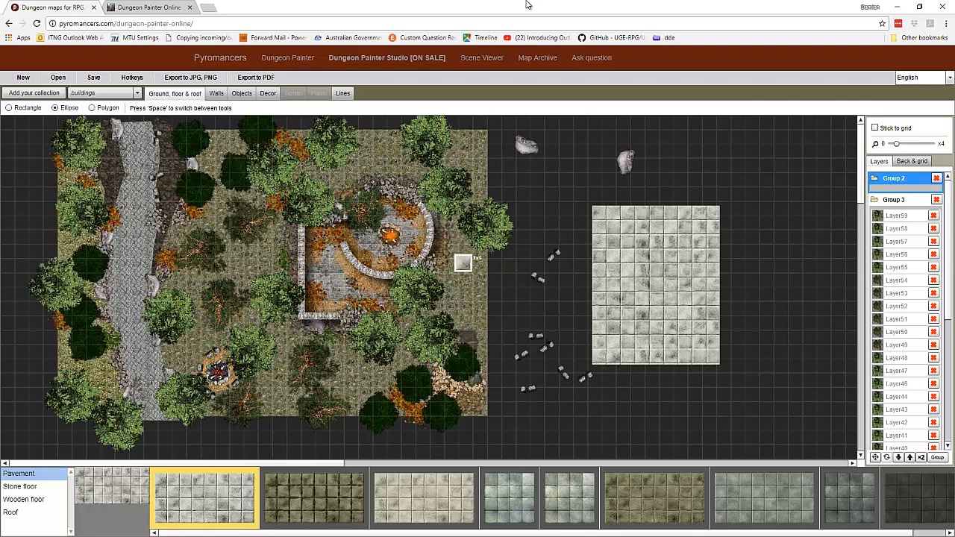
- Look for the saved RDM file in the Mapping folder, inspect its details from the save dialog, and leave without saving again
{"action": "key", "text": "alt+Tab"}
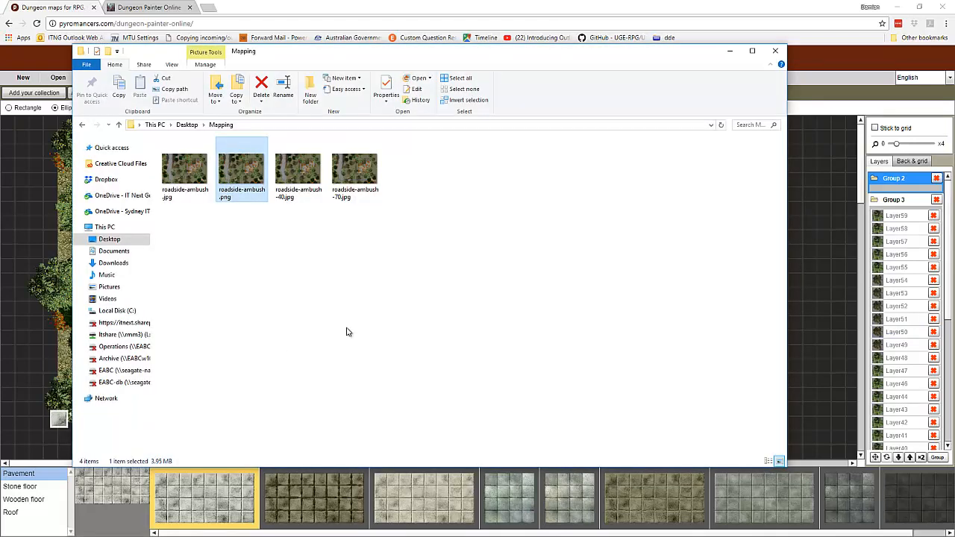
{"action": "key", "text": "alt+Tab"}
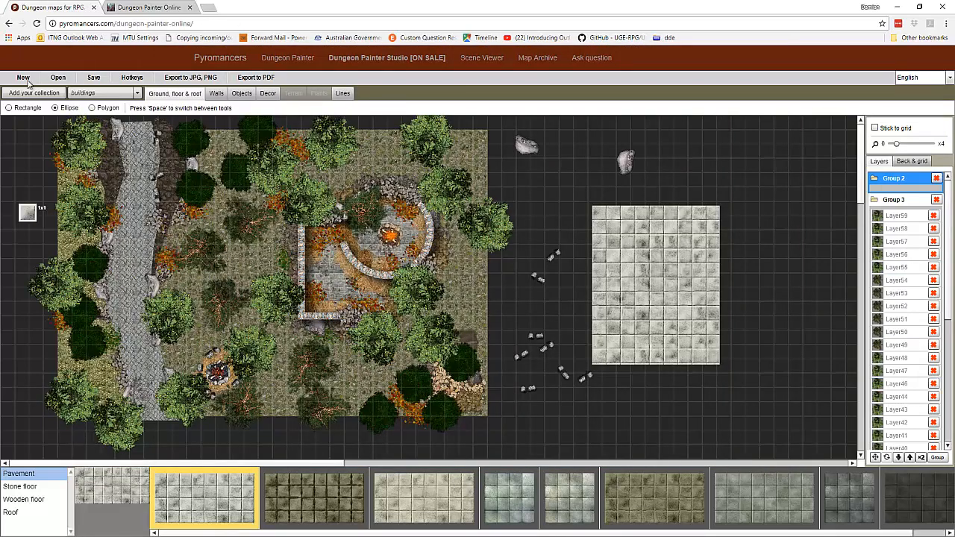
{"action": "left_click", "coordinate": [94, 78]}
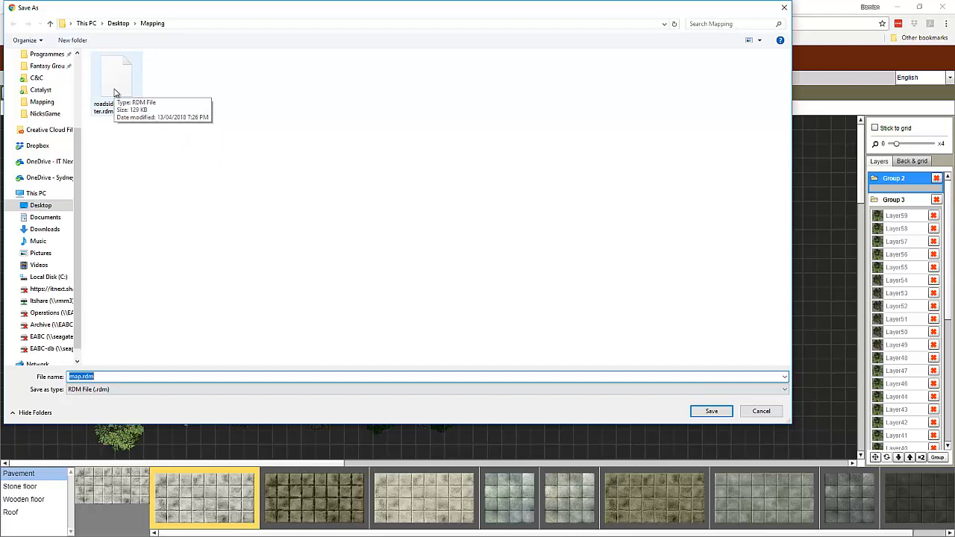
{"action": "left_click", "coordinate": [650, 123]}
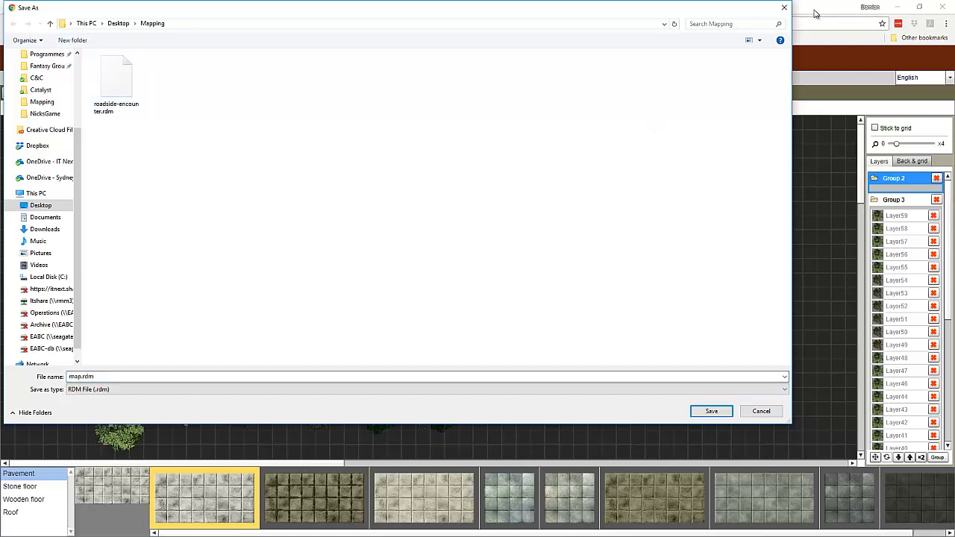
{"action": "left_click", "coordinate": [751, 416]}
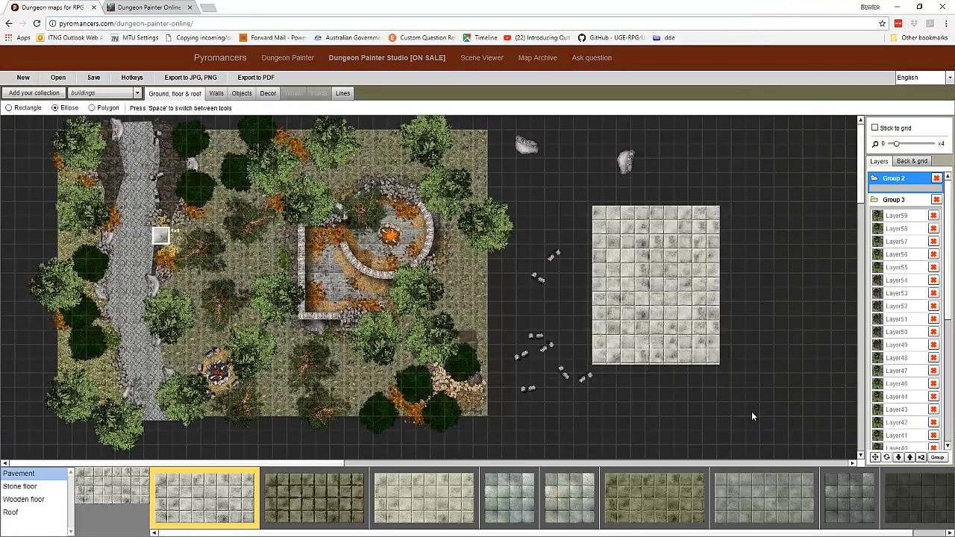